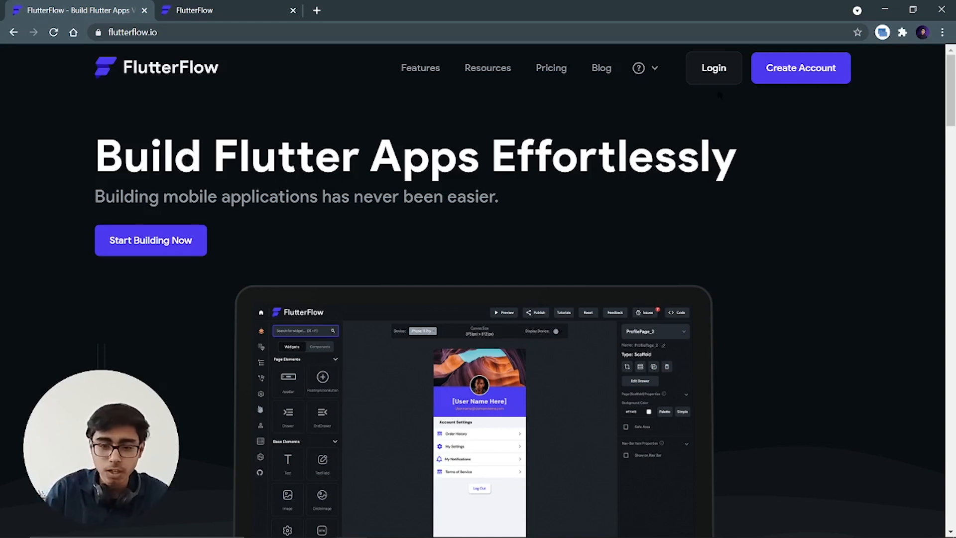
Log in to FlutterFlow and create a blank project named instagramui
{"action": "left_click", "coordinate": [714, 68]}
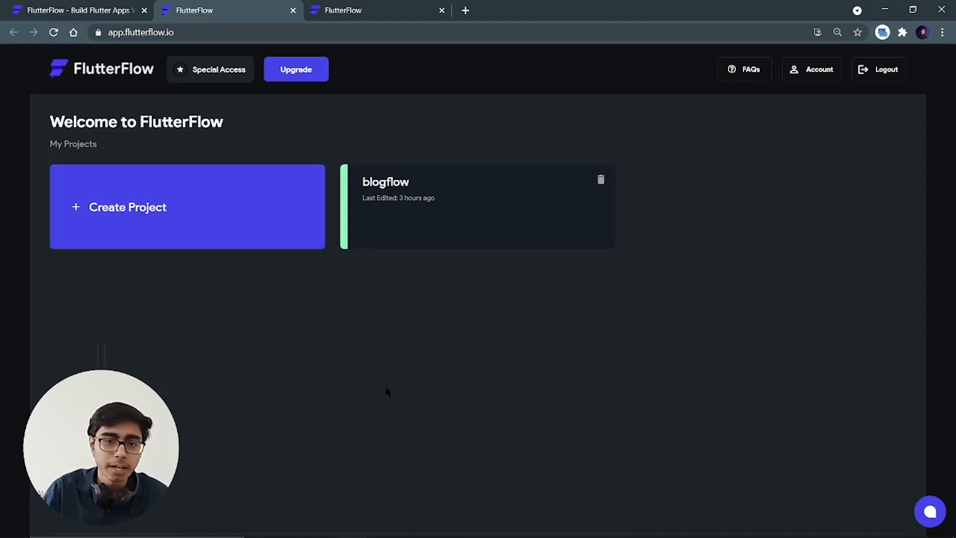
{"action": "left_click", "coordinate": [254, 204]}
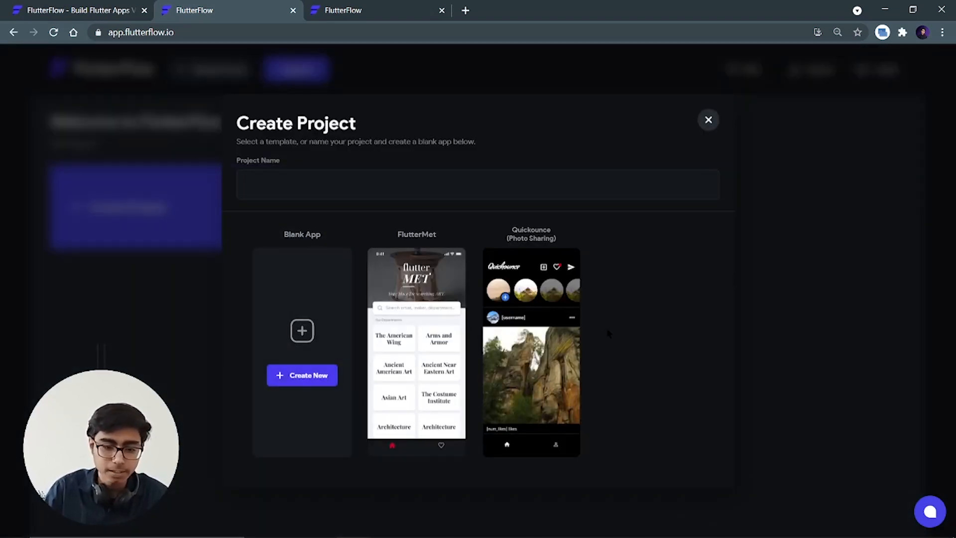
{"action": "mouse_move", "coordinate": [553, 347]}
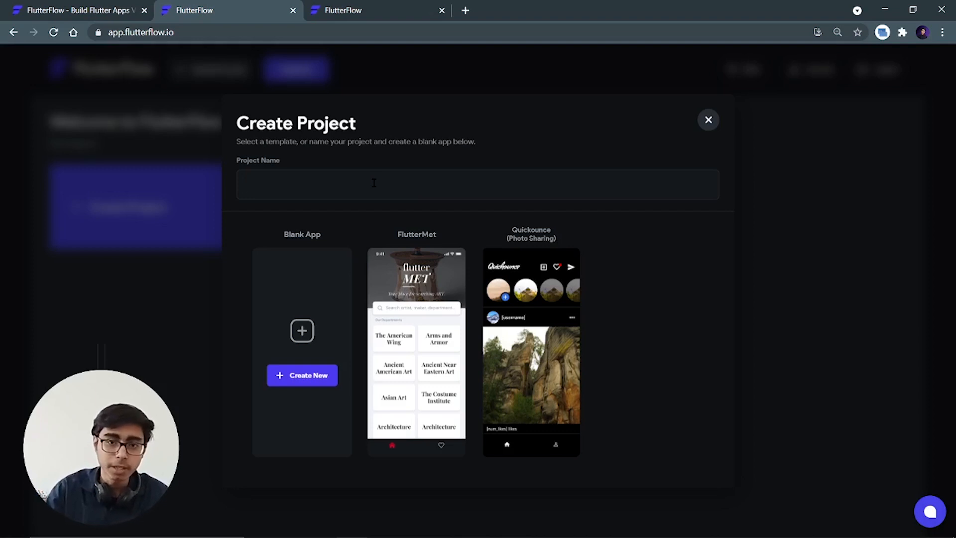
{"action": "left_click", "coordinate": [350, 191]}
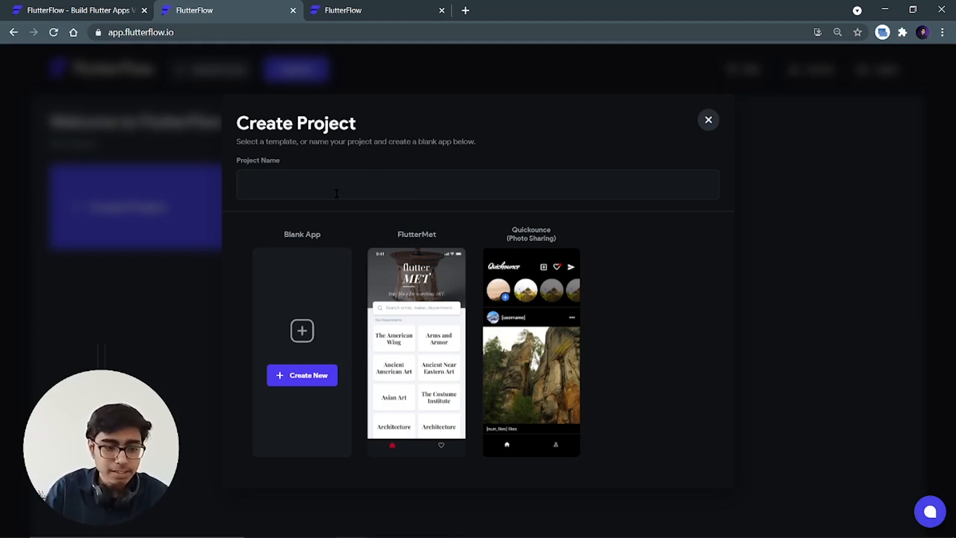
{"action": "type", "text": "insta"}
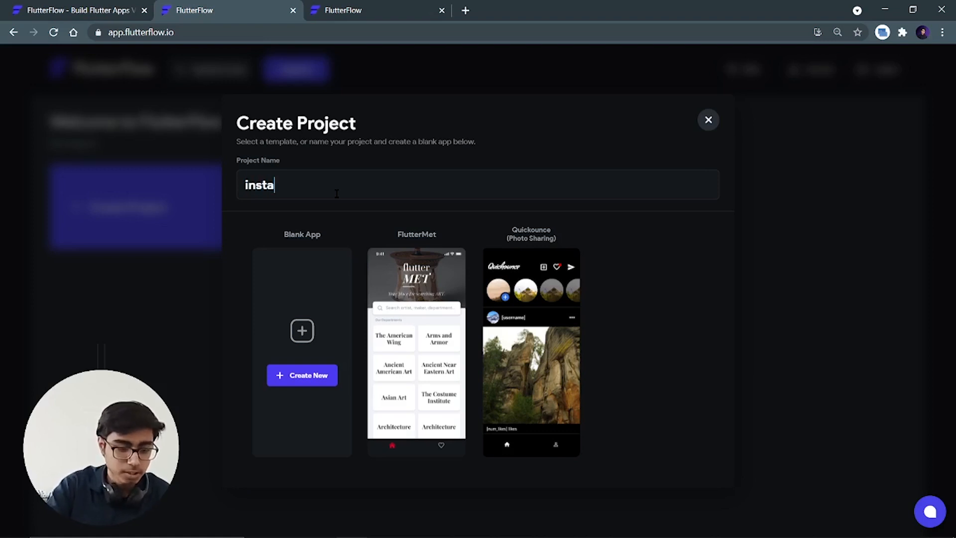
{"action": "type", "text": "gramui"}
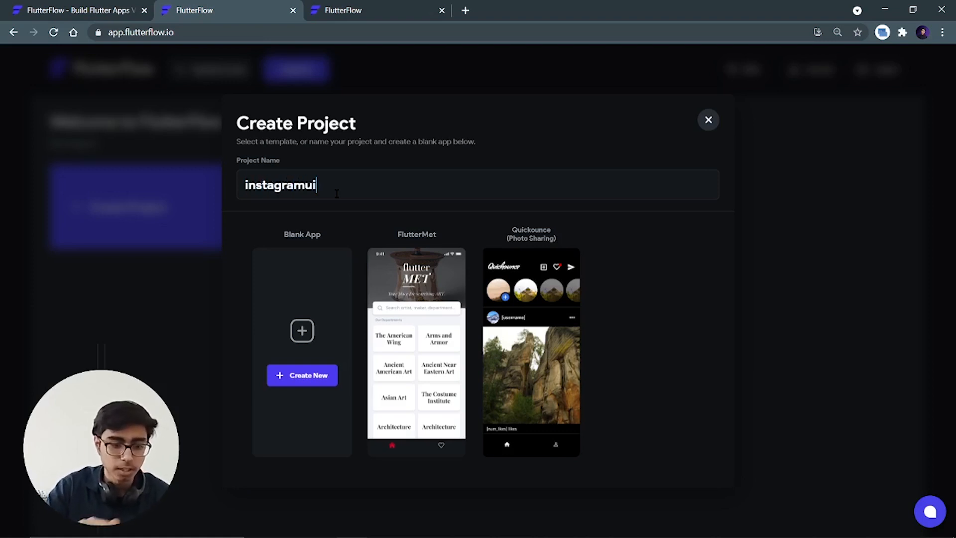
{"action": "left_click", "coordinate": [315, 379]}
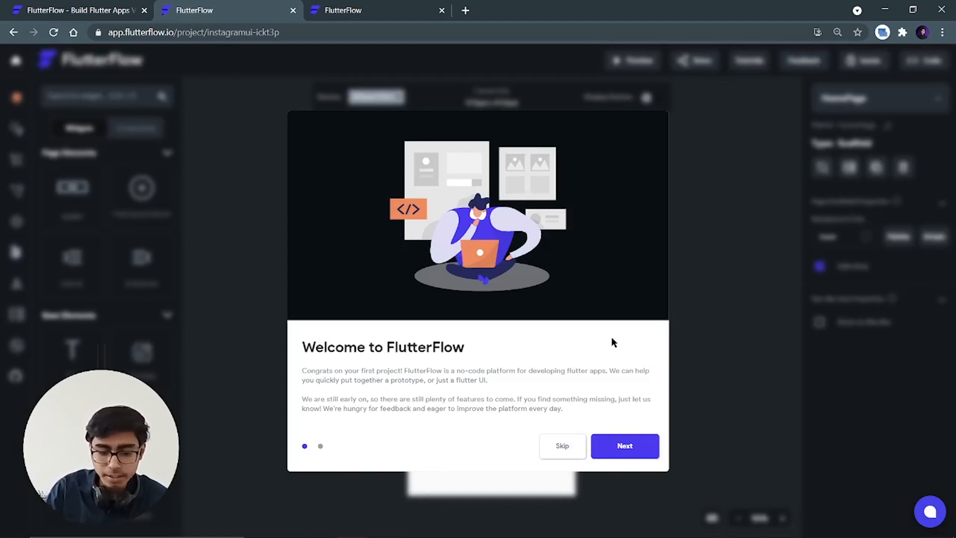
Skip the welcome introduction and turn on the device frame around the HomePage canvas
{"action": "left_click", "coordinate": [569, 449]}
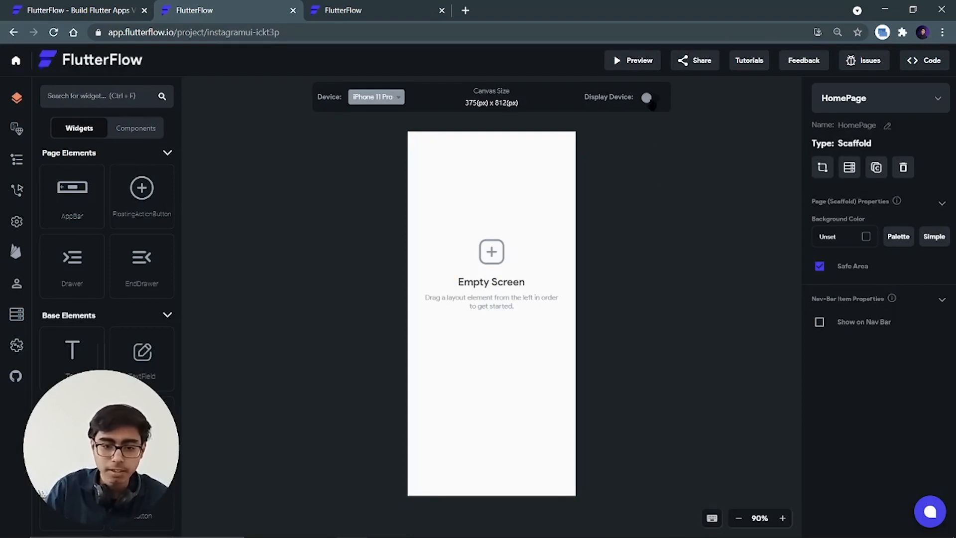
{"action": "left_click", "coordinate": [648, 98]}
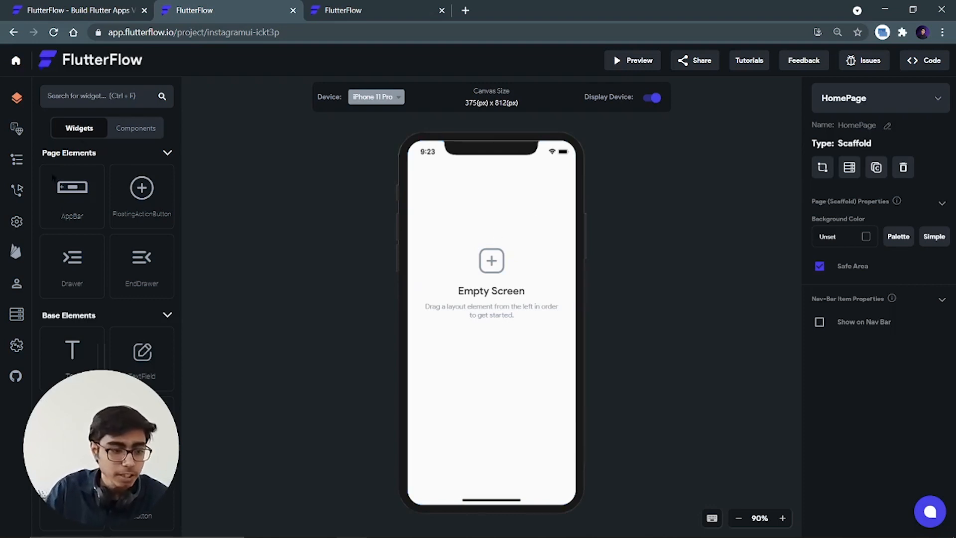
{"action": "left_click", "coordinate": [127, 130]}
{"action": "left_click", "coordinate": [81, 128]}
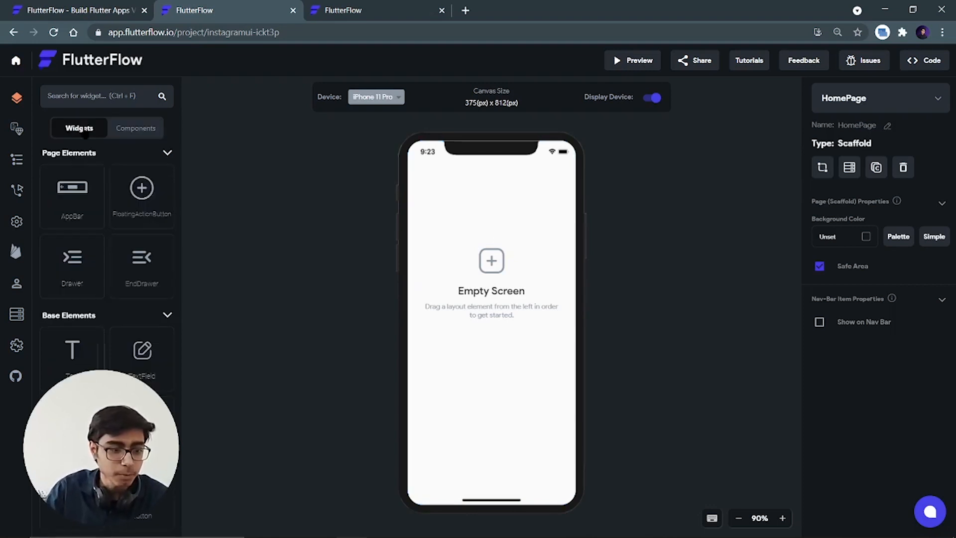
{"action": "left_click", "coordinate": [850, 101]}
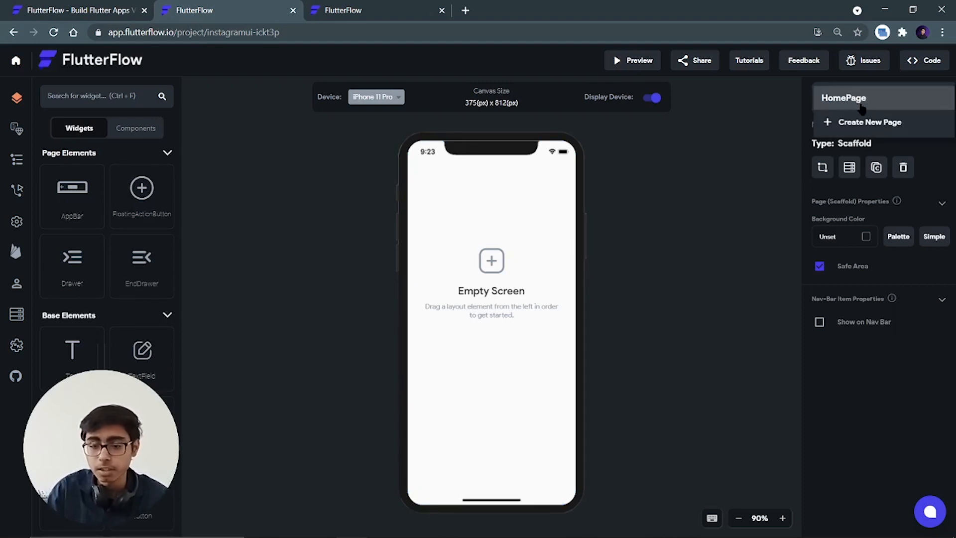
{"action": "left_click", "coordinate": [761, 175]}
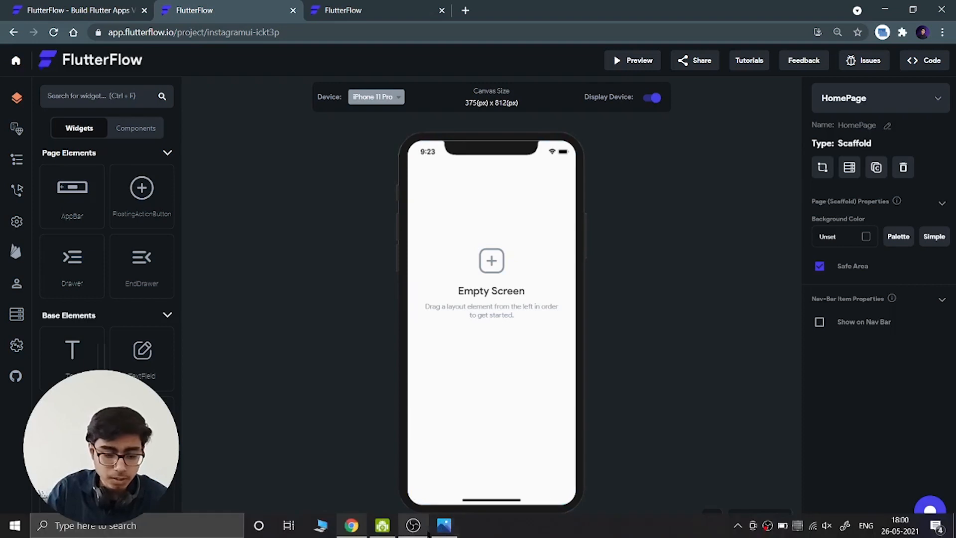
Bring up the reference image Instagram-Home.png in Photos, examine the Instagram home screen layout, and return to the project
{"action": "left_click", "coordinate": [444, 534]}
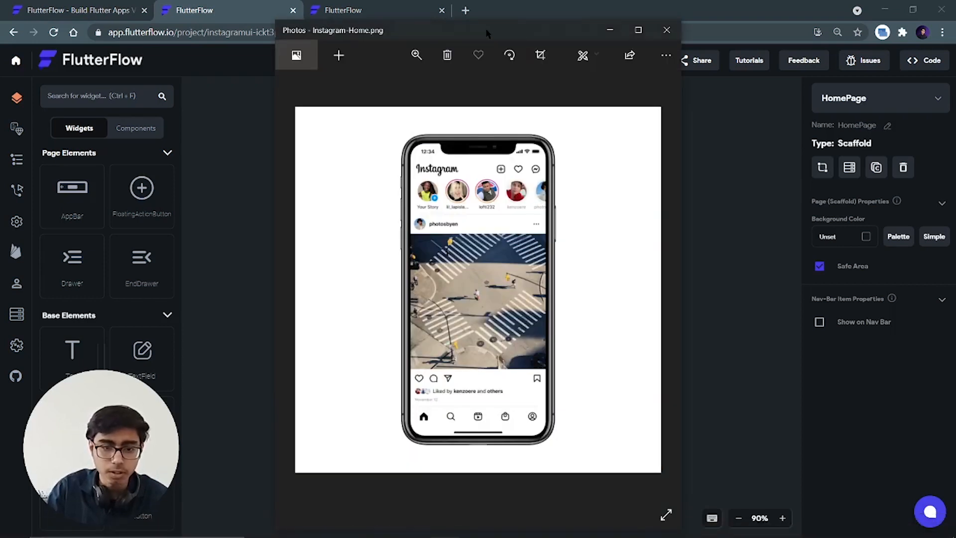
{"action": "left_click_drag", "start_coordinate": [486, 32], "coordinate": [461, 65]}
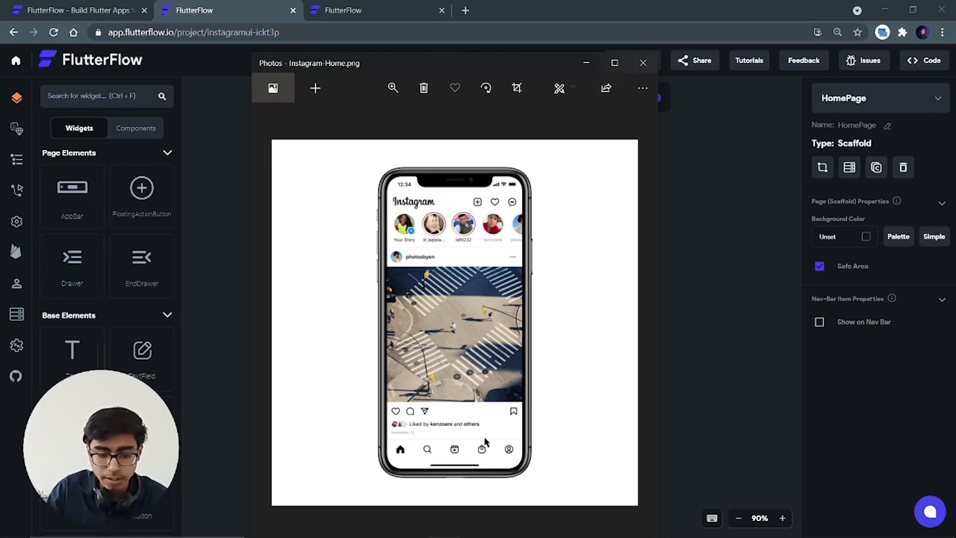
{"action": "left_click", "coordinate": [586, 63]}
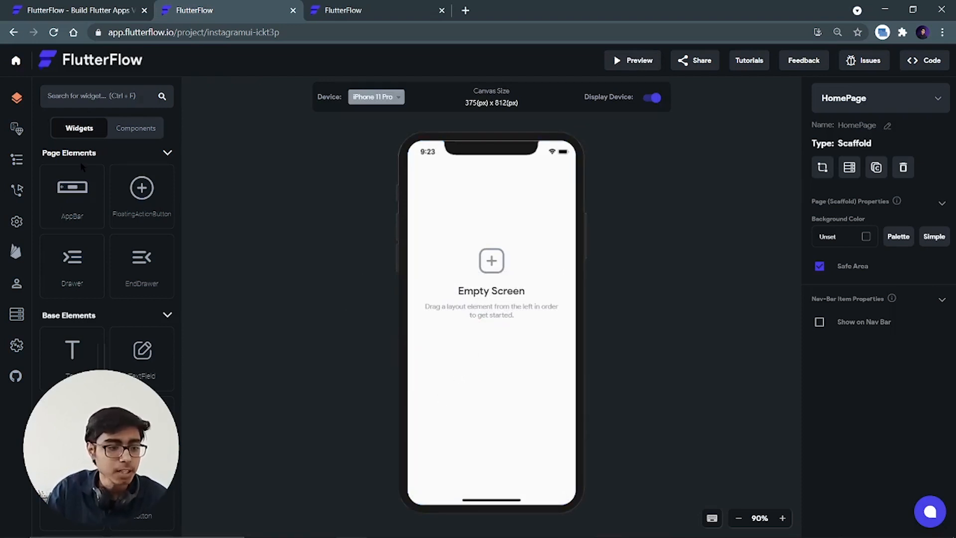
Find the PageView layout element and add it to the empty HomePage
{"action": "left_click", "coordinate": [86, 98]}
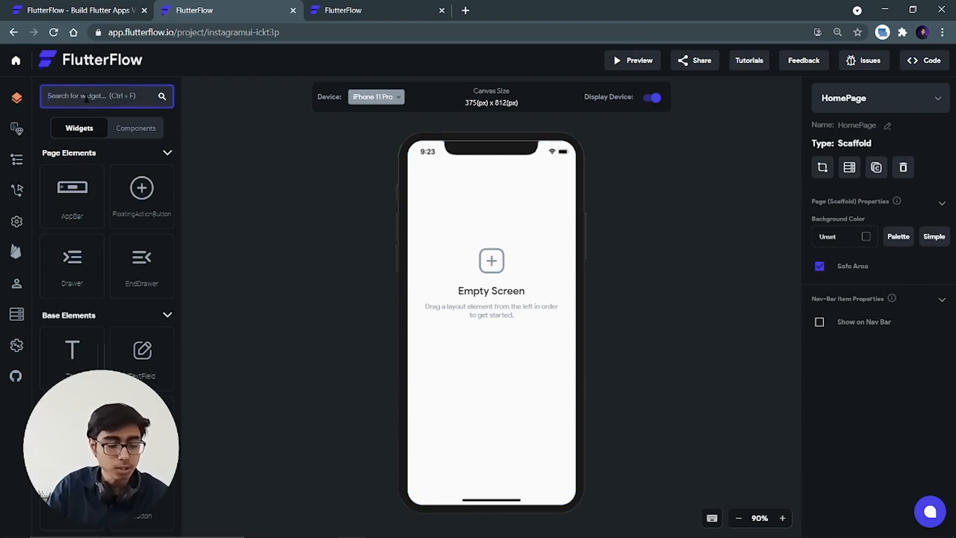
{"action": "type", "text": "pagev"}
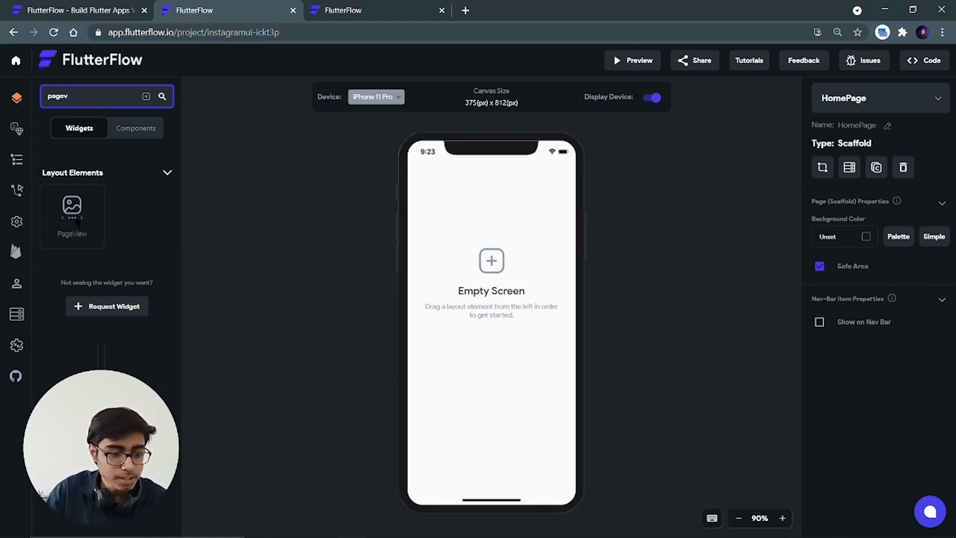
{"action": "left_click_drag", "start_coordinate": [67, 227], "coordinate": [441, 261]}
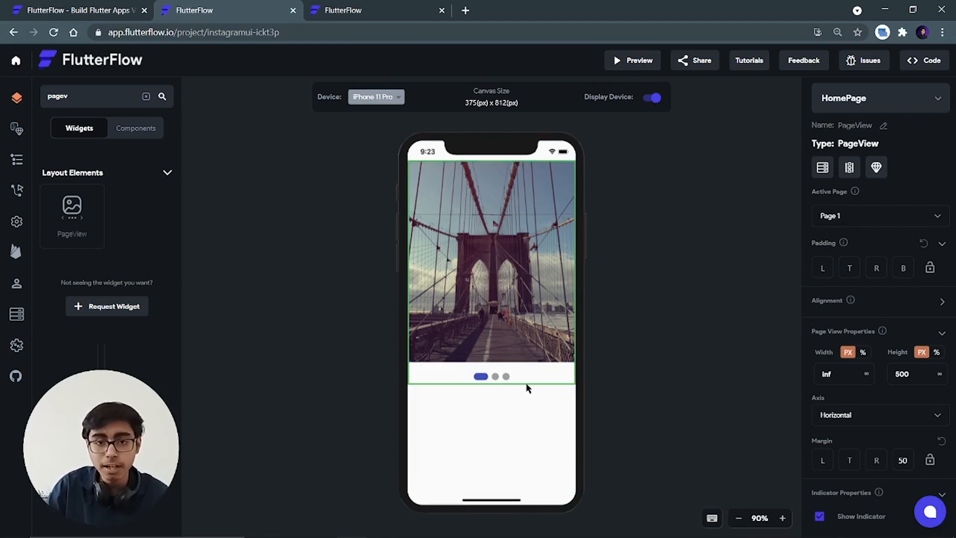
Set the PageView's height and width to 100 percent each
{"action": "left_click", "coordinate": [936, 352]}
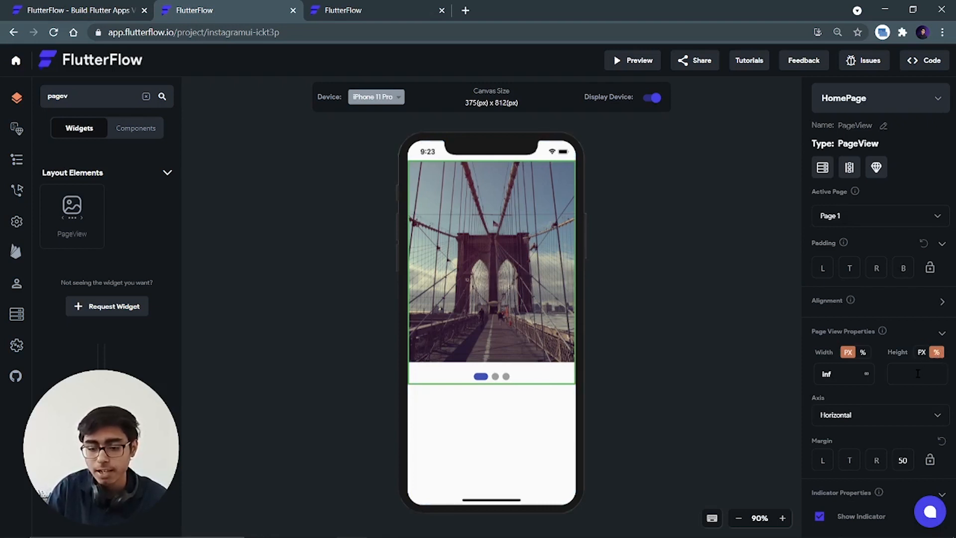
{"action": "left_click", "coordinate": [918, 374]}
{"action": "type", "text": "100"}
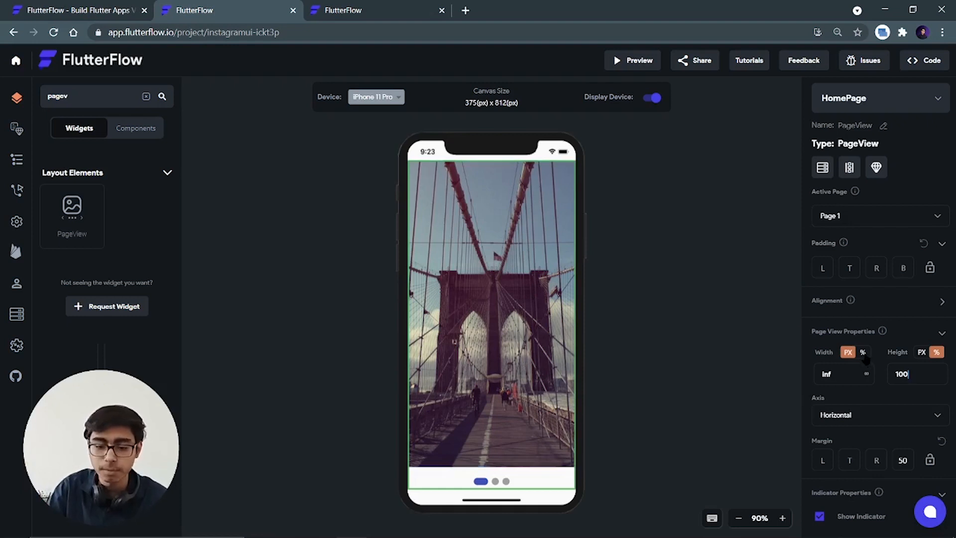
{"action": "left_click", "coordinate": [863, 352]}
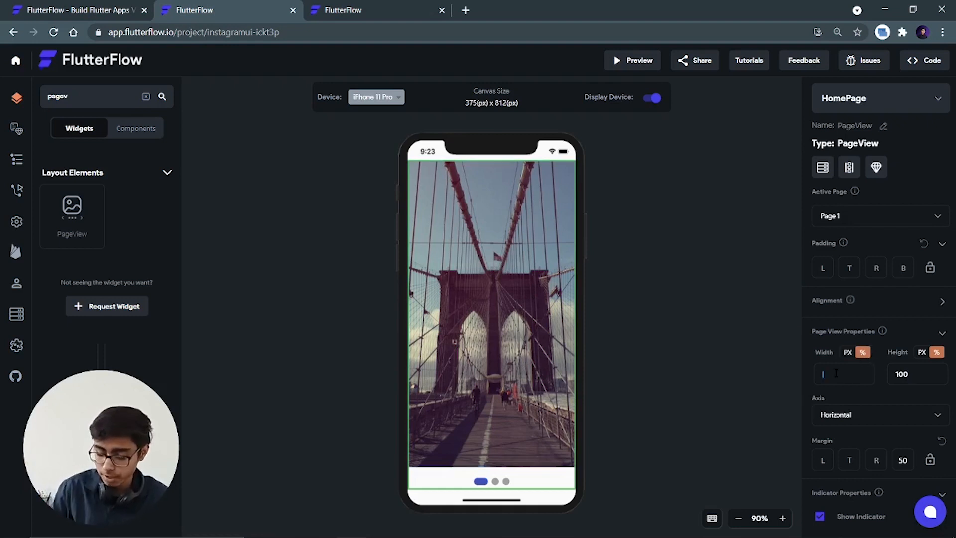
{"action": "type", "text": "100"}
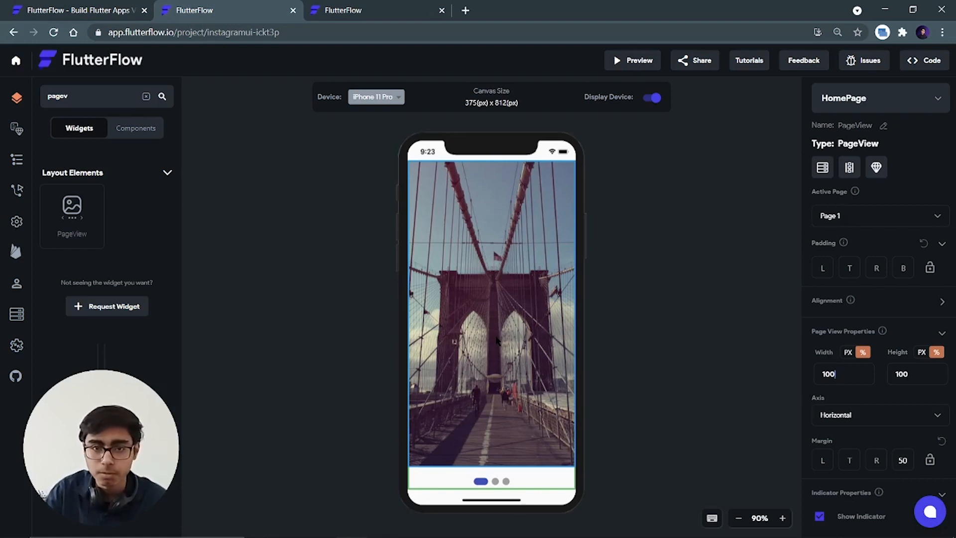
Look through the page templates and create a blank page named SearchPage
{"action": "left_click", "coordinate": [513, 480]}
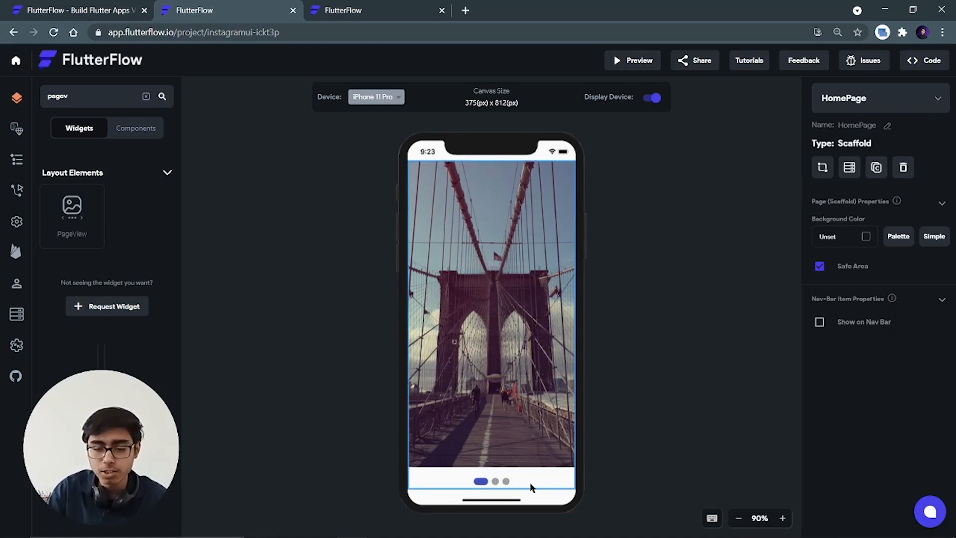
{"action": "left_click", "coordinate": [883, 102]}
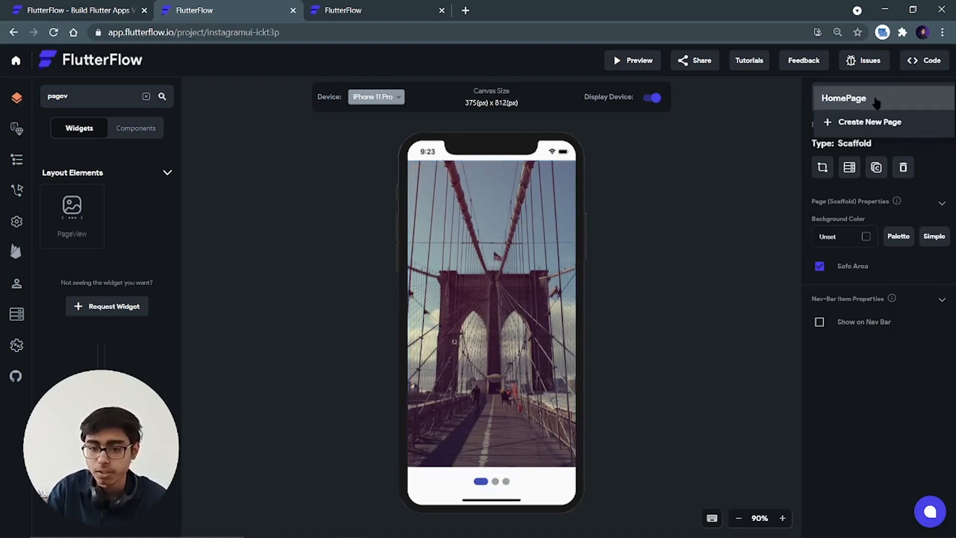
{"action": "left_click", "coordinate": [857, 127]}
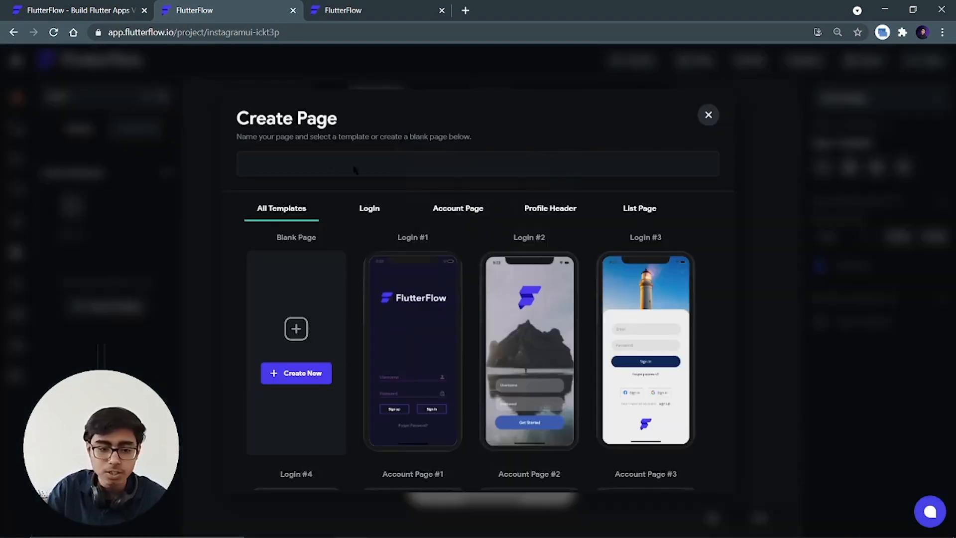
{"action": "scroll", "coordinate": [419, 351], "scroll_direction": "down", "scroll_amount": 15}
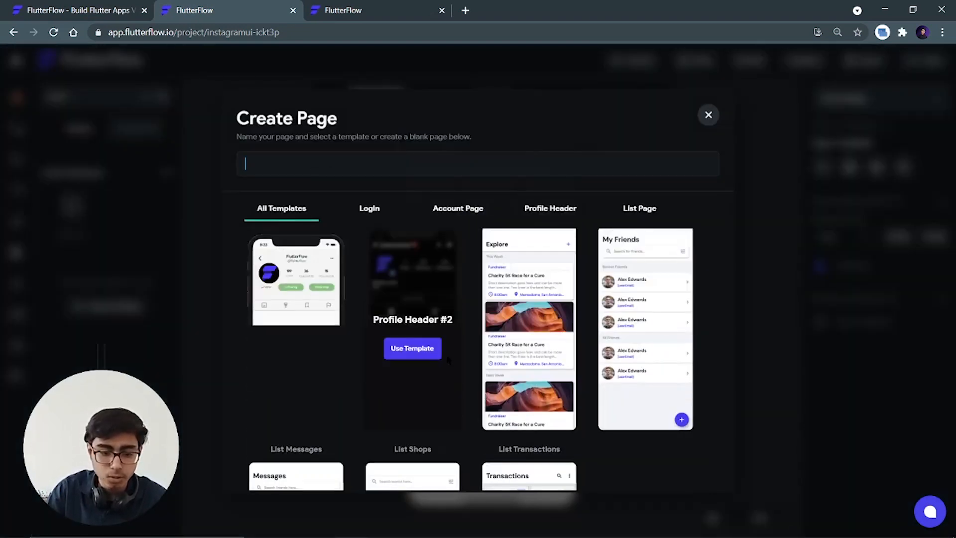
{"action": "scroll", "coordinate": [525, 358], "scroll_direction": "up", "scroll_amount": 5}
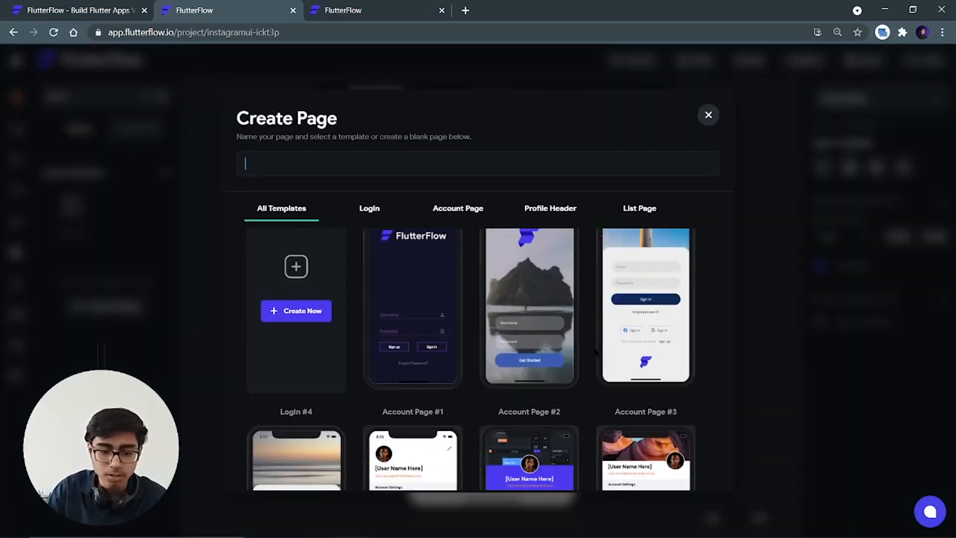
{"action": "scroll", "coordinate": [605, 312], "scroll_direction": "up", "scroll_amount": 1}
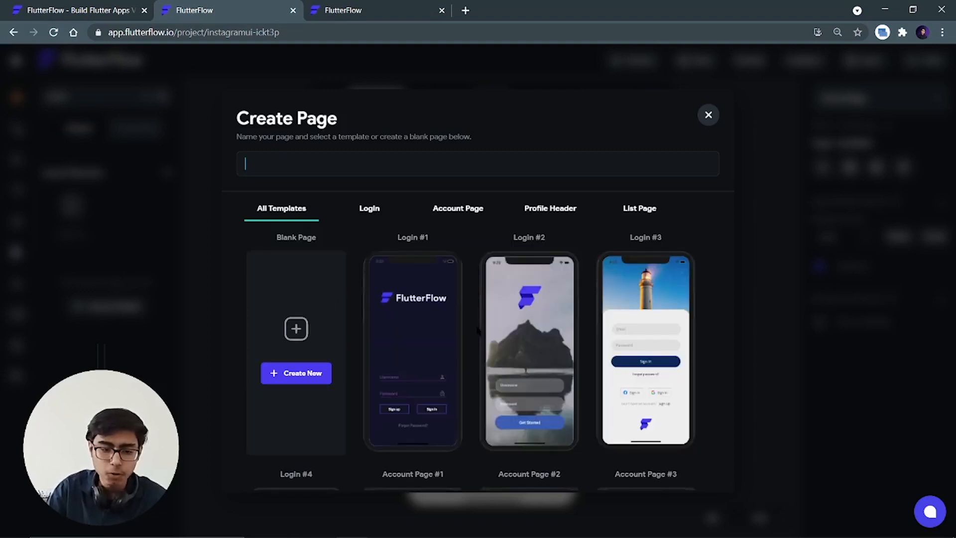
{"action": "scroll", "coordinate": [477, 331], "scroll_direction": "down", "scroll_amount": 6}
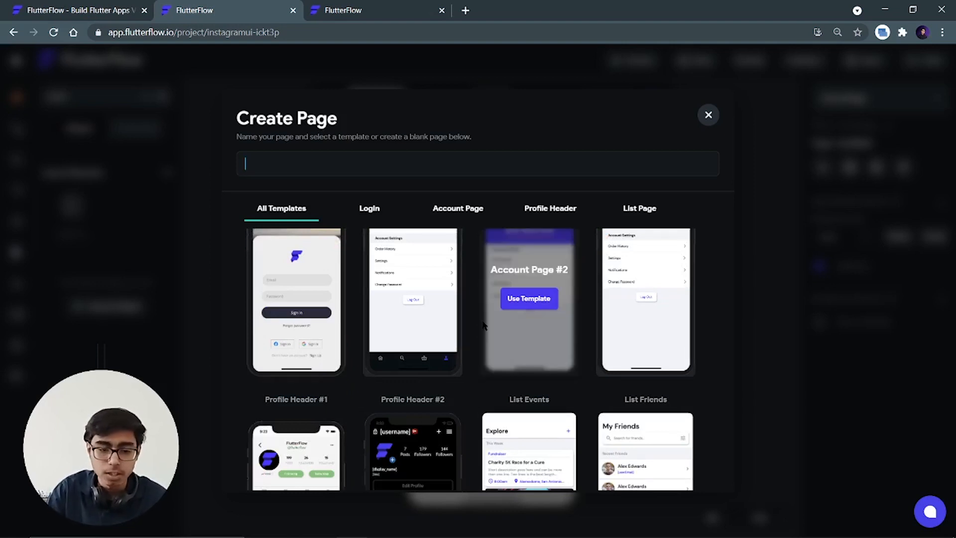
{"action": "scroll", "coordinate": [510, 311], "scroll_direction": "down", "scroll_amount": 4}
{"action": "scroll", "coordinate": [510, 312], "scroll_direction": "up", "scroll_amount": 4}
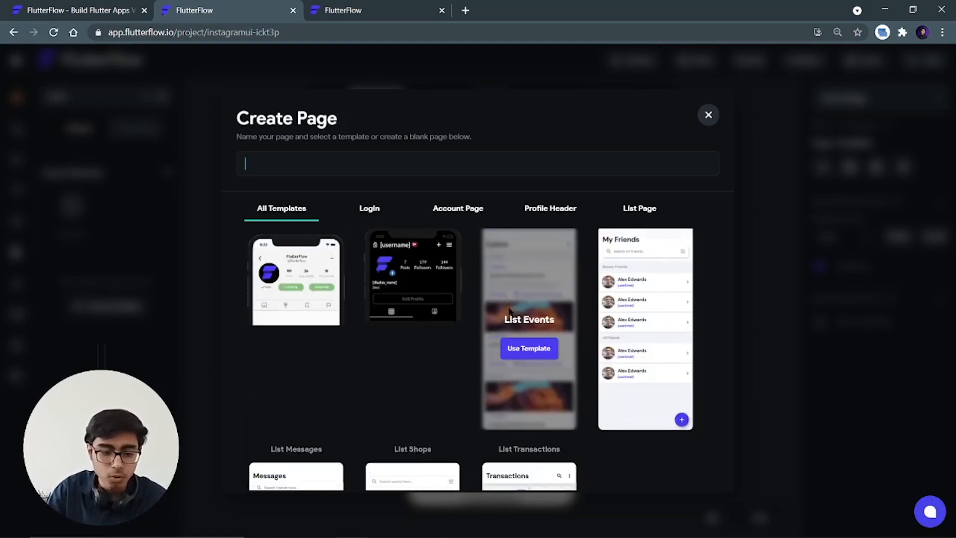
{"action": "scroll", "coordinate": [305, 281], "scroll_direction": "up", "scroll_amount": 5}
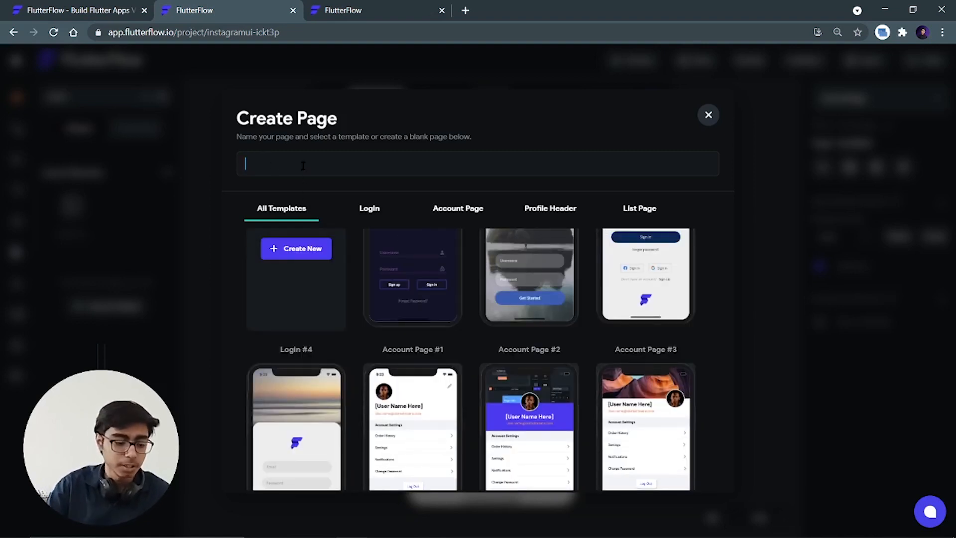
{"action": "type", "text": "Search"}
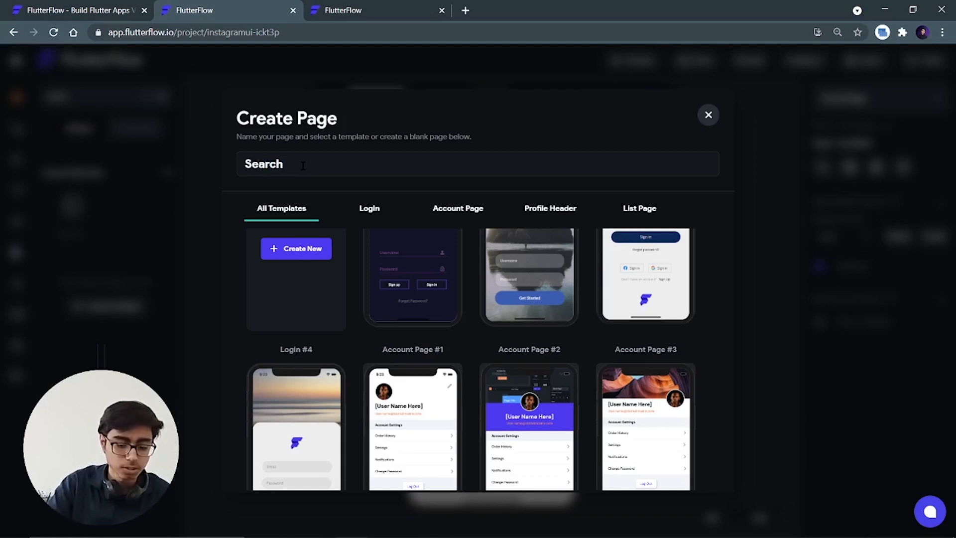
{"action": "type", "text": "Page"}
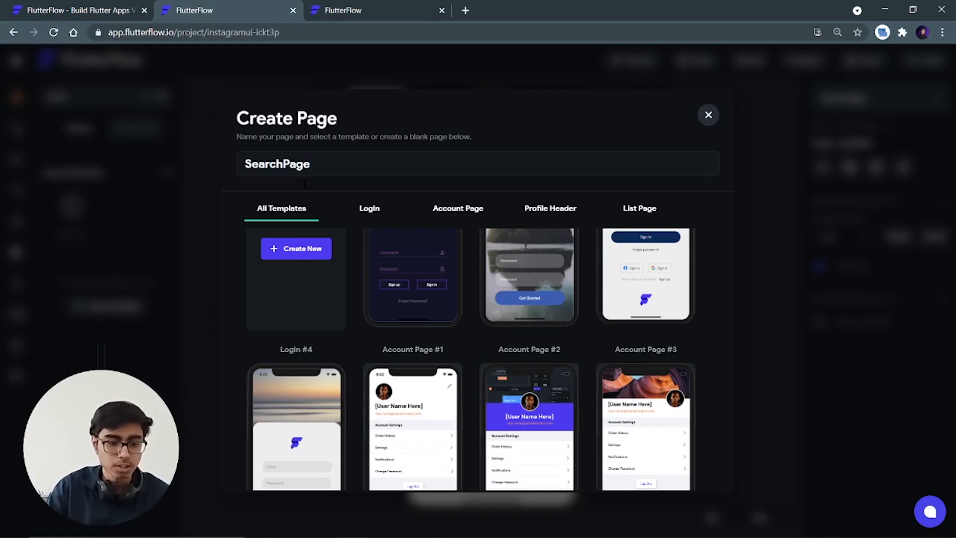
{"action": "left_click", "coordinate": [311, 249]}
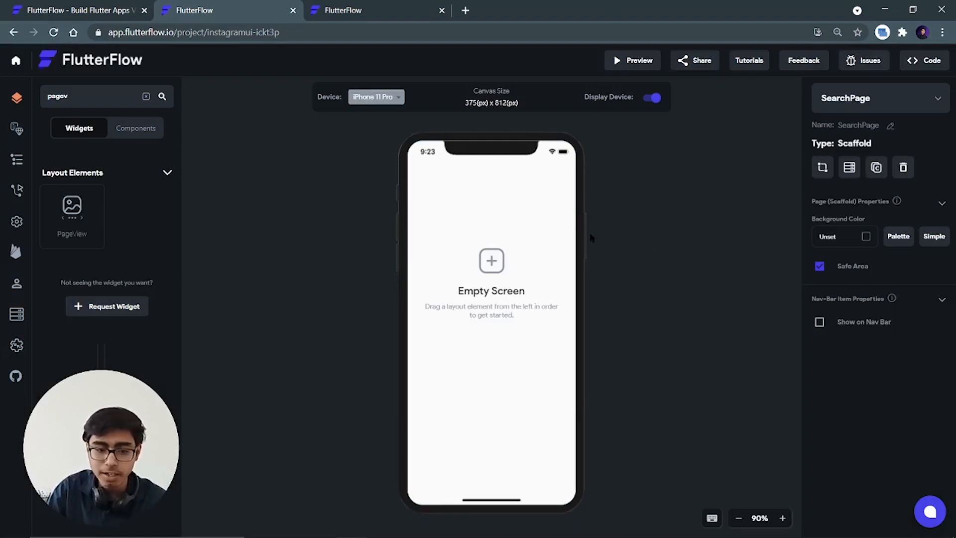
Create a new blank page named AddPost
{"action": "left_click", "coordinate": [851, 106]}
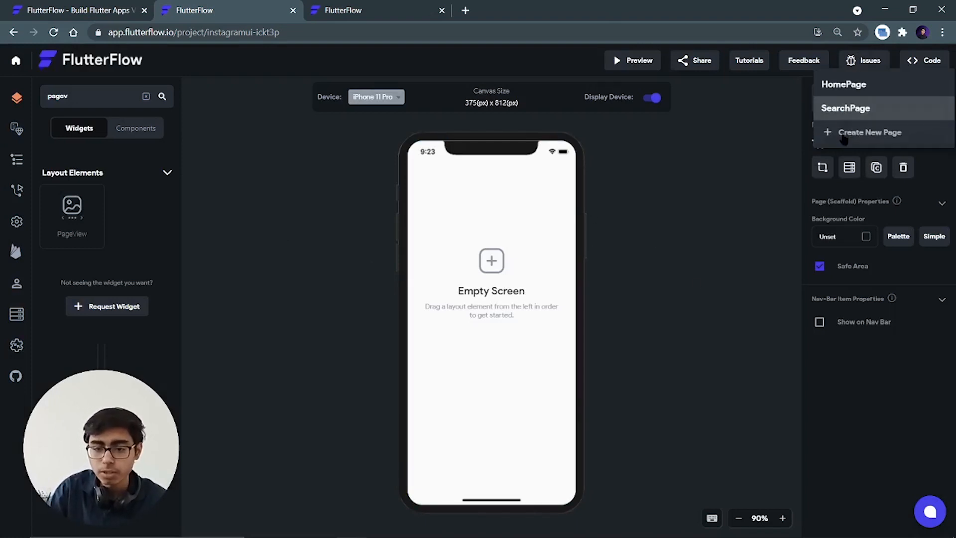
{"action": "left_click", "coordinate": [849, 134]}
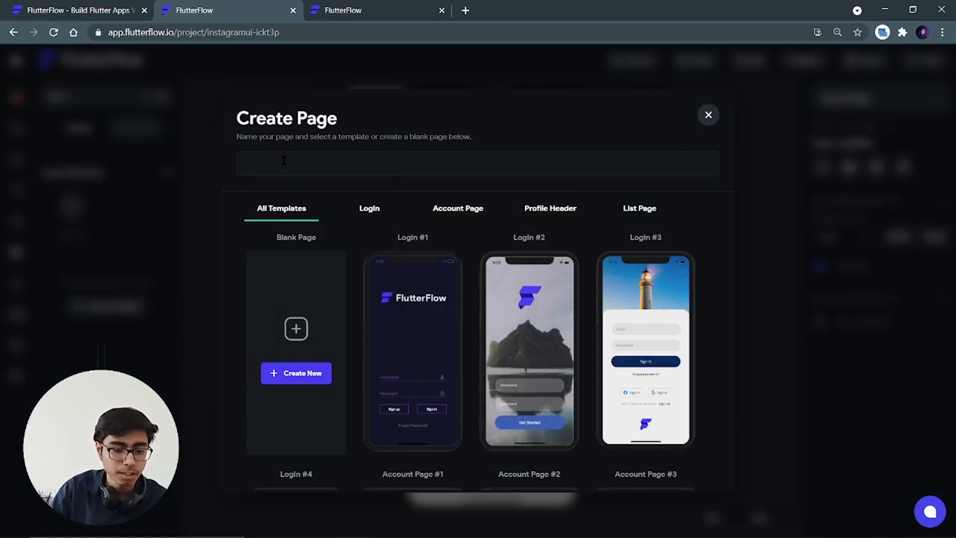
{"action": "type", "text": "AddPo"}
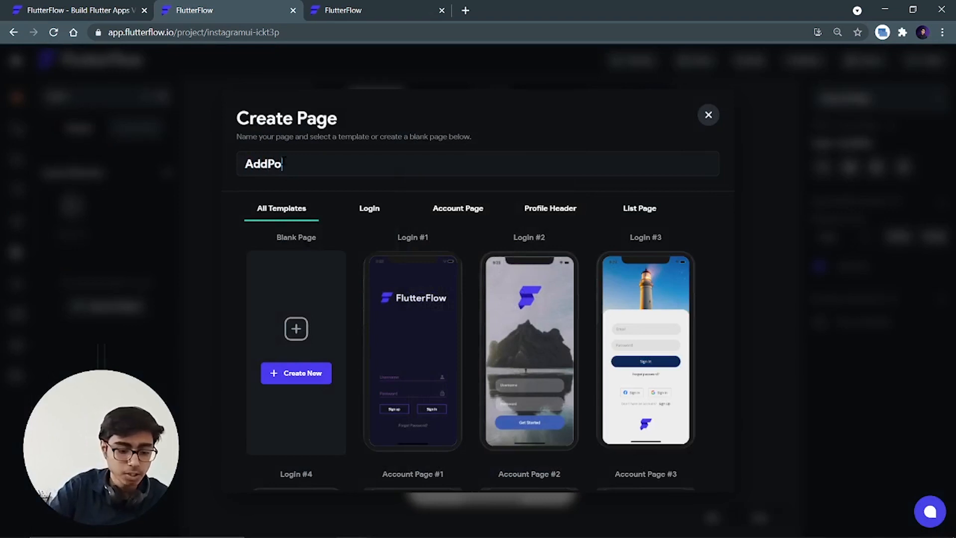
{"action": "type", "text": "st"}
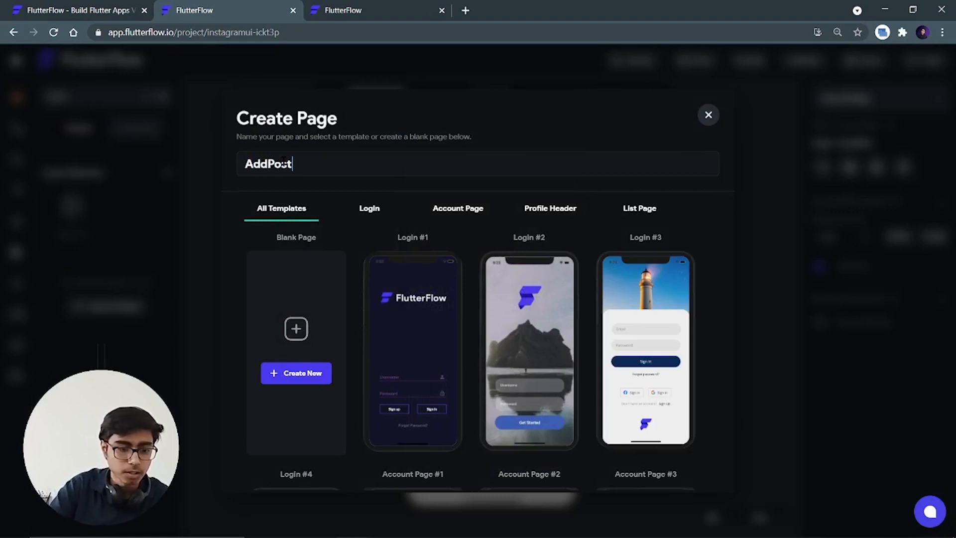
{"action": "left_click", "coordinate": [301, 374]}
Create a new blank page named NotifsPage
{"action": "left_click", "coordinate": [846, 99]}
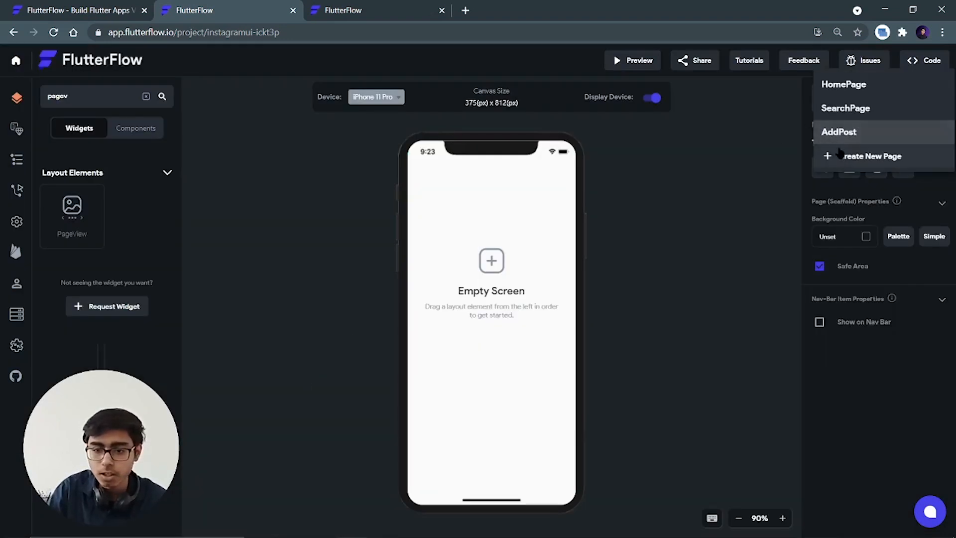
{"action": "left_click", "coordinate": [846, 156]}
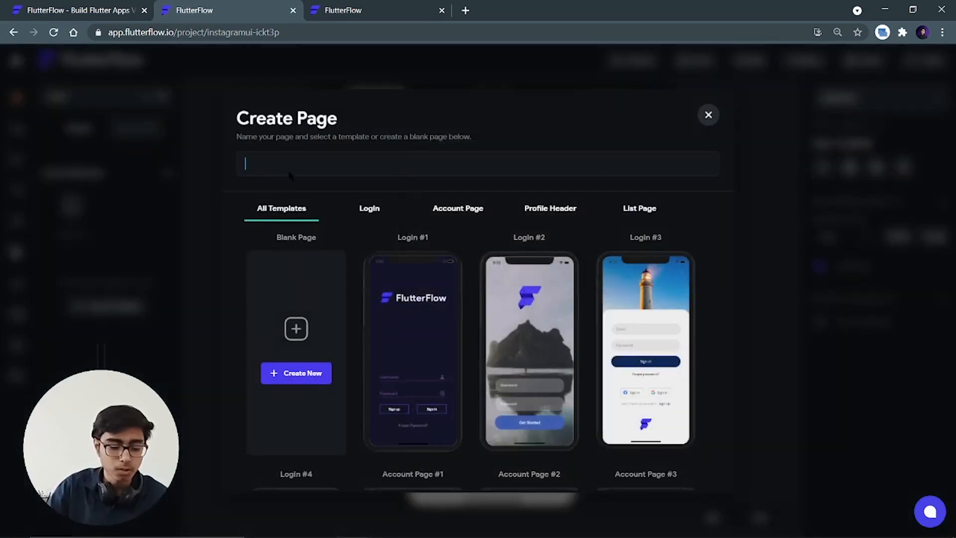
{"action": "type", "text": "Notifs"}
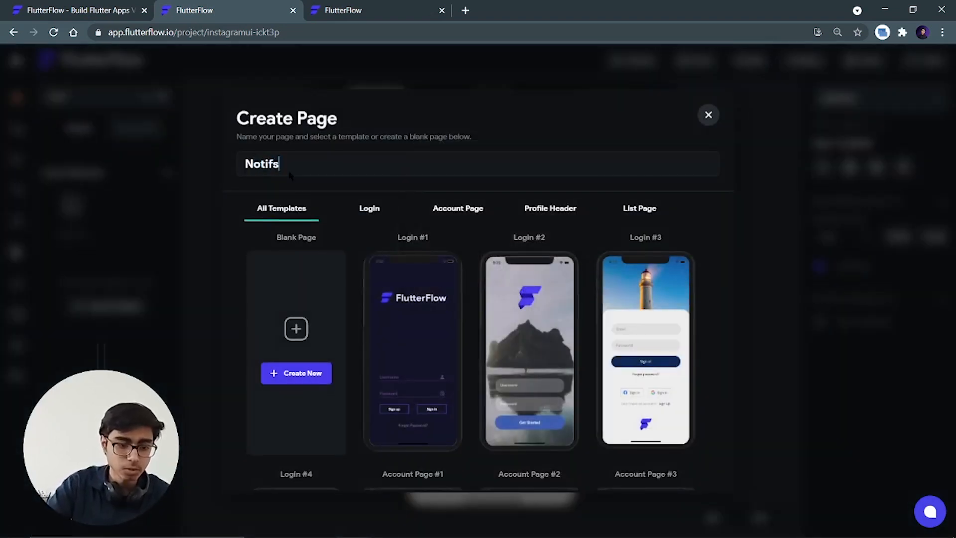
{"action": "type", "text": "Page"}
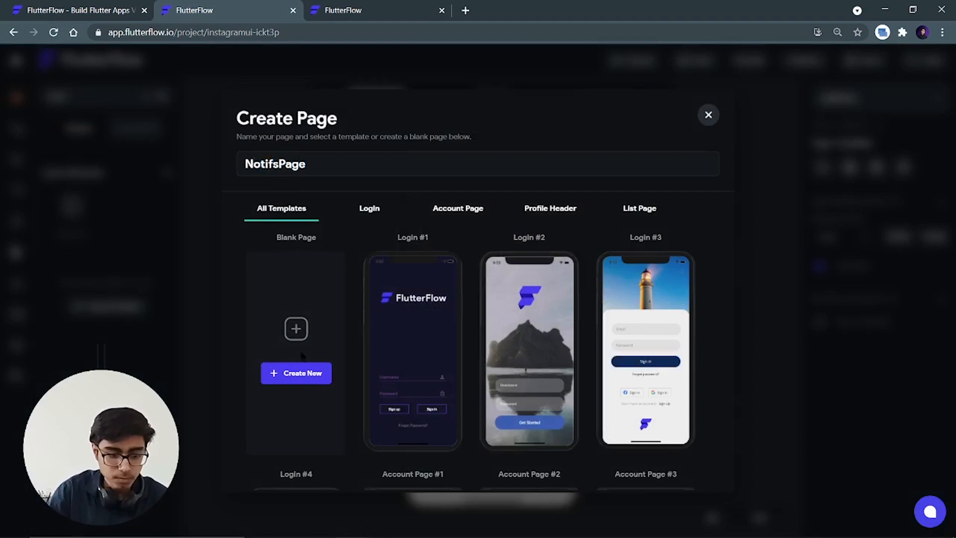
{"action": "left_click", "coordinate": [299, 374]}
Create a new page named ProfilePage from the Profile Header #2 template
{"action": "left_click", "coordinate": [837, 104]}
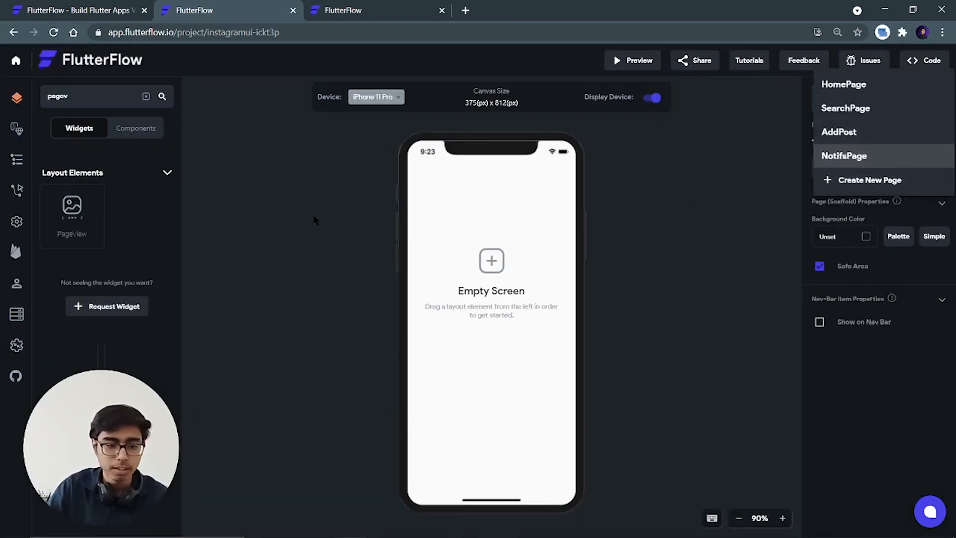
{"action": "left_click", "coordinate": [866, 181]}
{"action": "type", "text": "P"}
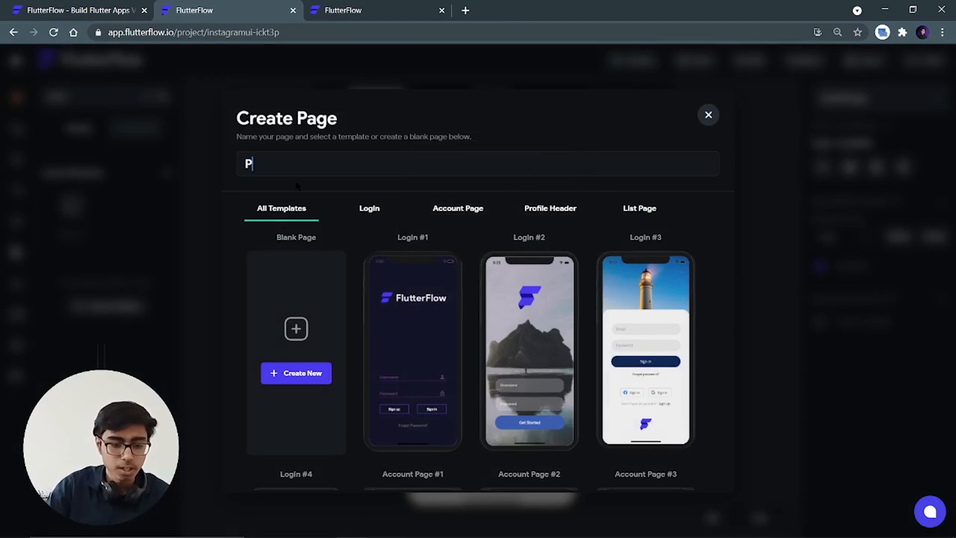
{"action": "scroll", "coordinate": [401, 282], "scroll_direction": "down", "scroll_amount": 5}
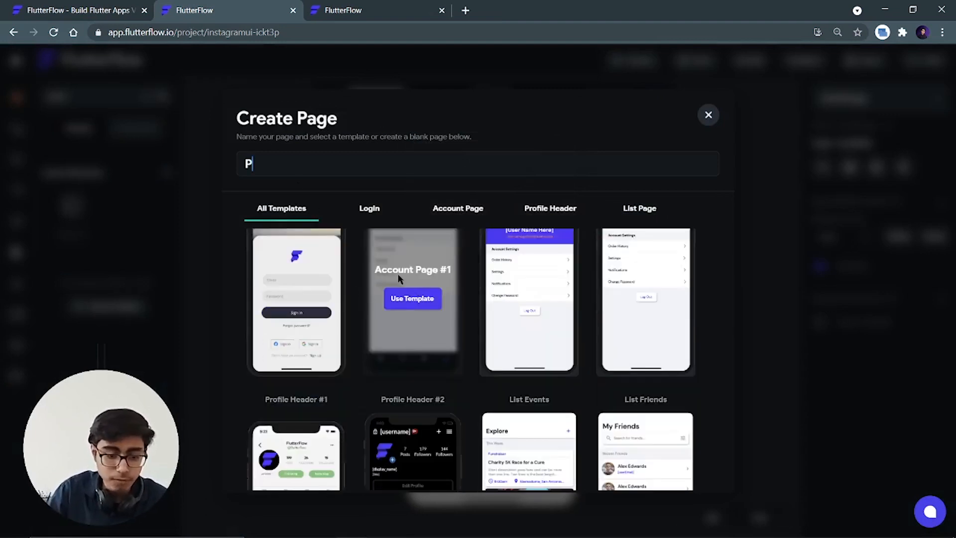
{"action": "scroll", "coordinate": [432, 318], "scroll_direction": "down", "scroll_amount": 1}
{"action": "scroll", "coordinate": [428, 357], "scroll_direction": "down", "scroll_amount": 1}
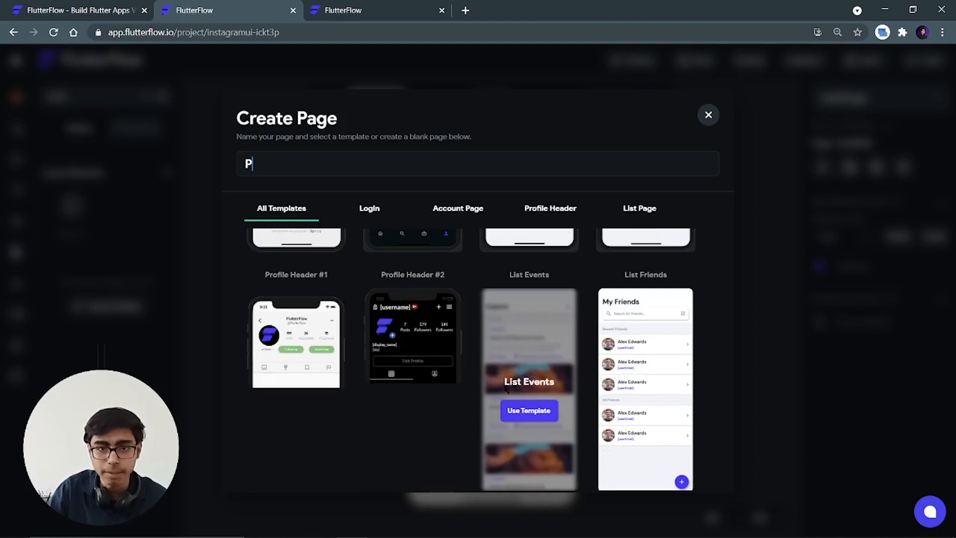
{"action": "scroll", "coordinate": [490, 393], "scroll_direction": "down", "scroll_amount": 1}
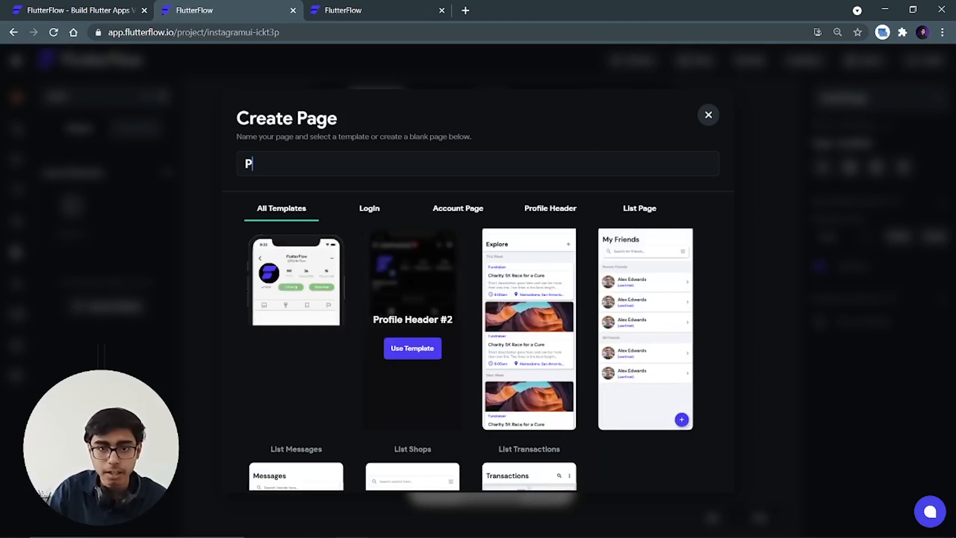
{"action": "left_click", "coordinate": [404, 353]}
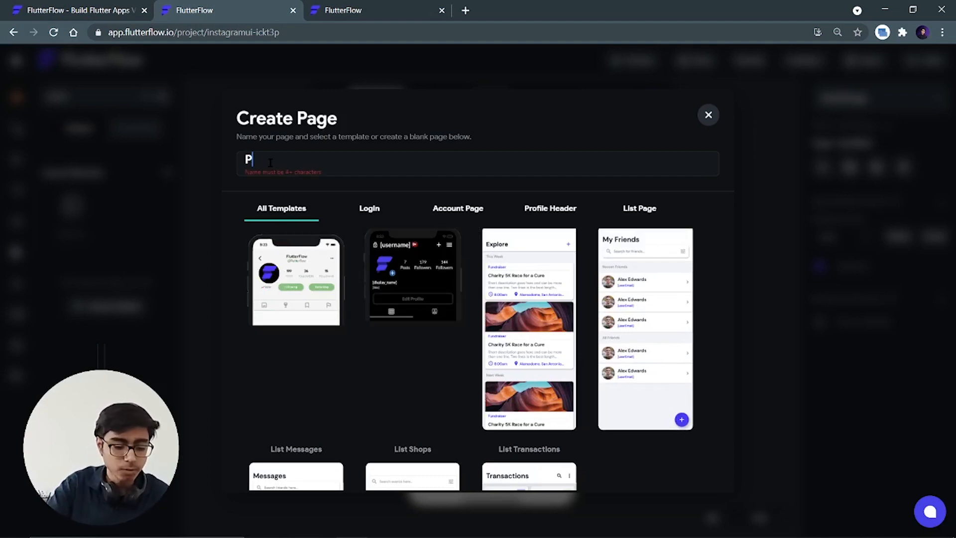
{"action": "type", "text": "age"}
{"action": "key", "text": "BackSpace"}
{"action": "key", "text": "BackSpace"}
{"action": "key", "text": "BackSpace"}
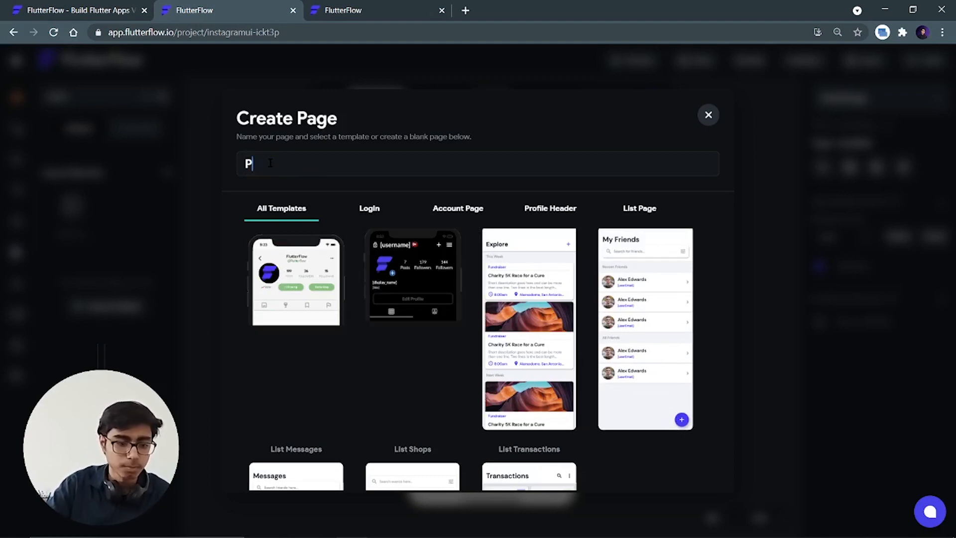
{"action": "type", "text": "rofile"}
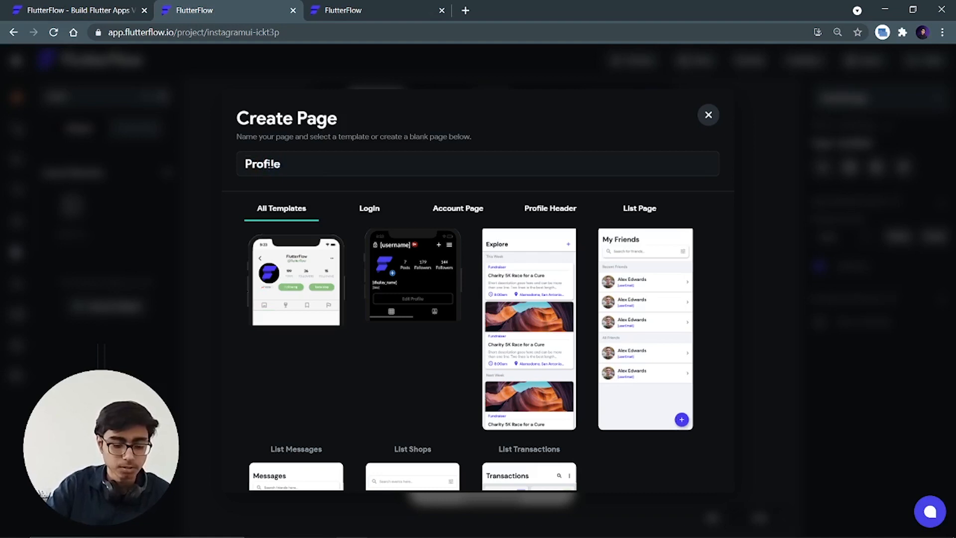
{"action": "type", "text": "Page"}
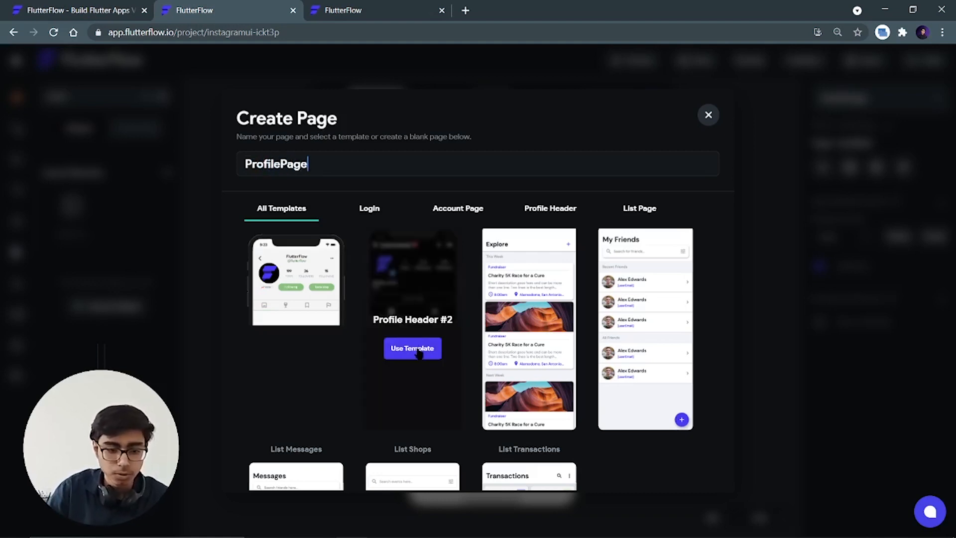
{"action": "left_click", "coordinate": [413, 348]}
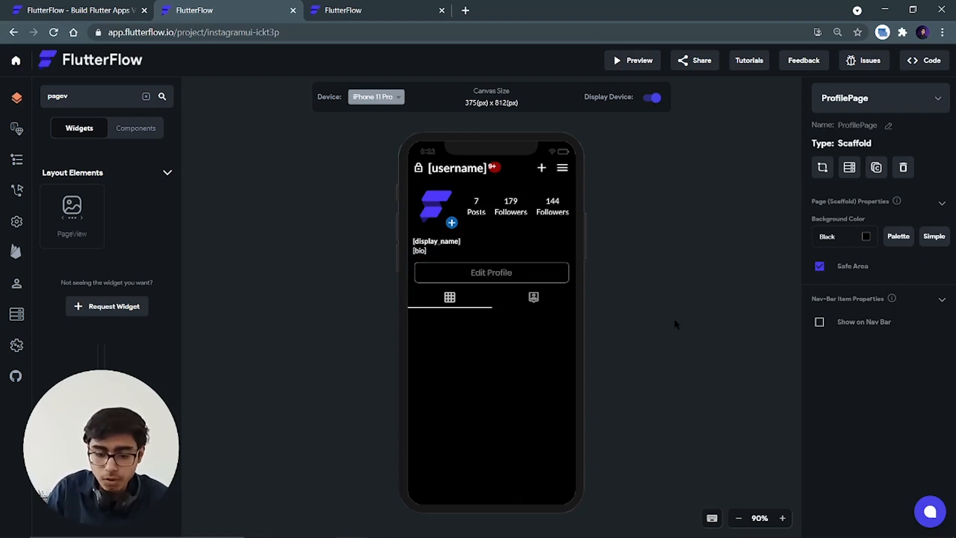
Switch to HomePage and enable showing it on the nav bar
{"action": "left_click", "coordinate": [858, 98]}
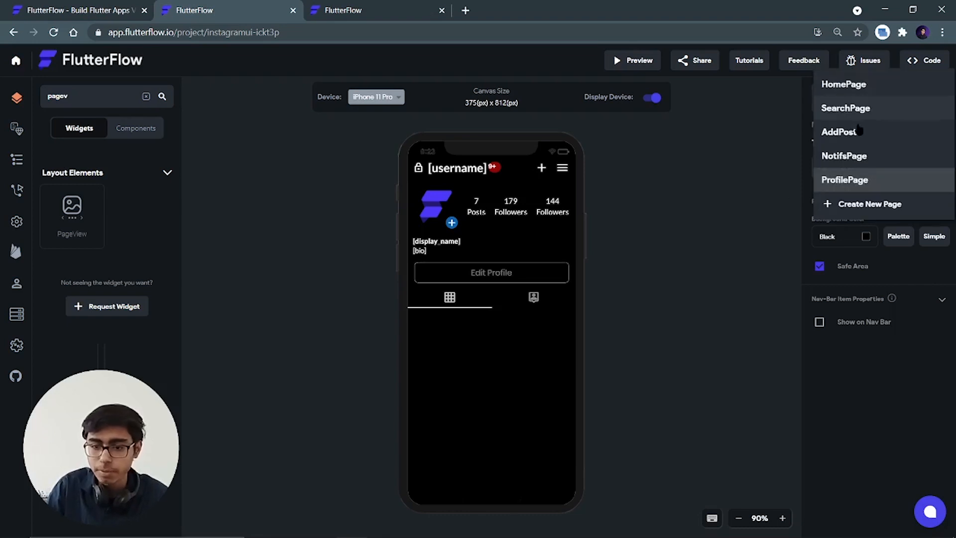
{"action": "left_click", "coordinate": [847, 82]}
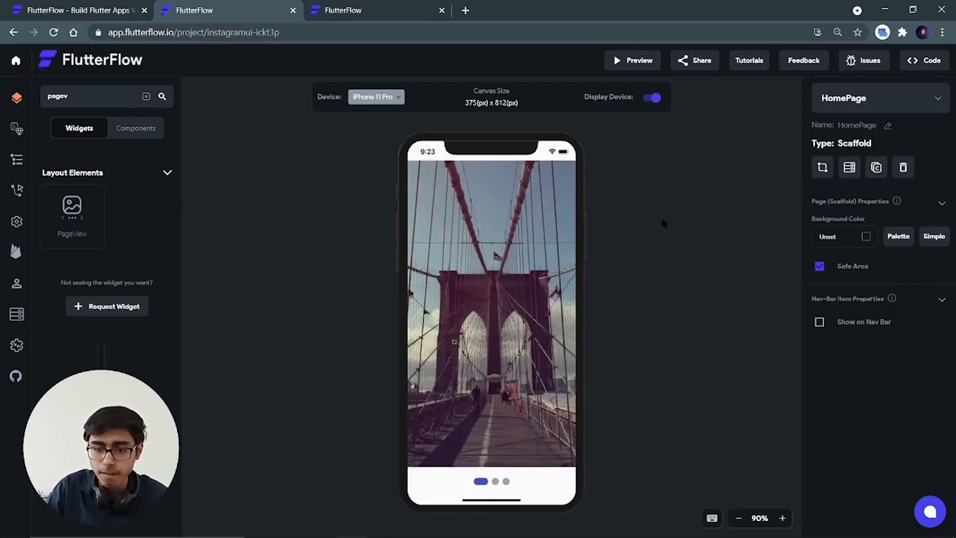
{"action": "left_click", "coordinate": [820, 323]}
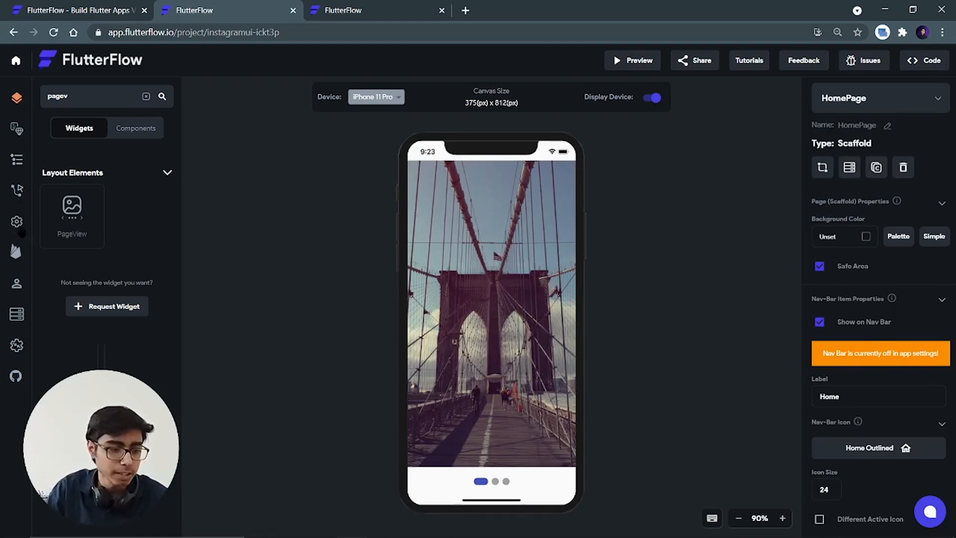
Enable the nav bar in the project's app settings and return to the page builder
{"action": "left_click", "coordinate": [18, 223]}
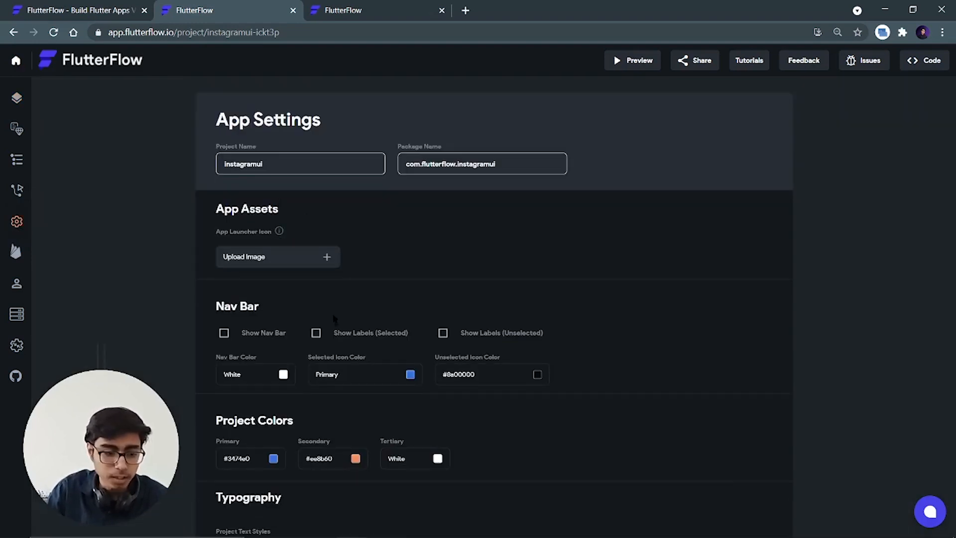
{"action": "scroll", "coordinate": [319, 309], "scroll_direction": "down", "scroll_amount": 3}
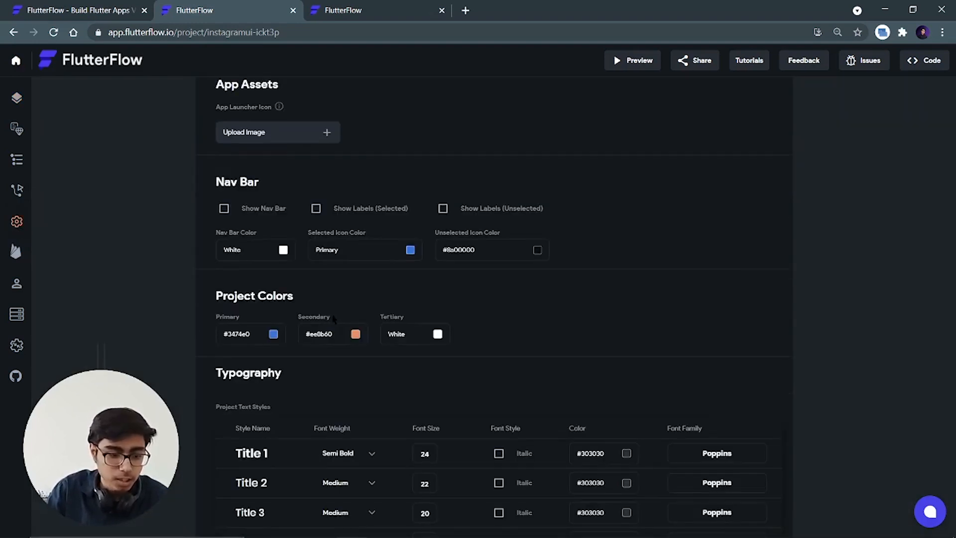
{"action": "left_click", "coordinate": [224, 210]}
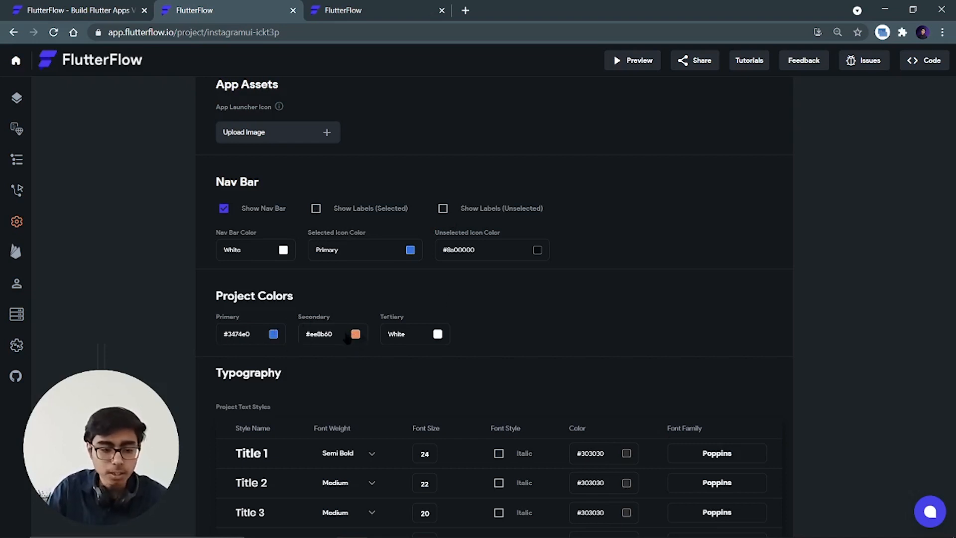
{"action": "scroll", "coordinate": [369, 266], "scroll_direction": "up", "scroll_amount": 1}
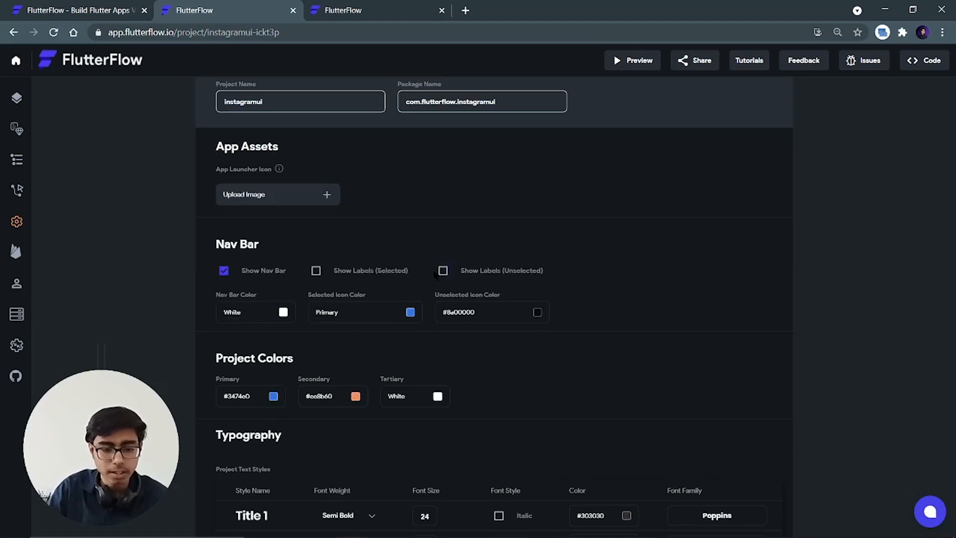
{"action": "left_click", "coordinate": [16, 97]}
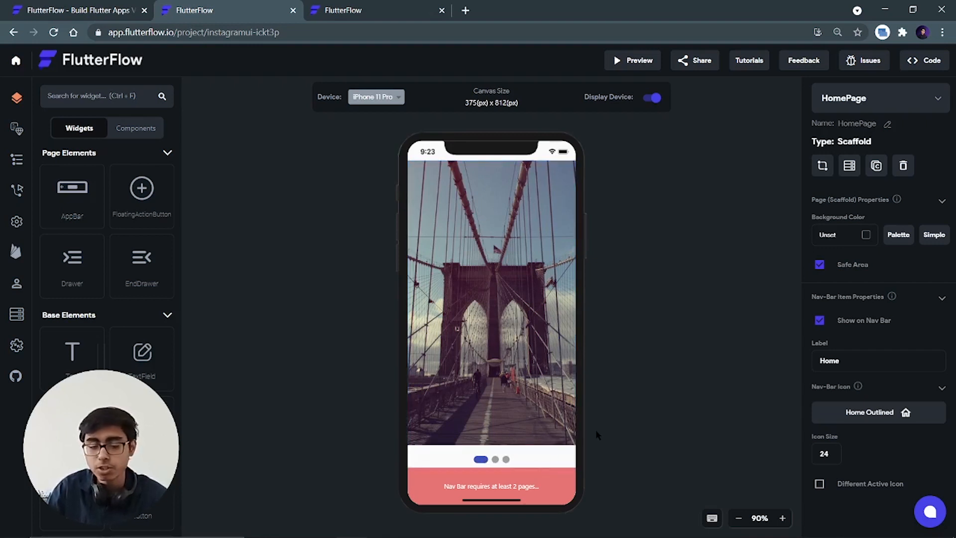
Turn off the page indicator of the PageView on HomePage and deselect the widget
{"action": "left_click", "coordinate": [547, 464]}
{"action": "scroll", "coordinate": [881, 377], "scroll_direction": "down", "scroll_amount": 5}
{"action": "left_click", "coordinate": [820, 203]}
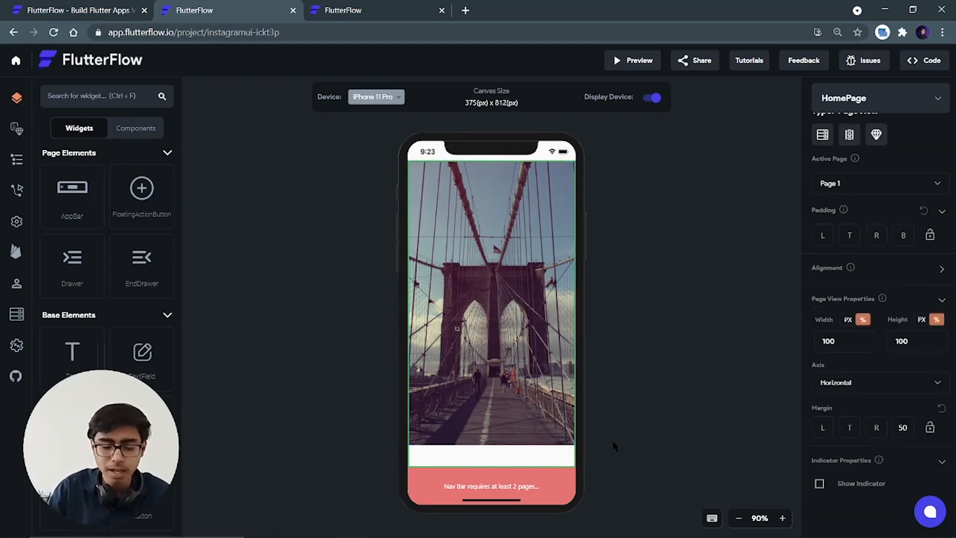
{"action": "left_click", "coordinate": [624, 429]}
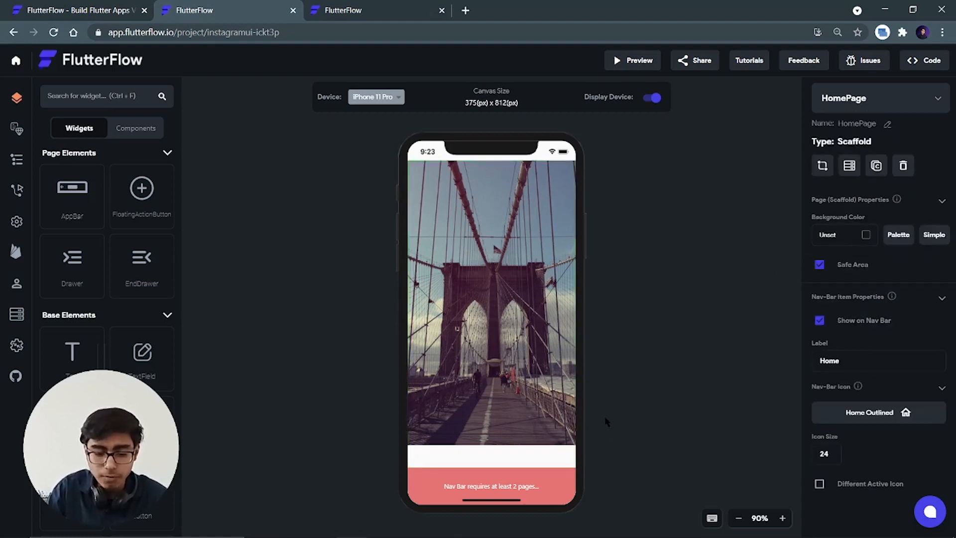
Enable showing SearchPage, AddPost, NotifsPage and ProfilePage on the nav bar
{"action": "left_click", "coordinate": [845, 107]}
{"action": "left_click", "coordinate": [845, 122]}
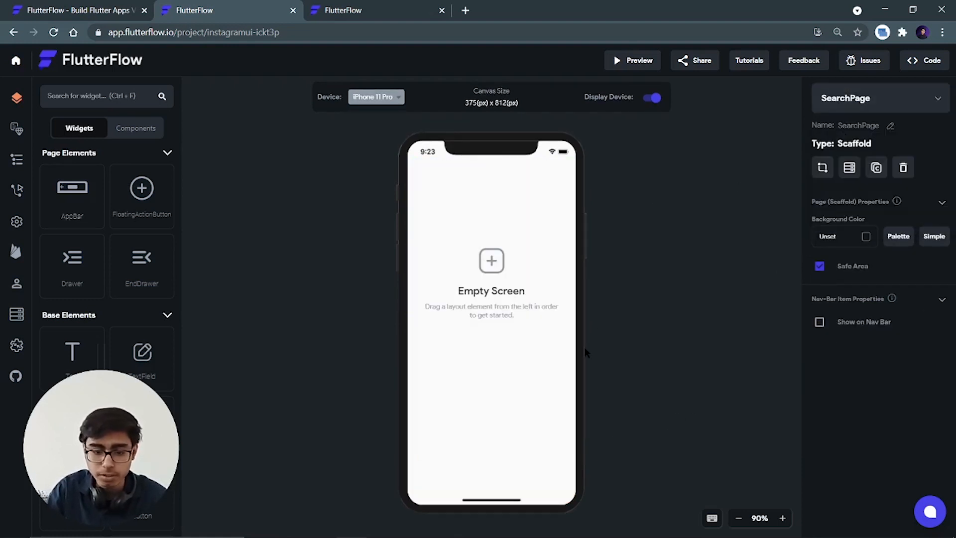
{"action": "left_click", "coordinate": [819, 323]}
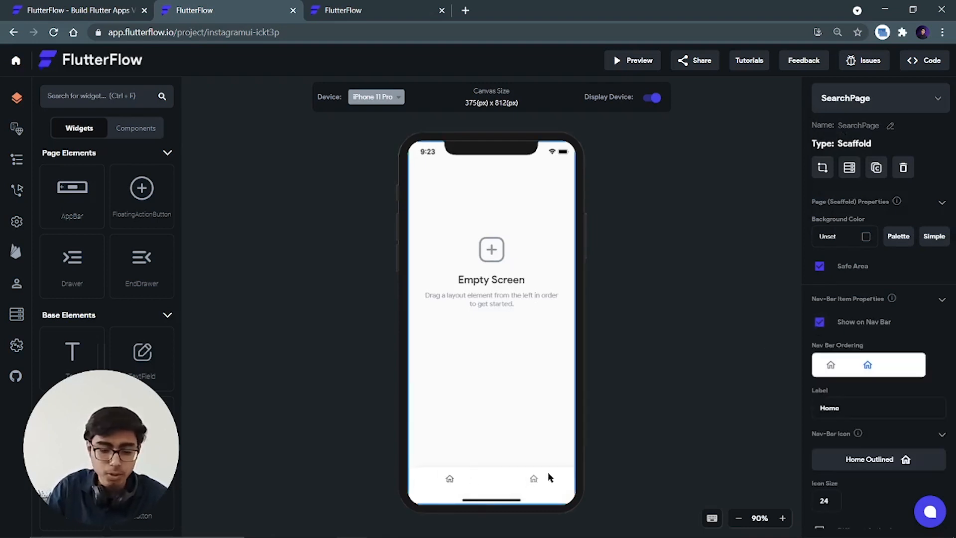
{"action": "left_click", "coordinate": [864, 103]}
{"action": "left_click", "coordinate": [841, 136]}
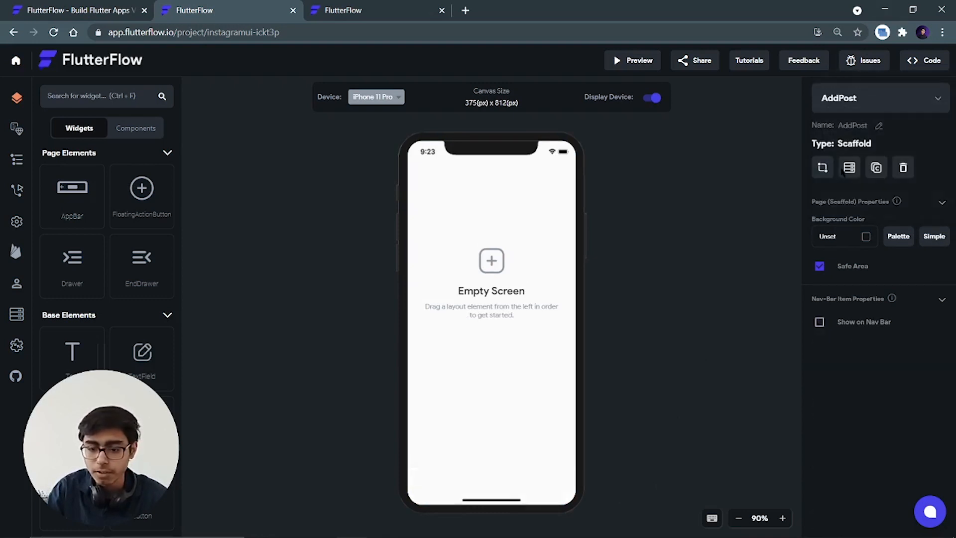
{"action": "left_click", "coordinate": [845, 322]}
{"action": "left_click", "coordinate": [844, 108]}
{"action": "left_click", "coordinate": [860, 178]}
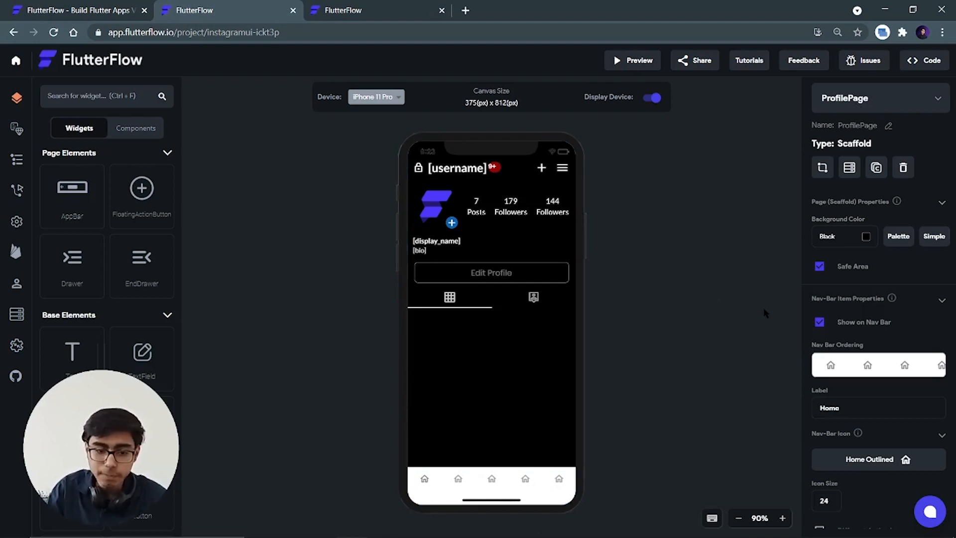
Search the nav bar icons for "Pro" and set ProfilePage's icon to the Material Person icon
{"action": "scroll", "coordinate": [855, 439], "scroll_direction": "down", "scroll_amount": 1}
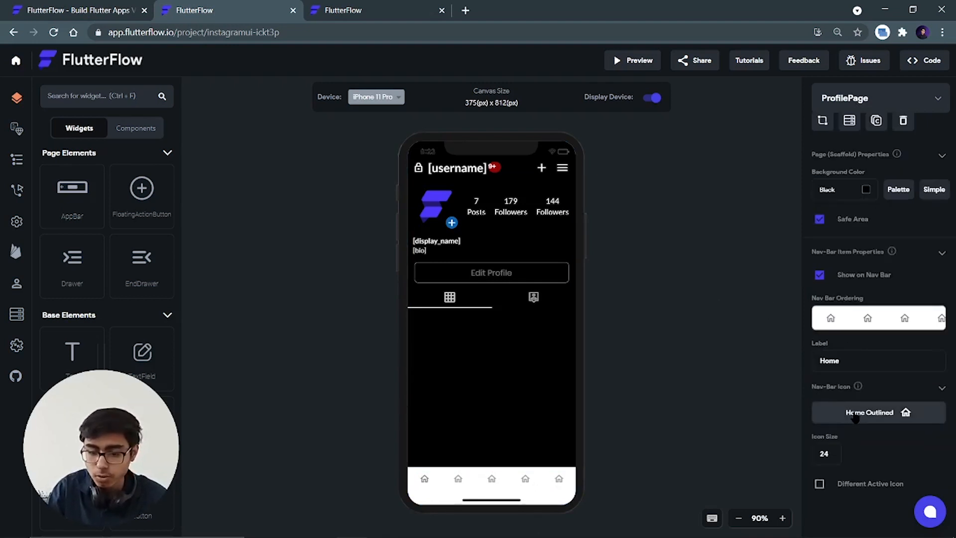
{"action": "left_click", "coordinate": [855, 415]}
{"action": "left_click", "coordinate": [400, 198]}
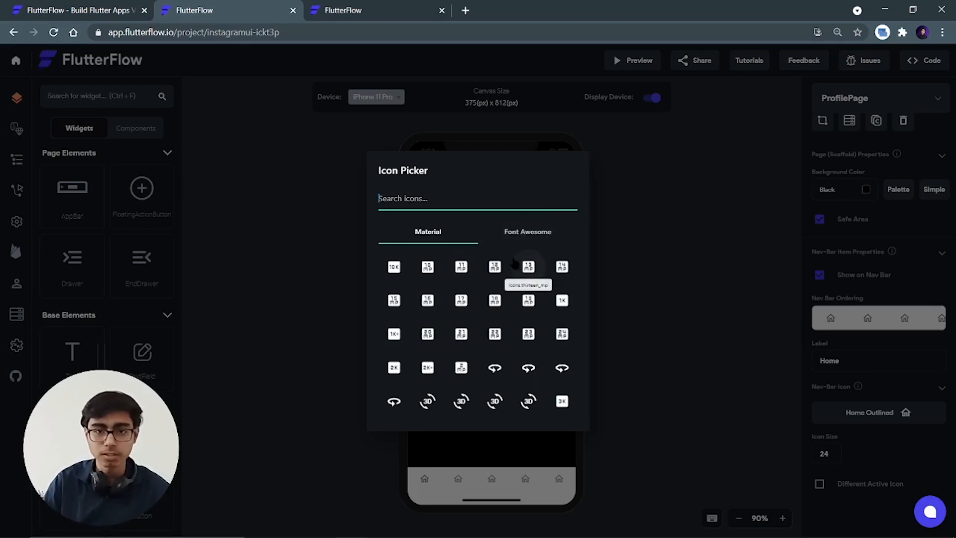
{"action": "left_click", "coordinate": [426, 204]}
{"action": "type", "text": "Profile"}
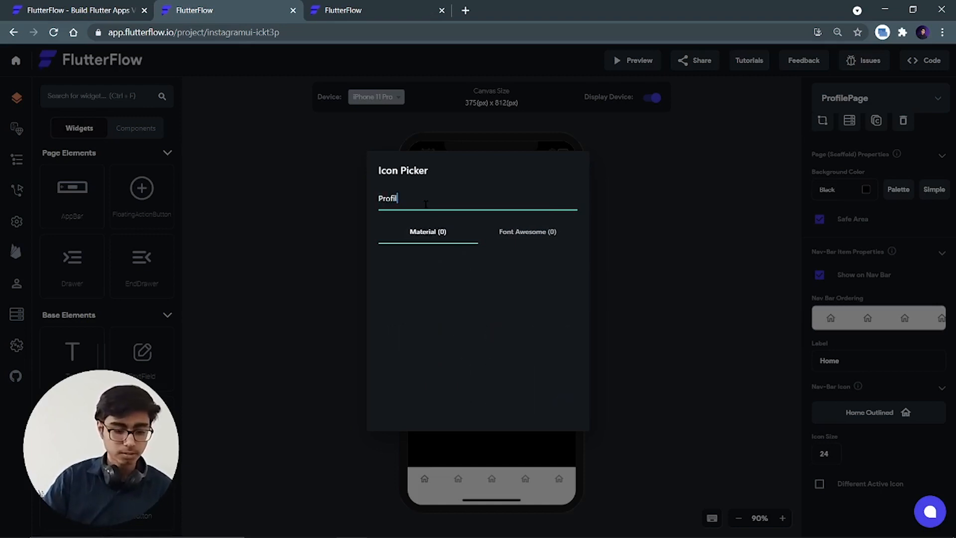
{"action": "key", "text": "BackSpace"}
{"action": "key", "text": "BackSpace"}
{"action": "key", "text": "BackSpace"}
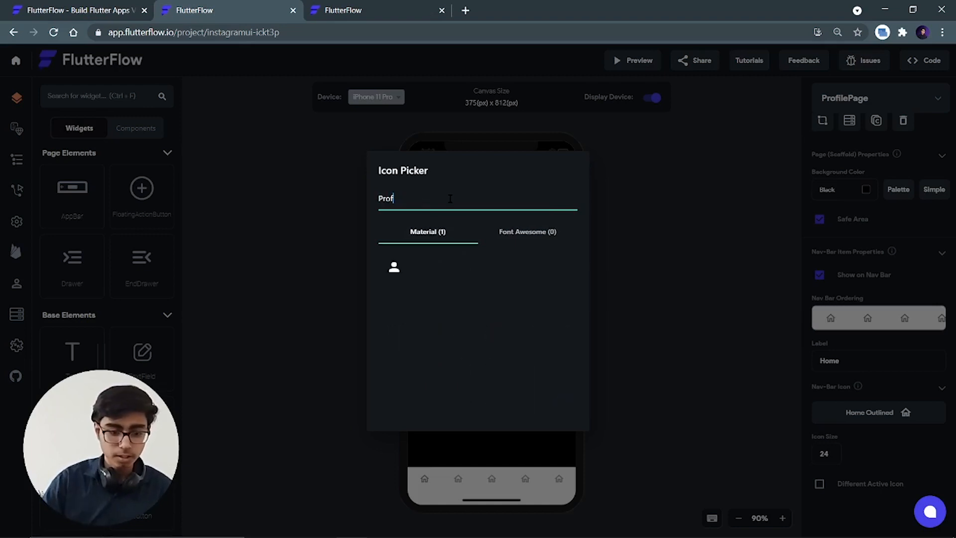
{"action": "key", "text": "BackSpace"}
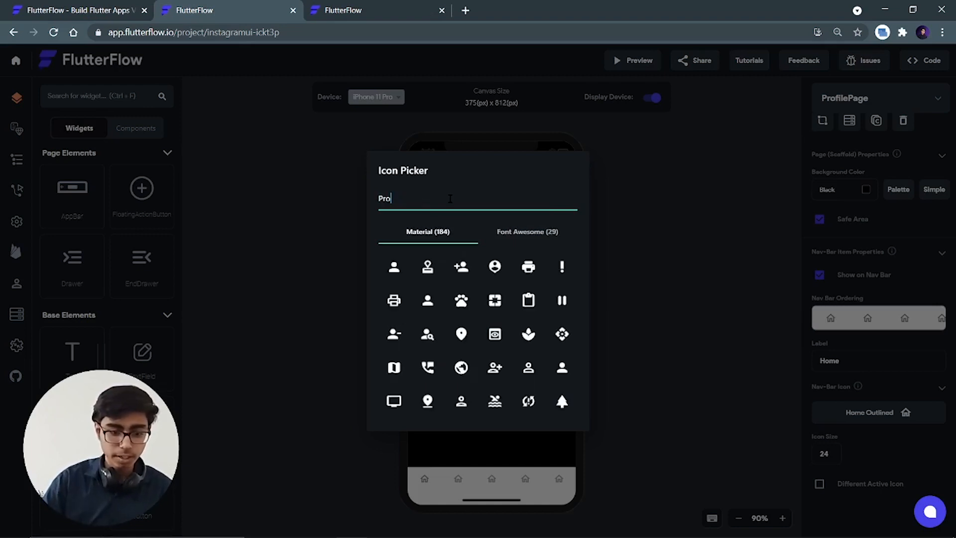
{"action": "left_click", "coordinate": [403, 268]}
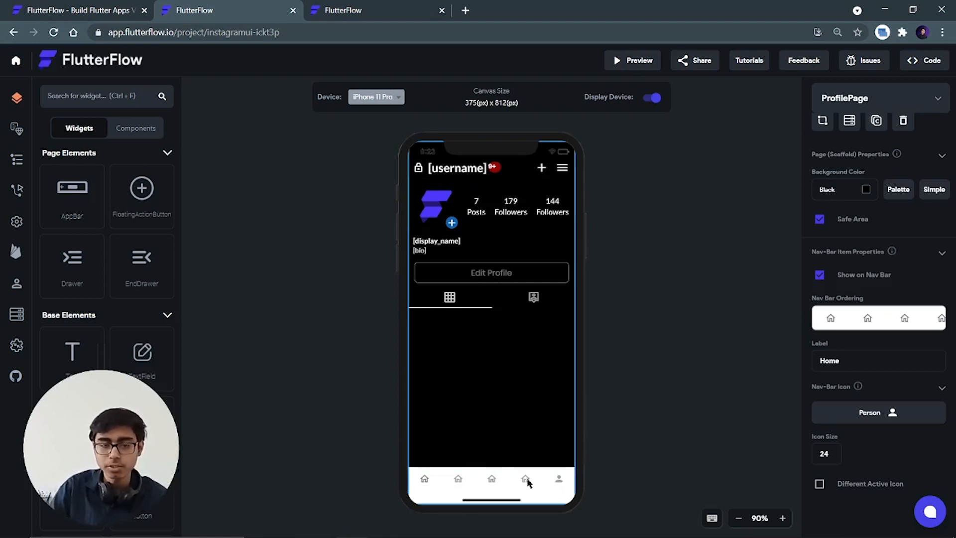
Switch to NotifsPage and set its nav bar icon to the filled Favorite heart, found by searching "fav"
{"action": "left_click", "coordinate": [839, 98]}
{"action": "left_click", "coordinate": [840, 159]}
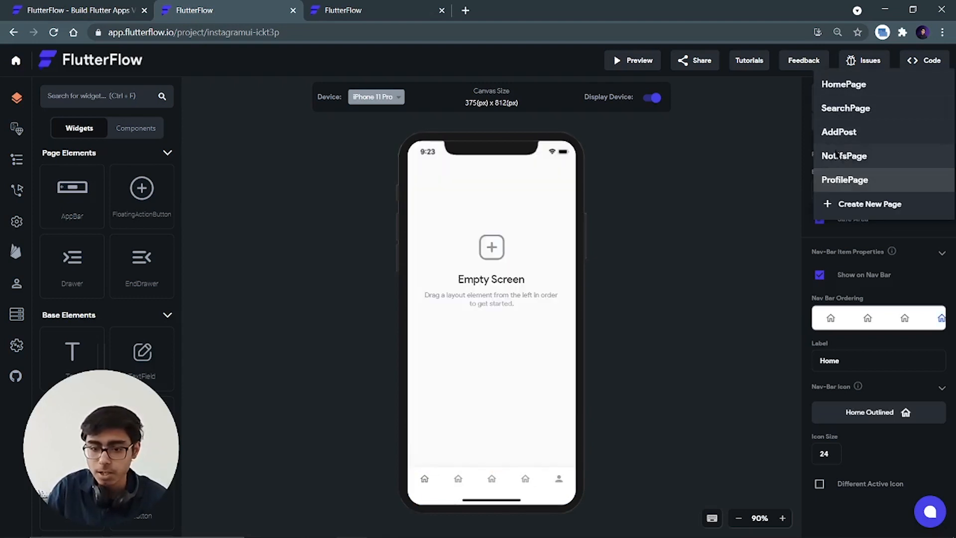
{"action": "left_click", "coordinate": [854, 415]}
{"action": "left_click", "coordinate": [426, 201]}
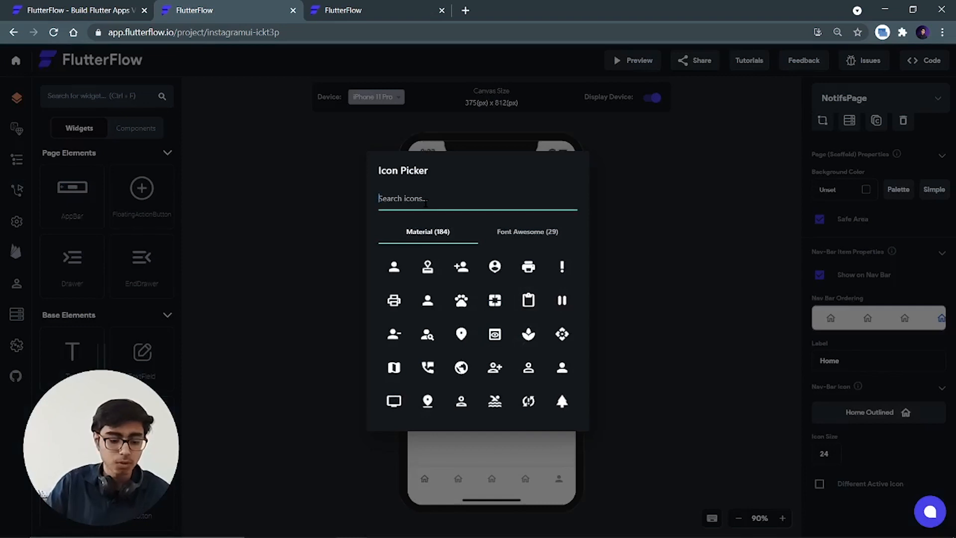
{"action": "type", "text": "heart"}
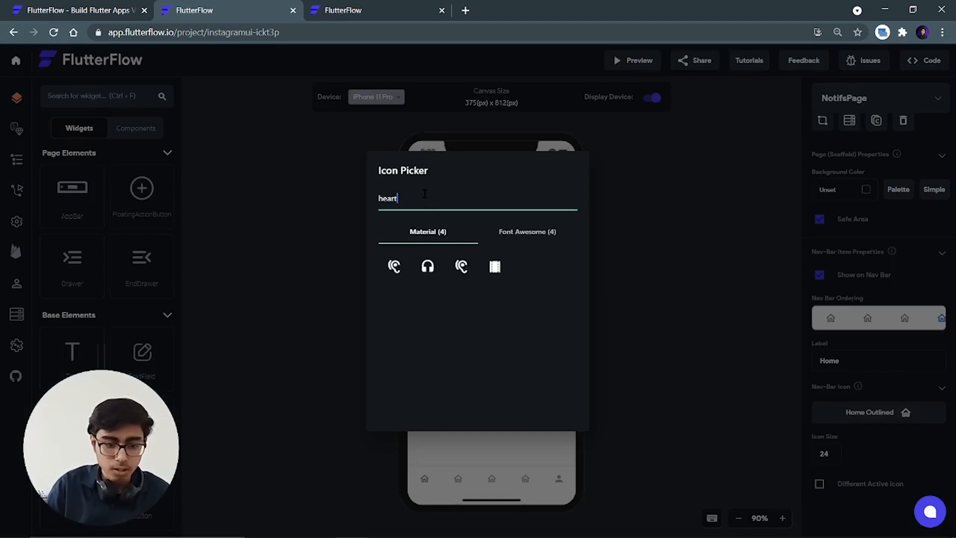
{"action": "left_click_drag", "start_coordinate": [425, 193], "coordinate": [369, 198]}
{"action": "type", "text": "fav"}
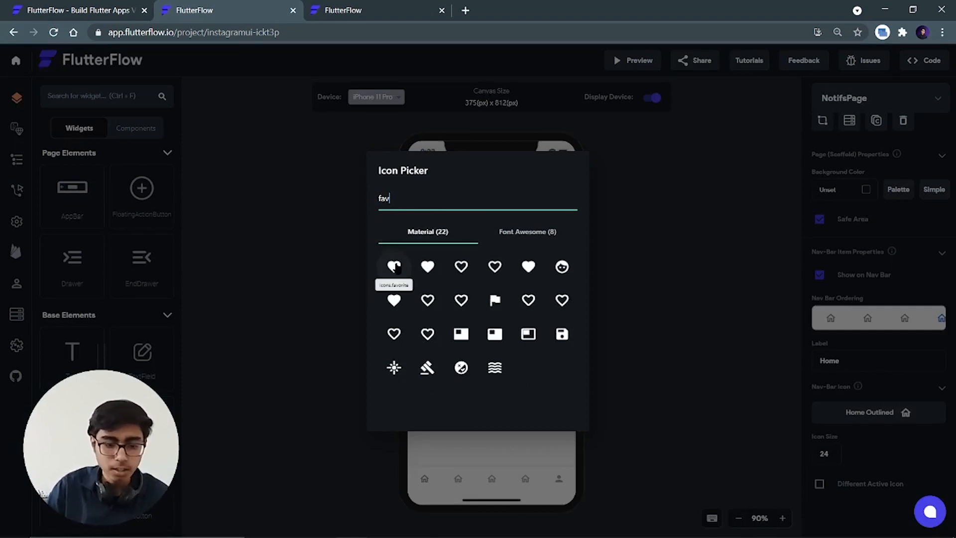
{"action": "left_click", "coordinate": [394, 267]}
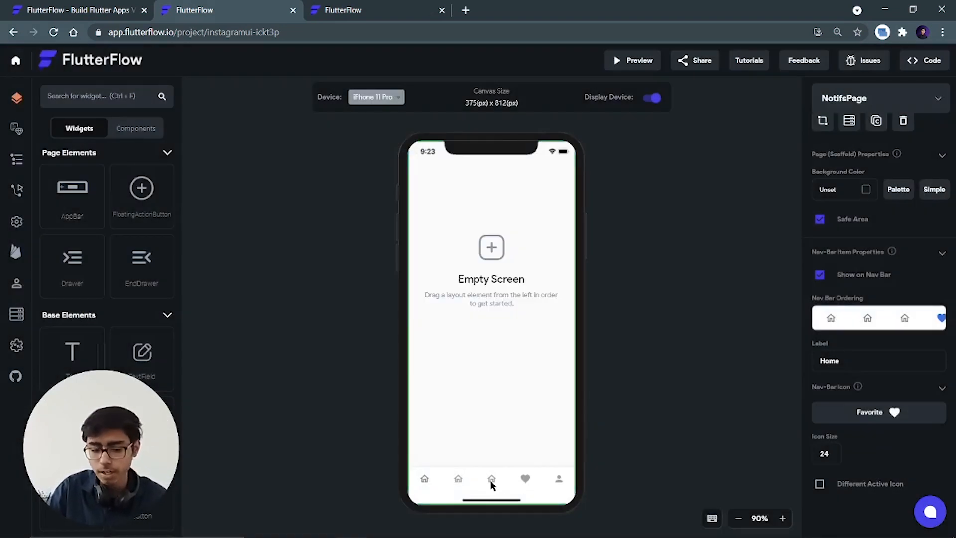
Switch to AddPost and set its nav bar icon to Font Awesome's Plus Circle, found by searching "plus"
{"action": "left_click", "coordinate": [866, 95]}
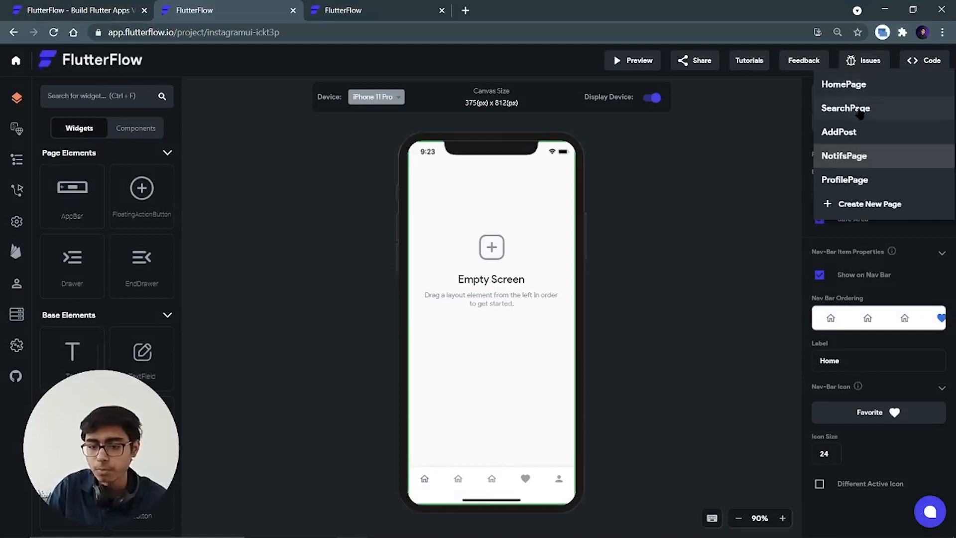
{"action": "left_click", "coordinate": [849, 136]}
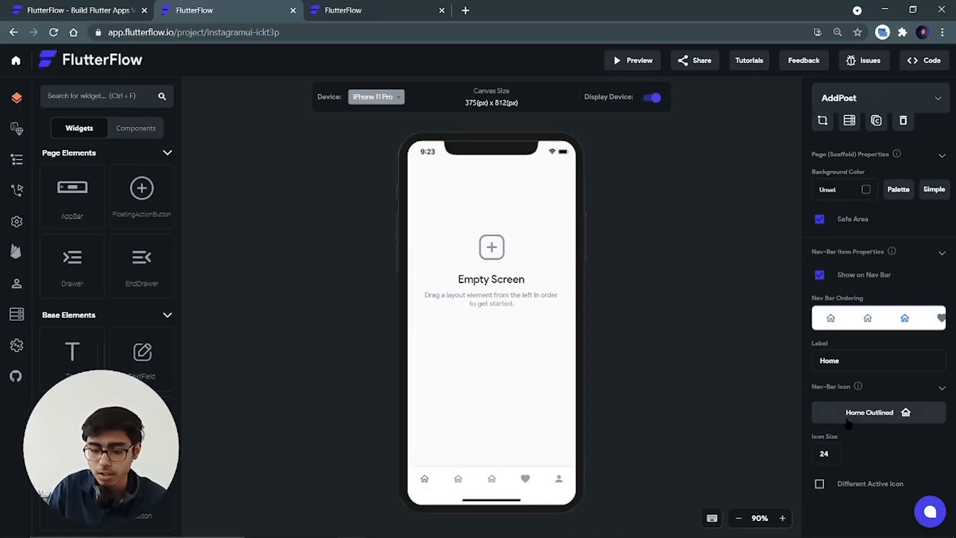
{"action": "left_click", "coordinate": [842, 418]}
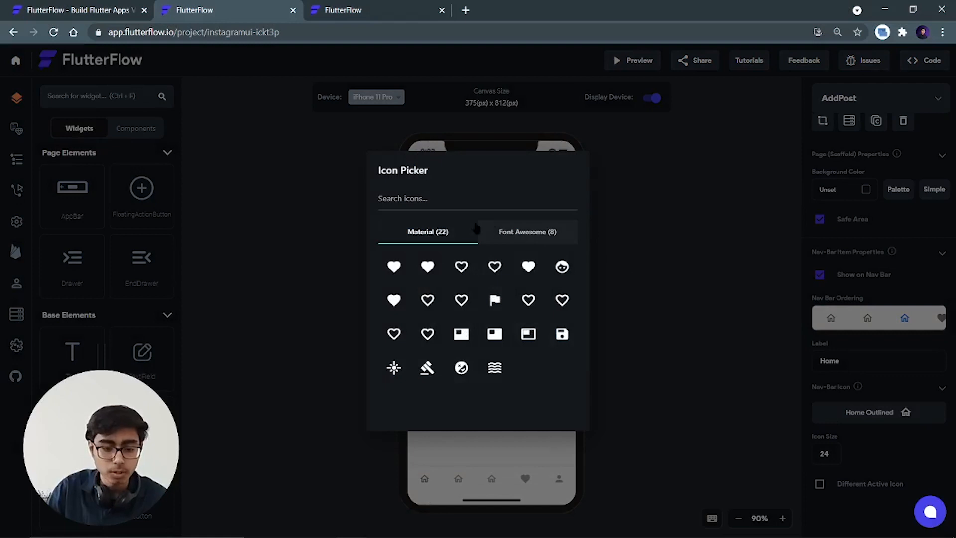
{"action": "left_click", "coordinate": [443, 202]}
{"action": "type", "text": "plus"}
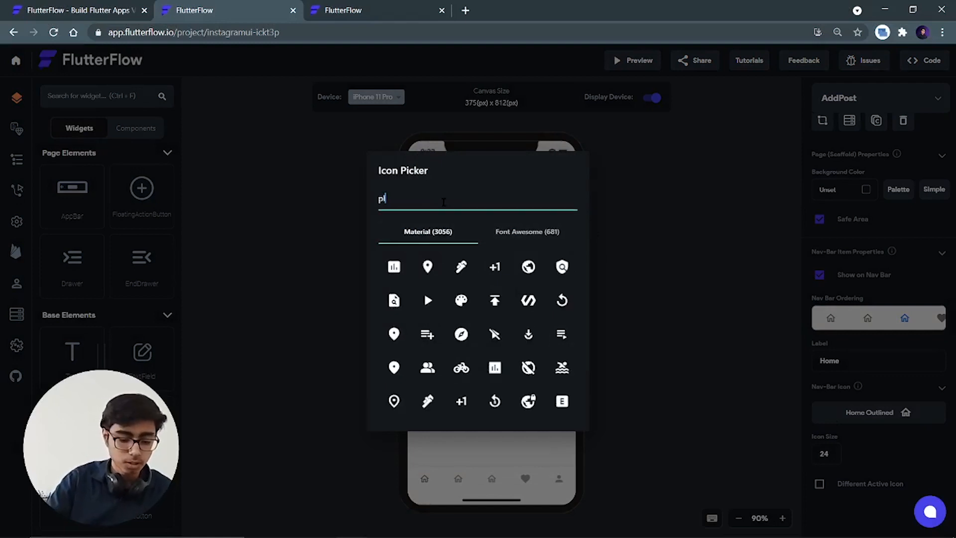
{"action": "key", "text": "BackSpace"}
{"action": "key", "text": "BackSpace"}
{"action": "key", "text": "BackSpace"}
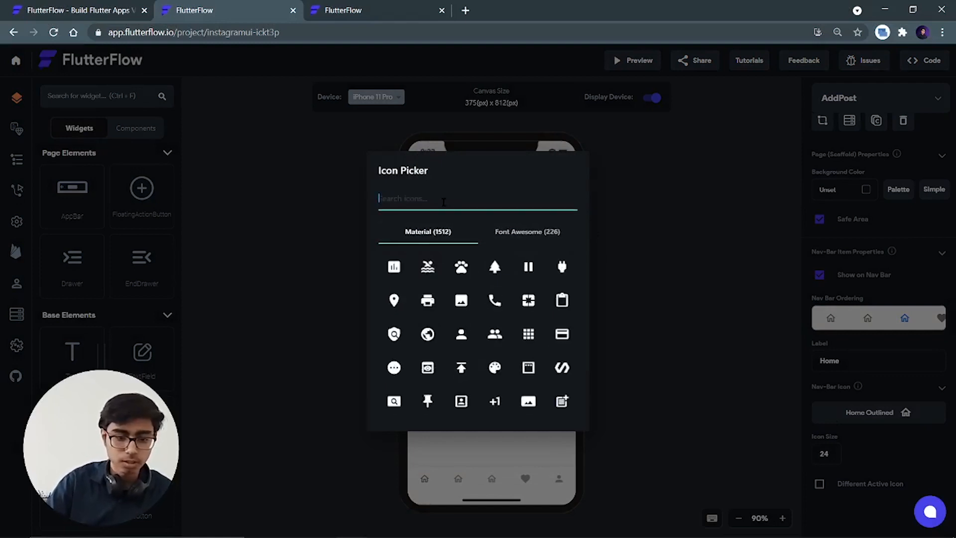
{"action": "type", "text": "add"}
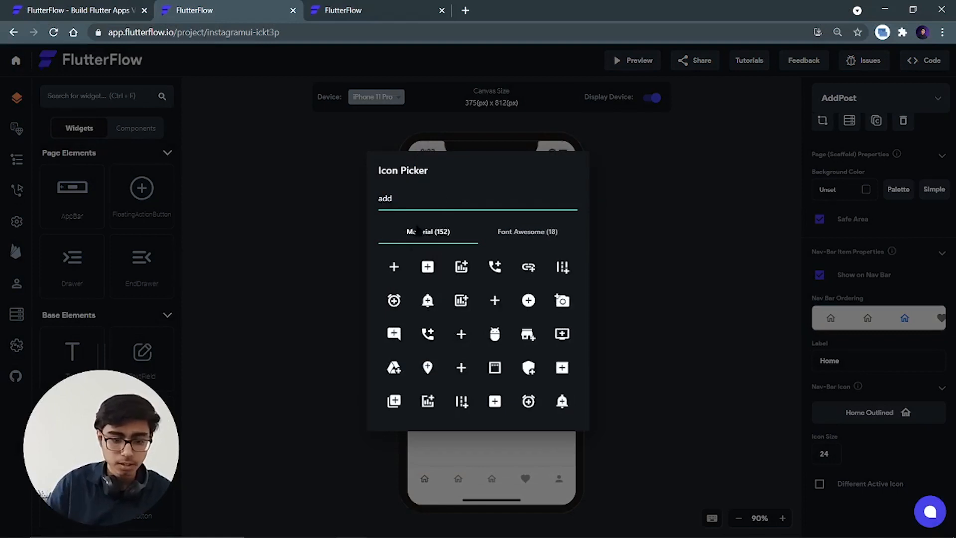
{"action": "left_click", "coordinate": [491, 232]}
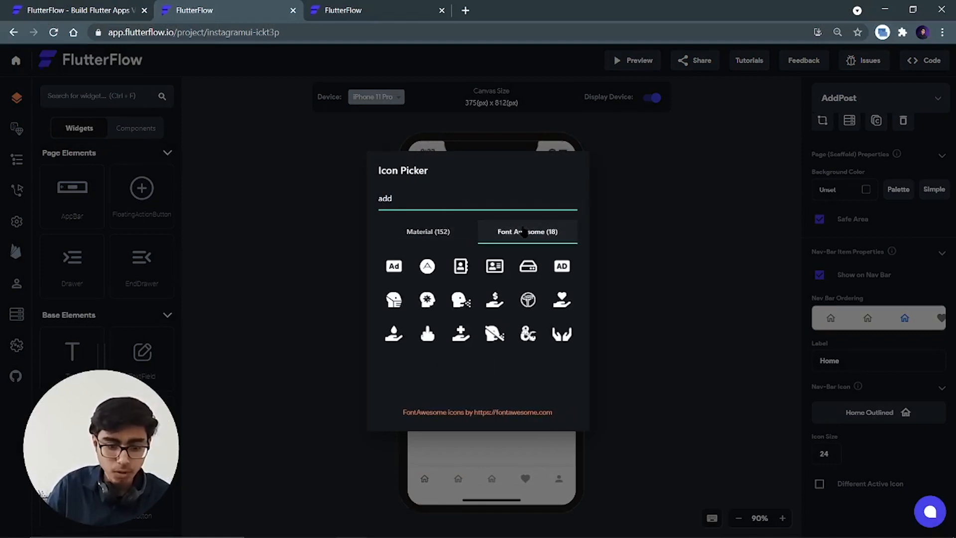
{"action": "left_click_drag", "start_coordinate": [427, 197], "coordinate": [357, 190]}
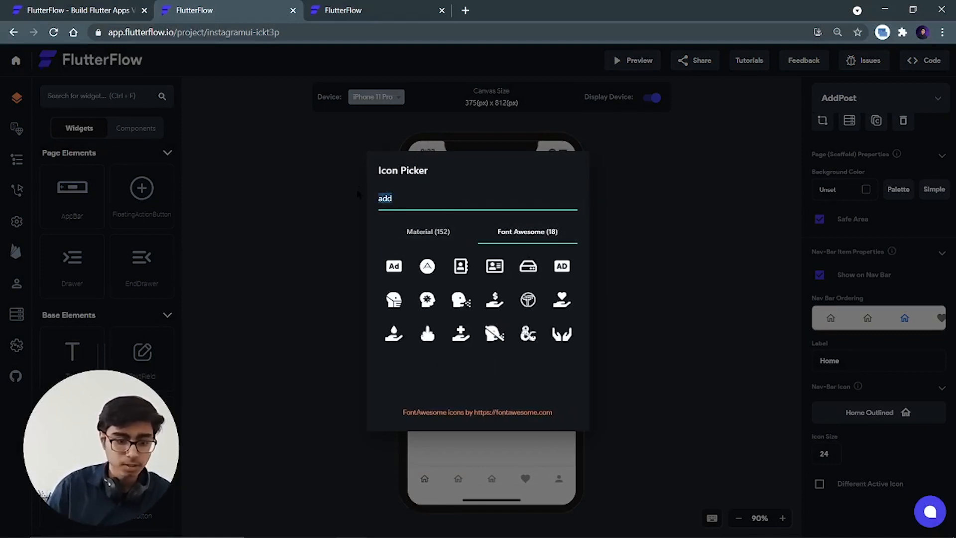
{"action": "type", "text": "plu"}
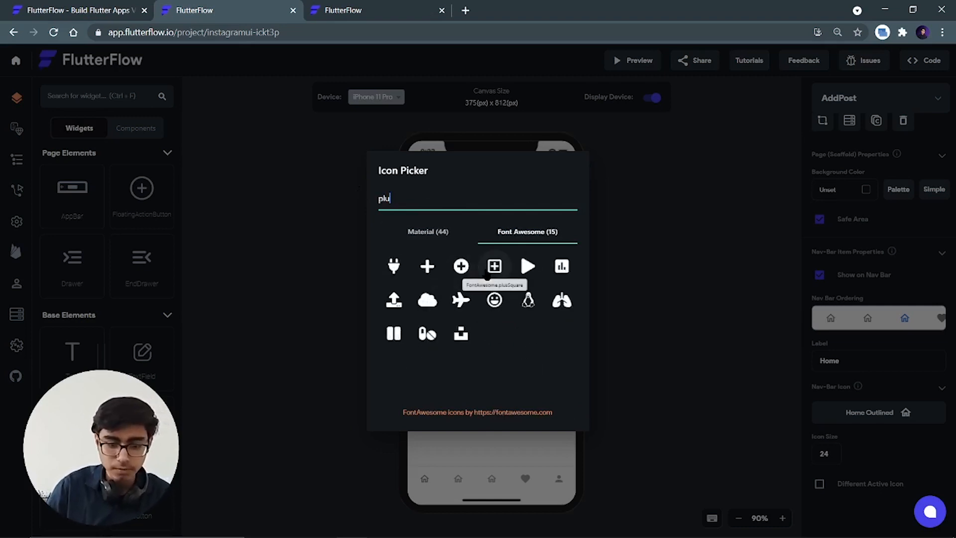
{"action": "type", "text": "s"}
{"action": "left_click", "coordinate": [488, 271]}
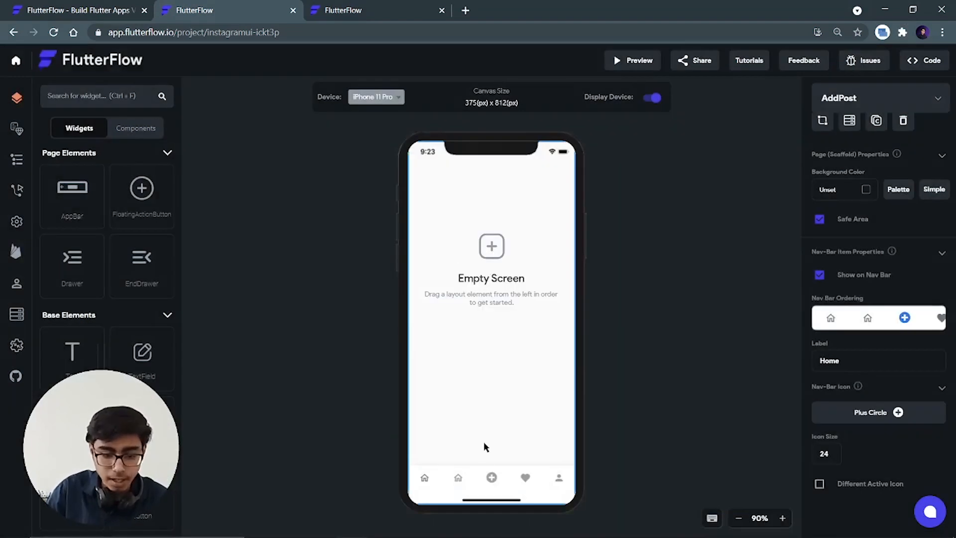
Change the AddPost nav bar icon to Font Awesome's Plus Square
{"action": "left_click", "coordinate": [865, 420]}
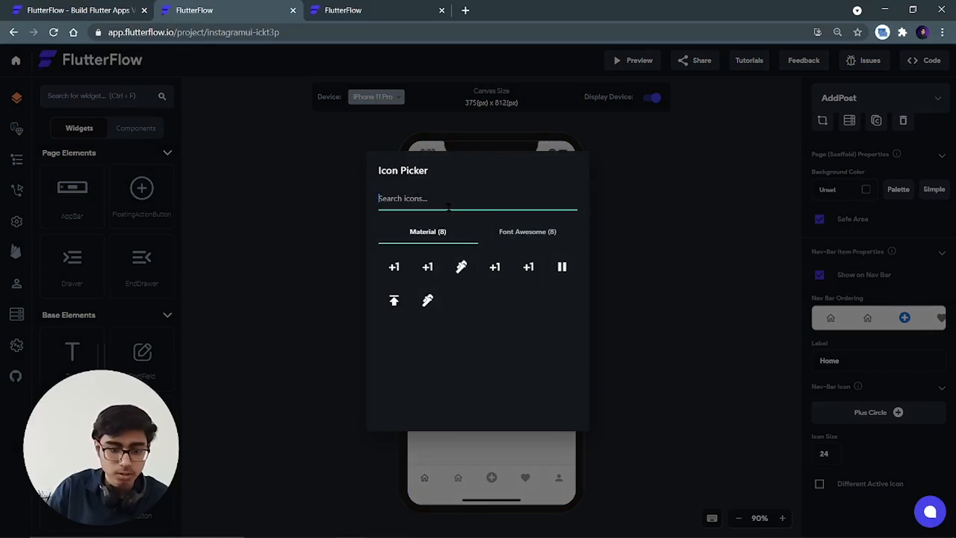
{"action": "left_click", "coordinate": [527, 232]}
{"action": "left_click", "coordinate": [461, 266]}
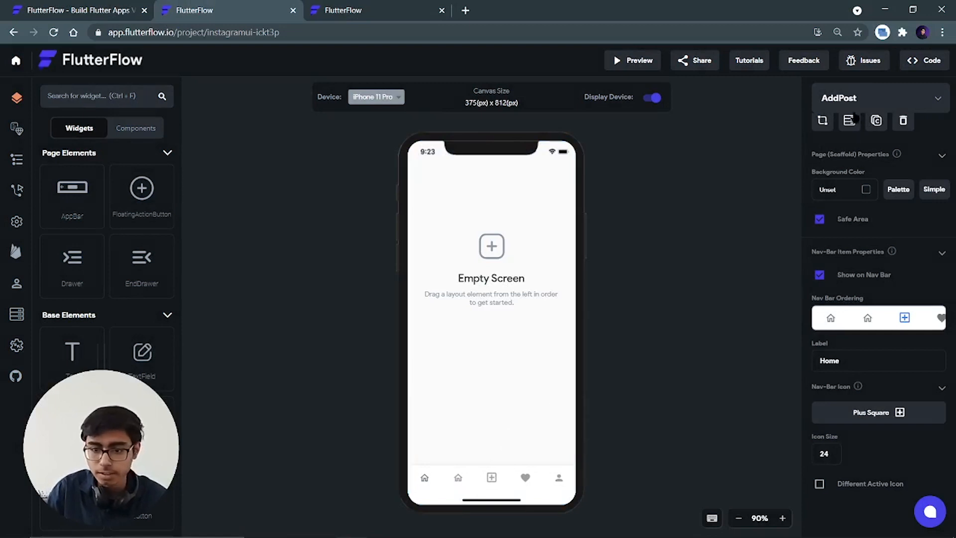
Switch to SearchPage and set its nav bar icon to the Font Awesome Search magnifier
{"action": "left_click", "coordinate": [855, 102]}
{"action": "left_click", "coordinate": [847, 109]}
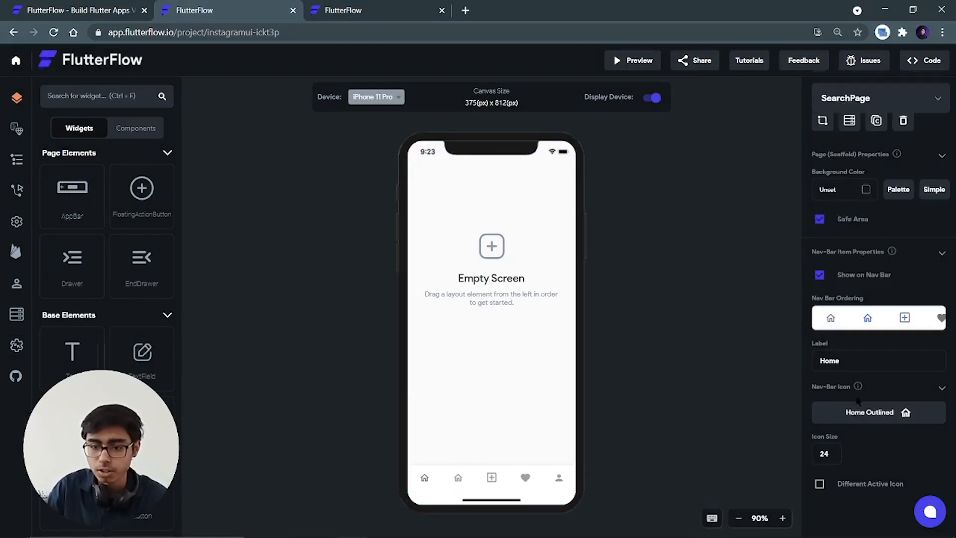
{"action": "left_click", "coordinate": [858, 414]}
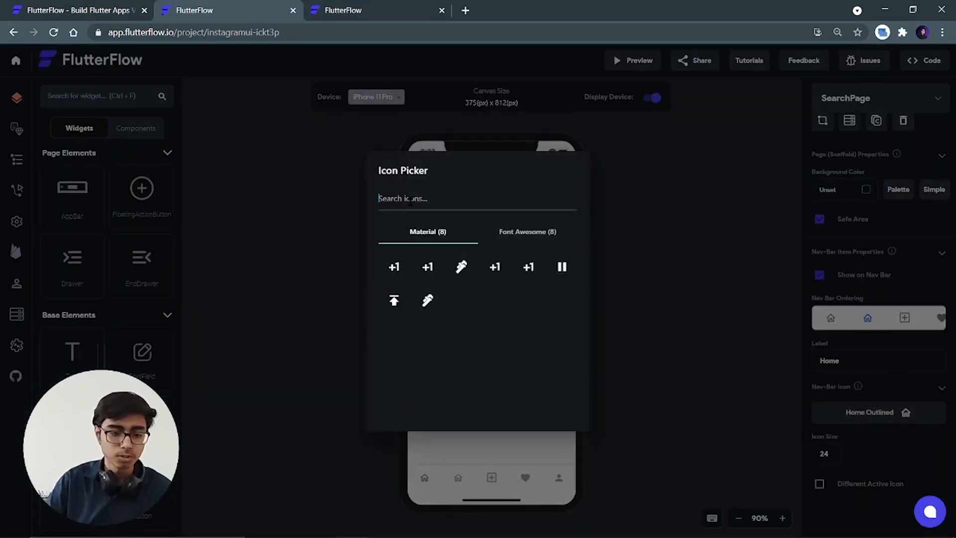
{"action": "type", "text": "searxch"}
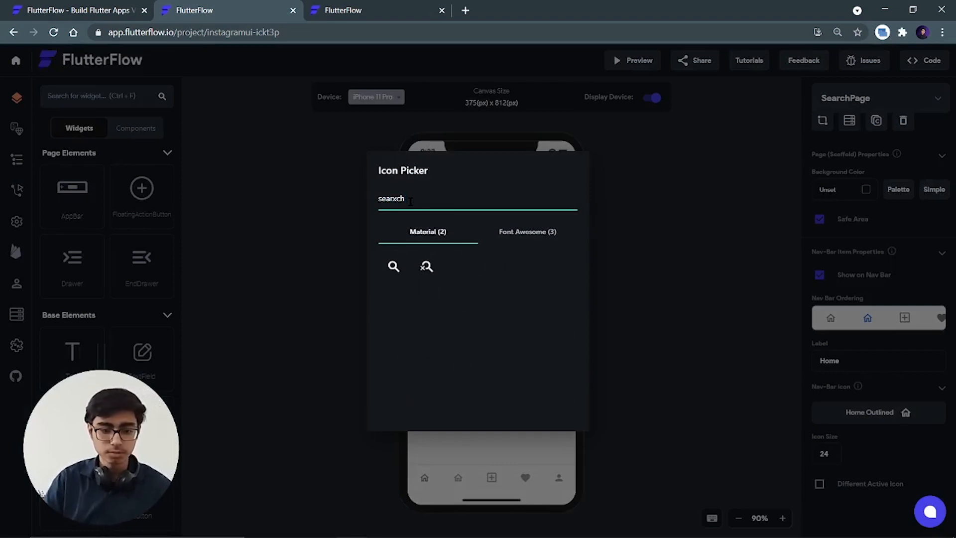
{"action": "left_click", "coordinate": [393, 267]}
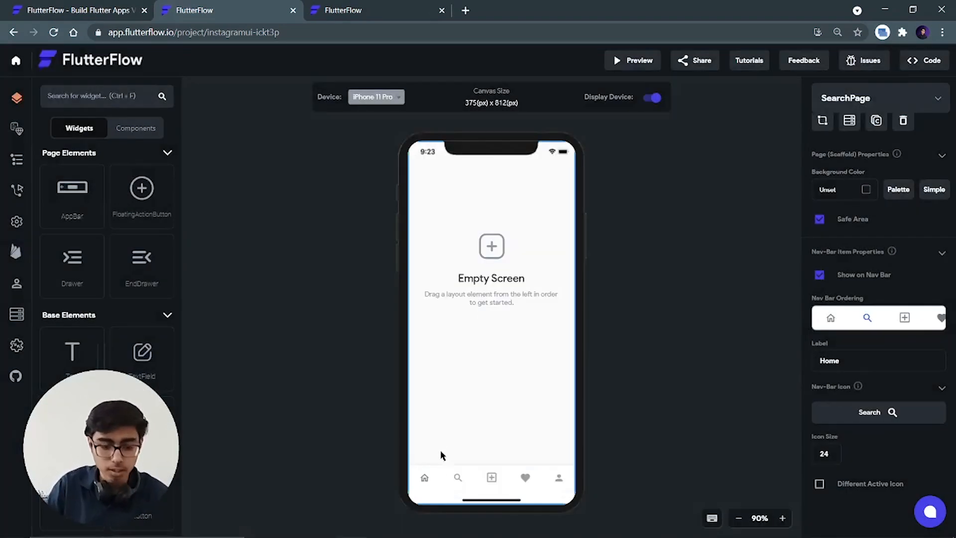
{"action": "left_click", "coordinate": [866, 416]}
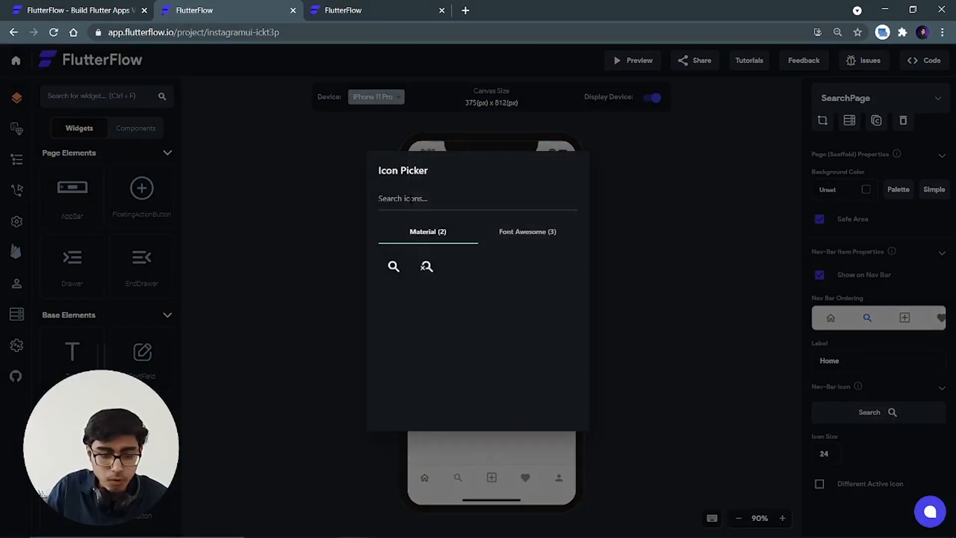
{"action": "left_click", "coordinate": [513, 231]}
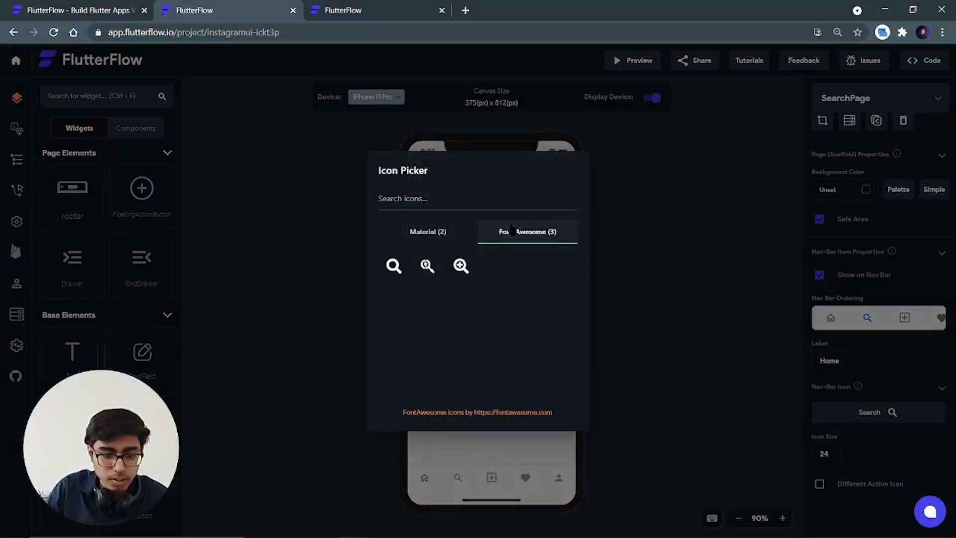
{"action": "left_click", "coordinate": [393, 267]}
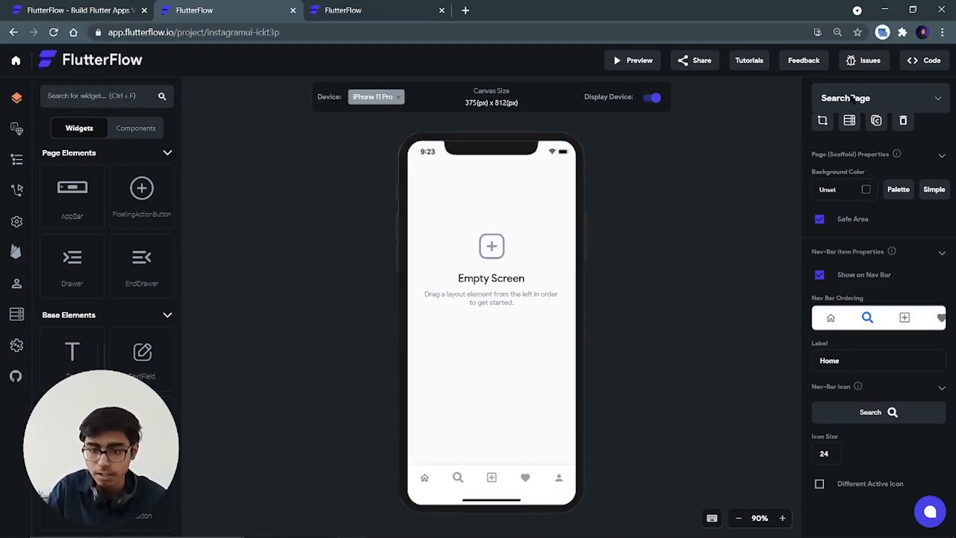
Switch to HomePage, set its nav bar icon to Material Home Filled and its icon size to 26
{"action": "left_click", "coordinate": [852, 98]}
{"action": "left_click", "coordinate": [847, 84]}
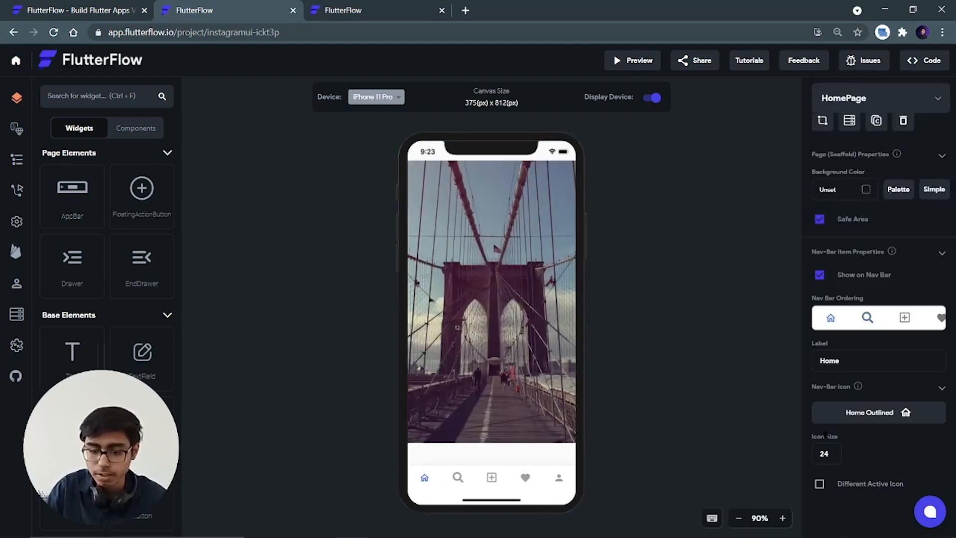
{"action": "left_click", "coordinate": [847, 414]}
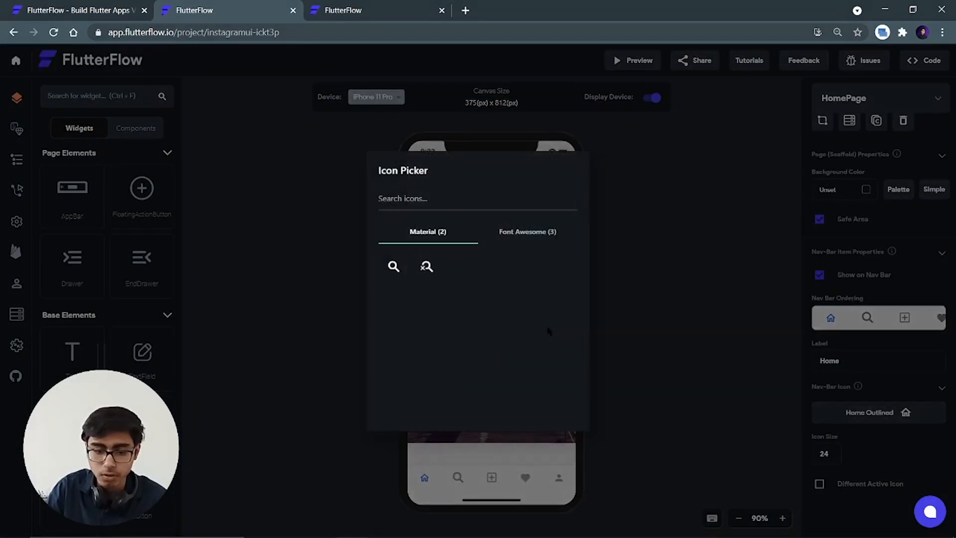
{"action": "left_click", "coordinate": [399, 204]}
{"action": "type", "text": "home"}
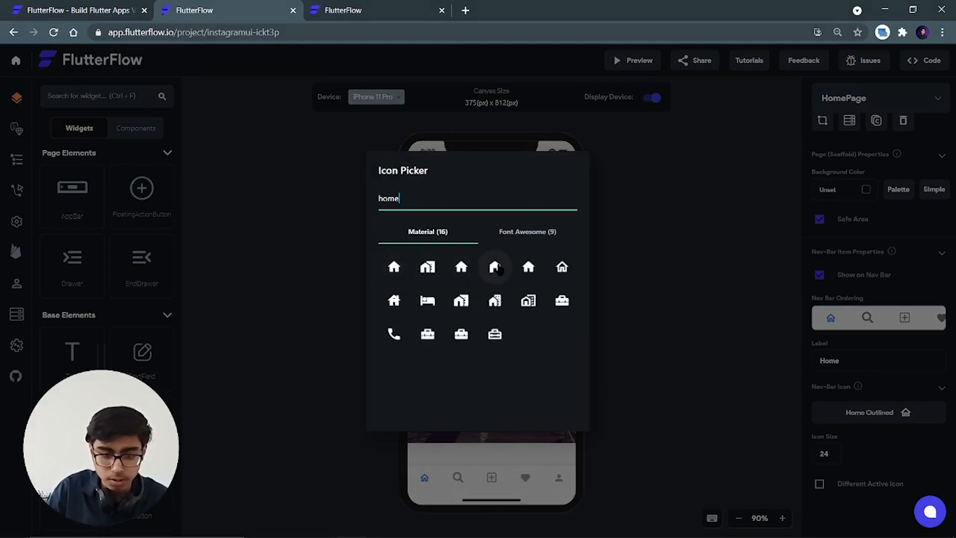
{"action": "left_click", "coordinate": [495, 267]}
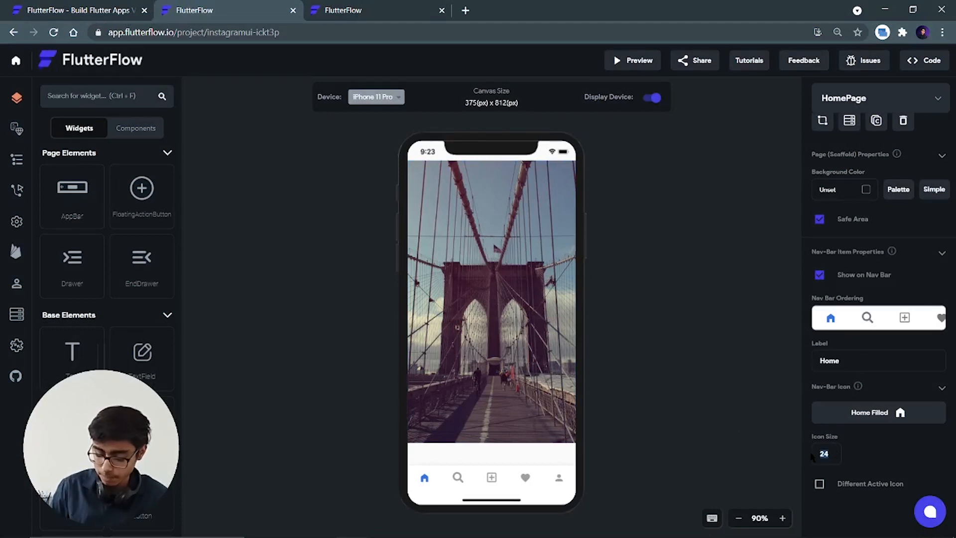
{"action": "type", "text": "26"}
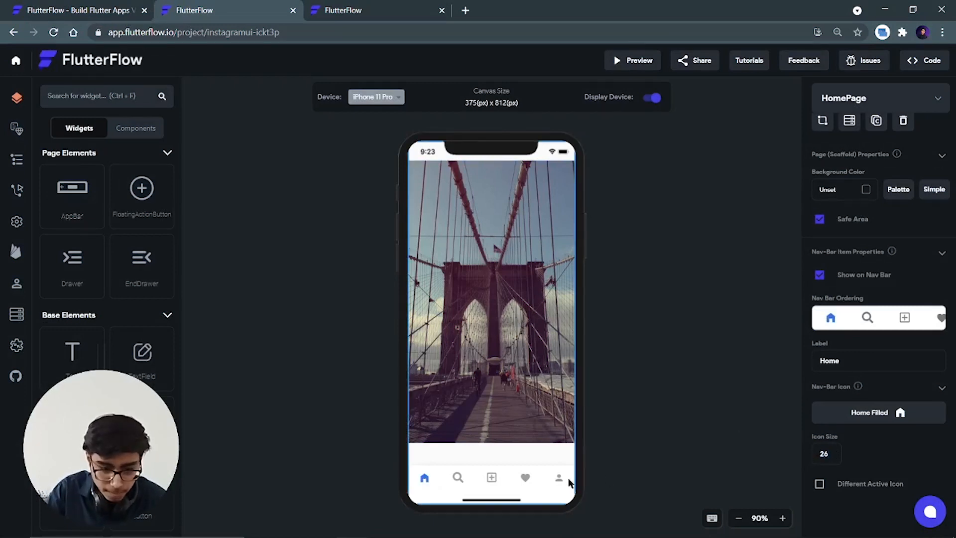
Switch to ProfilePage and set its nav bar icon size to 26
{"action": "left_click", "coordinate": [876, 99]}
{"action": "left_click", "coordinate": [854, 193]}
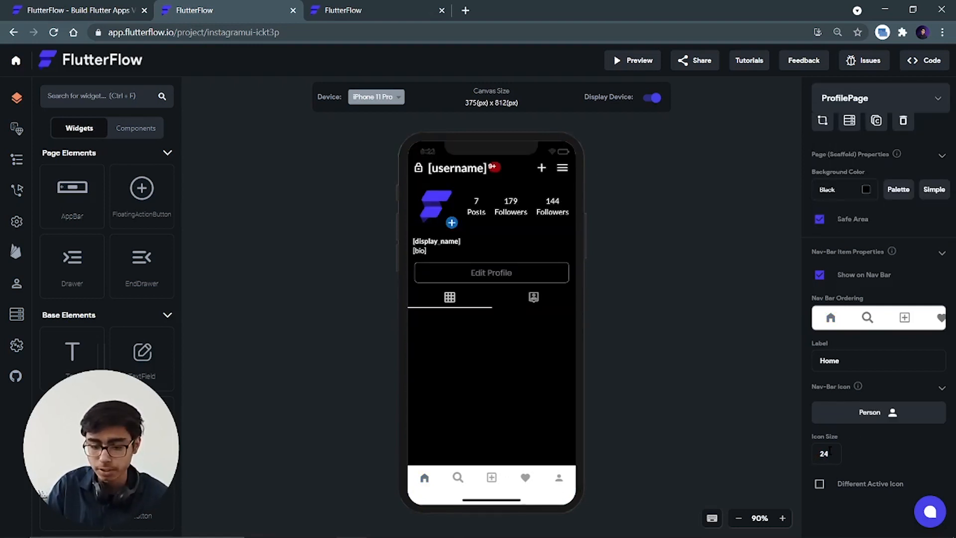
{"action": "key", "text": "BackSpace"}
{"action": "type", "text": "6"}
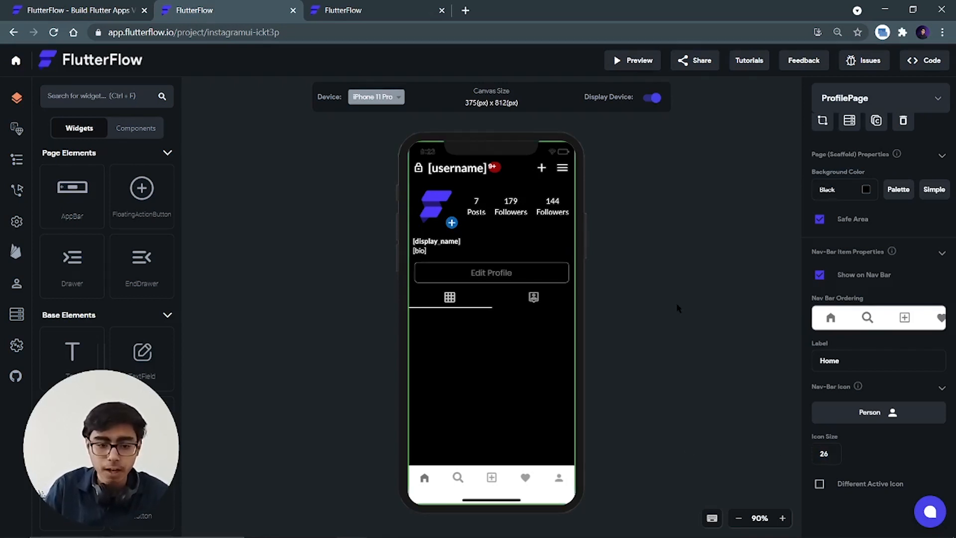
Preview the app and test the nav bar by visiting the search, add post, notifications, profile and home pages
{"action": "left_click", "coordinate": [638, 68]}
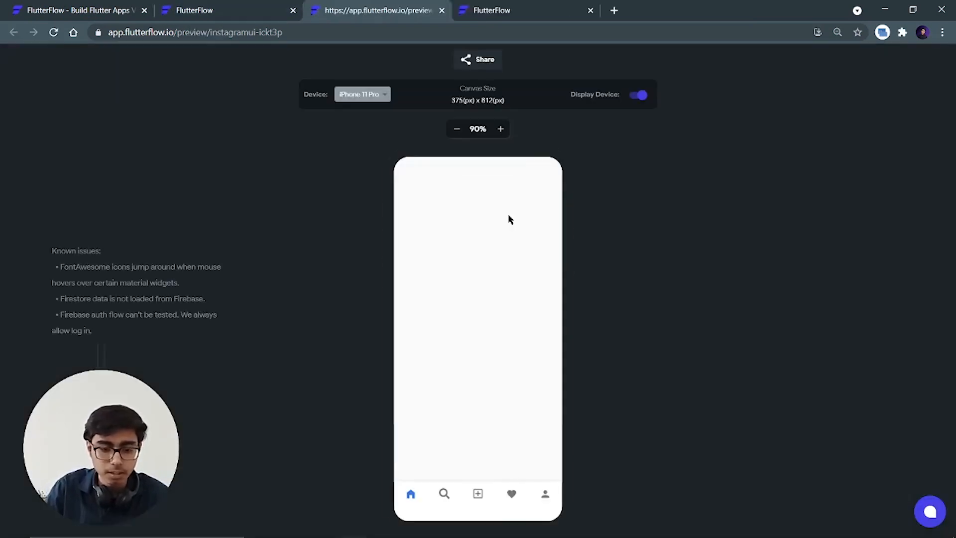
{"action": "left_click", "coordinate": [445, 498]}
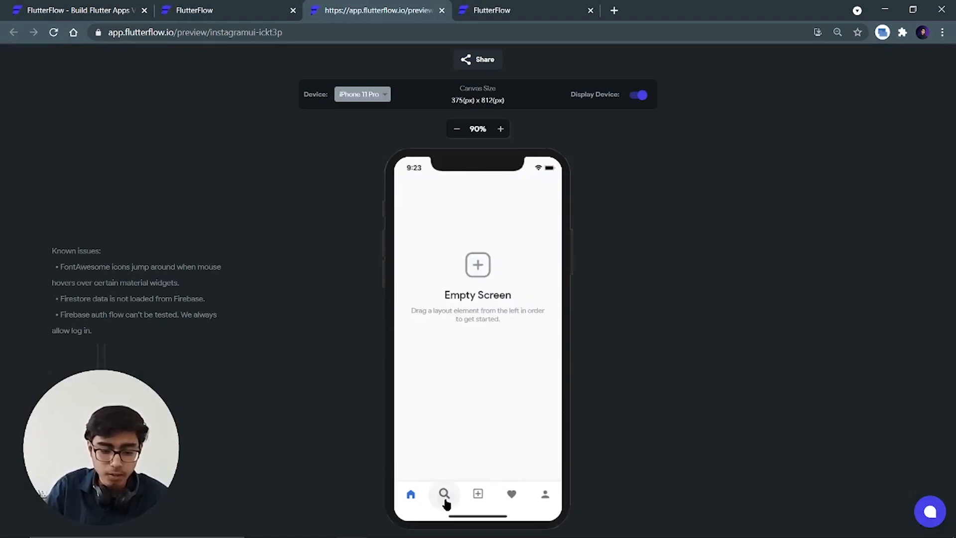
{"action": "left_click", "coordinate": [480, 498]}
{"action": "left_click", "coordinate": [513, 495]}
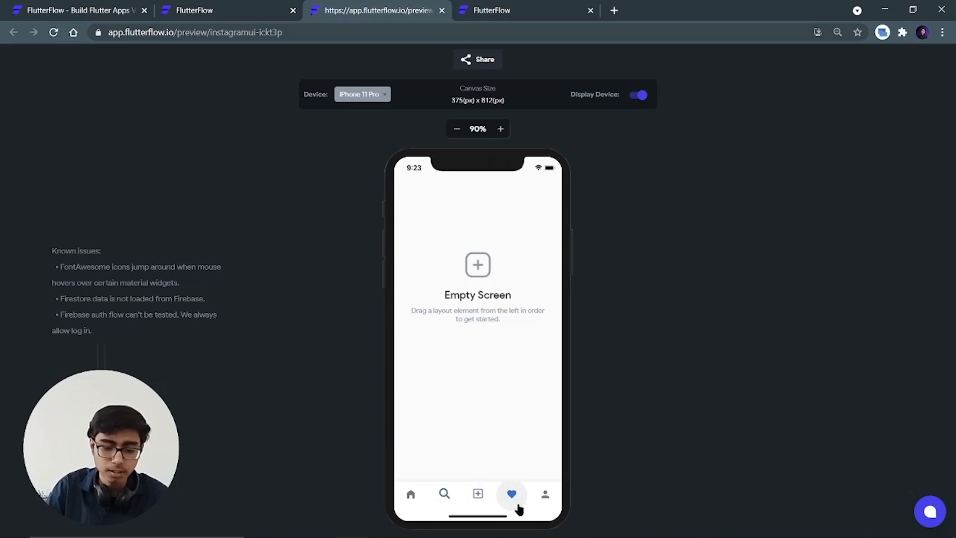
{"action": "left_click", "coordinate": [544, 501]}
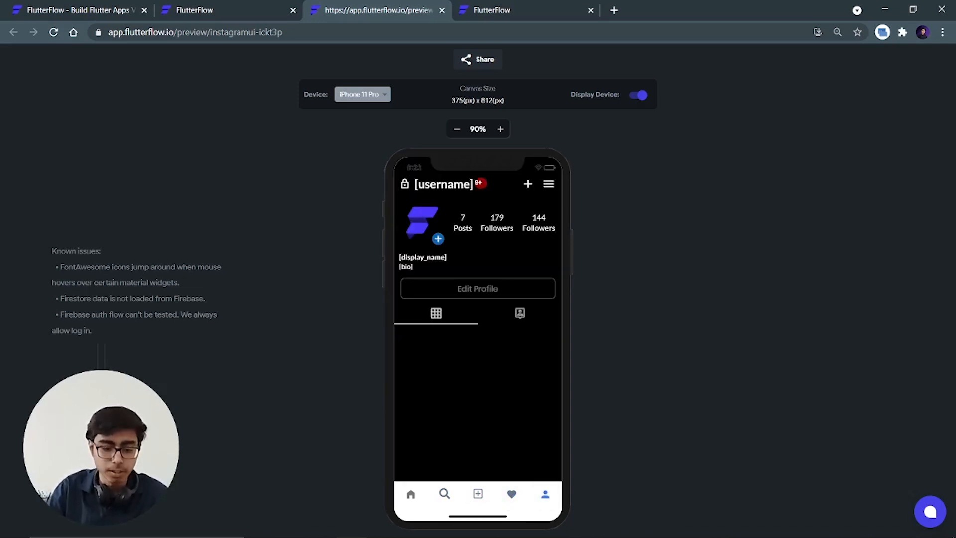
{"action": "left_click", "coordinate": [410, 496]}
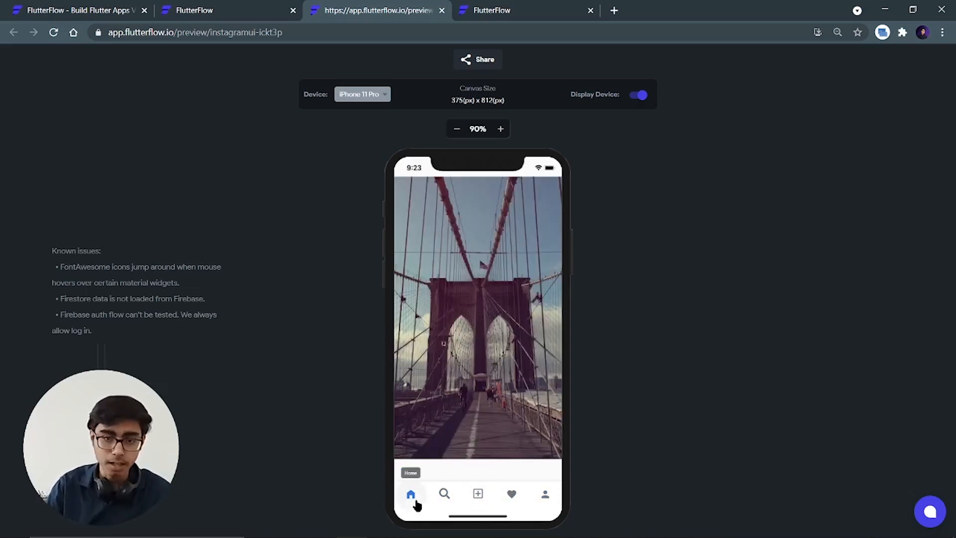
Set the nav bar's selected icon color to #020202 in the app settings and return to the page builder
{"action": "left_click", "coordinate": [214, 10]}
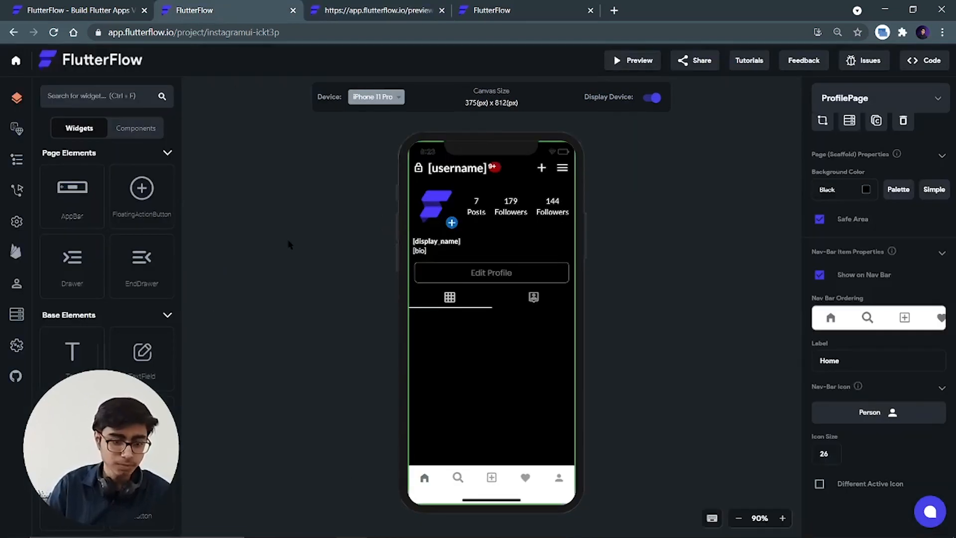
{"action": "left_click", "coordinate": [18, 223]}
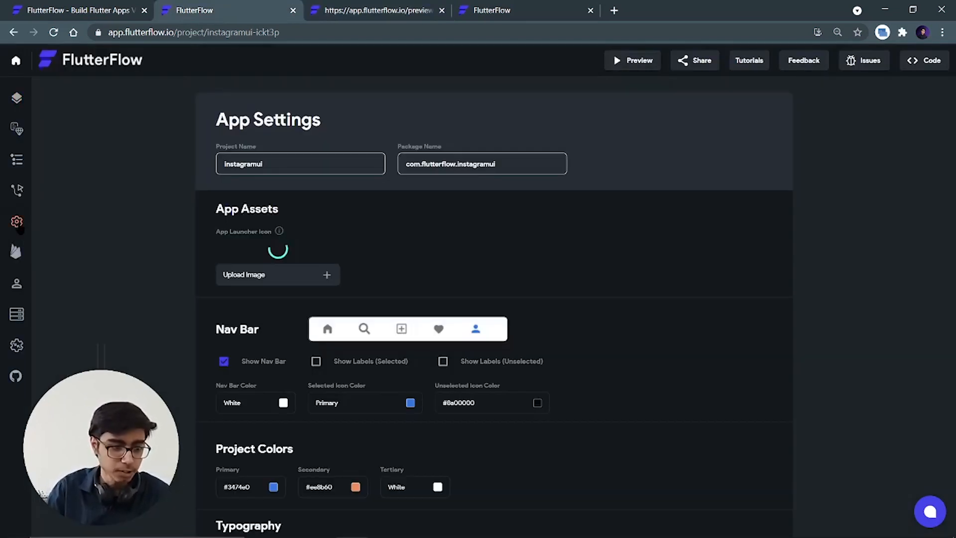
{"action": "scroll", "coordinate": [426, 396], "scroll_direction": "down", "scroll_amount": 1}
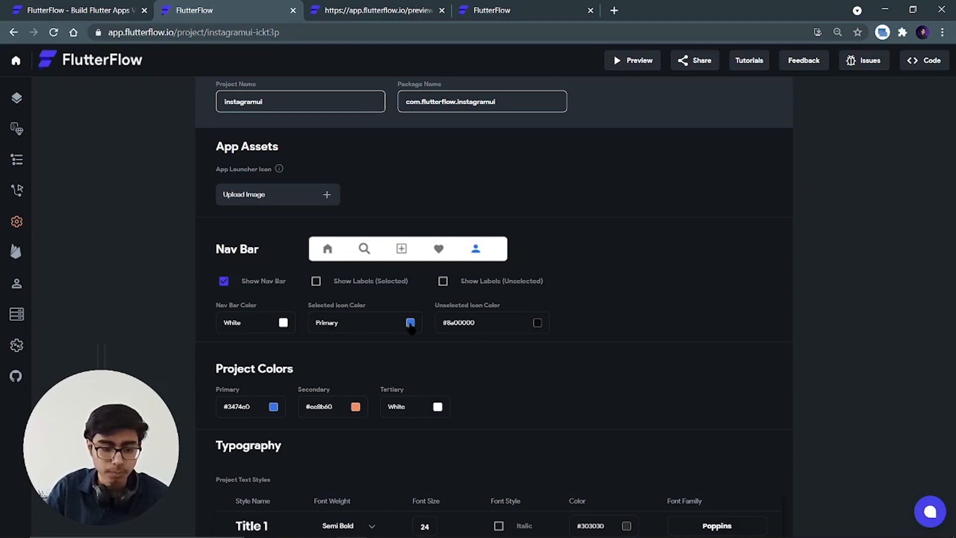
{"action": "left_click", "coordinate": [411, 324]}
{"action": "left_click", "coordinate": [380, 365]}
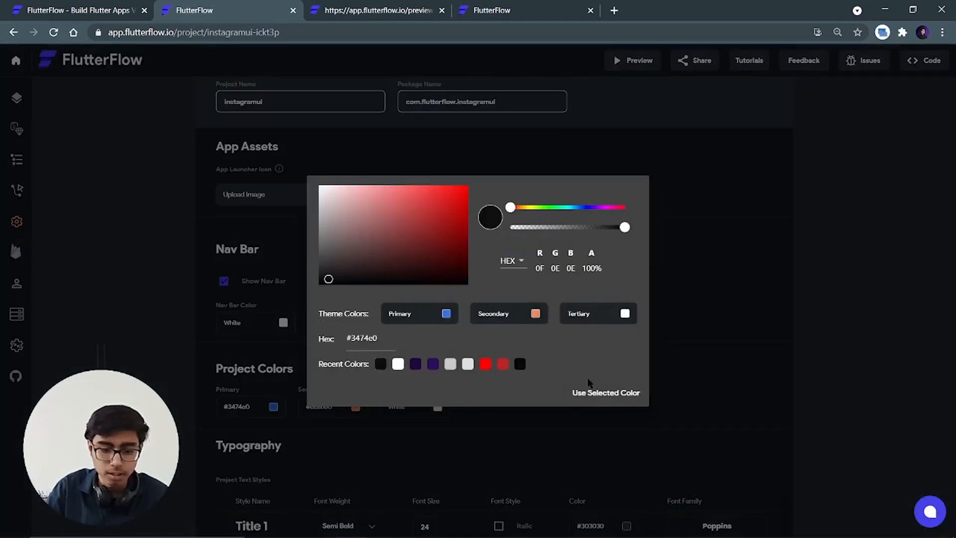
{"action": "left_click_drag", "start_coordinate": [328, 279], "coordinate": [321, 282]}
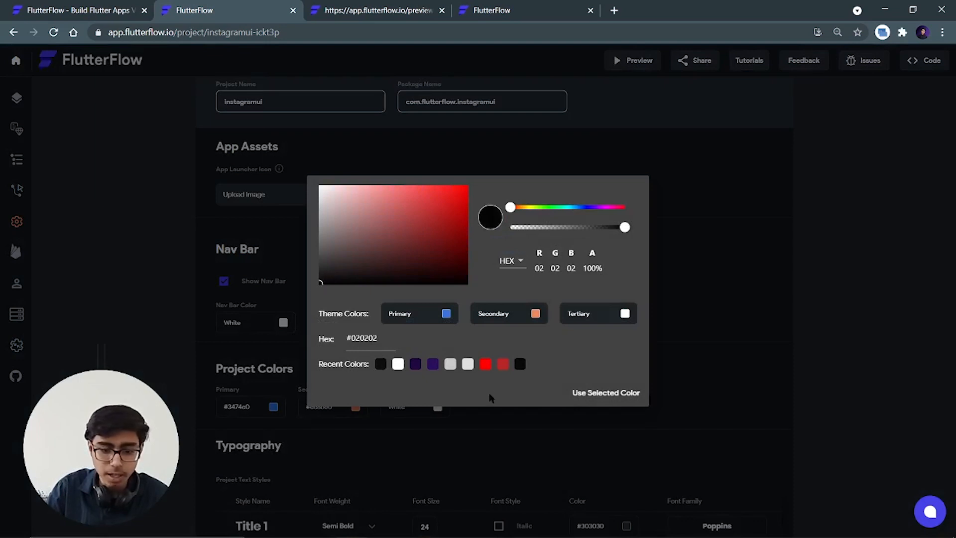
{"action": "left_click", "coordinate": [594, 394]}
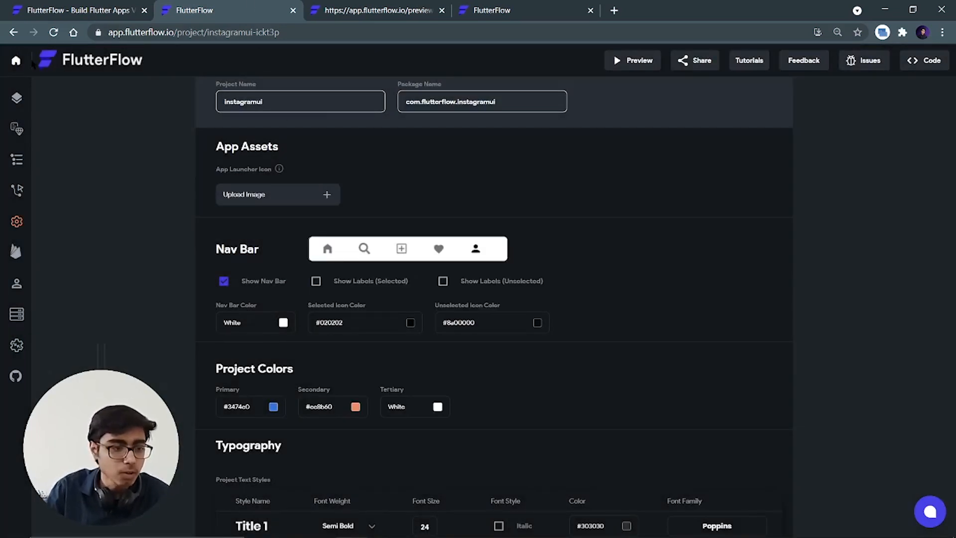
{"action": "left_click", "coordinate": [16, 98]}
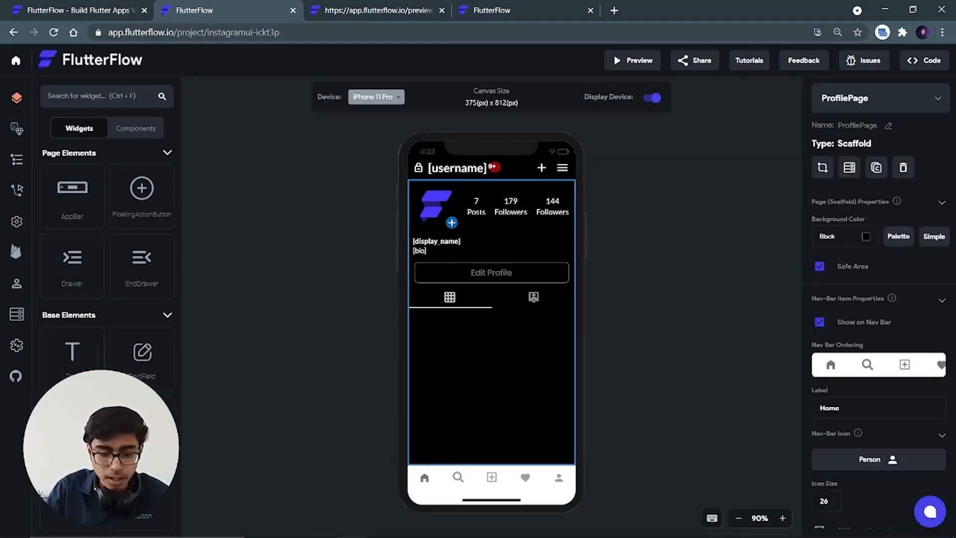
Close the outdated preview, launch a new one and check the selected icon color on the search and profile pages
{"action": "left_click", "coordinate": [432, 14]}
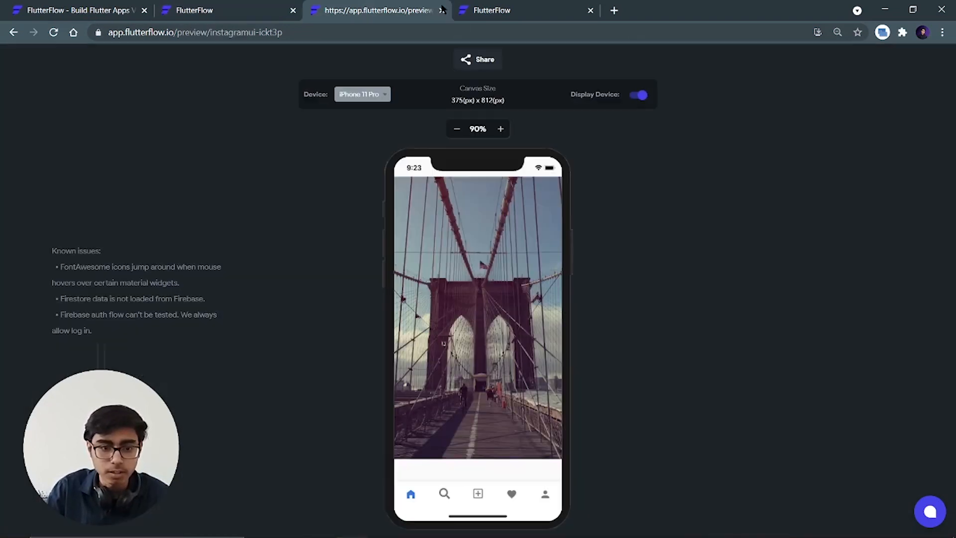
{"action": "left_click", "coordinate": [442, 11]}
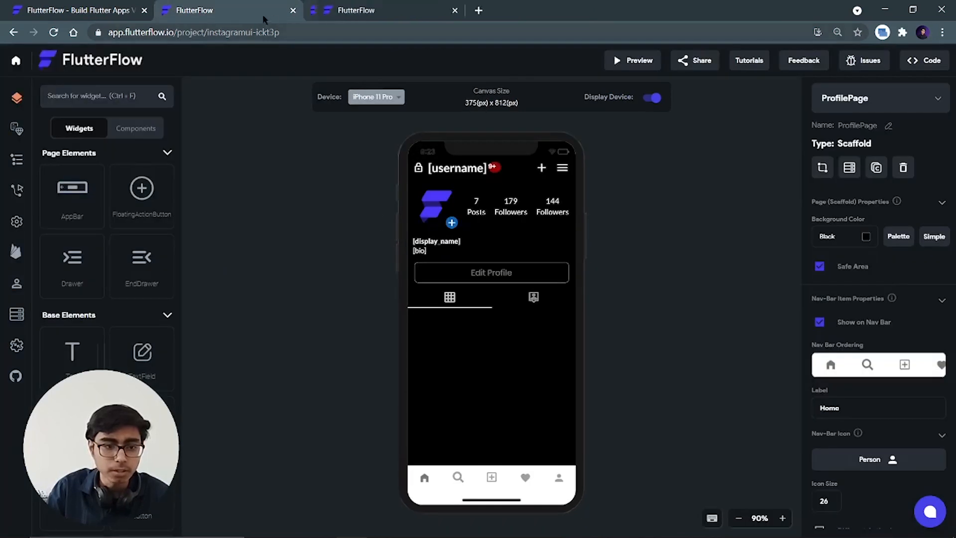
{"action": "left_click", "coordinate": [638, 60]}
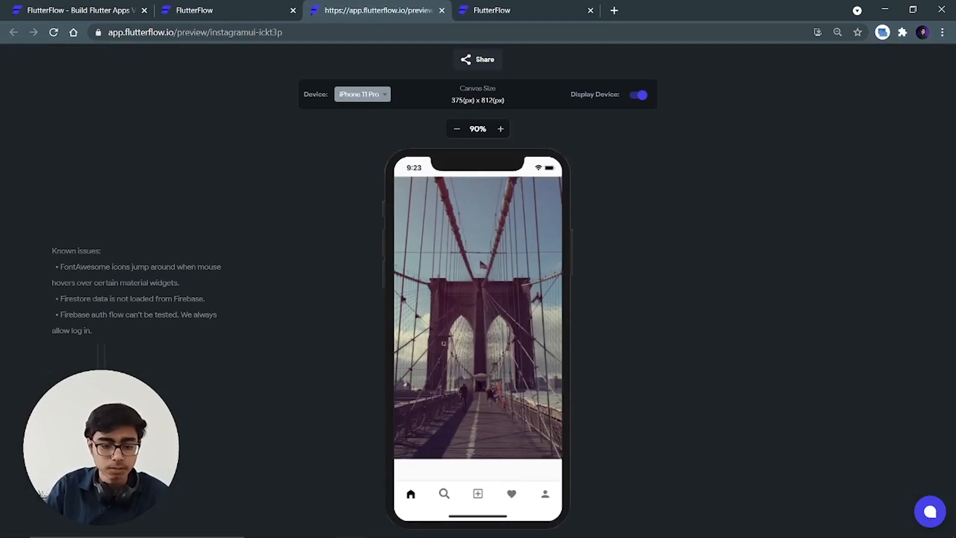
{"action": "left_click", "coordinate": [443, 495]}
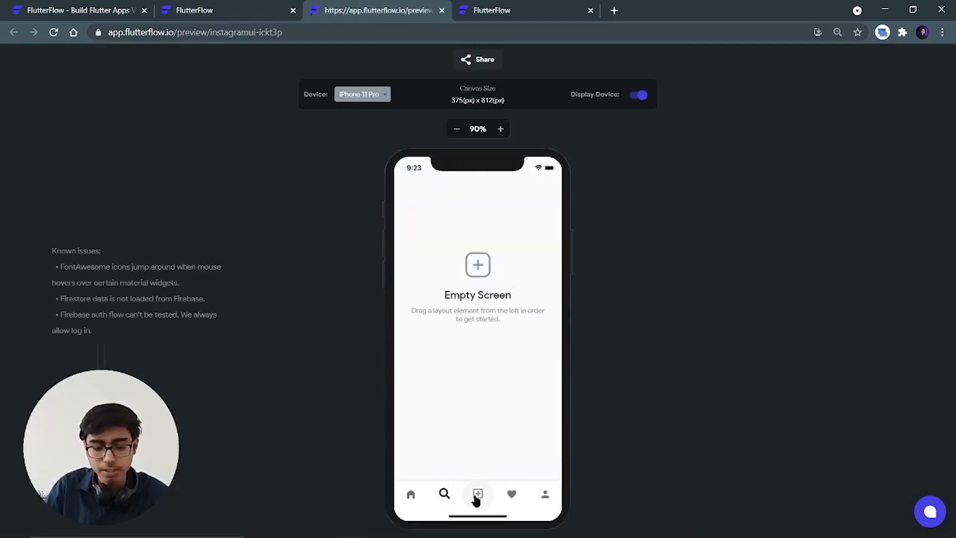
{"action": "left_click", "coordinate": [546, 495]}
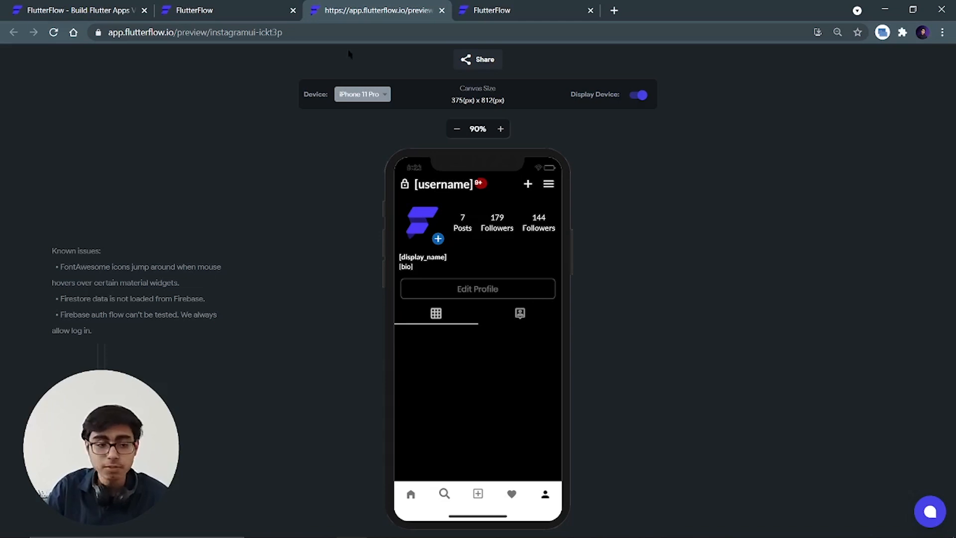
Return to the project, look through the generated ProfilePage code and download the project code
{"action": "left_click", "coordinate": [259, 10]}
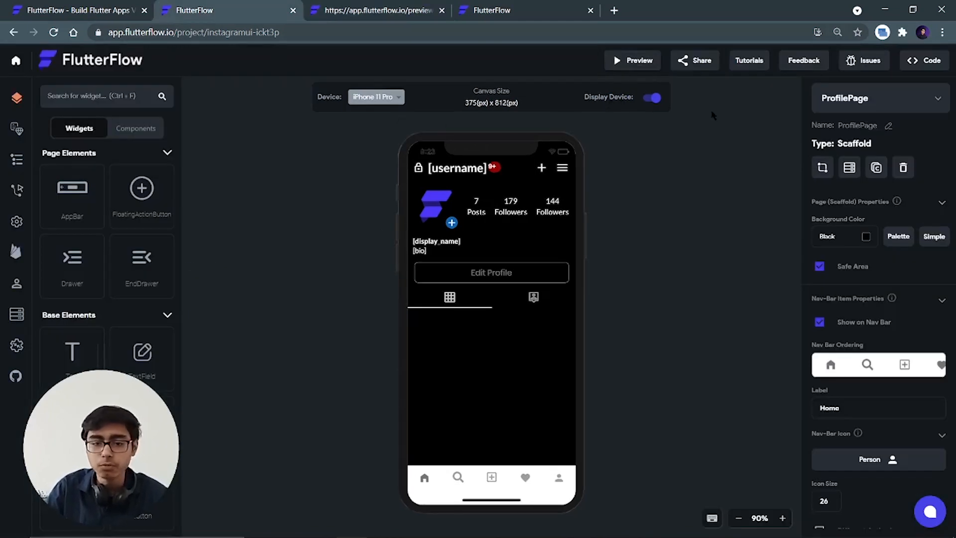
{"action": "left_click", "coordinate": [929, 64]}
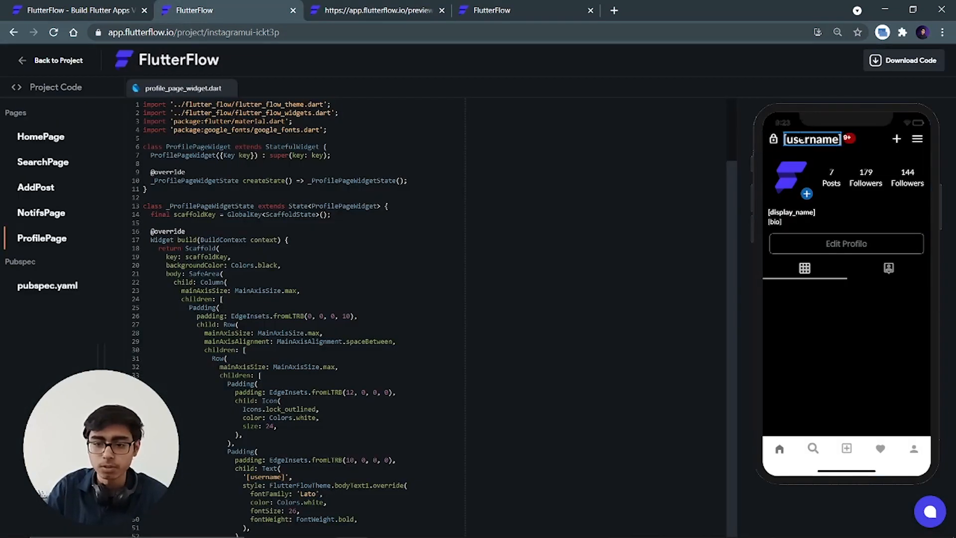
{"action": "scroll", "coordinate": [356, 194], "scroll_direction": "down", "scroll_amount": 6}
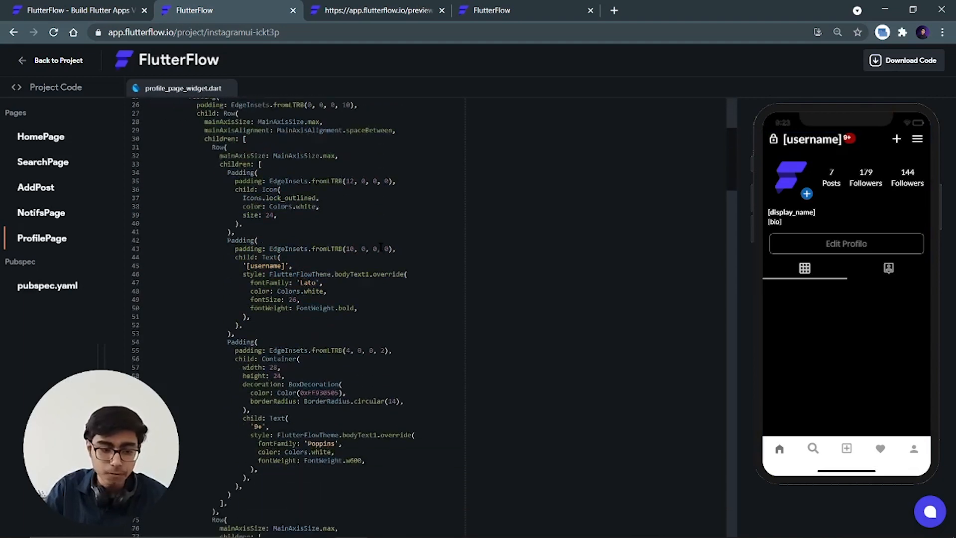
{"action": "scroll", "coordinate": [395, 247], "scroll_direction": "up", "scroll_amount": 6}
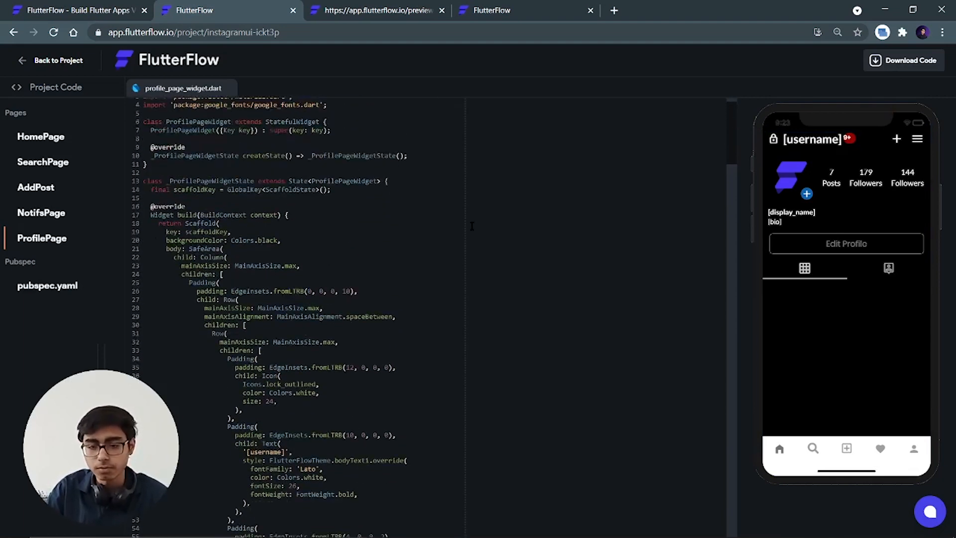
{"action": "left_click", "coordinate": [883, 62]}
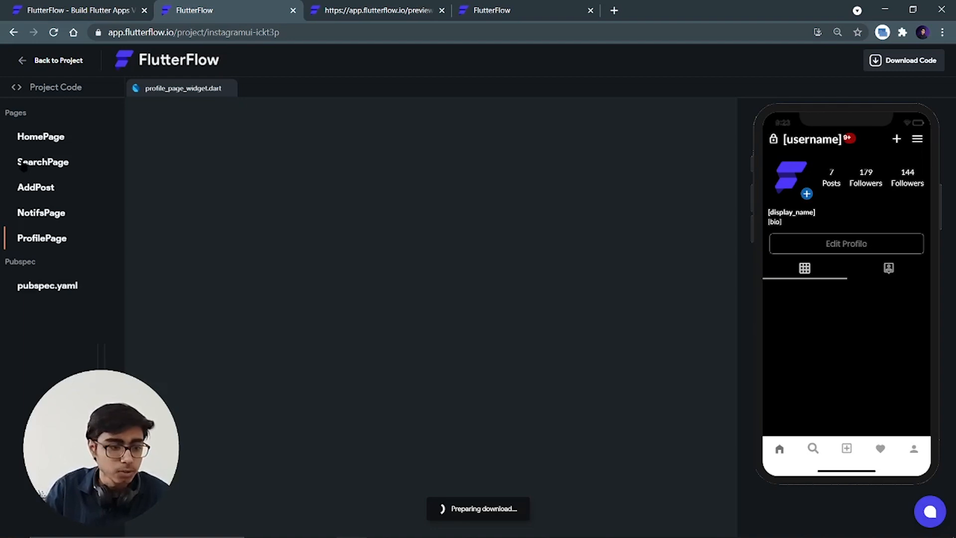
Examine the generated HomePage code, dismiss the download notice and return to the page builder
{"action": "left_click", "coordinate": [112, 132]}
{"action": "scroll", "coordinate": [275, 411], "scroll_direction": "down", "scroll_amount": 1}
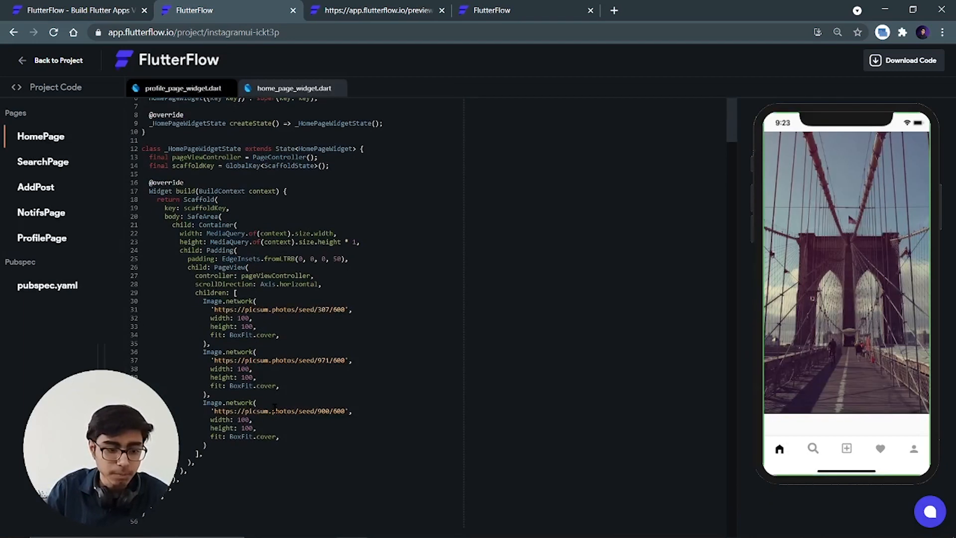
{"action": "left_click_drag", "start_coordinate": [290, 469], "coordinate": [168, 208]}
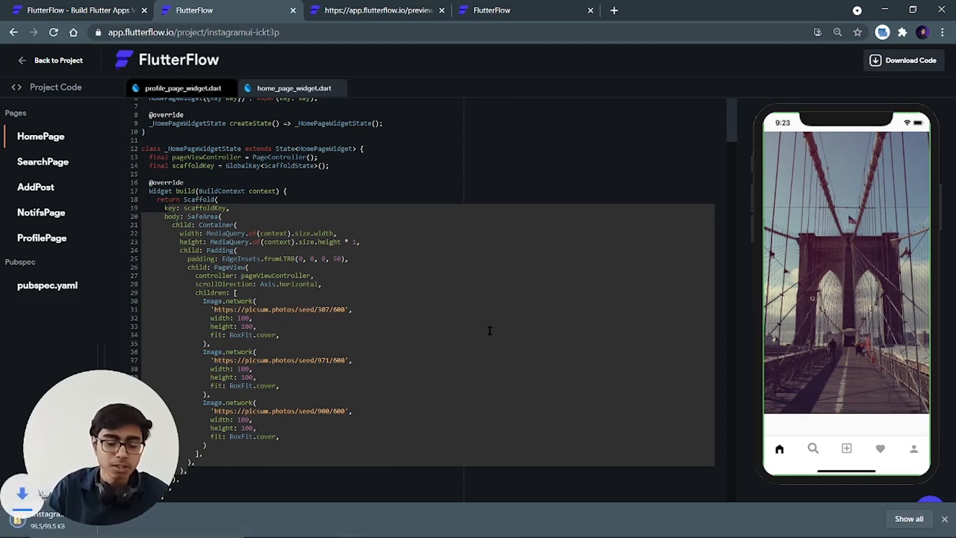
{"action": "left_click_drag", "start_coordinate": [351, 442], "coordinate": [299, 130]}
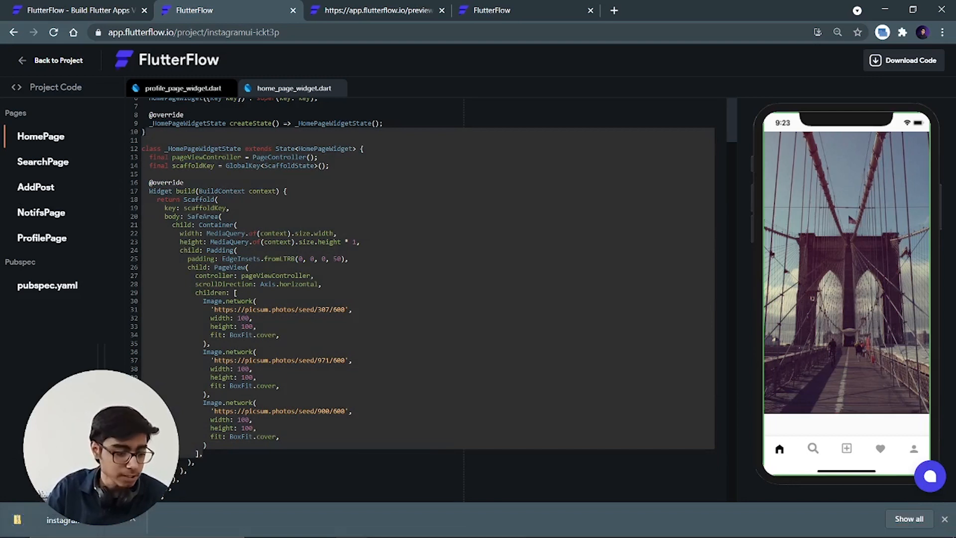
{"action": "left_click", "coordinate": [945, 519]}
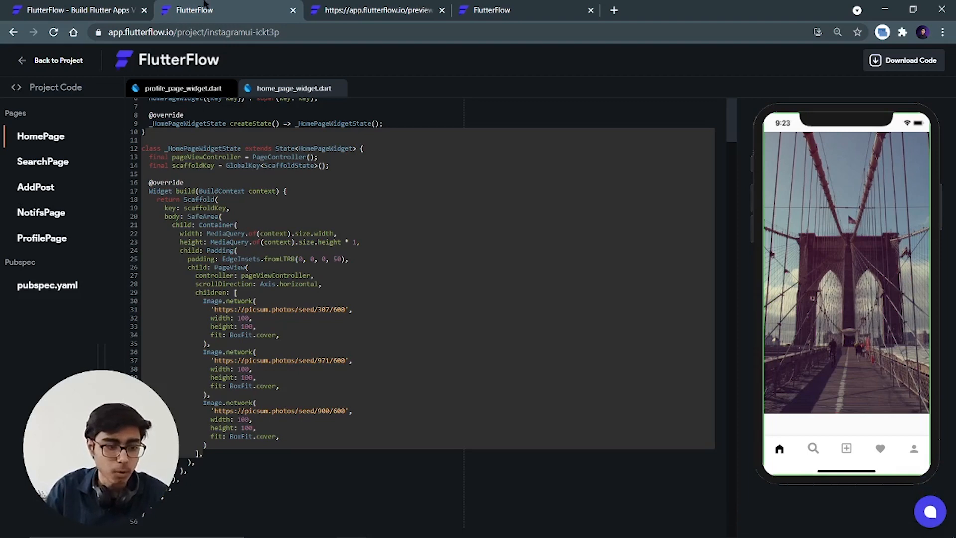
{"action": "scroll", "coordinate": [274, 297], "scroll_direction": "up", "scroll_amount": 2}
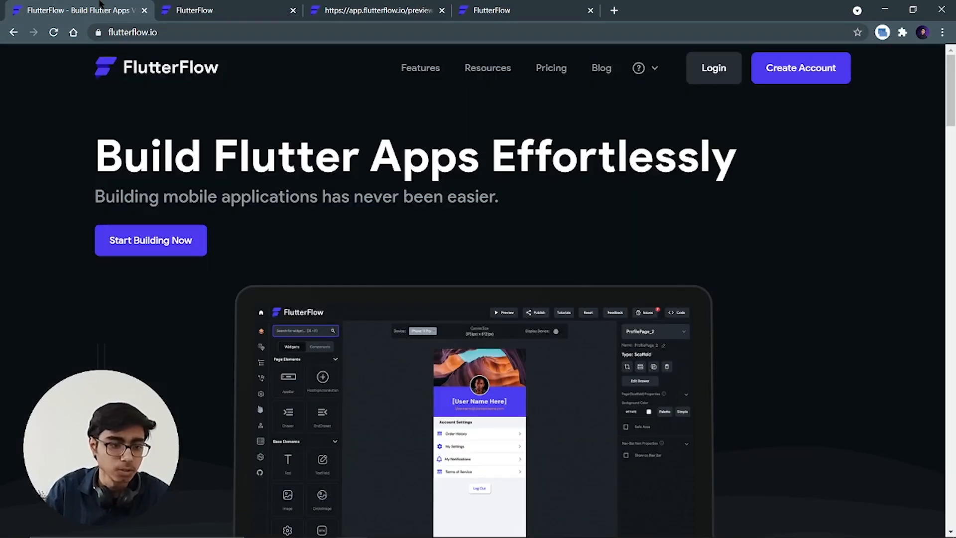
{"action": "left_click", "coordinate": [99, 6]}
{"action": "left_click", "coordinate": [239, 10]}
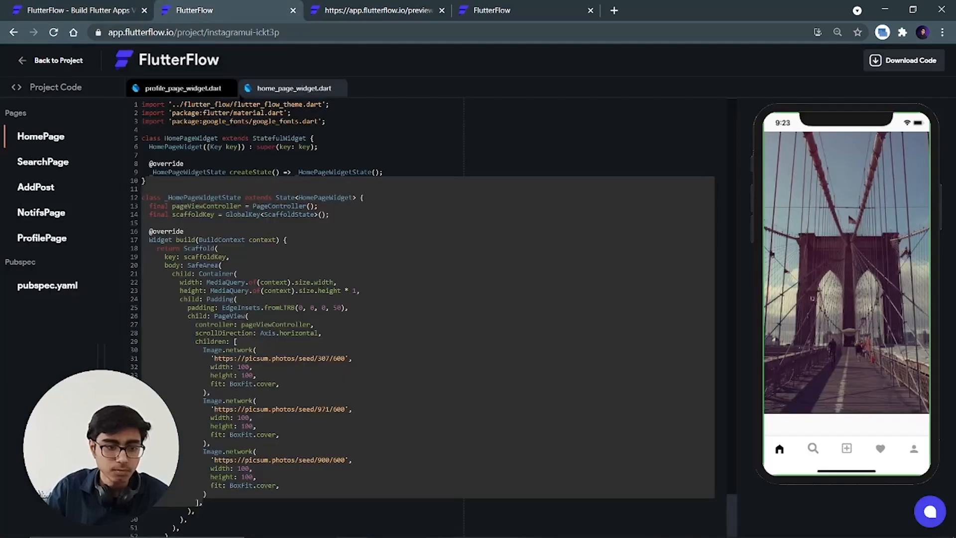
{"action": "left_click", "coordinate": [37, 62]}
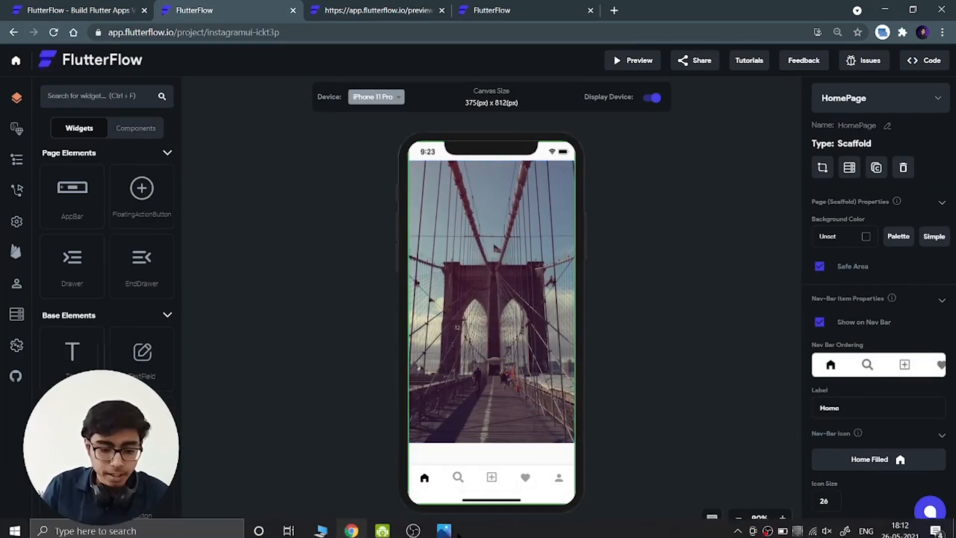
Switch to Photos and examine the Instagram-Home.png reference closely, from the header and stories down to the post actions and nav bar
{"action": "left_click", "coordinate": [445, 527]}
{"action": "left_click_drag", "start_coordinate": [456, 69], "coordinate": [468, 68]}
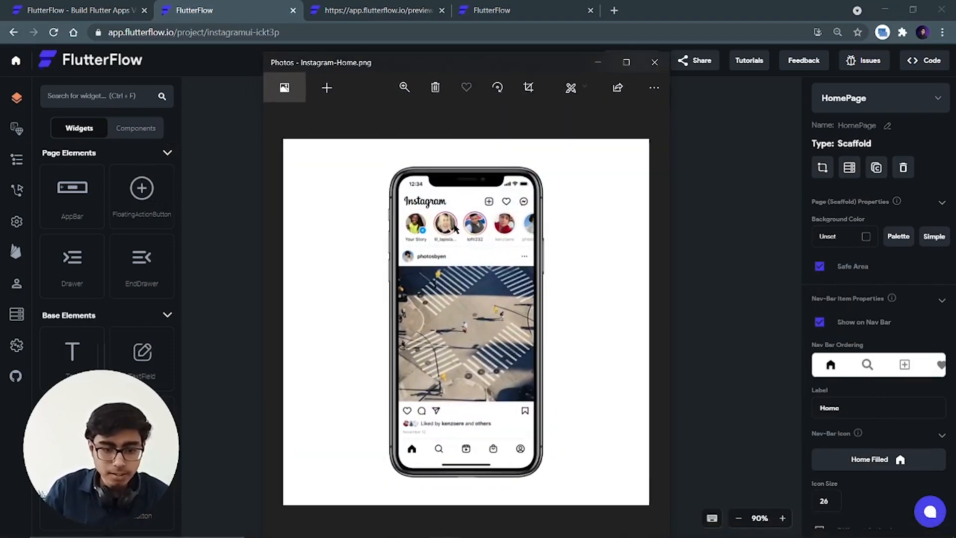
{"action": "scroll", "coordinate": [454, 226], "scroll_direction": "up", "scroll_amount": 2}
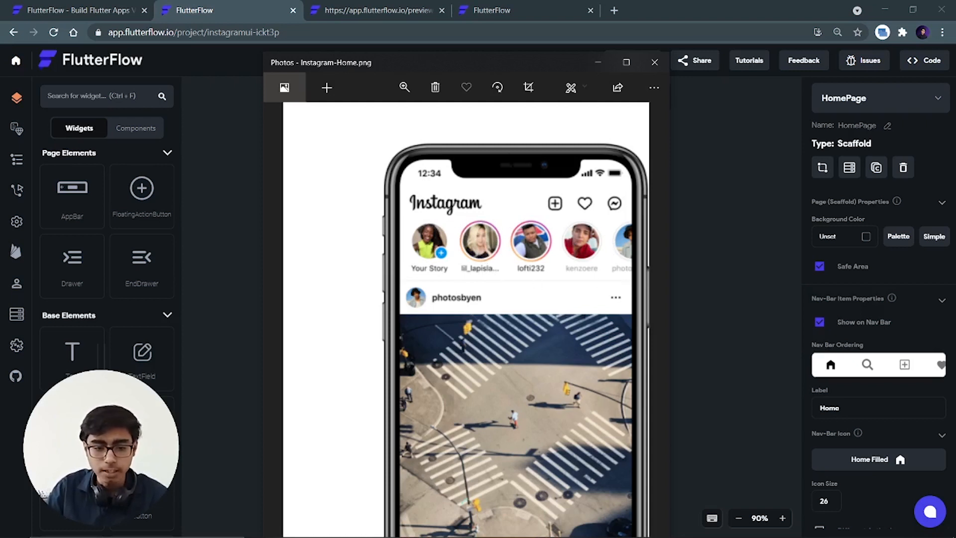
{"action": "left_click_drag", "start_coordinate": [503, 144], "coordinate": [485, 104]}
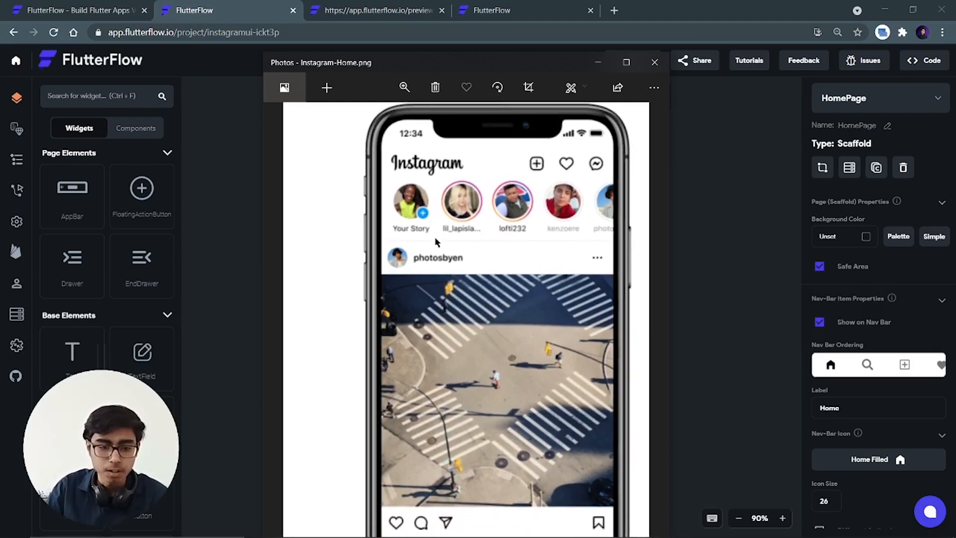
{"action": "scroll", "coordinate": [568, 406], "scroll_direction": "down", "scroll_amount": 3}
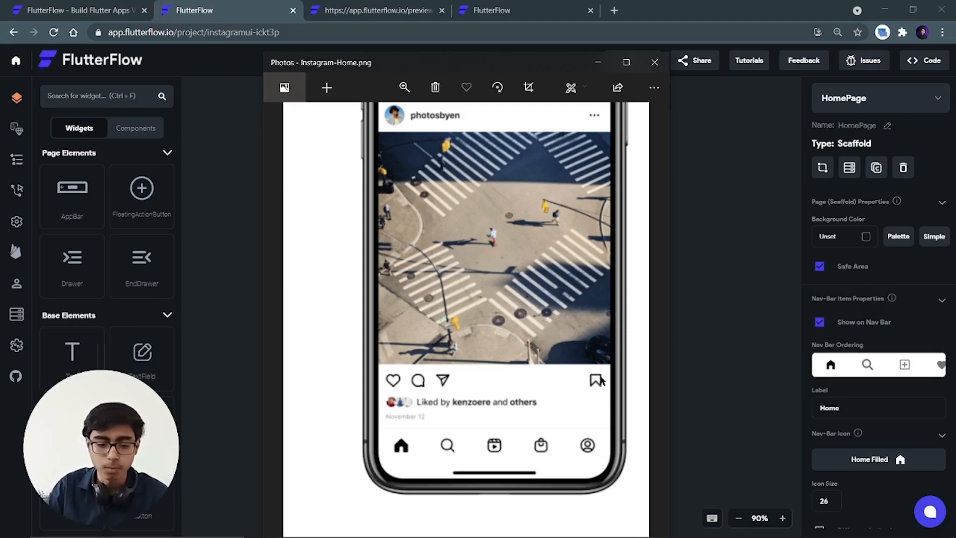
Close the reference image and compare the HomePage layout with Safe Area off and back on
{"action": "scroll", "coordinate": [503, 353], "scroll_direction": "up", "scroll_amount": 3}
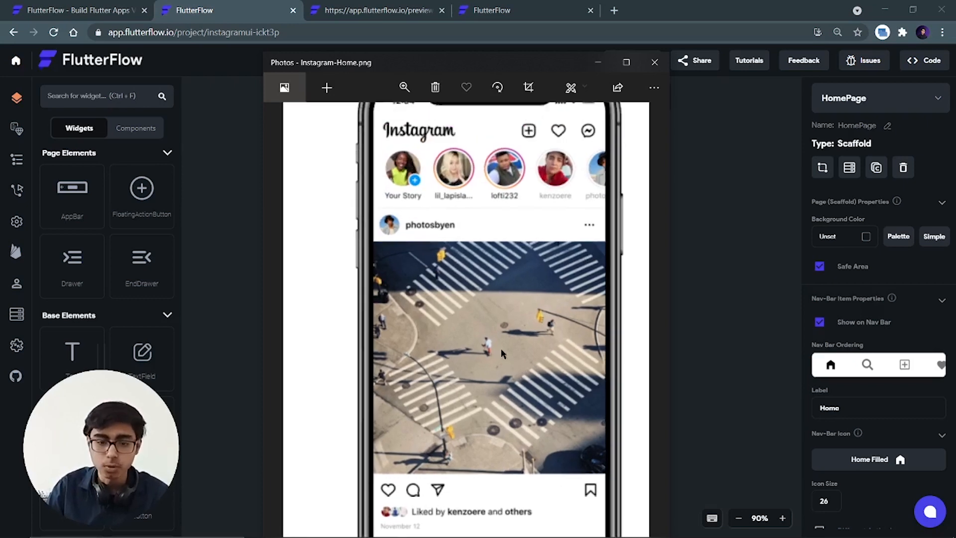
{"action": "left_click", "coordinate": [655, 62]}
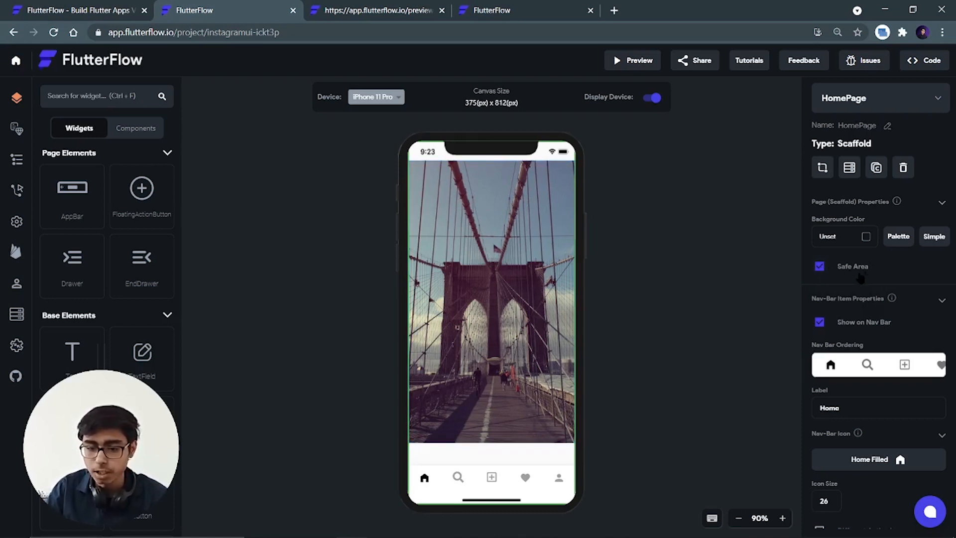
{"action": "left_click", "coordinate": [820, 267]}
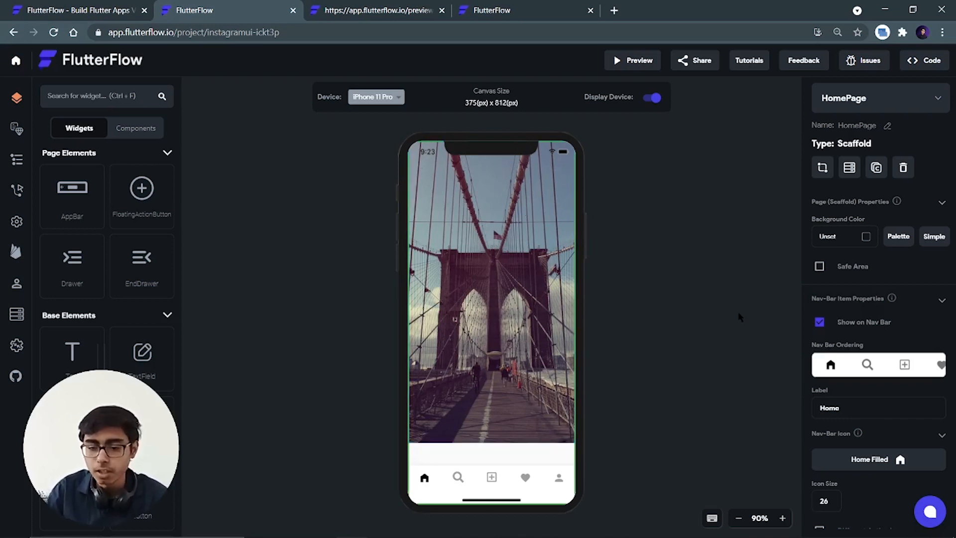
{"action": "left_click", "coordinate": [820, 267]}
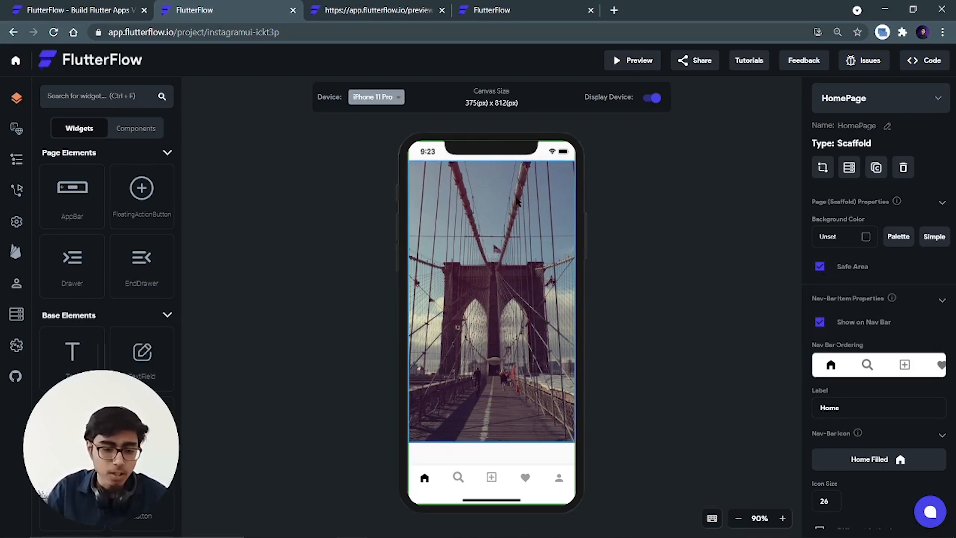
Delete the bridge image from the first page of the HomePage PageView
{"action": "left_click", "coordinate": [504, 333]}
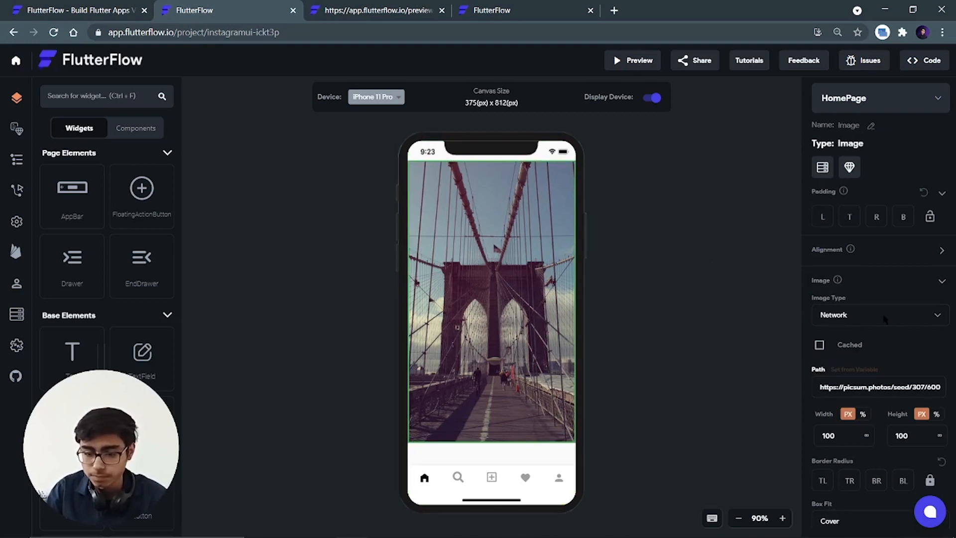
{"action": "left_click", "coordinate": [519, 294]}
{"action": "left_click", "coordinate": [519, 293]}
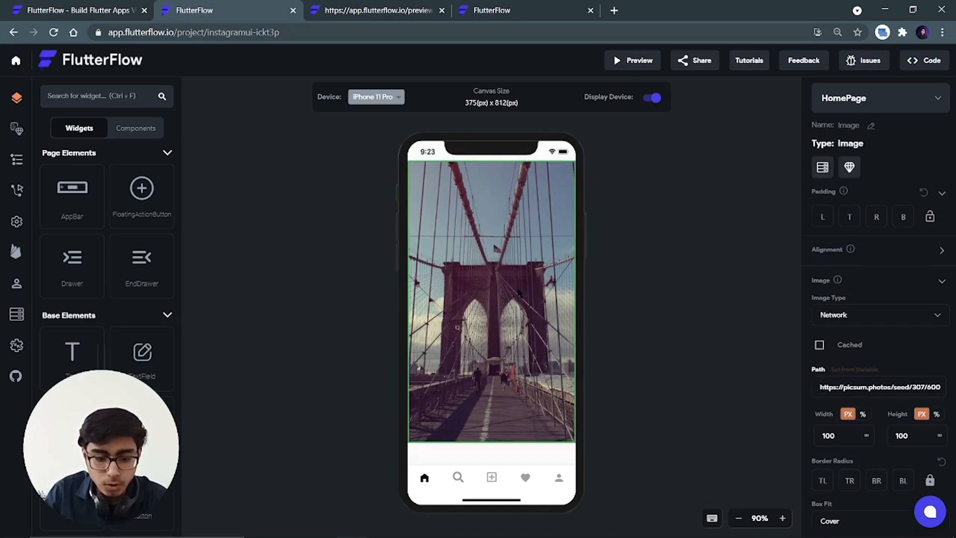
{"action": "left_click", "coordinate": [518, 455]}
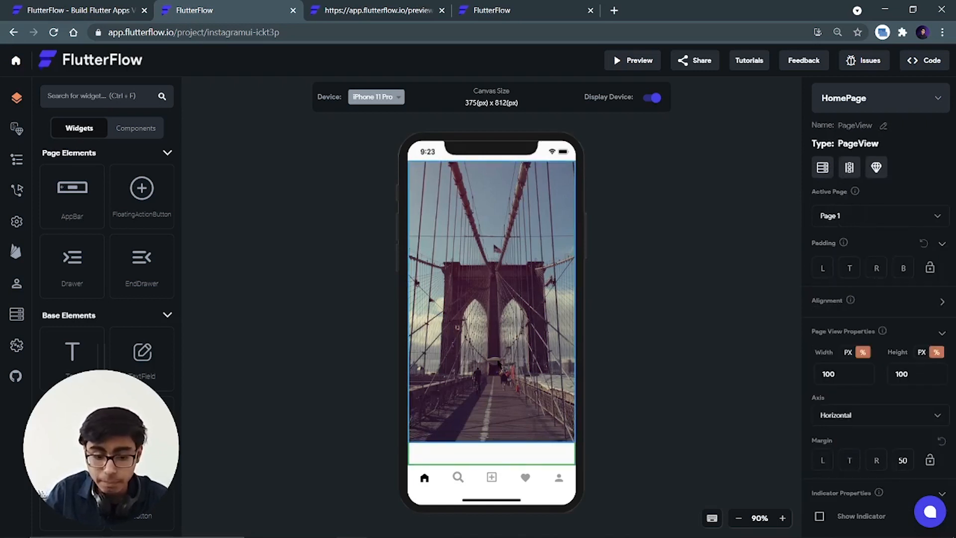
{"action": "left_click", "coordinate": [514, 337]}
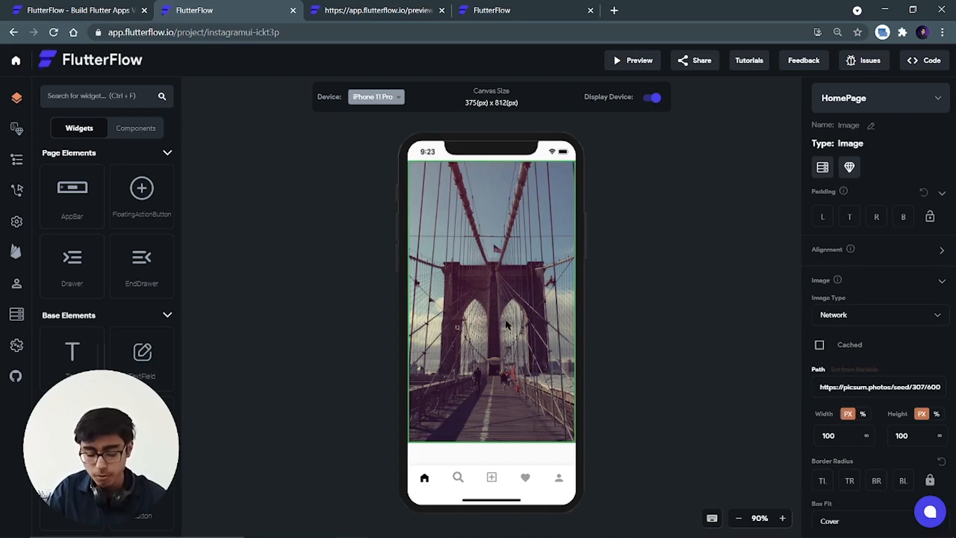
{"action": "key", "text": "Delete"}
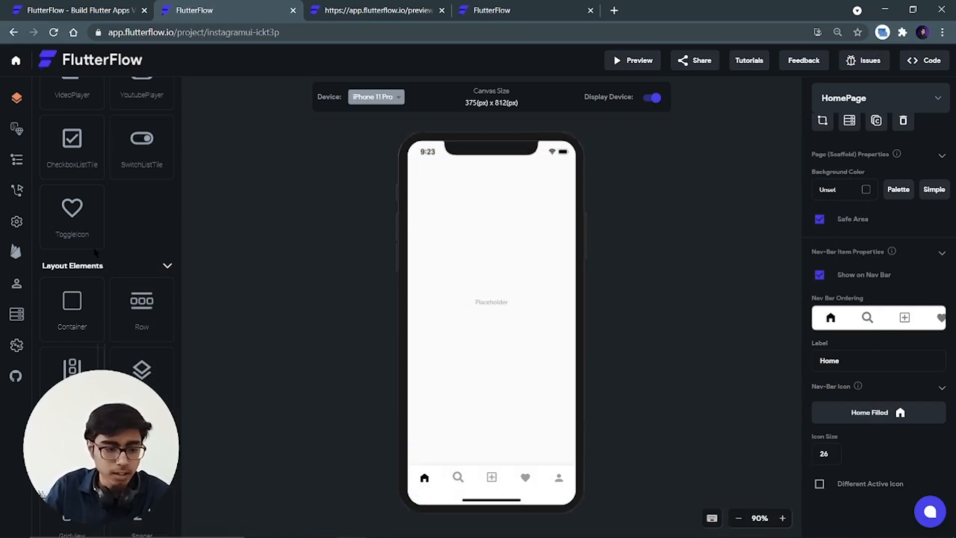
Find the Container widget and place one on the empty first page of the PageView
{"action": "scroll", "coordinate": [67, 272], "scroll_direction": "up", "scroll_amount": 10}
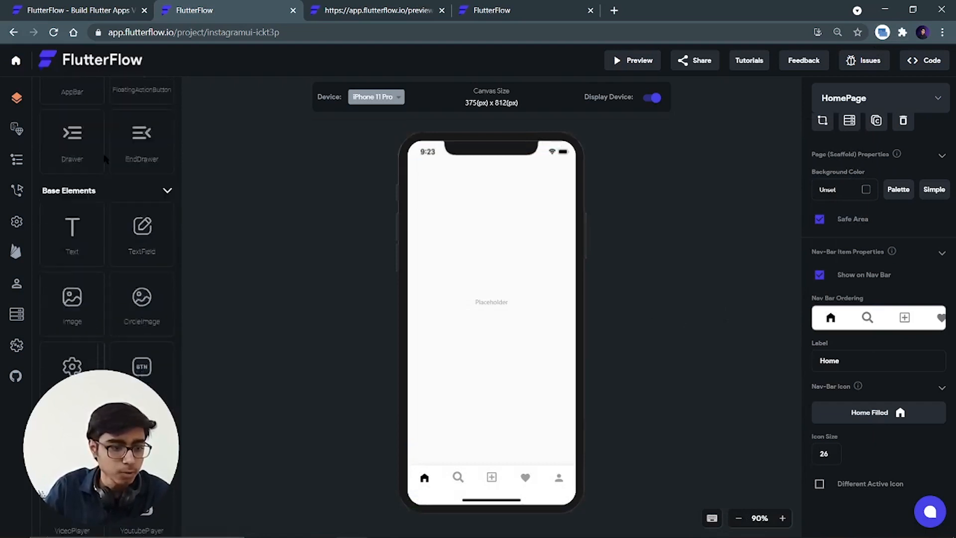
{"action": "left_click", "coordinate": [100, 99]}
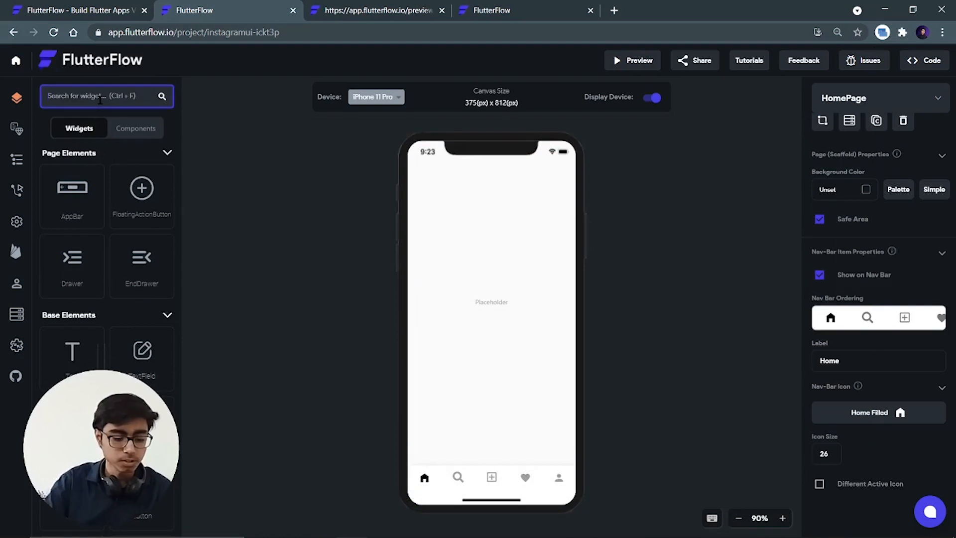
{"action": "type", "text": "conta"}
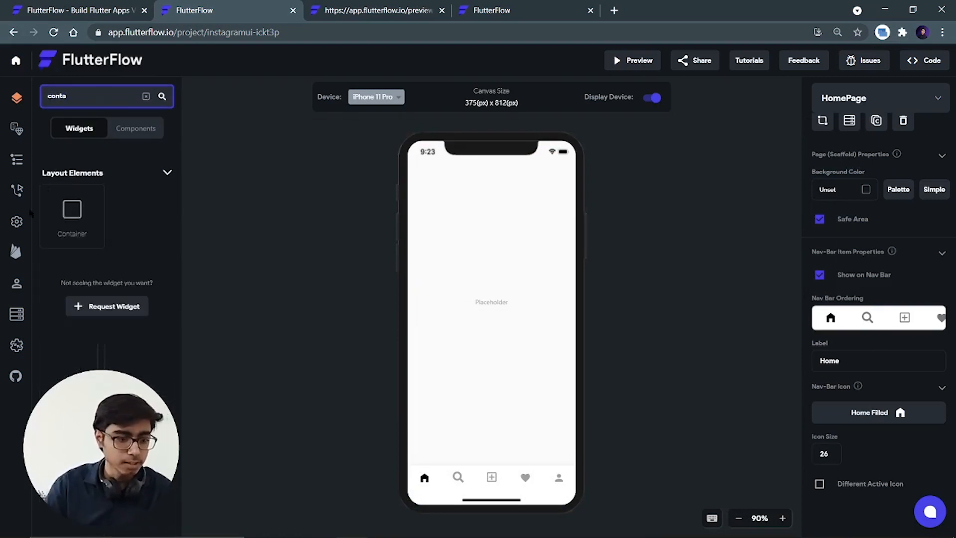
{"action": "left_click_drag", "start_coordinate": [64, 222], "coordinate": [478, 252]}
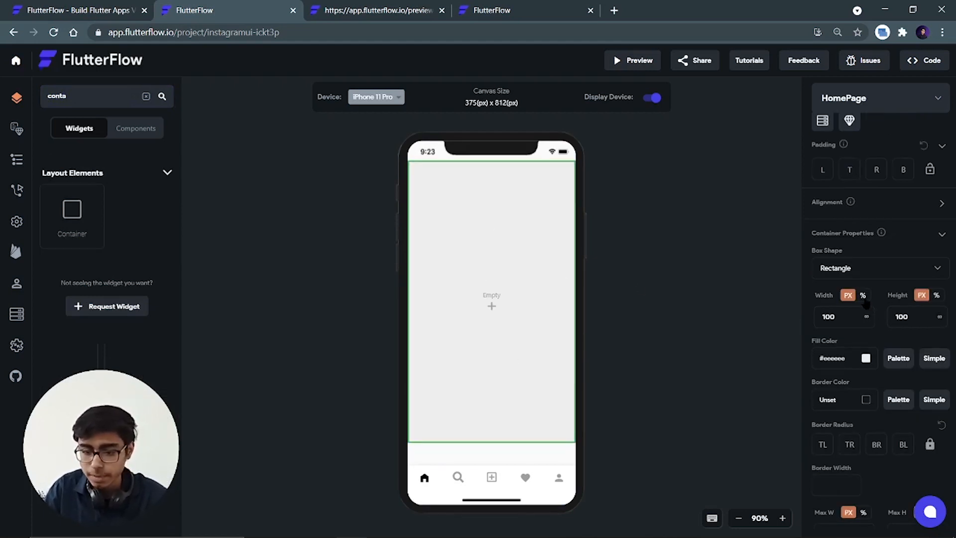
Set the PageView container's width and height to 100 percent each
{"action": "left_click", "coordinate": [864, 295]}
{"action": "left_click", "coordinate": [936, 295]}
{"action": "left_click", "coordinate": [832, 321]}
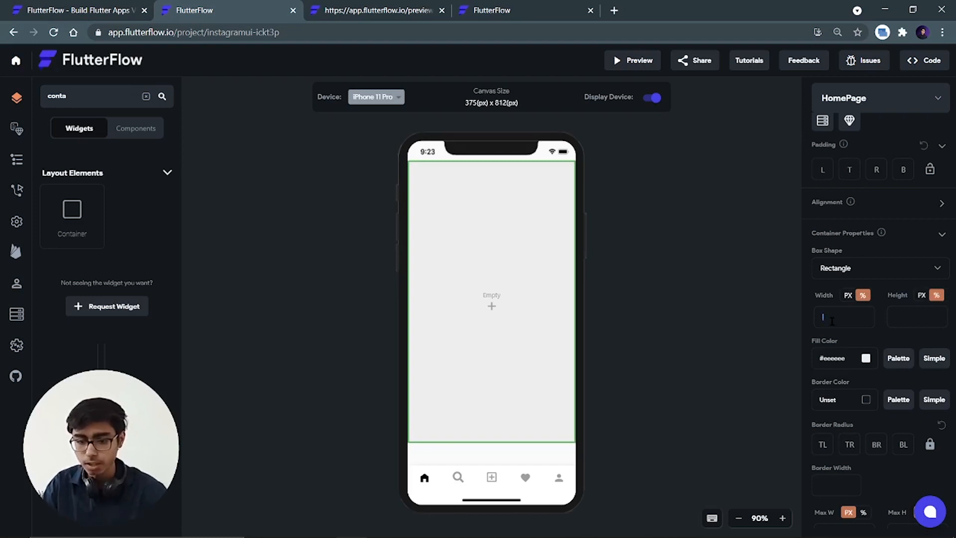
{"action": "type", "text": "100"}
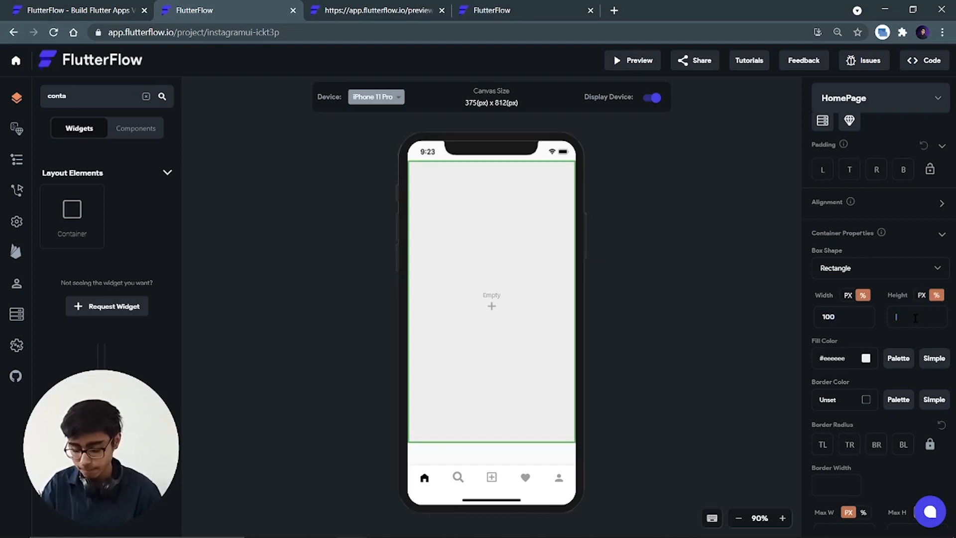
{"action": "type", "text": "100"}
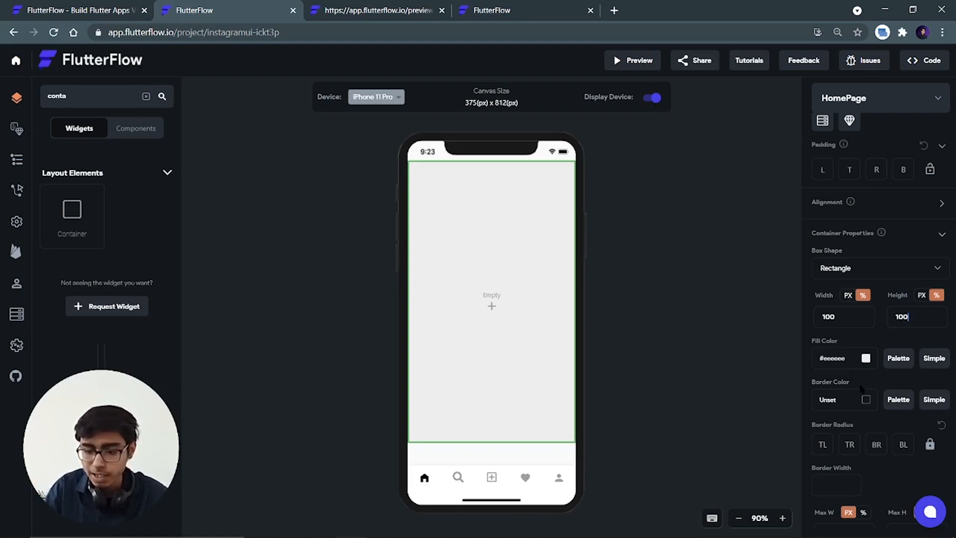
Change the full-page container's fill color to purple #7235d4
{"action": "left_click", "coordinate": [867, 359]}
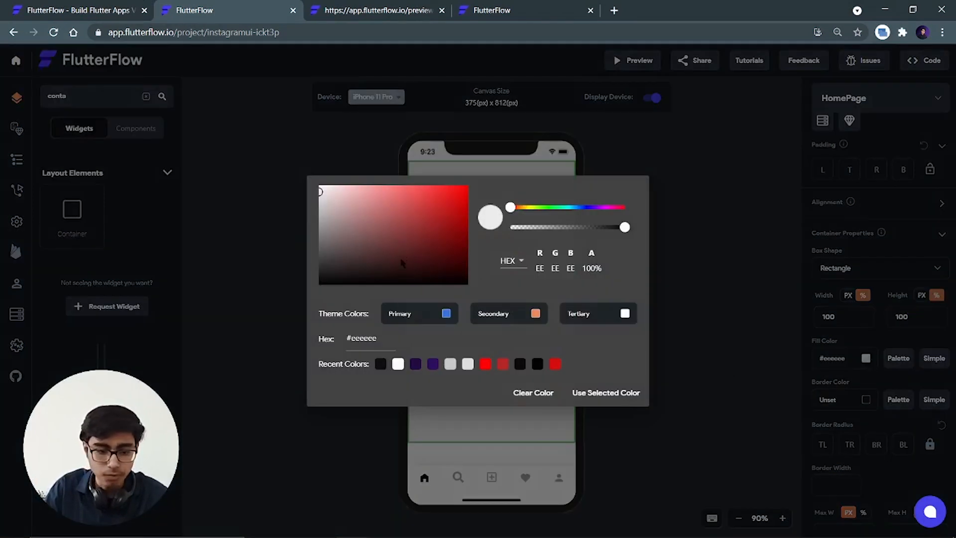
{"action": "left_click", "coordinate": [433, 365]}
{"action": "left_click_drag", "start_coordinate": [442, 249], "coordinate": [431, 203]}
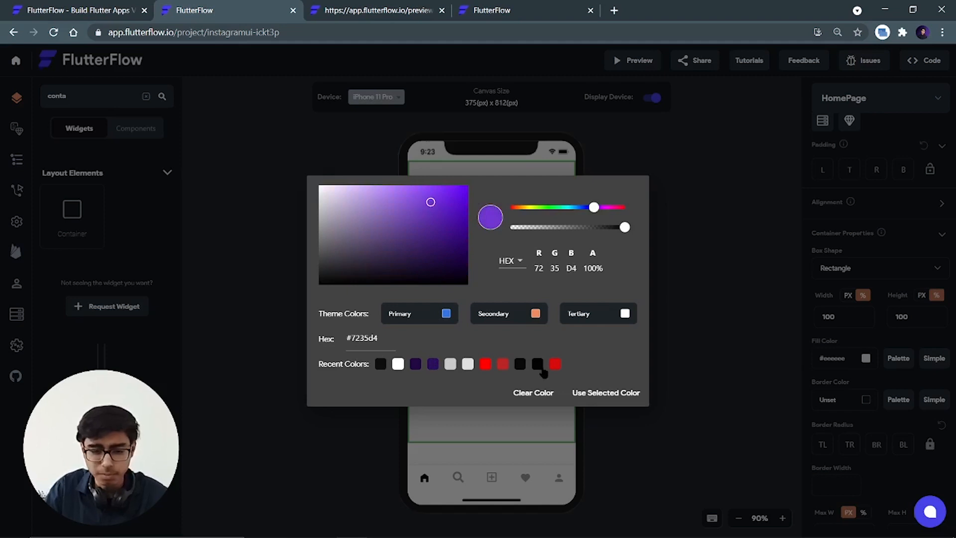
{"action": "left_click", "coordinate": [599, 393]}
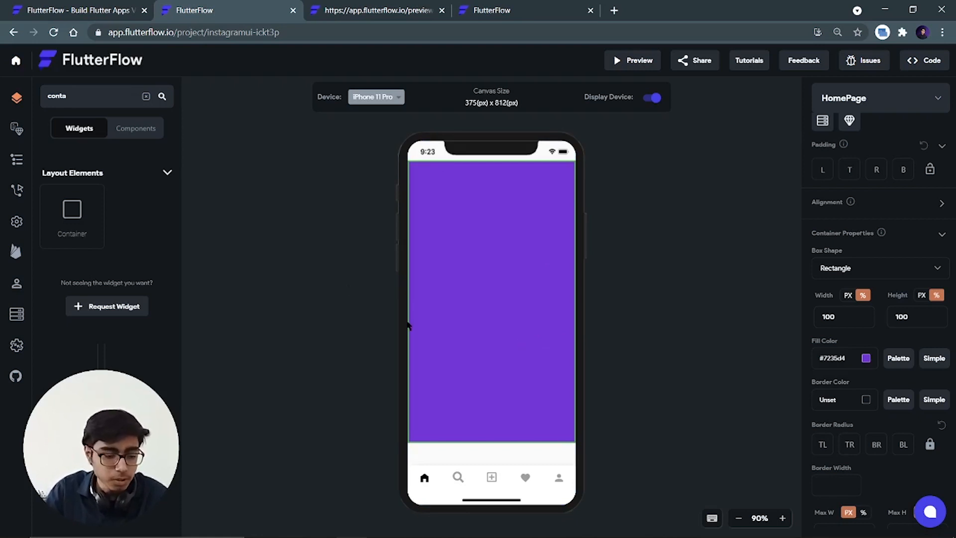
Find the Column widget and place one inside the purple container
{"action": "left_click_drag", "start_coordinate": [86, 99], "coordinate": [17, 94]}
{"action": "type", "text": "c"}
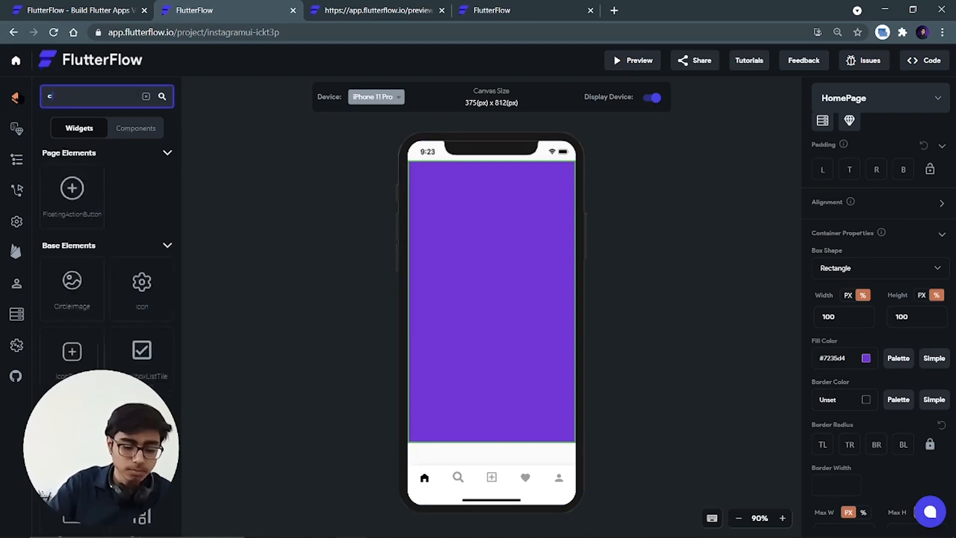
{"action": "type", "text": "ol"}
{"action": "left_click_drag", "start_coordinate": [72, 209], "coordinate": [487, 208]}
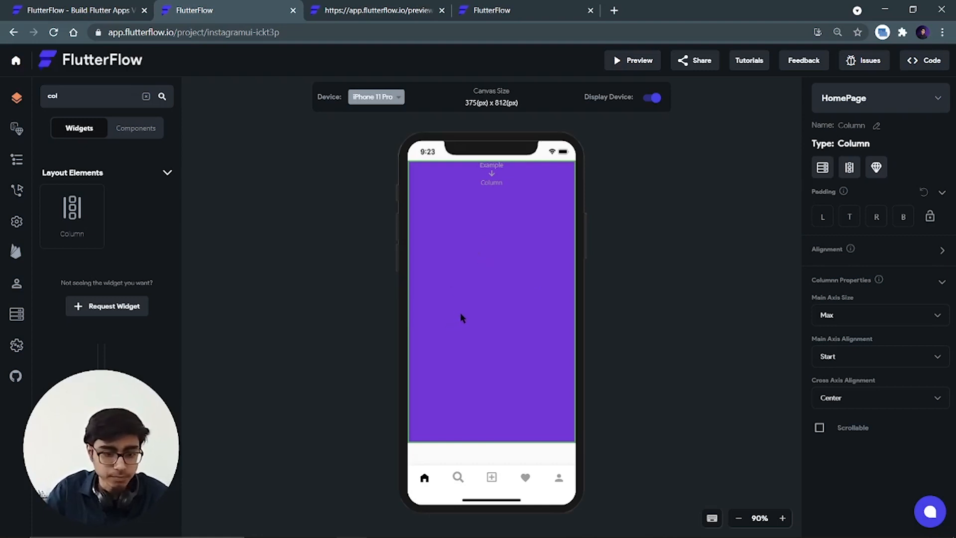
Add a new Container widget to the column inside the purple container
{"action": "left_click_drag", "start_coordinate": [80, 98], "coordinate": [31, 100]}
{"action": "type", "text": "con"}
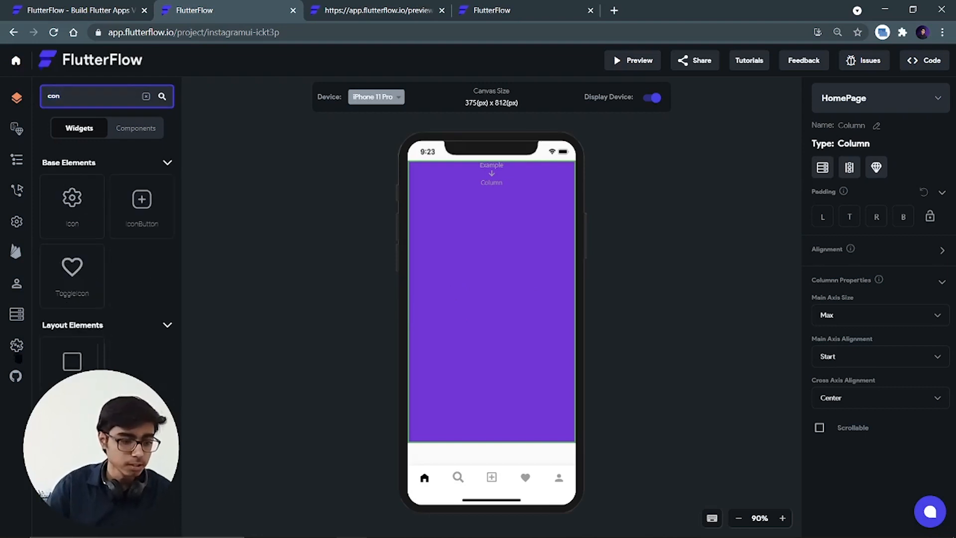
{"action": "left_click_drag", "start_coordinate": [72, 361], "coordinate": [496, 284]}
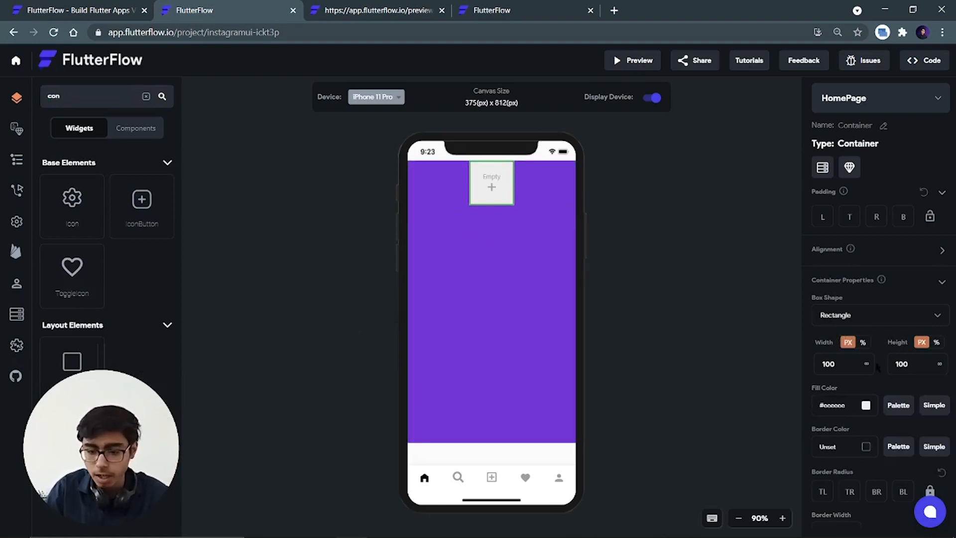
Size the column's container to 100 percent width and 50 px height
{"action": "left_click", "coordinate": [863, 342]}
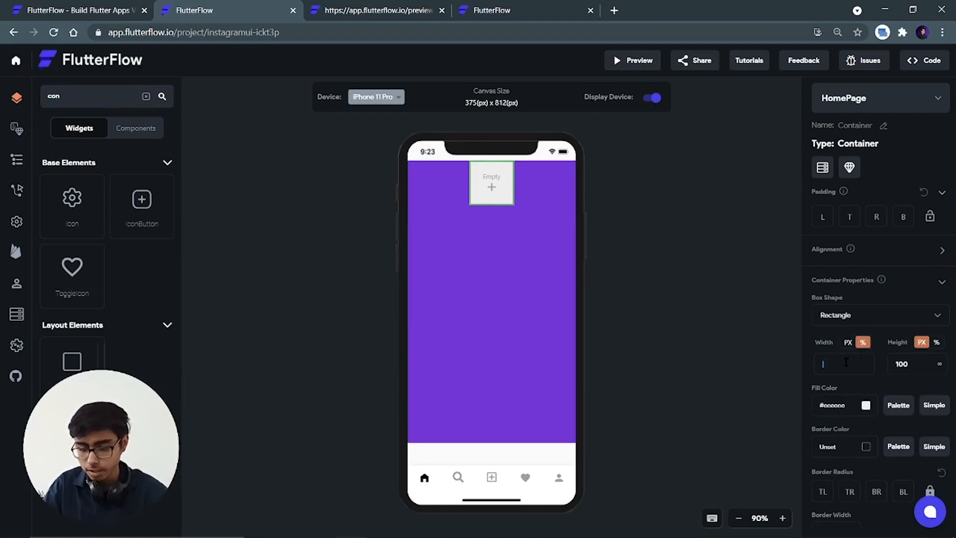
{"action": "type", "text": "100"}
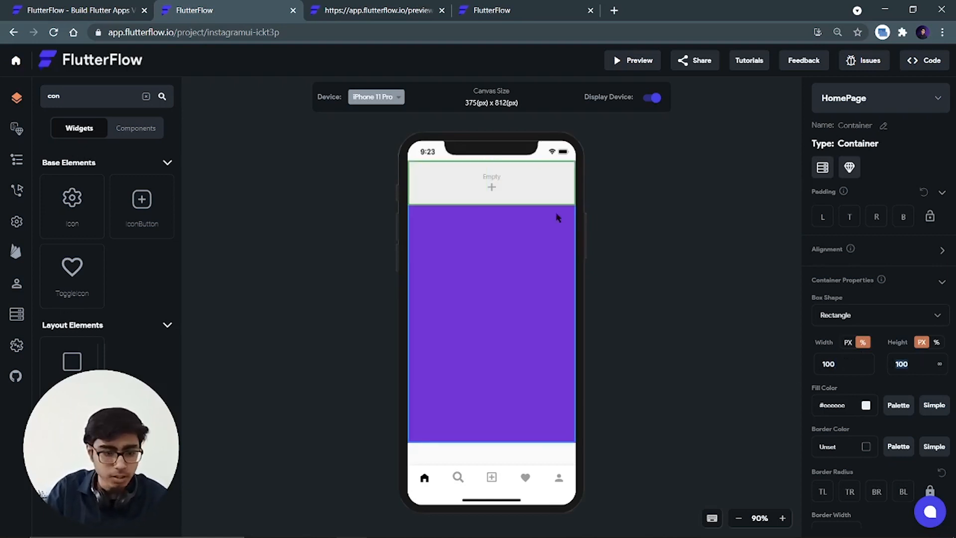
{"action": "key", "text": "BackSpace"}
{"action": "key", "text": "BackSpace"}
{"action": "key", "text": "BackSpace"}
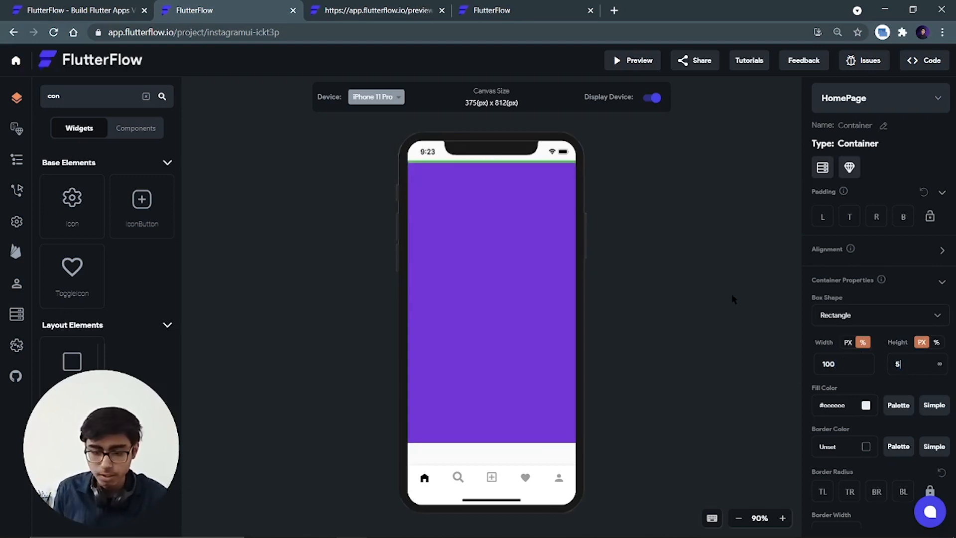
{"action": "type", "text": "50"}
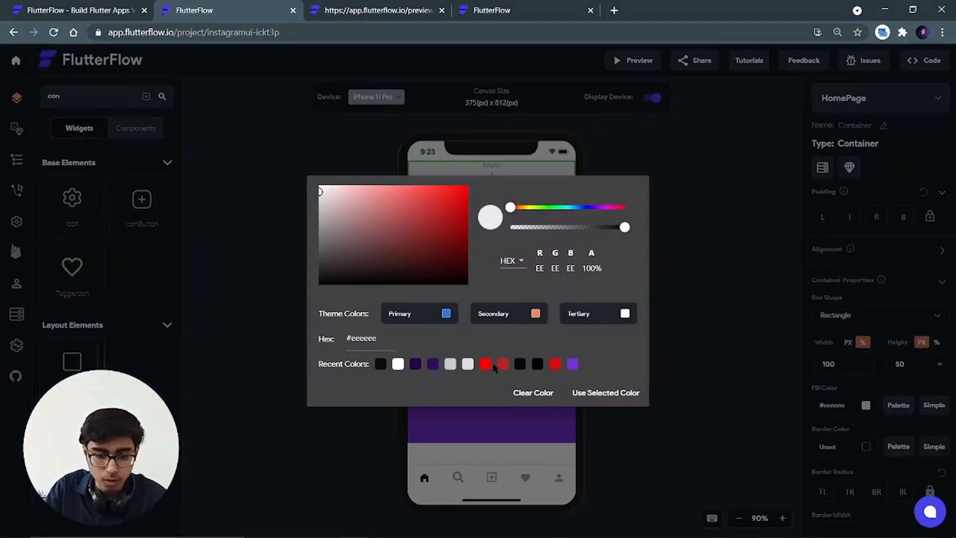
Fill the 50 px high header container with red #d70c0c and deselect it
{"action": "left_click", "coordinate": [867, 405]}
{"action": "left_click", "coordinate": [555, 364]}
{"action": "left_click", "coordinate": [596, 393]}
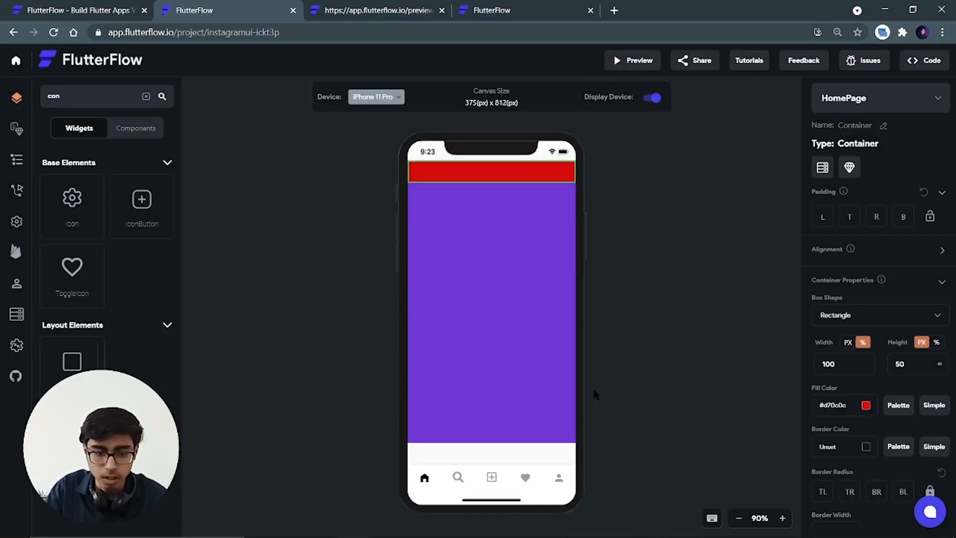
{"action": "left_click", "coordinate": [694, 272]}
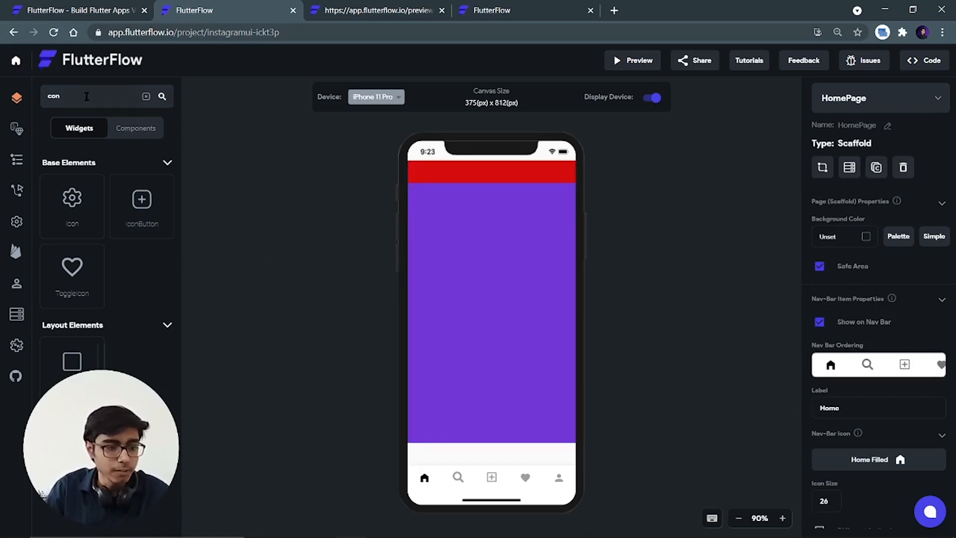
Find the Text widget and place one inside the red header container
{"action": "double_click", "coordinate": [87, 96]}
{"action": "type", "text": "text"}
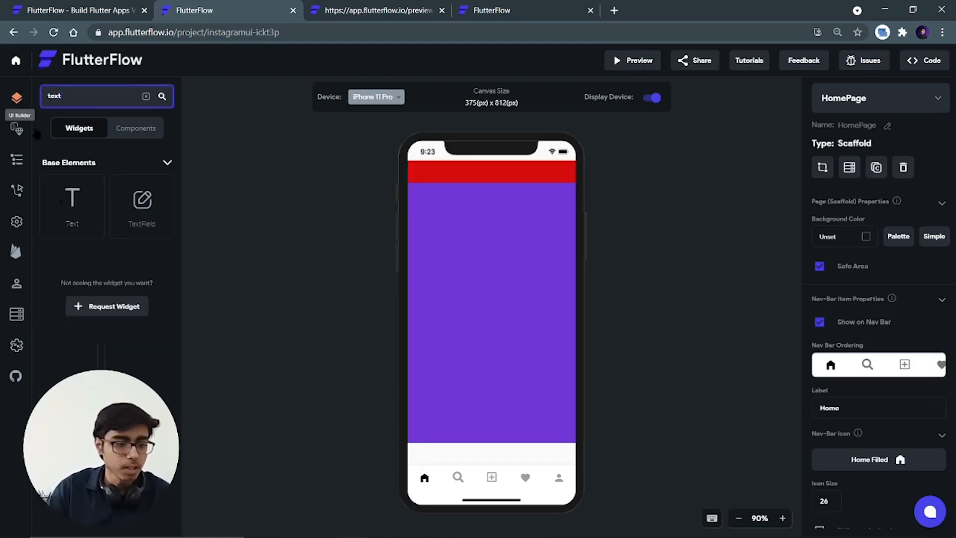
{"action": "left_click_drag", "start_coordinate": [72, 204], "coordinate": [446, 166]}
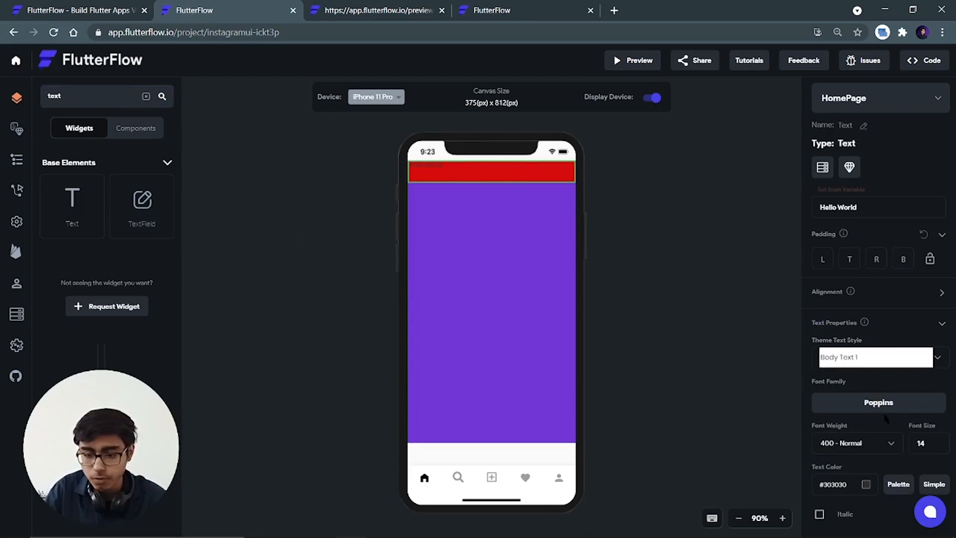
Color the header Text widget black (#000000) and change its content to Instagram
{"action": "scroll", "coordinate": [886, 418], "scroll_direction": "down", "scroll_amount": 2}
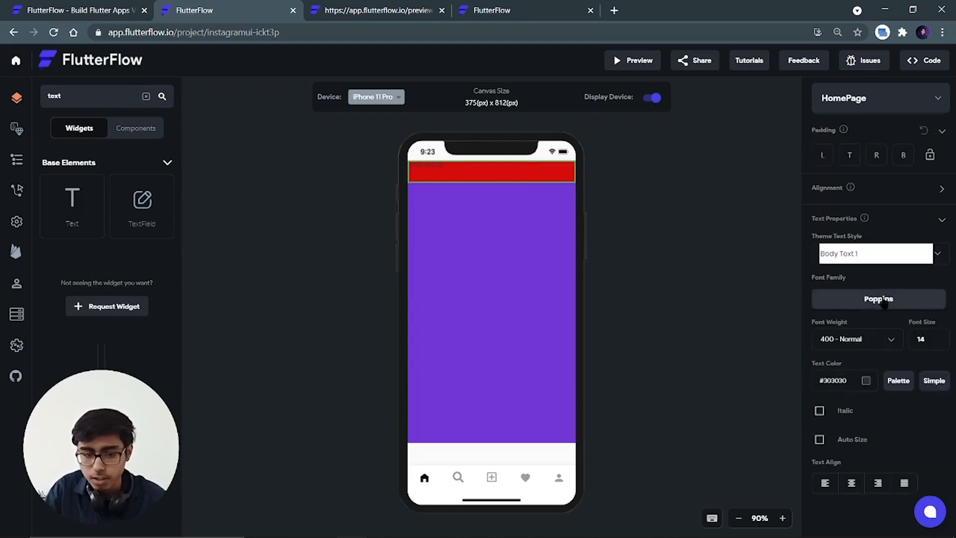
{"action": "scroll", "coordinate": [842, 413], "scroll_direction": "up", "scroll_amount": 2}
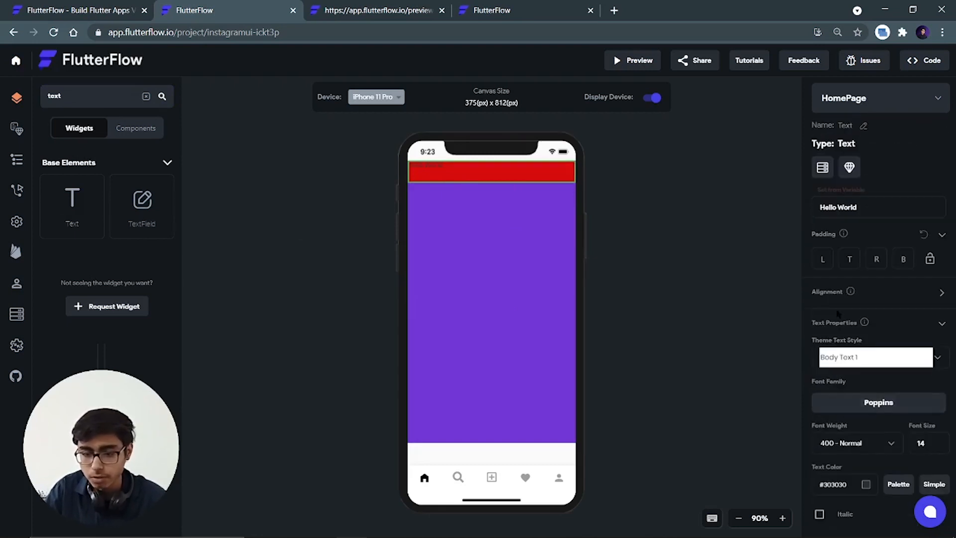
{"action": "scroll", "coordinate": [837, 324], "scroll_direction": "down", "scroll_amount": 2}
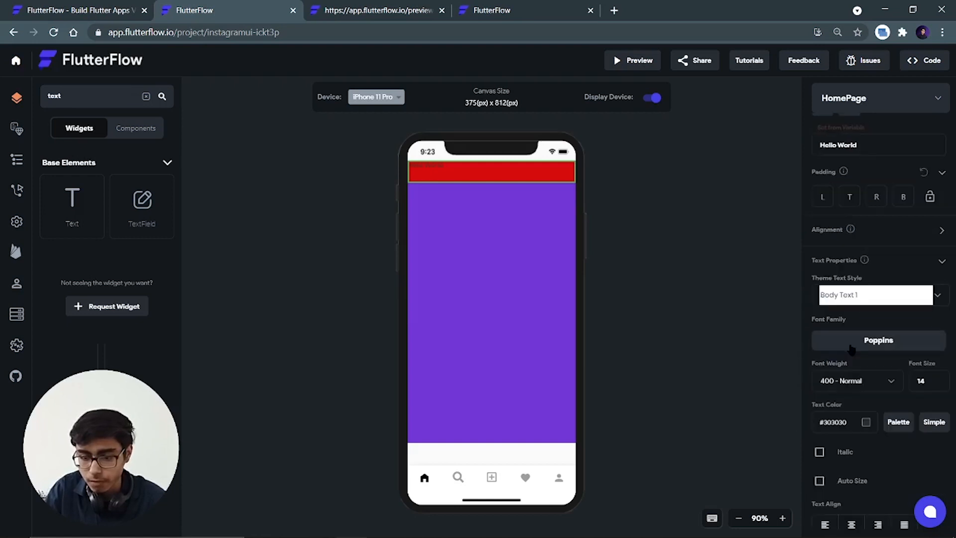
{"action": "left_click", "coordinate": [866, 381]}
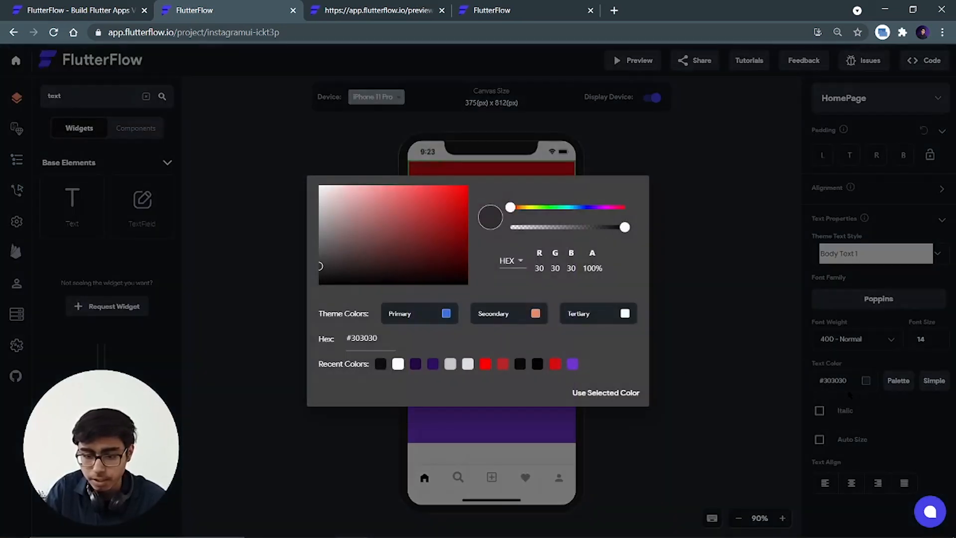
{"action": "left_click_drag", "start_coordinate": [391, 256], "coordinate": [278, 160]}
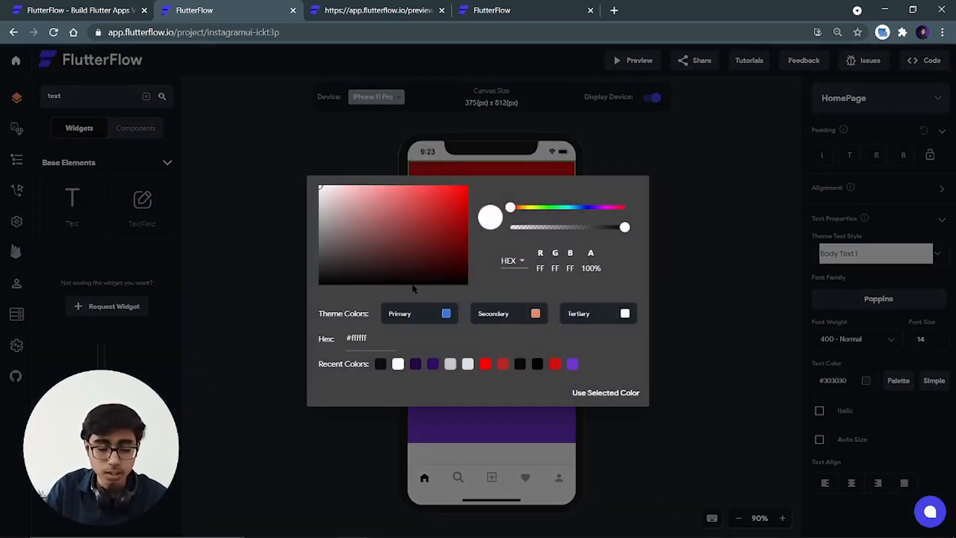
{"action": "left_click_drag", "start_coordinate": [358, 224], "coordinate": [306, 286]}
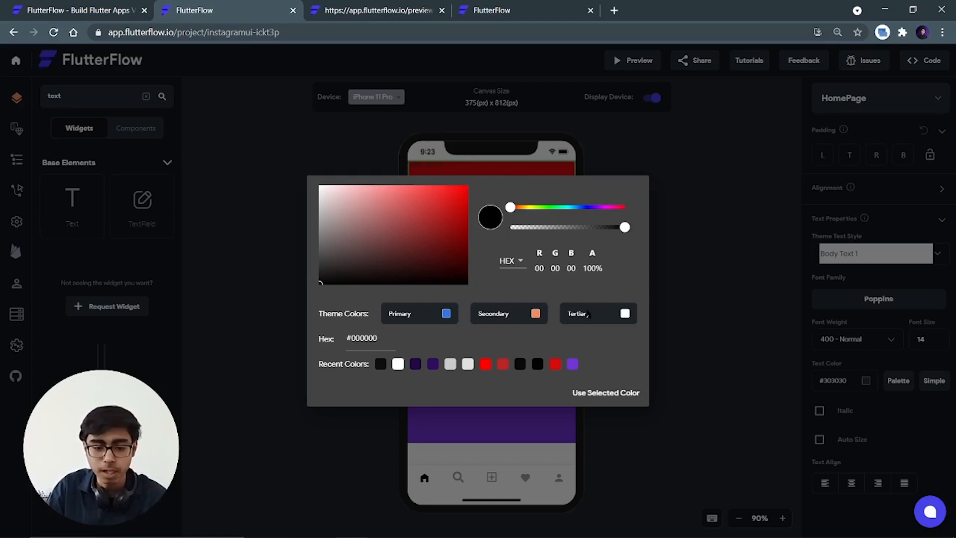
{"action": "left_click", "coordinate": [590, 396]}
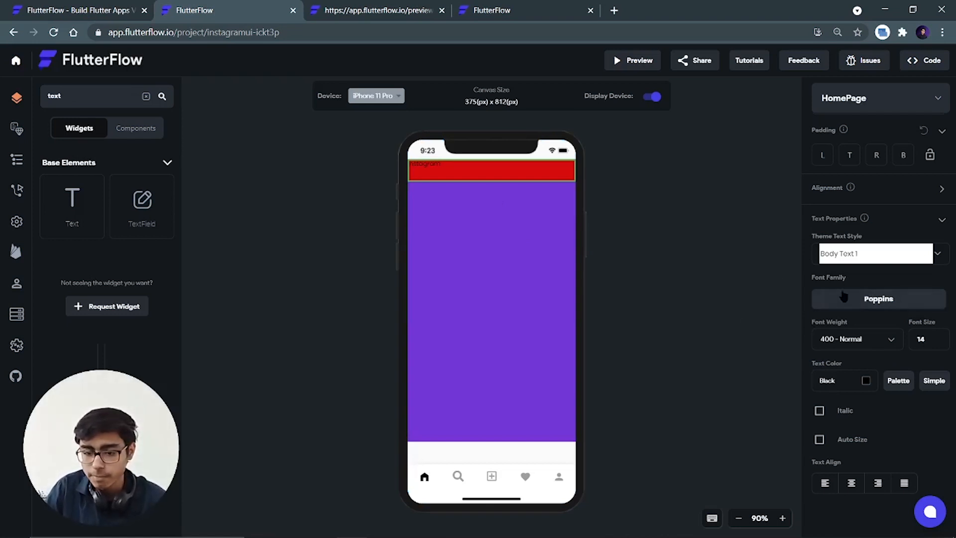
Change the Instagram text's font family to Handlee
{"action": "left_click", "coordinate": [890, 305]}
{"action": "left_click", "coordinate": [396, 213]}
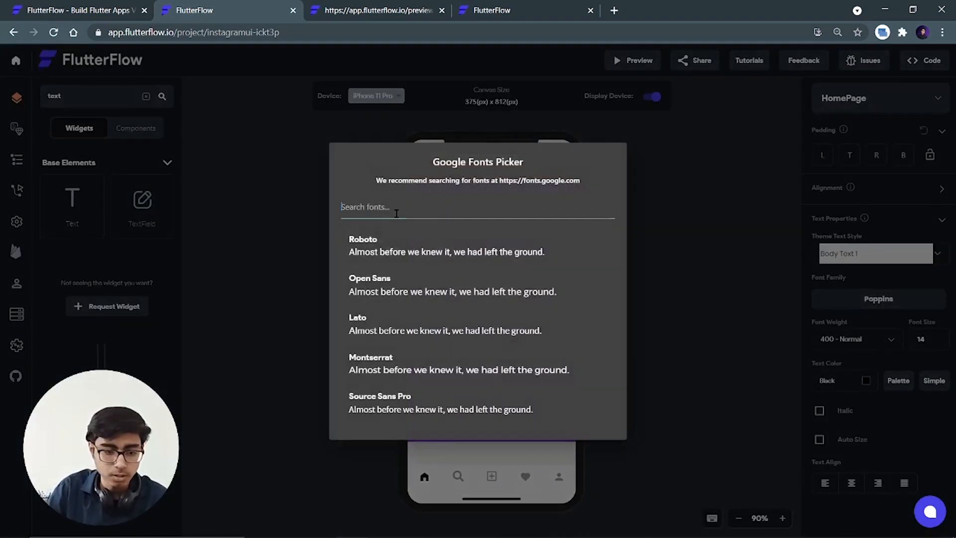
{"action": "type", "text": "han"}
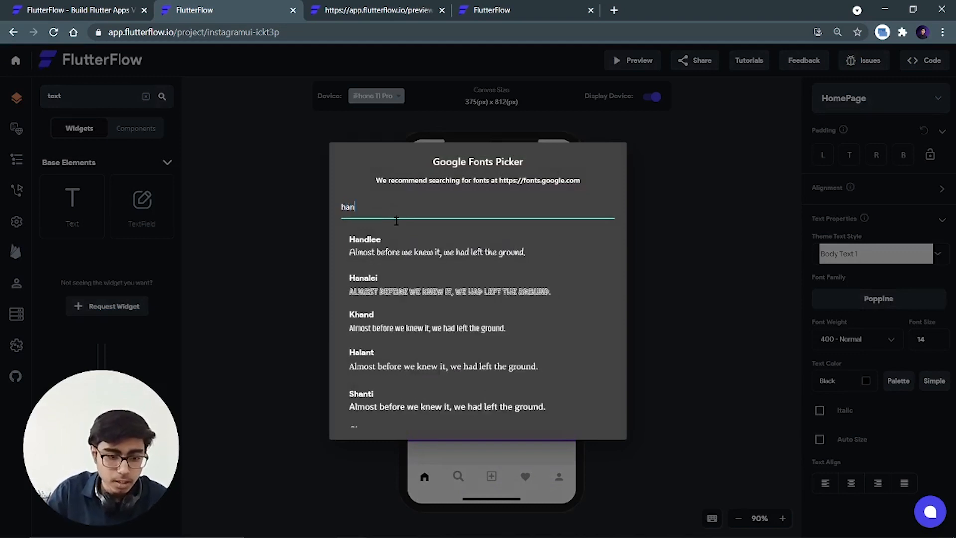
{"action": "scroll", "coordinate": [450, 336], "scroll_direction": "down", "scroll_amount": 1}
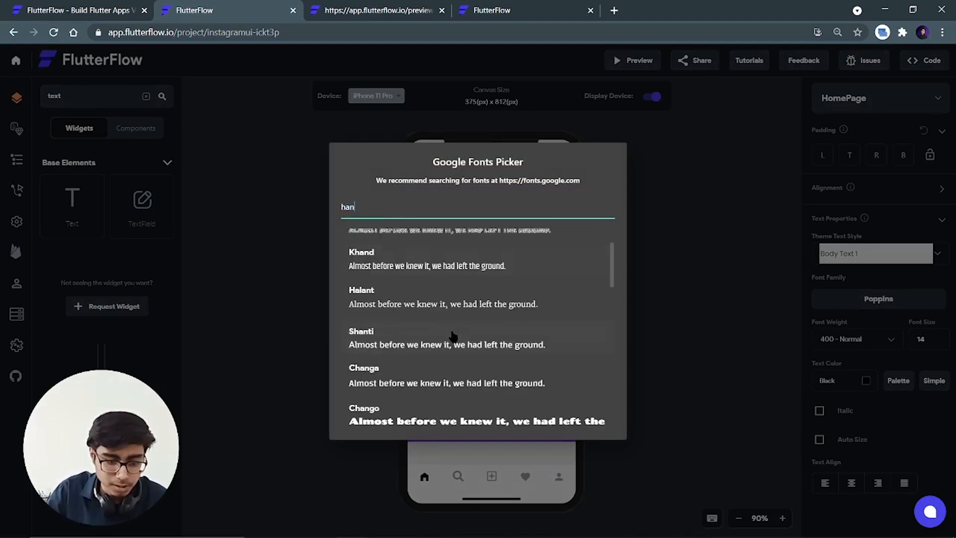
{"action": "scroll", "coordinate": [453, 336], "scroll_direction": "down", "scroll_amount": 1}
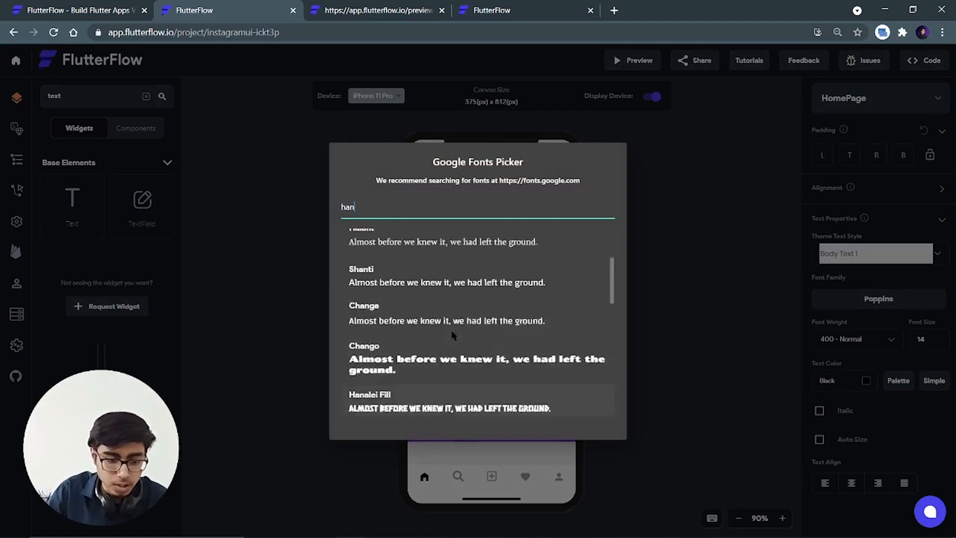
{"action": "scroll", "coordinate": [453, 336], "scroll_direction": "up", "scroll_amount": 1}
{"action": "type", "text": "dr"}
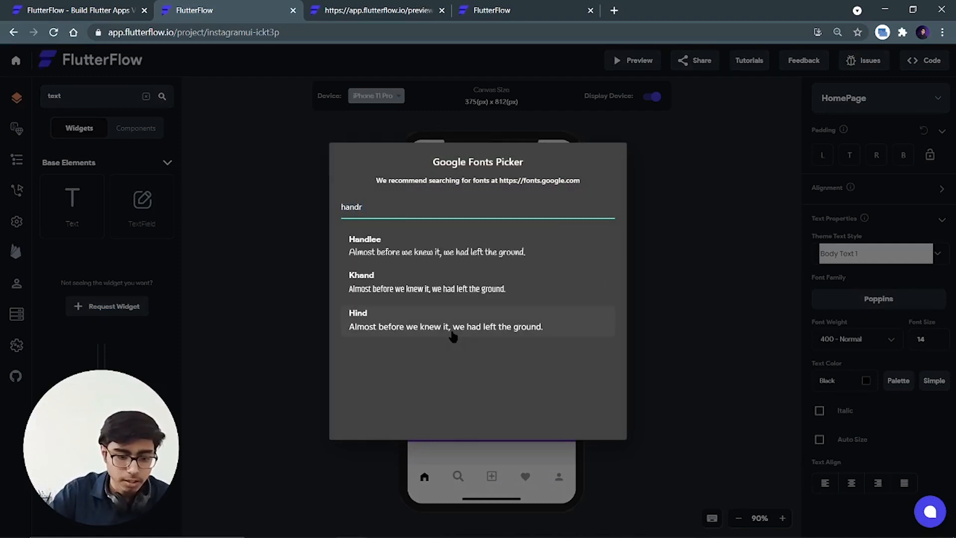
{"action": "left_click", "coordinate": [455, 250]}
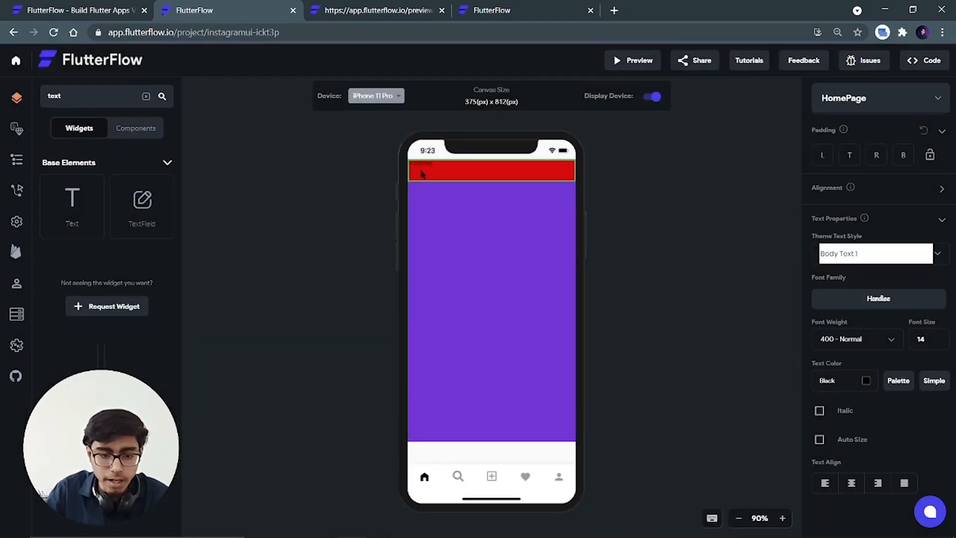
Set the Instagram text's font size to 22 and its weight to 800 - Extra Bold
{"action": "double_click", "coordinate": [940, 334]}
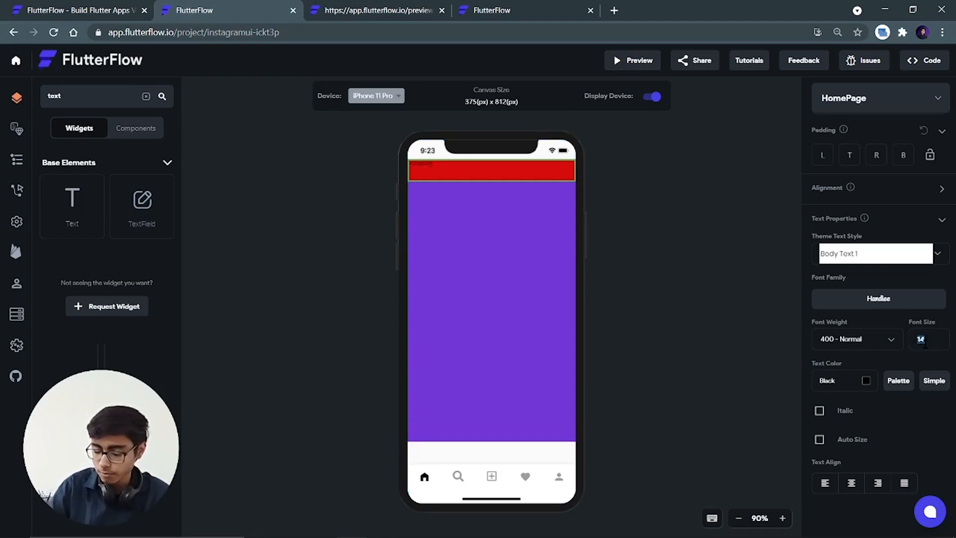
{"action": "type", "text": "20"}
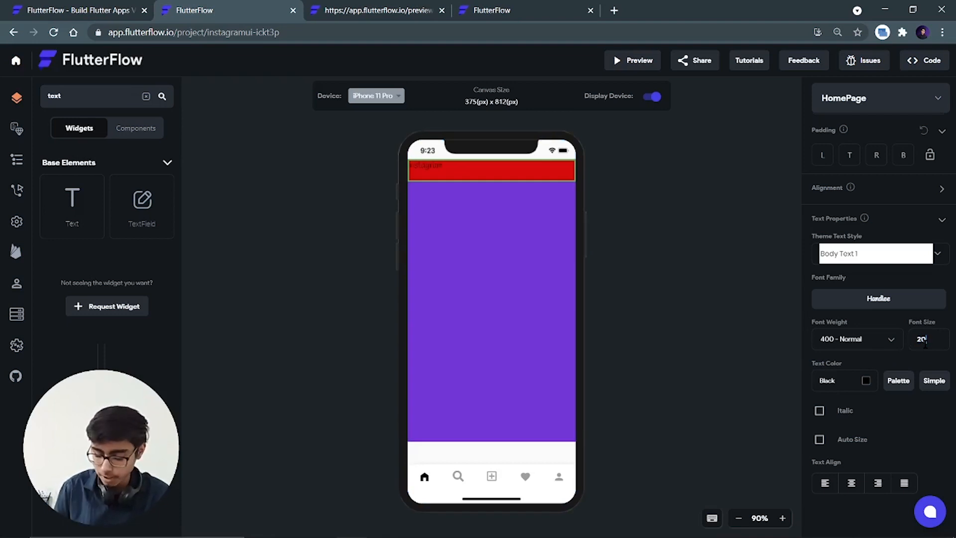
{"action": "key", "text": "BackSpace"}
{"action": "type", "text": "2"}
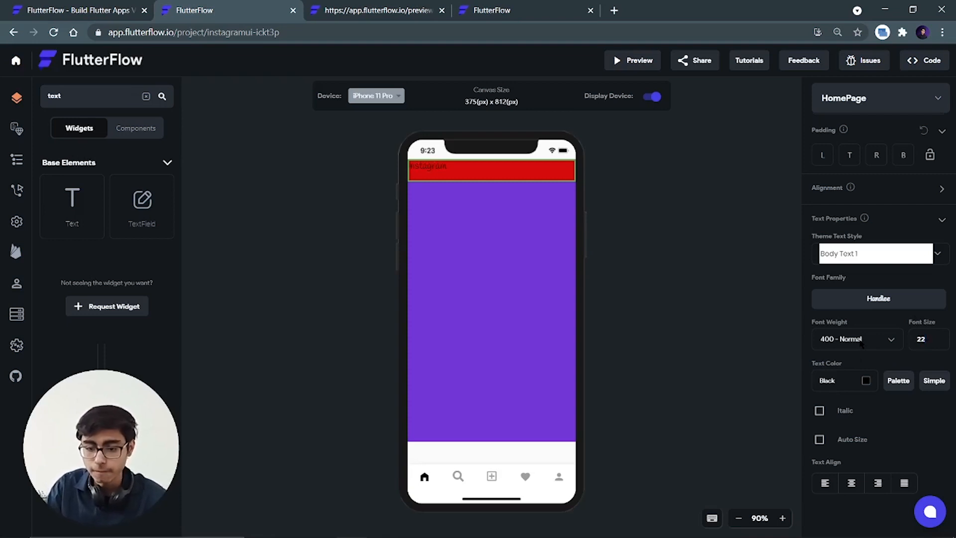
{"action": "left_click", "coordinate": [861, 342]}
{"action": "left_click", "coordinate": [857, 439]}
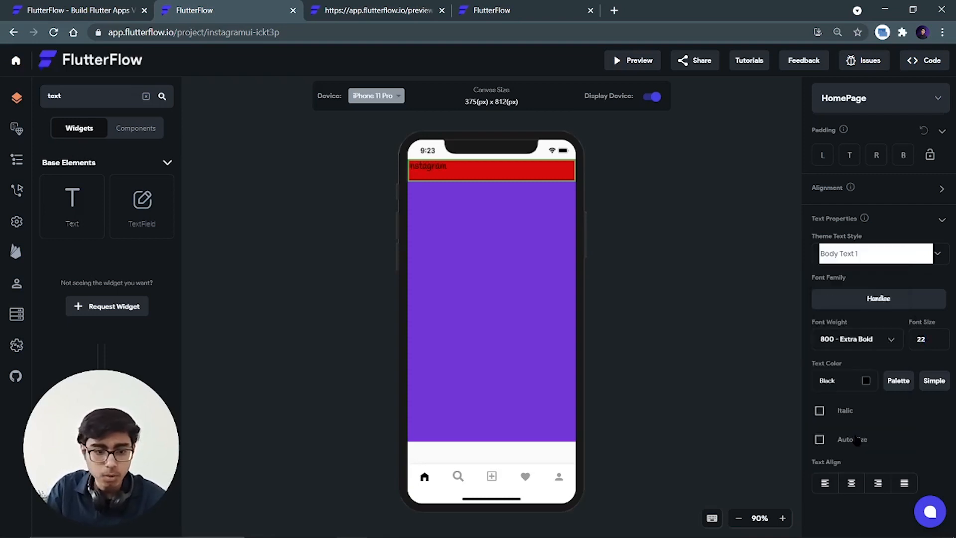
Align the Instagram text within the header, with vertical alignment -0.1 and horizontal alignment -1
{"action": "scroll", "coordinate": [907, 228], "scroll_direction": "up", "scroll_amount": 2}
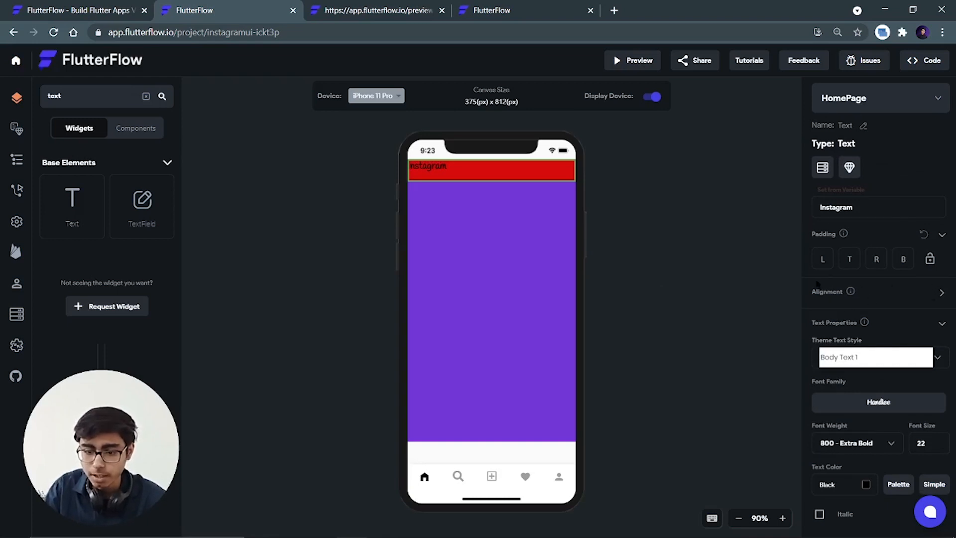
{"action": "left_click", "coordinate": [943, 293]}
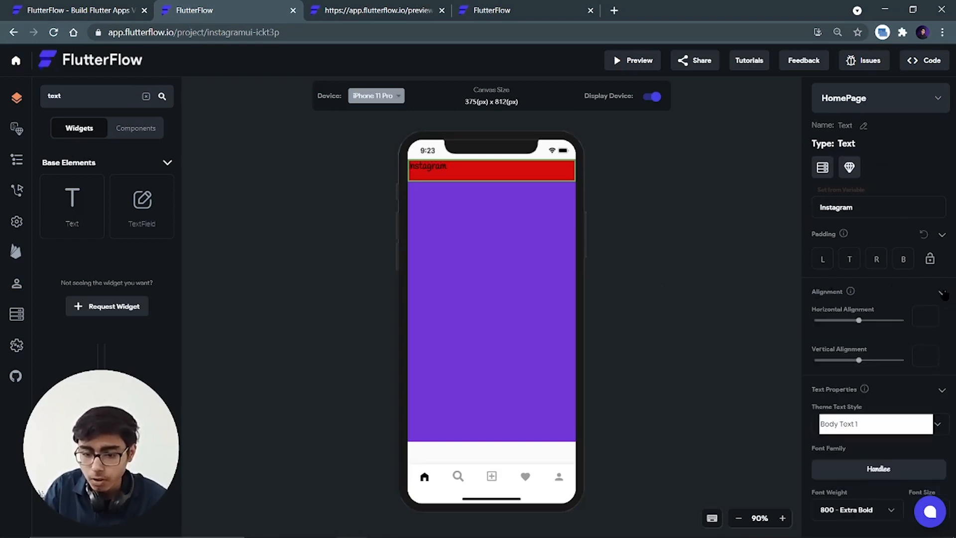
{"action": "left_click", "coordinate": [857, 363]}
{"action": "left_click_drag", "start_coordinate": [858, 361], "coordinate": [855, 360]}
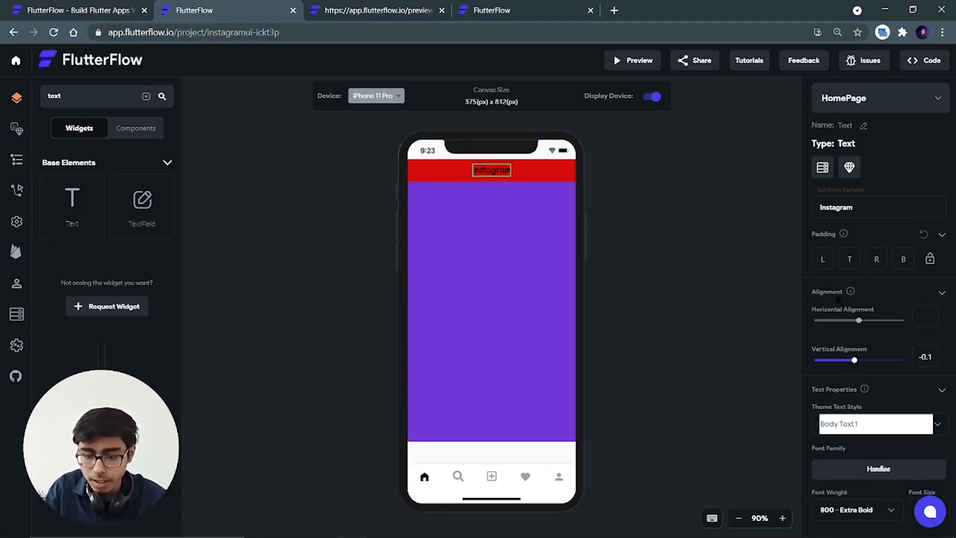
{"action": "left_click_drag", "start_coordinate": [861, 325], "coordinate": [789, 331]}
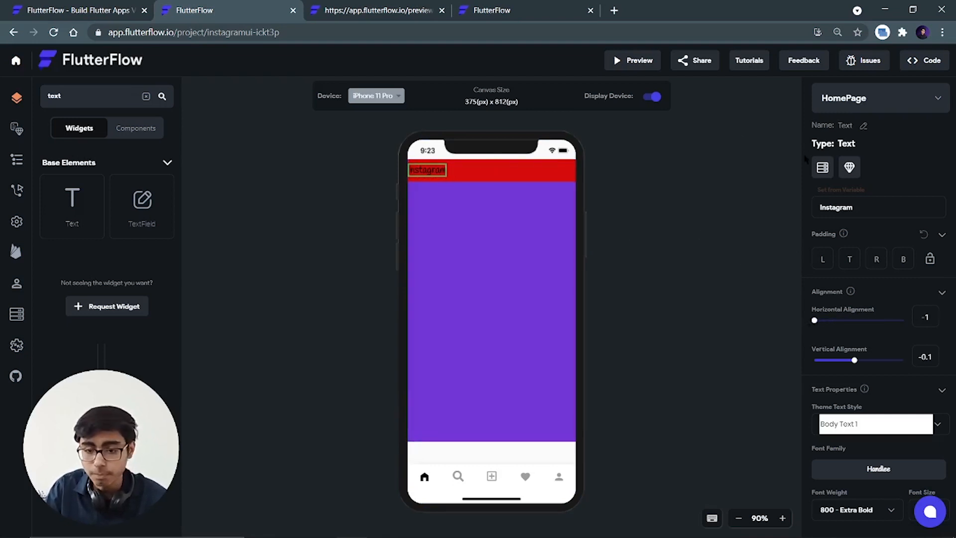
Give the red header container a padding of 10 on all four sides and deselect it
{"action": "left_click", "coordinate": [543, 171]}
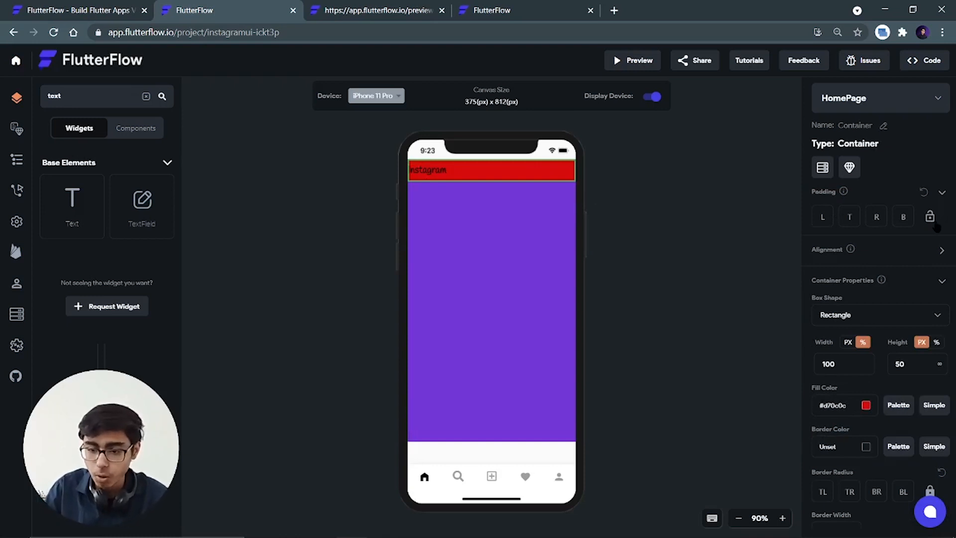
{"action": "left_click", "coordinate": [829, 215]}
{"action": "type", "text": "5"}
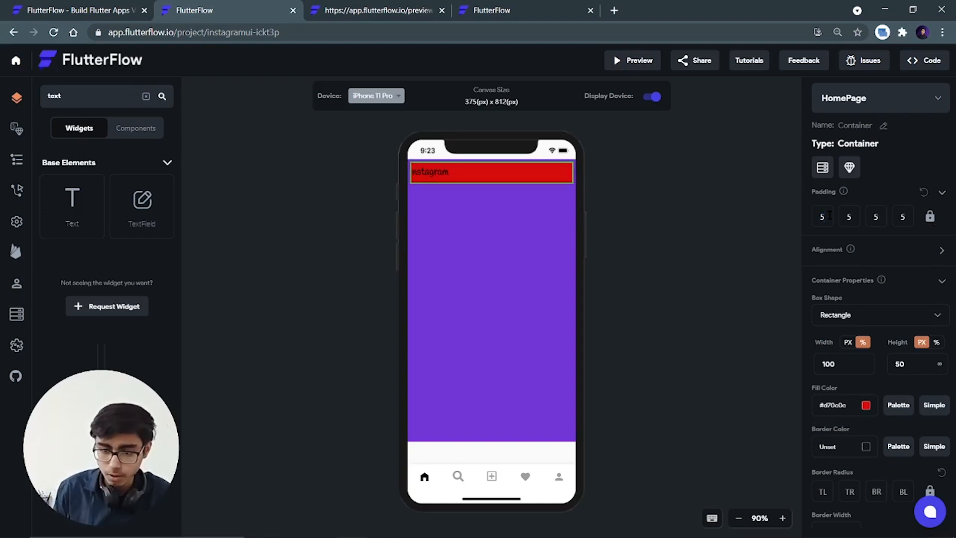
{"action": "key", "text": "BackSpace"}
{"action": "type", "text": "10"}
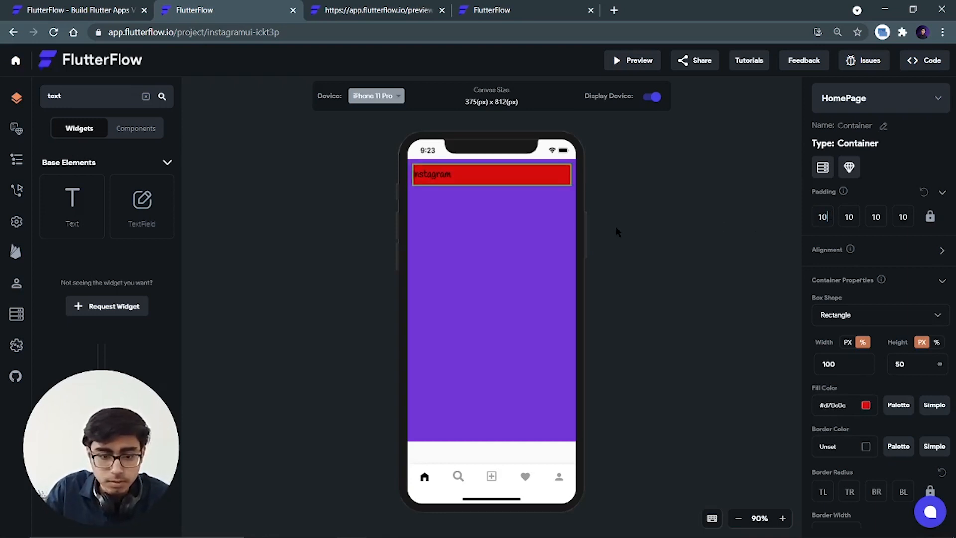
{"action": "left_click", "coordinate": [640, 231]}
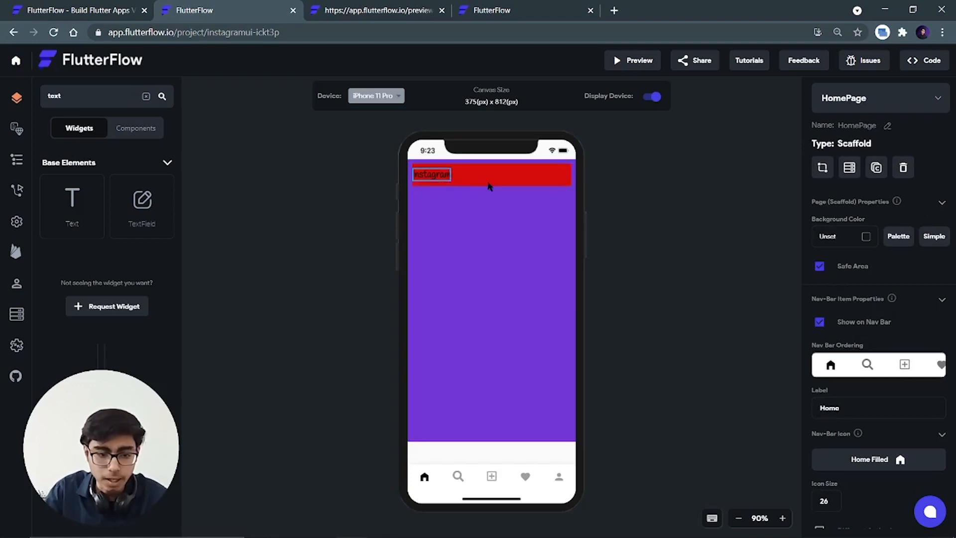
Set the red header container's padding to 5 on all four sides and deselect it
{"action": "left_click", "coordinate": [516, 182]}
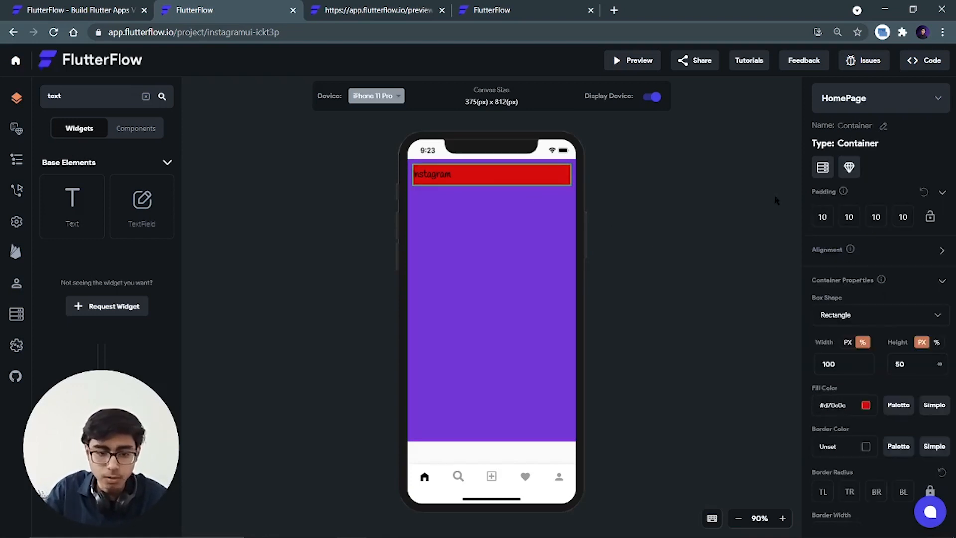
{"action": "left_click", "coordinate": [815, 217]}
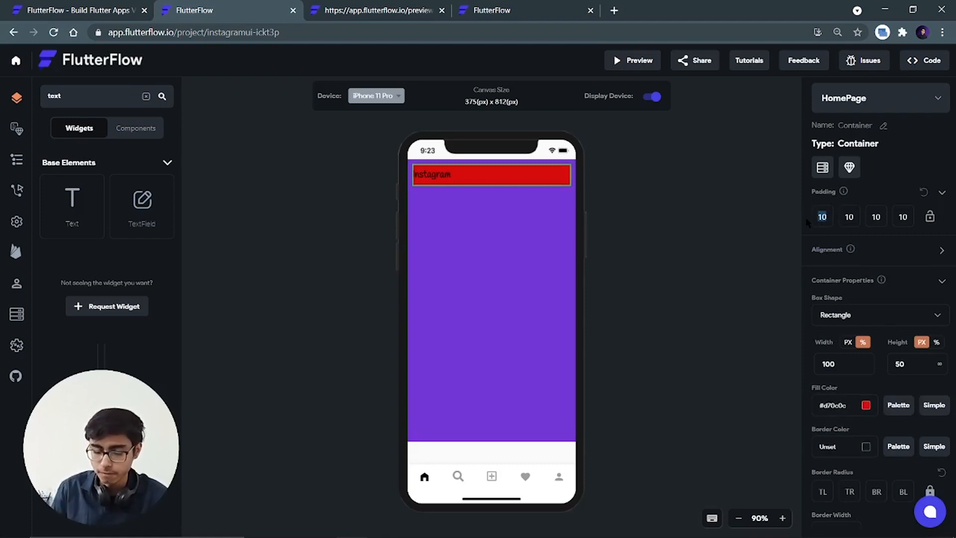
{"action": "type", "text": "5"}
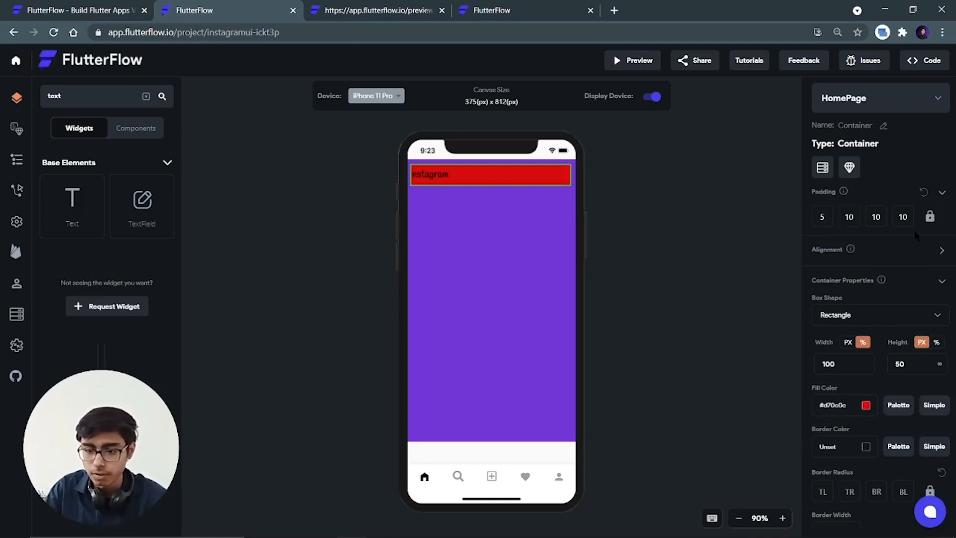
{"action": "left_click_drag", "start_coordinate": [856, 216], "coordinate": [839, 217]}
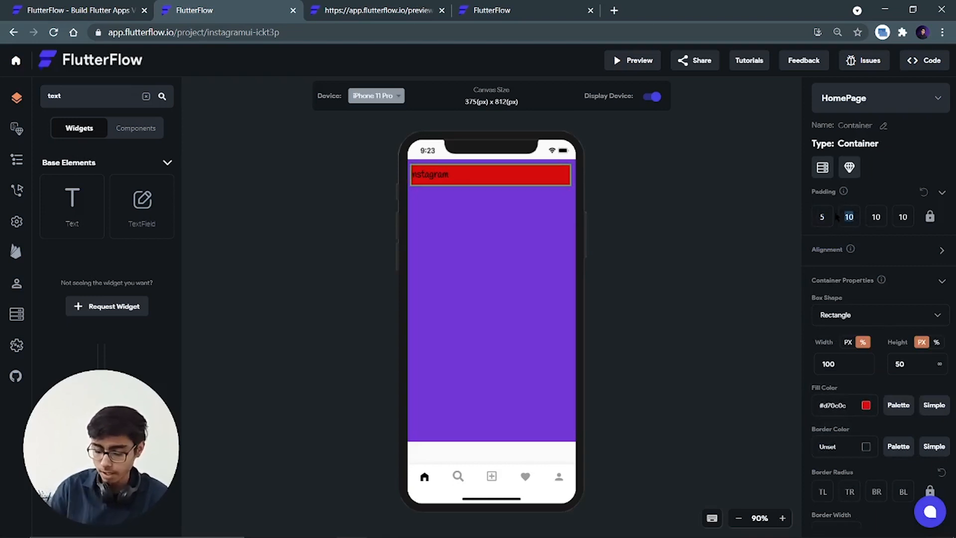
{"action": "type", "text": "5"}
{"action": "left_click", "coordinate": [617, 313]}
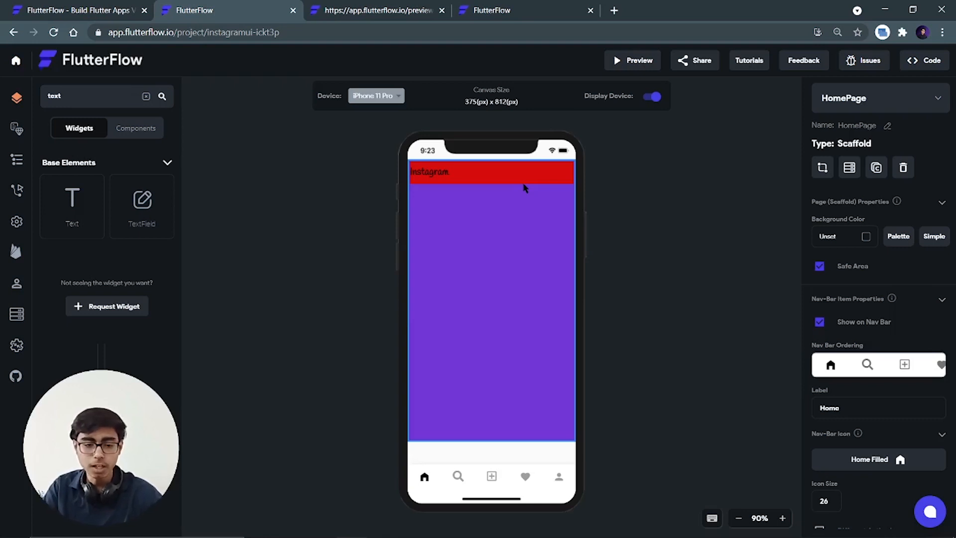
Cut the Instagram text, add a Row inside the red header container, and paste the text into that row
{"action": "left_click", "coordinate": [434, 173]}
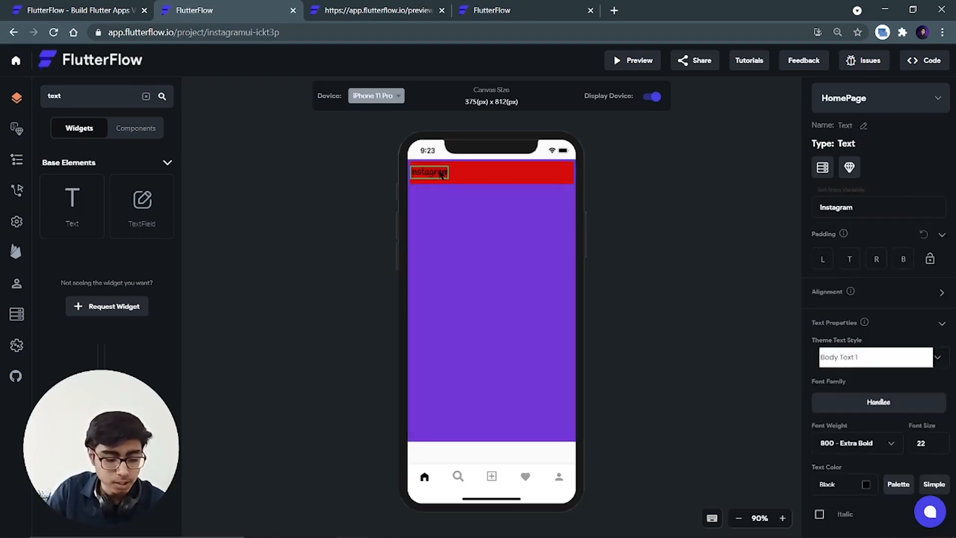
{"action": "key", "text": "ctrl+x"}
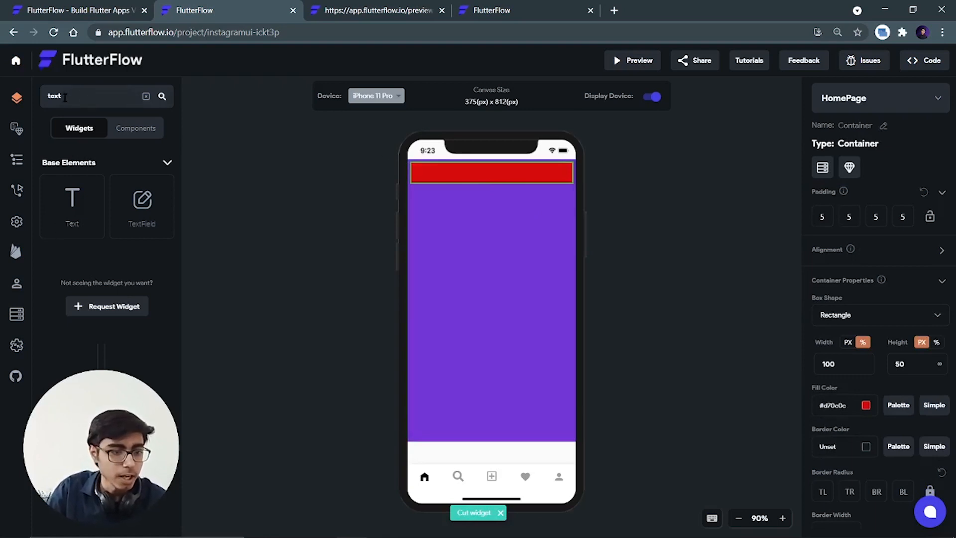
{"action": "left_click_drag", "start_coordinate": [65, 97], "coordinate": [27, 98]}
{"action": "type", "text": "row"}
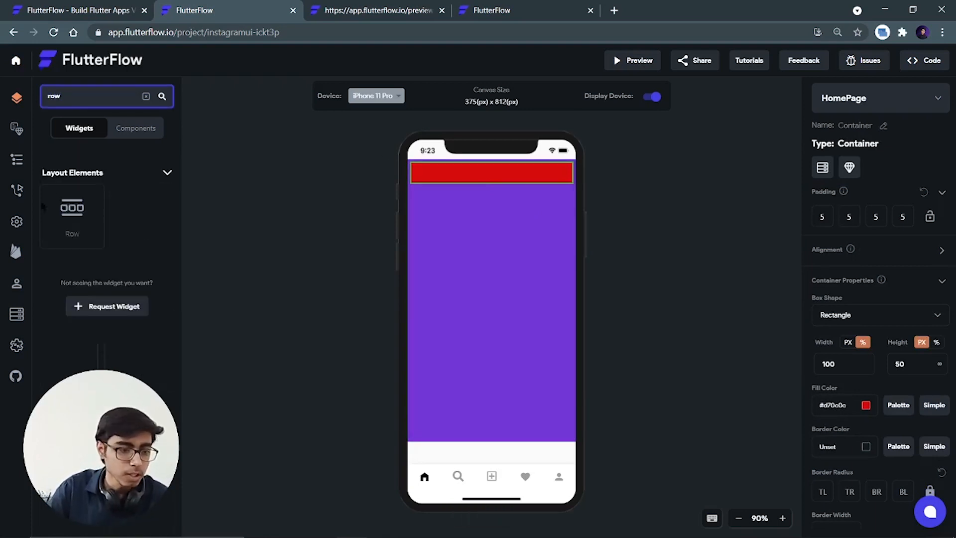
{"action": "left_click_drag", "start_coordinate": [72, 211], "coordinate": [468, 174]}
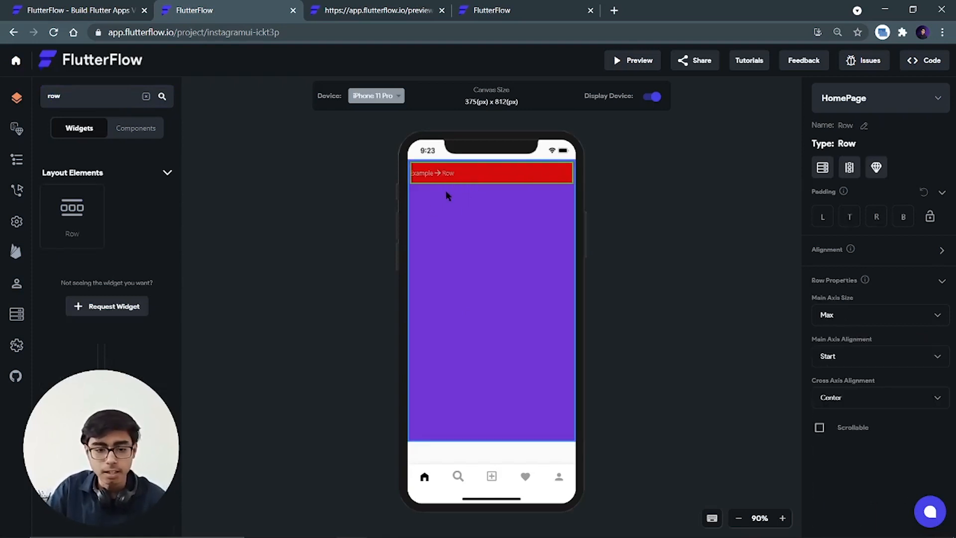
{"action": "key", "text": "ctrl+v"}
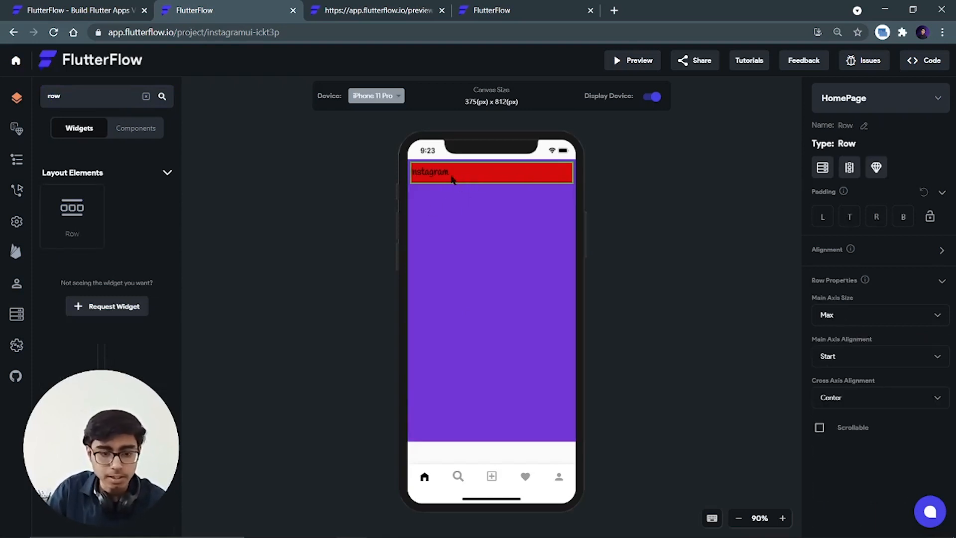
Find the icon widgets and add an IconButton beside the Instagram text in the header row
{"action": "double_click", "coordinate": [67, 96]}
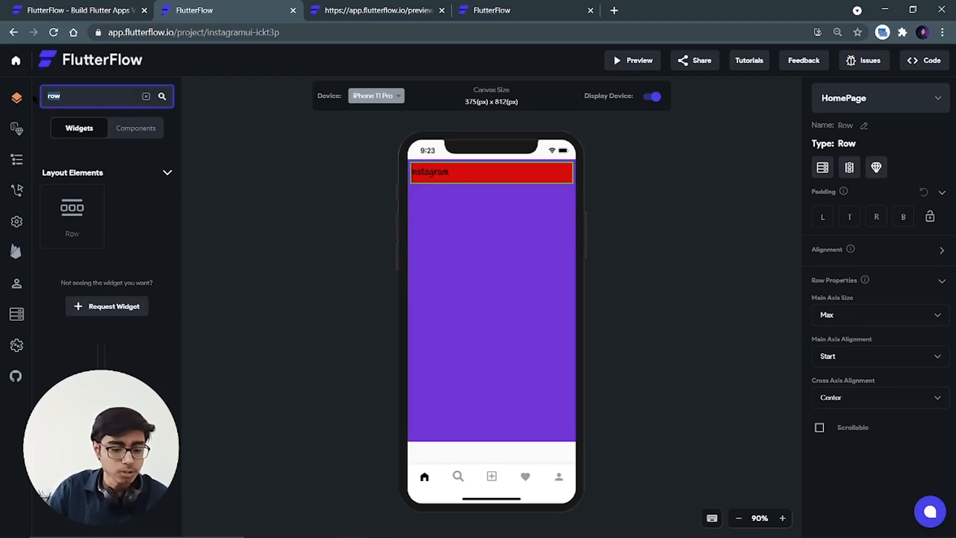
{"action": "type", "text": "icon"}
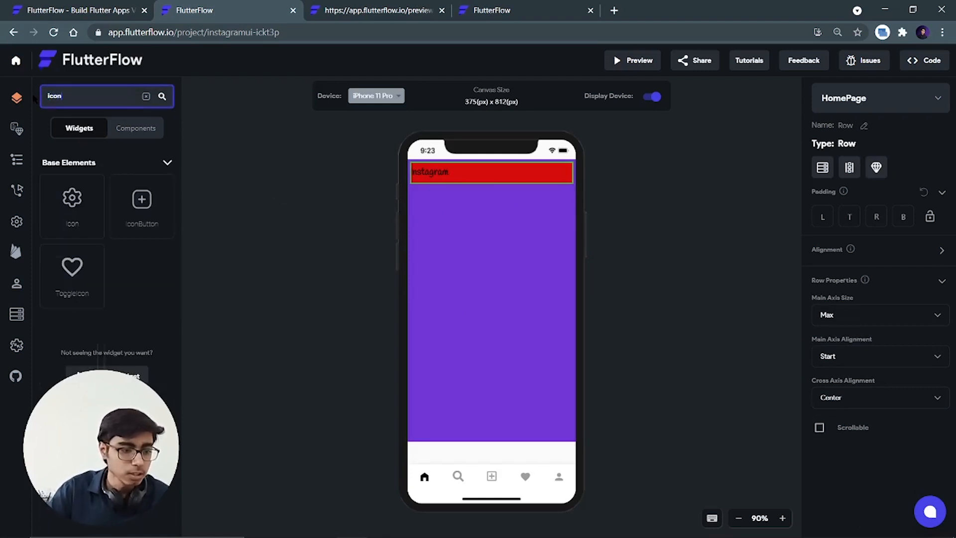
{"action": "mouse_move", "coordinate": [74, 205]}
{"action": "left_mouse_down"}
{"action": "mouse_move", "coordinate": [441, 193]}
{"action": "mouse_move", "coordinate": [520, 173]}
{"action": "mouse_move", "coordinate": [130, 208]}
{"action": "mouse_move", "coordinate": [79, 198]}
{"action": "left_mouse_up"}
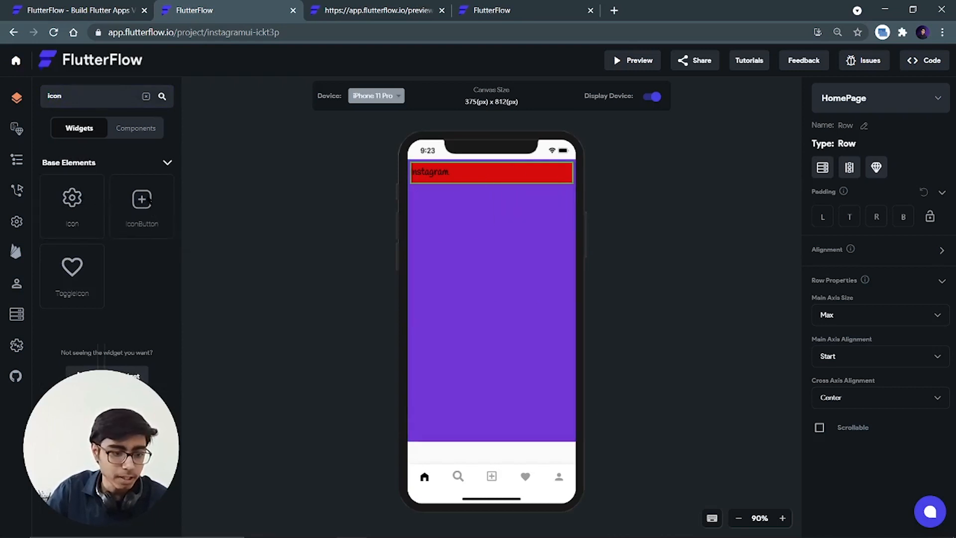
{"action": "left_click_drag", "start_coordinate": [146, 208], "coordinate": [523, 188]}
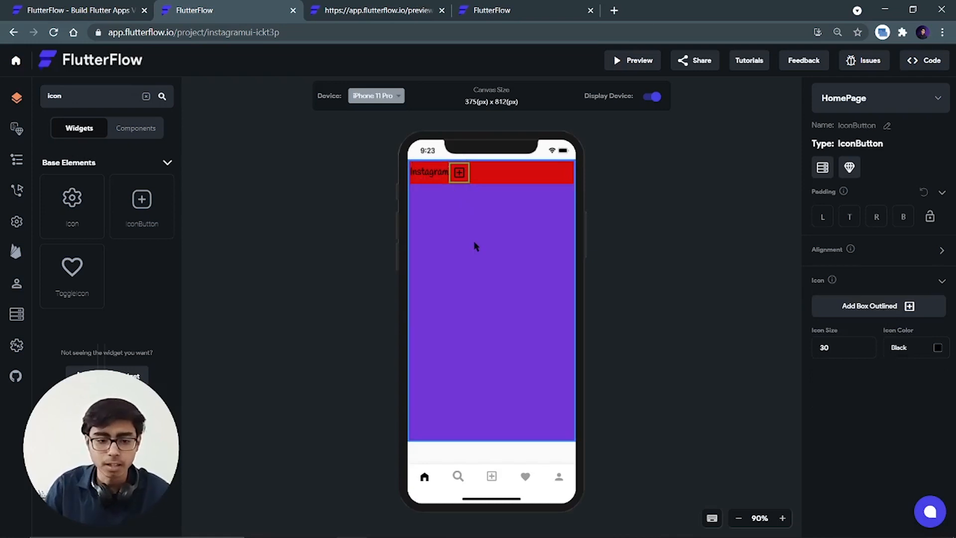
Search the icon picker for message and chat icons and change the header IconButton's icon to Chat Sharp
{"action": "left_click", "coordinate": [856, 305]}
{"action": "left_click", "coordinate": [399, 198]}
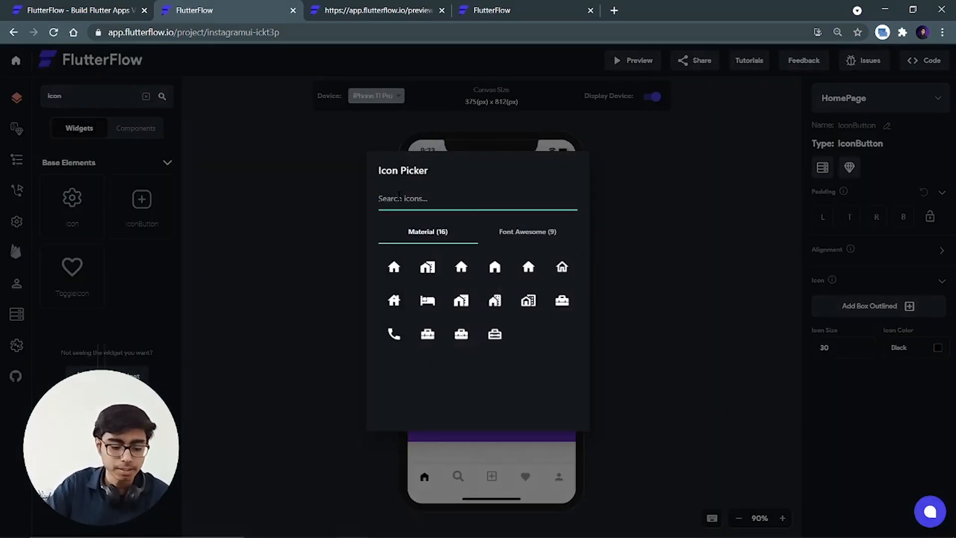
{"action": "type", "text": "mess"}
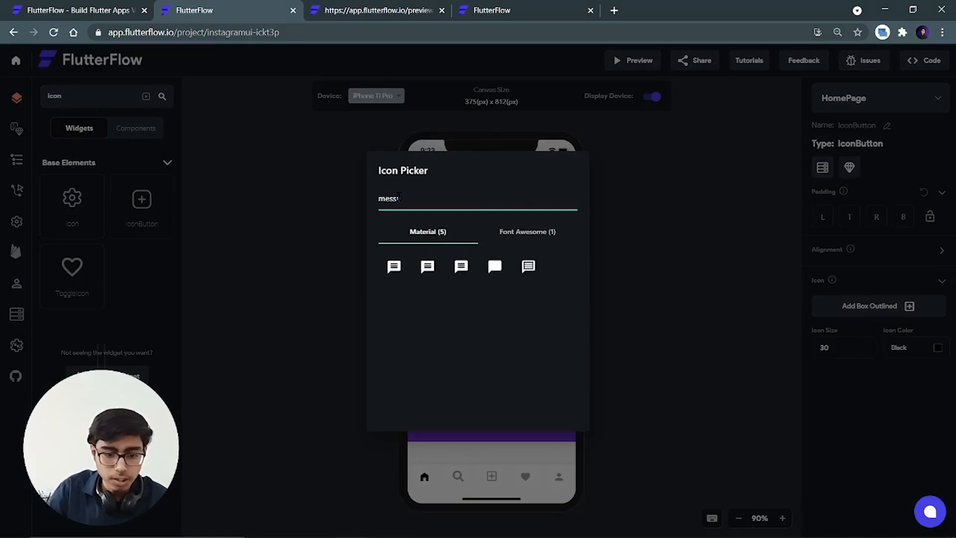
{"action": "type", "text": "a"}
{"action": "left_click", "coordinate": [530, 234]}
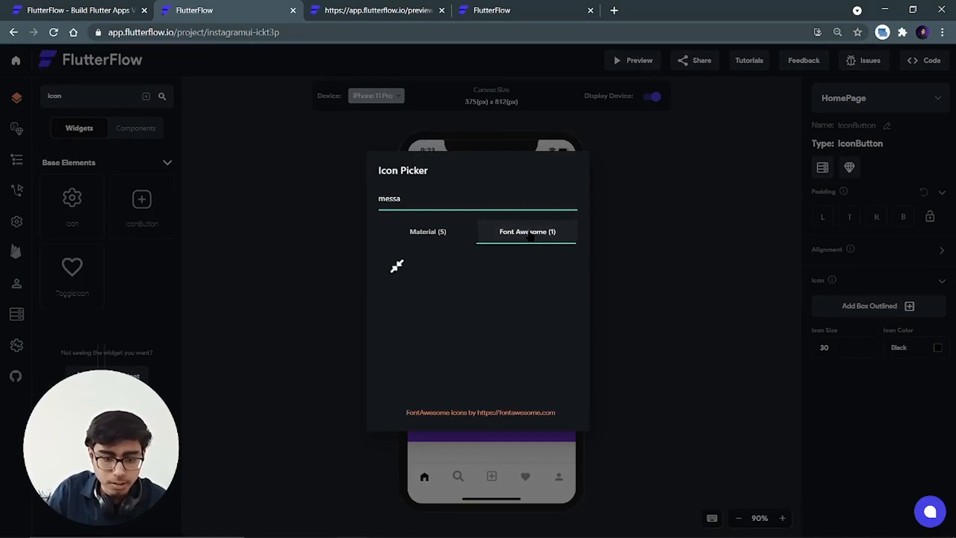
{"action": "left_click", "coordinate": [437, 236]}
{"action": "left_click_drag", "start_coordinate": [401, 199], "coordinate": [364, 203]}
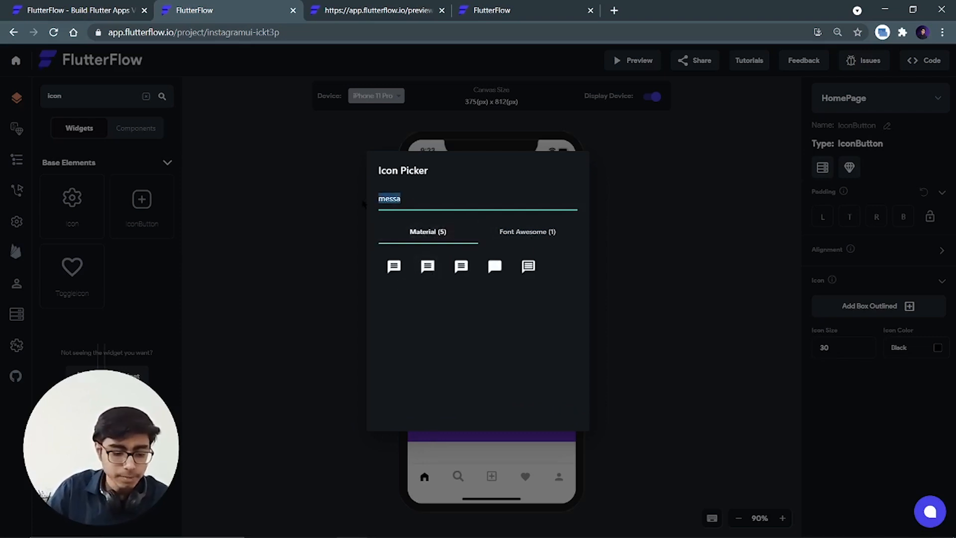
{"action": "type", "text": "chat"}
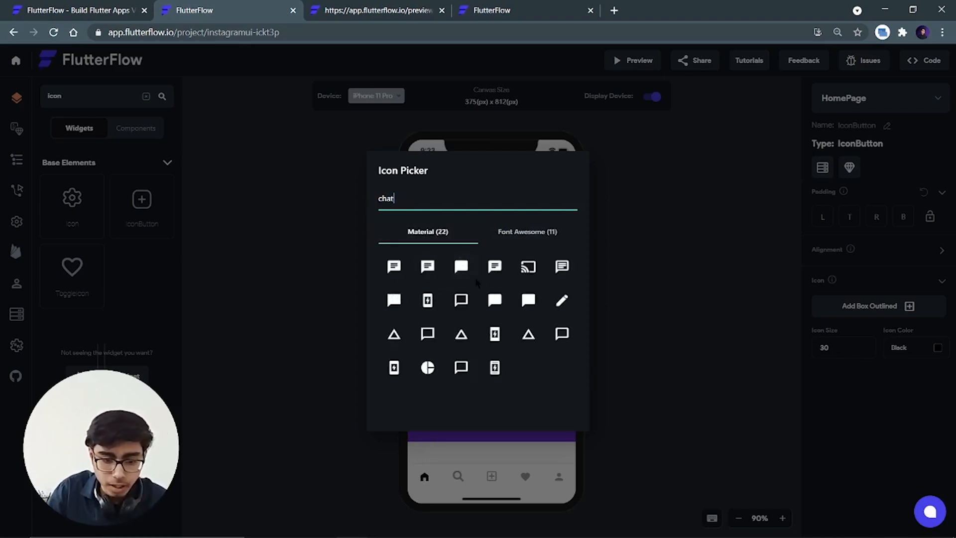
{"action": "left_click", "coordinate": [437, 275]}
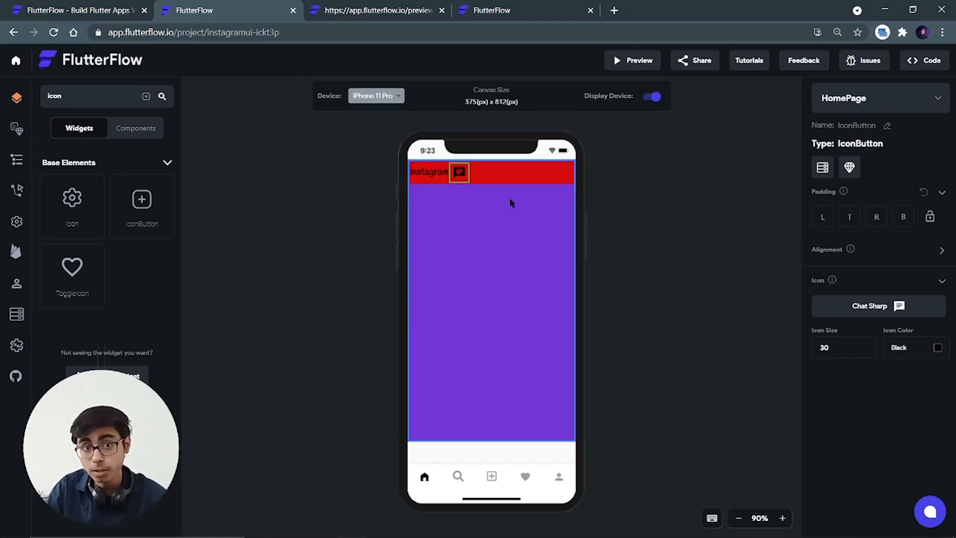
Set the header row's main axis alignment to Space Between and deselect it
{"action": "left_click", "coordinate": [17, 160]}
{"action": "left_click", "coordinate": [119, 263]}
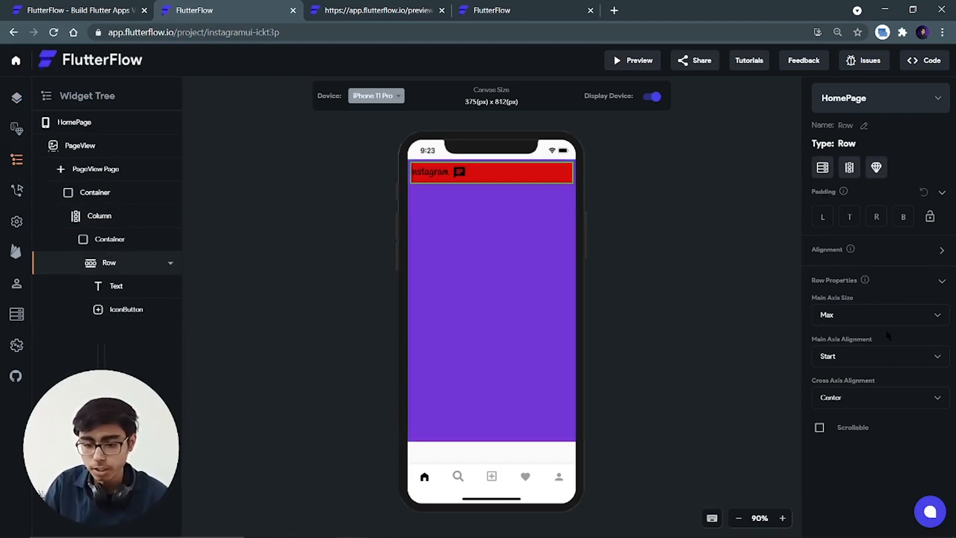
{"action": "left_click", "coordinate": [863, 355]}
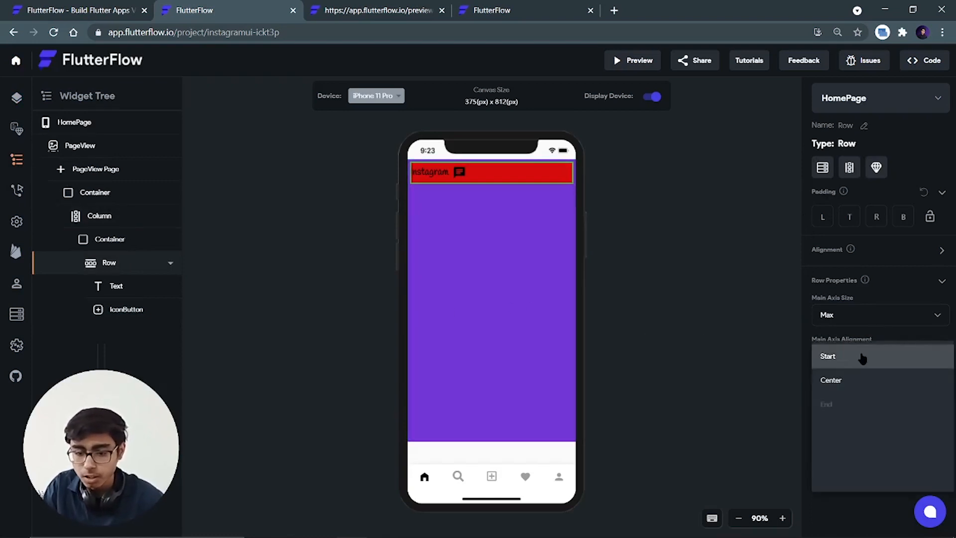
{"action": "left_click", "coordinate": [860, 476]}
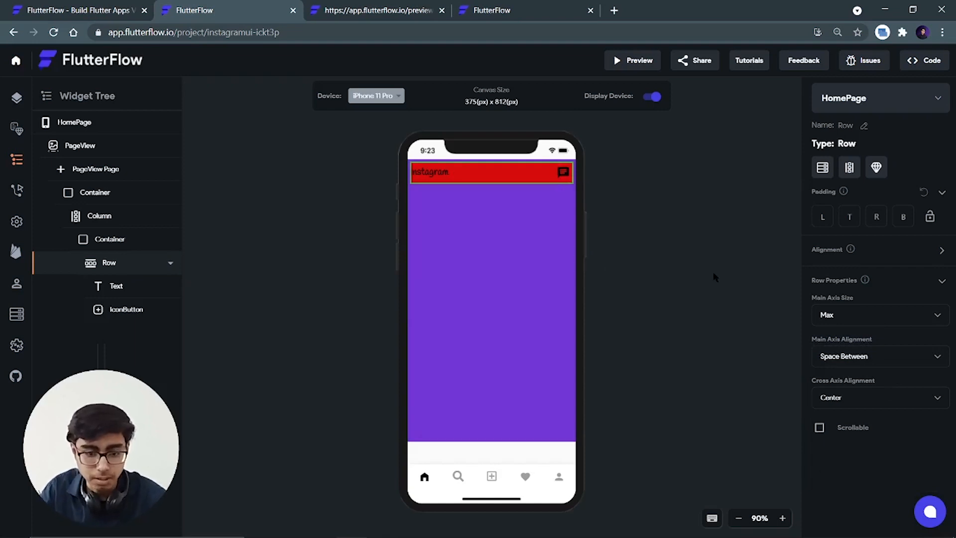
{"action": "left_click", "coordinate": [617, 264]}
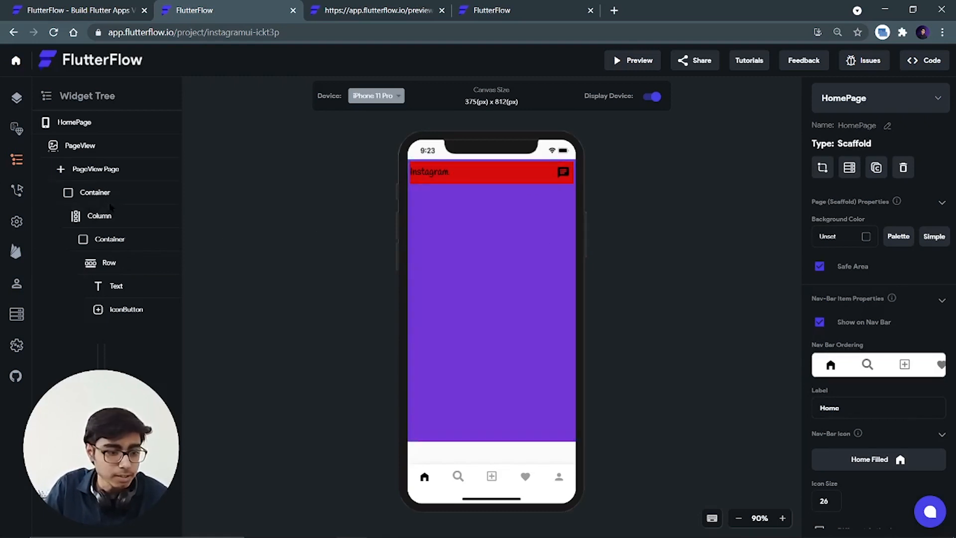
Change the red header container's fill color to white and deselect it
{"action": "left_click", "coordinate": [111, 239]}
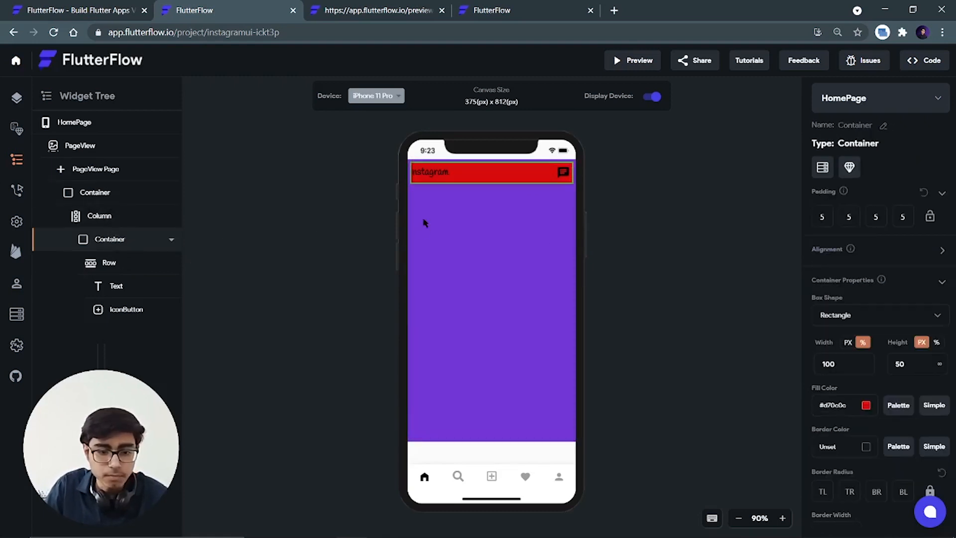
{"action": "left_click", "coordinate": [866, 405]}
{"action": "left_click_drag", "start_coordinate": [374, 269], "coordinate": [321, 187]}
{"action": "left_click", "coordinate": [573, 363]}
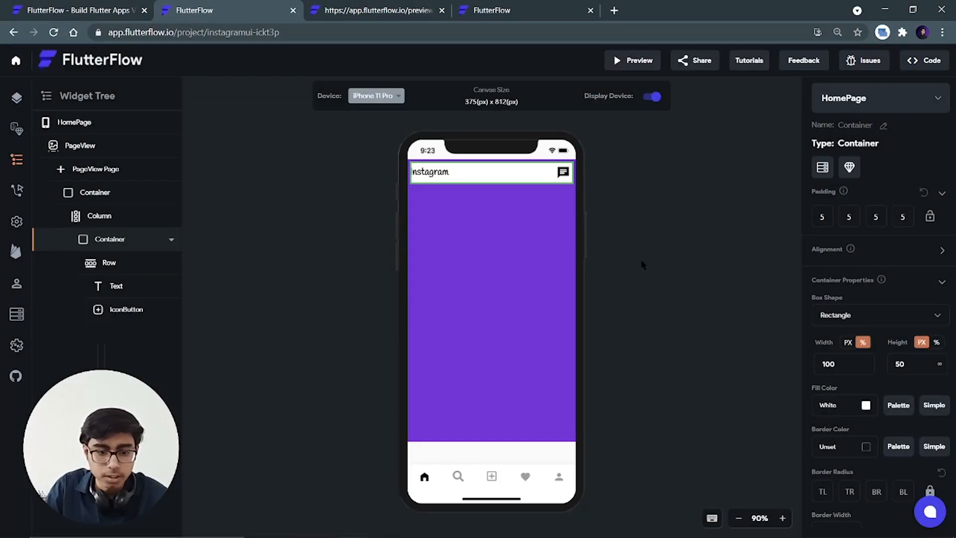
{"action": "left_click", "coordinate": [643, 264]}
Change the purple outer container's fill color to white and deselect it
{"action": "left_click", "coordinate": [497, 254]}
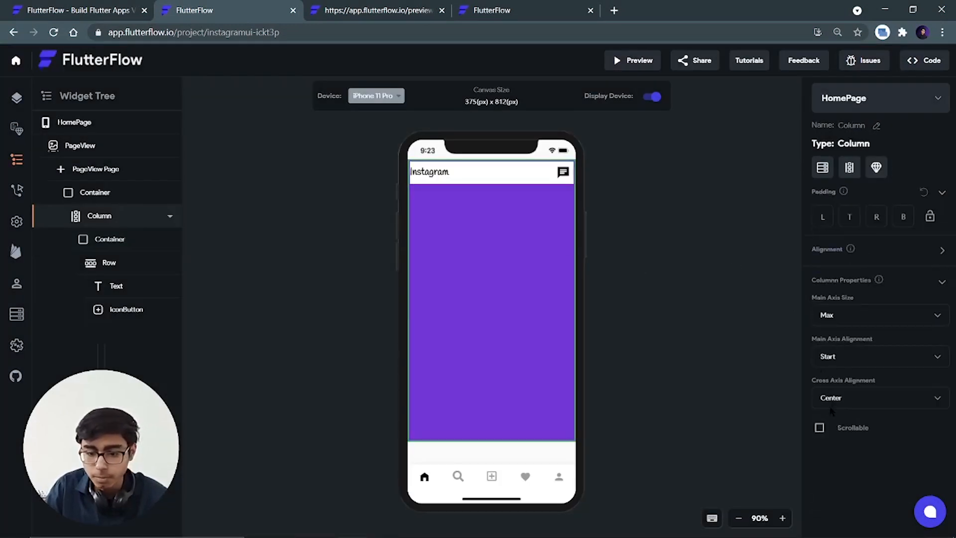
{"action": "left_click", "coordinate": [100, 193]}
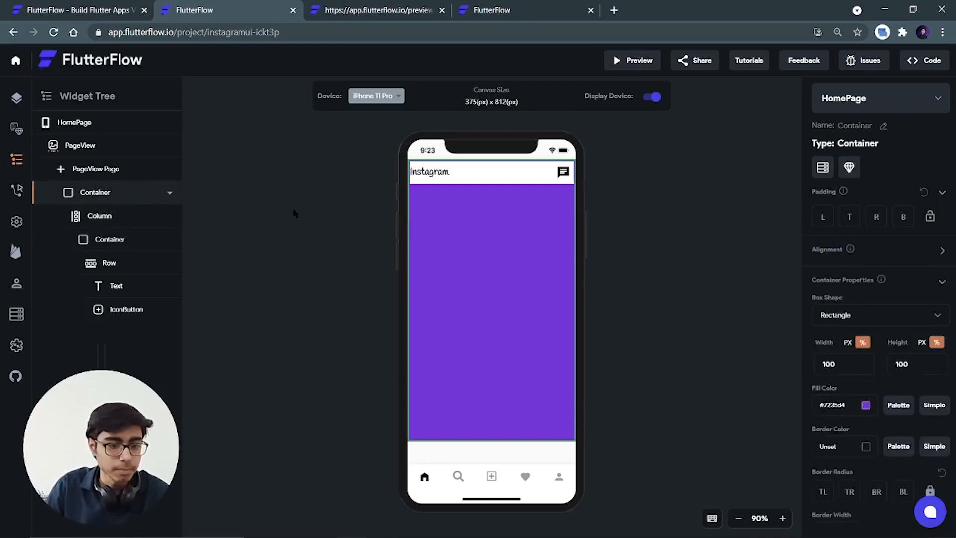
{"action": "left_click", "coordinate": [867, 407]}
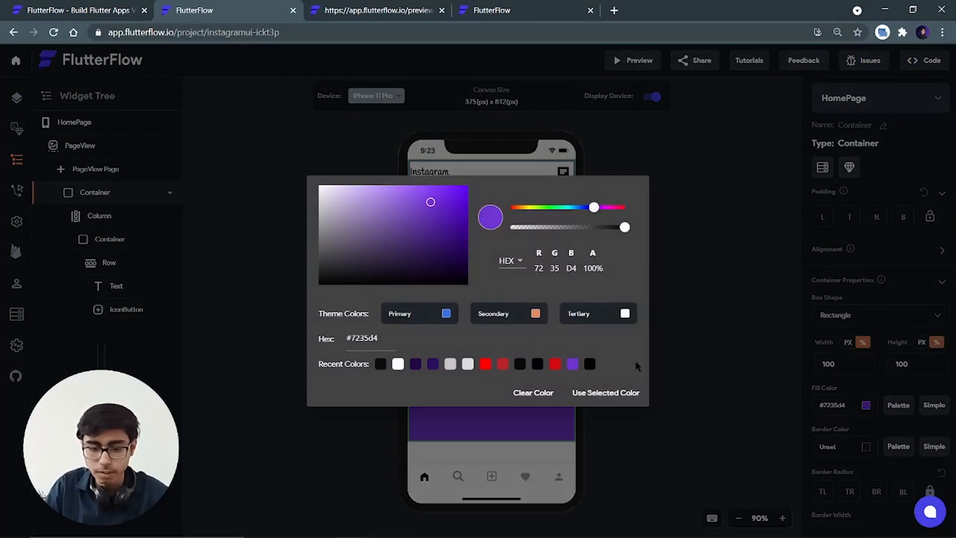
{"action": "left_click_drag", "start_coordinate": [390, 249], "coordinate": [315, 181]}
{"action": "left_click", "coordinate": [607, 393]}
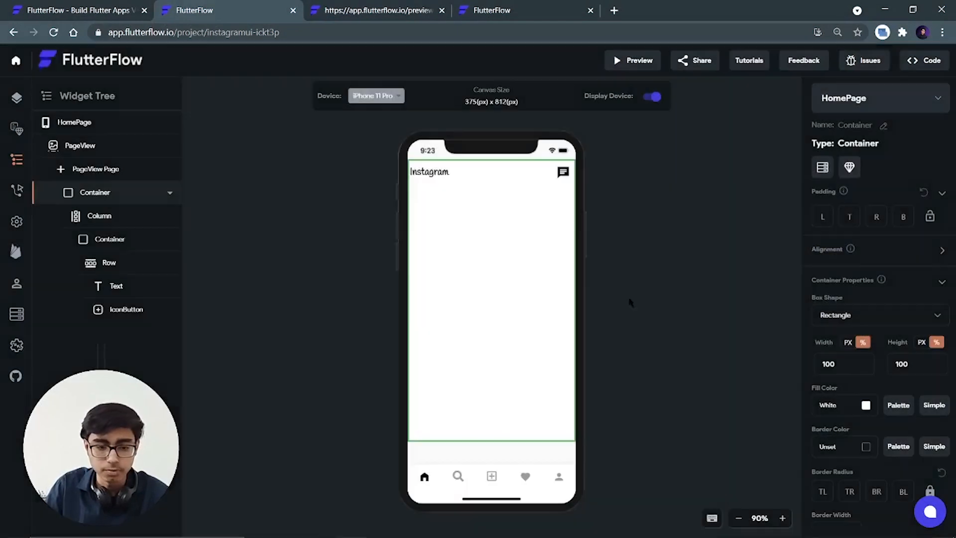
{"action": "left_click", "coordinate": [649, 314]}
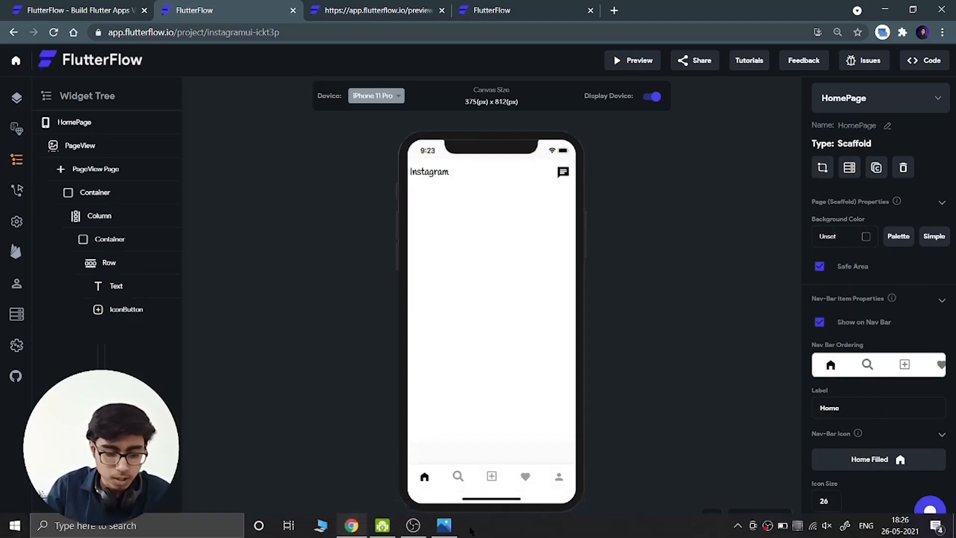
Examine the reference image Instagram-Home.png in Photos for the section below the header, and close it
{"action": "left_click", "coordinate": [444, 529]}
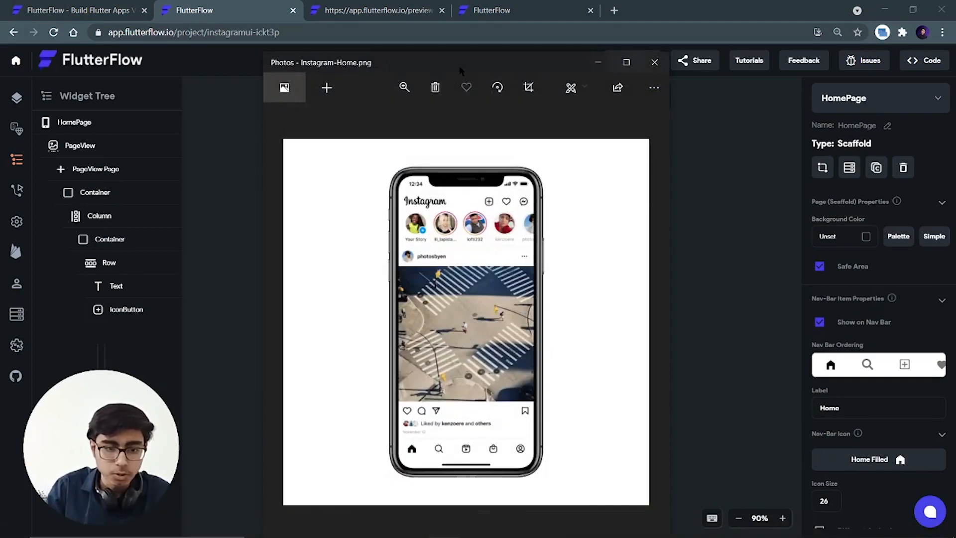
{"action": "mouse_move", "coordinate": [461, 67]}
{"action": "left_mouse_down"}
{"action": "mouse_move", "coordinate": [482, 52]}
{"action": "mouse_move", "coordinate": [477, 69]}
{"action": "left_mouse_up"}
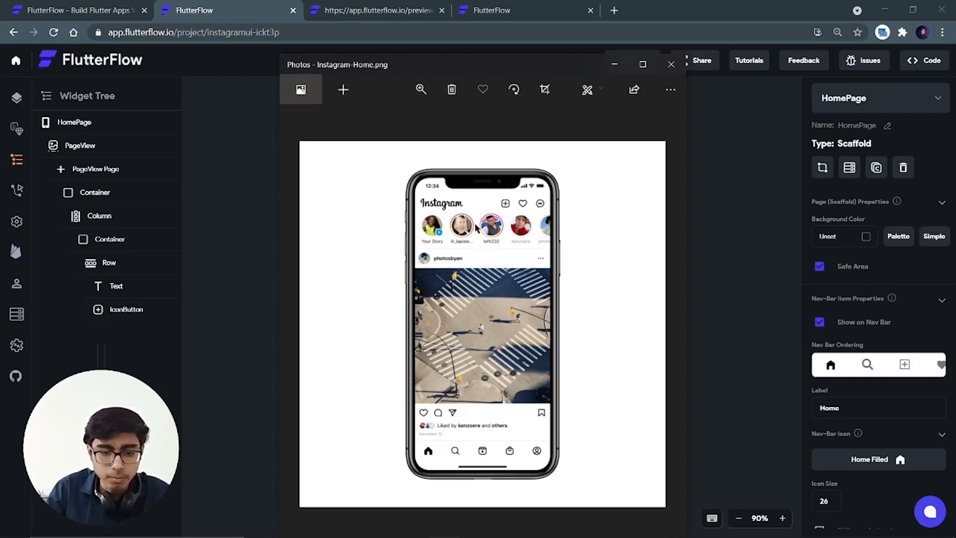
{"action": "left_click", "coordinate": [671, 63]}
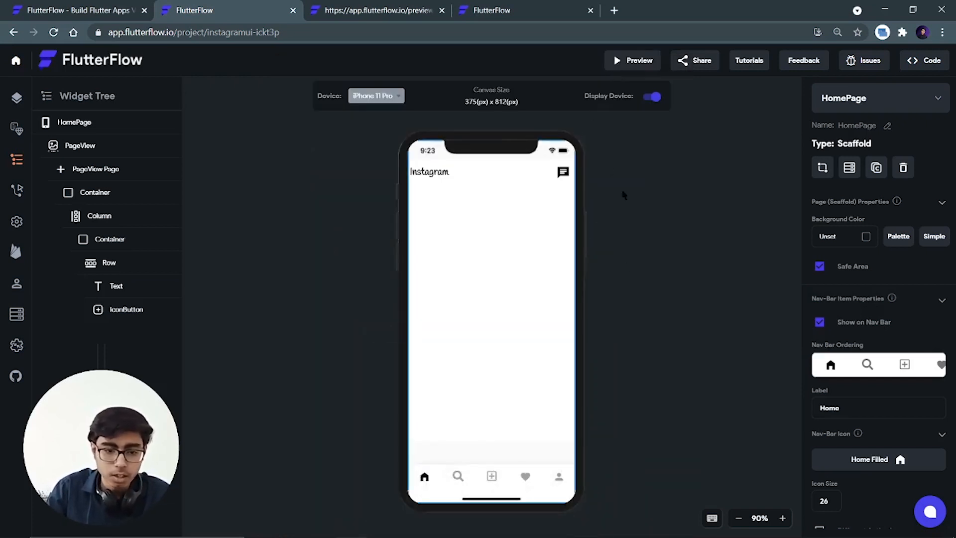
Find the Container widget and add one to the column directly below the Instagram header
{"action": "left_click", "coordinate": [16, 97]}
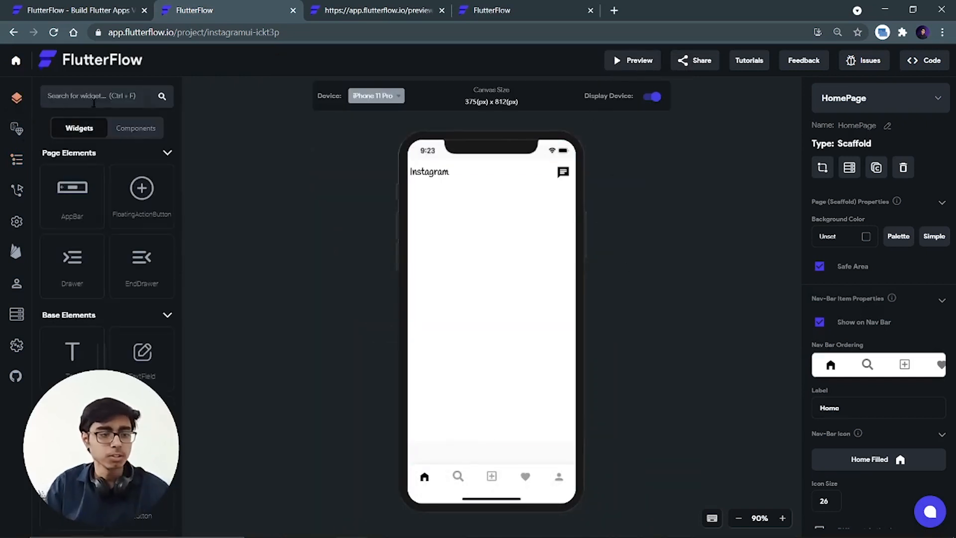
{"action": "left_click", "coordinate": [113, 98]}
{"action": "type", "text": "conta"}
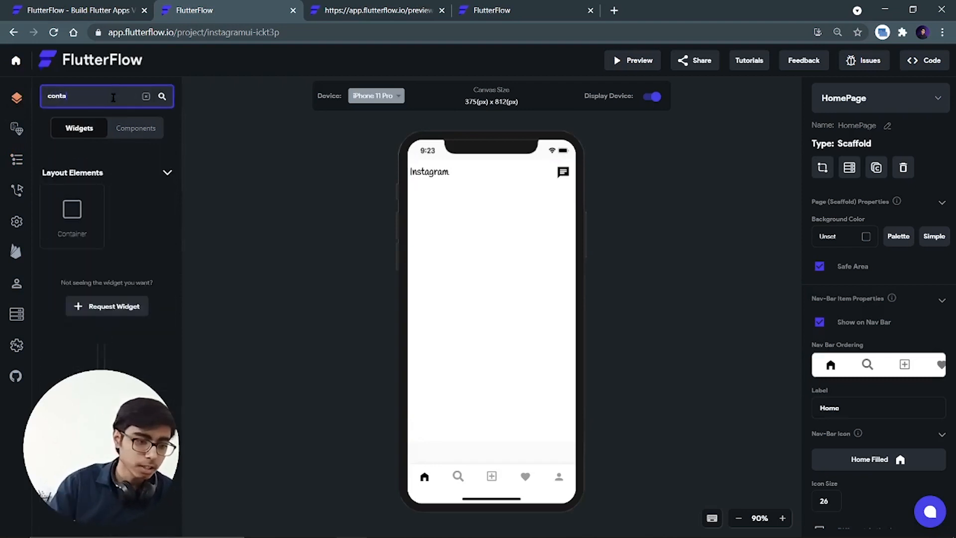
{"action": "left_click_drag", "start_coordinate": [55, 222], "coordinate": [477, 196]}
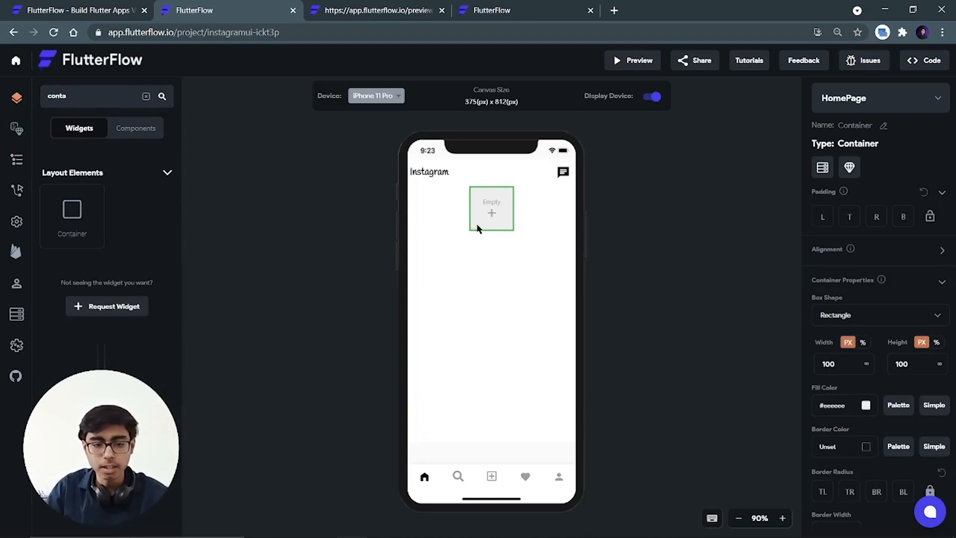
Size the new container to 100% width and 85 px height, and deselect it
{"action": "left_click", "coordinate": [863, 342]}
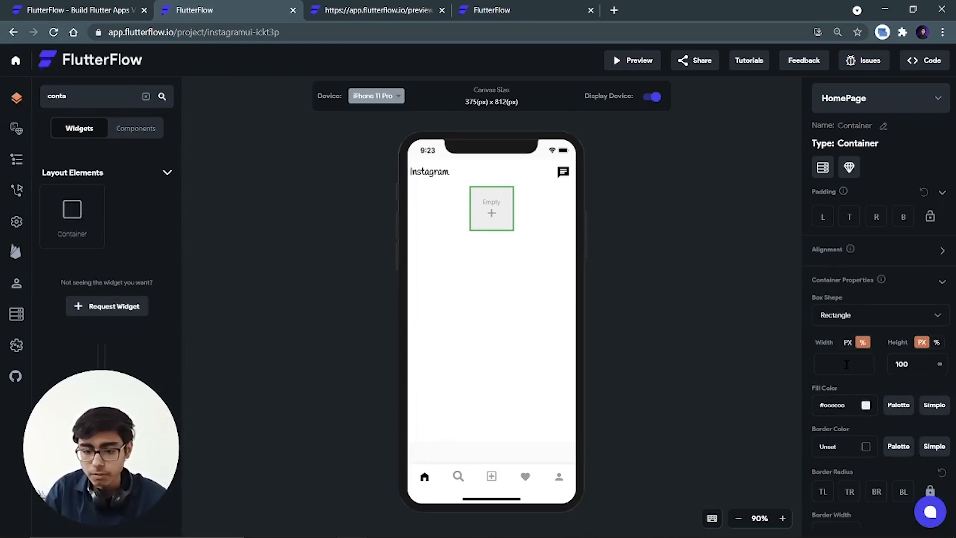
{"action": "type", "text": "100"}
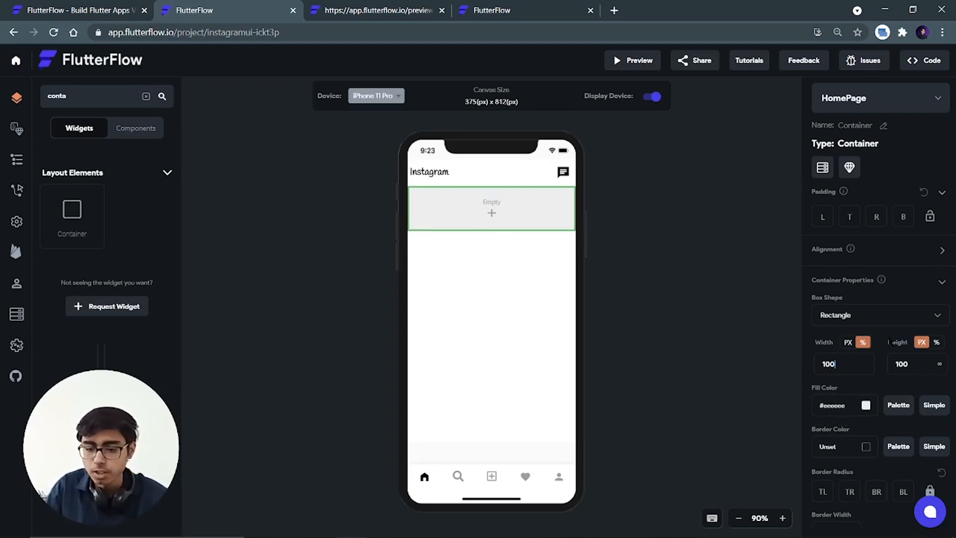
{"action": "left_click_drag", "start_coordinate": [914, 365], "coordinate": [884, 364]}
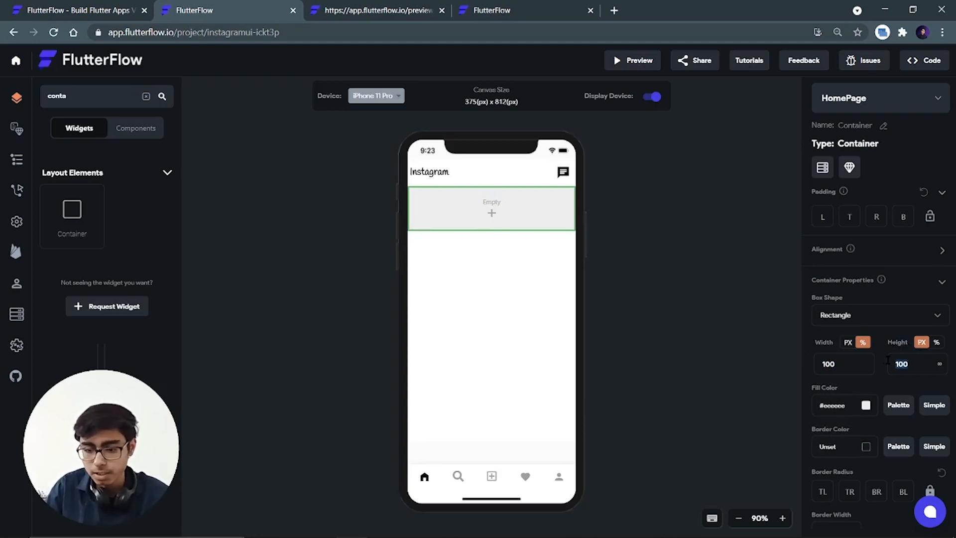
{"action": "type", "text": "80"}
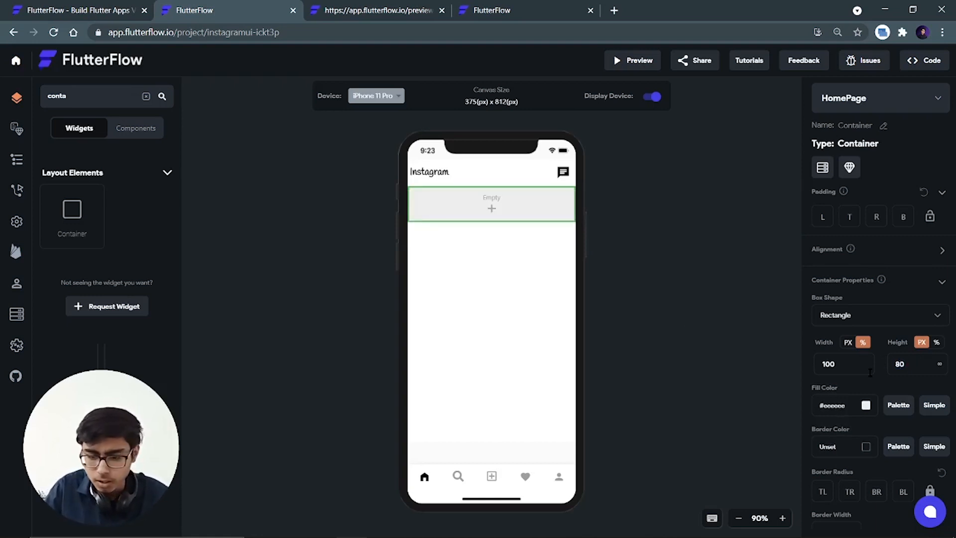
{"action": "key", "text": "BackSpace"}
{"action": "type", "text": "5"}
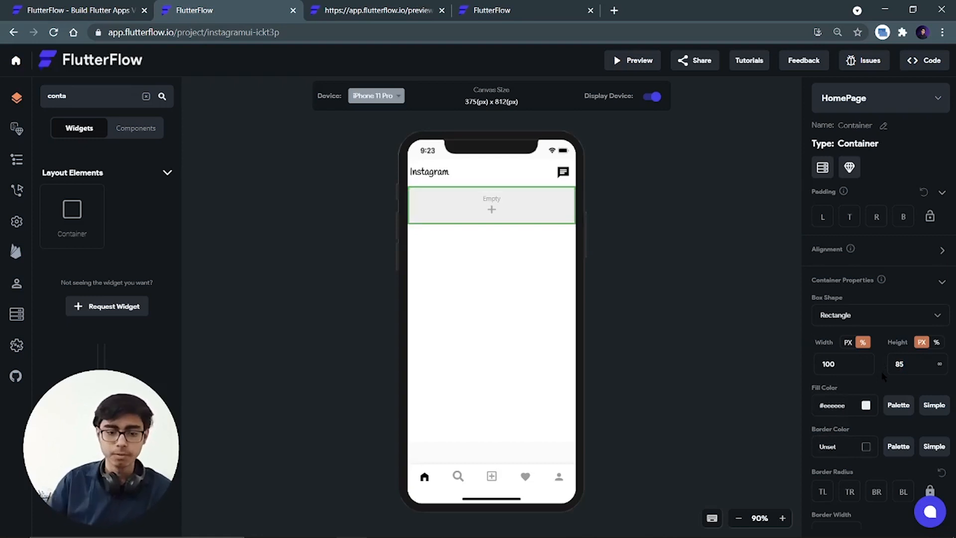
{"action": "left_click", "coordinate": [711, 368]}
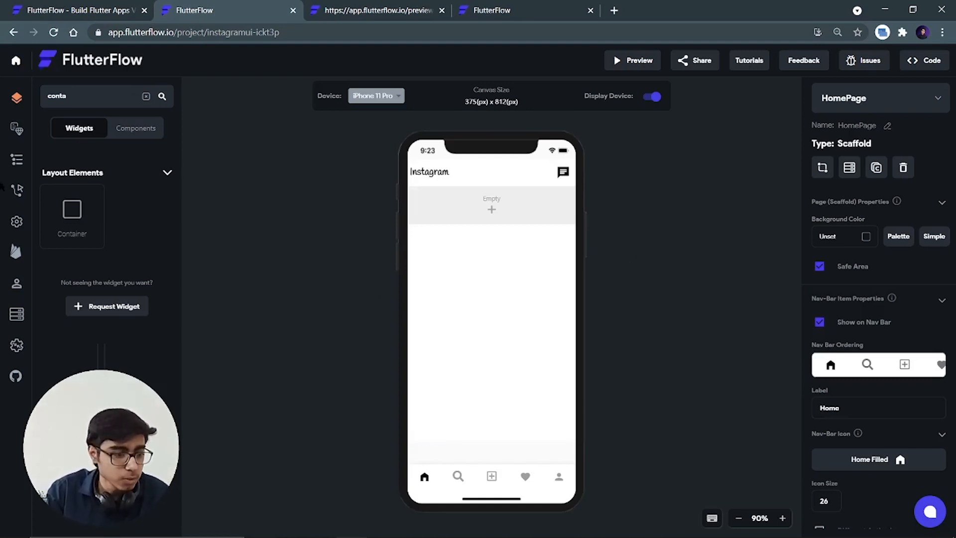
{"action": "double_click", "coordinate": [79, 96]}
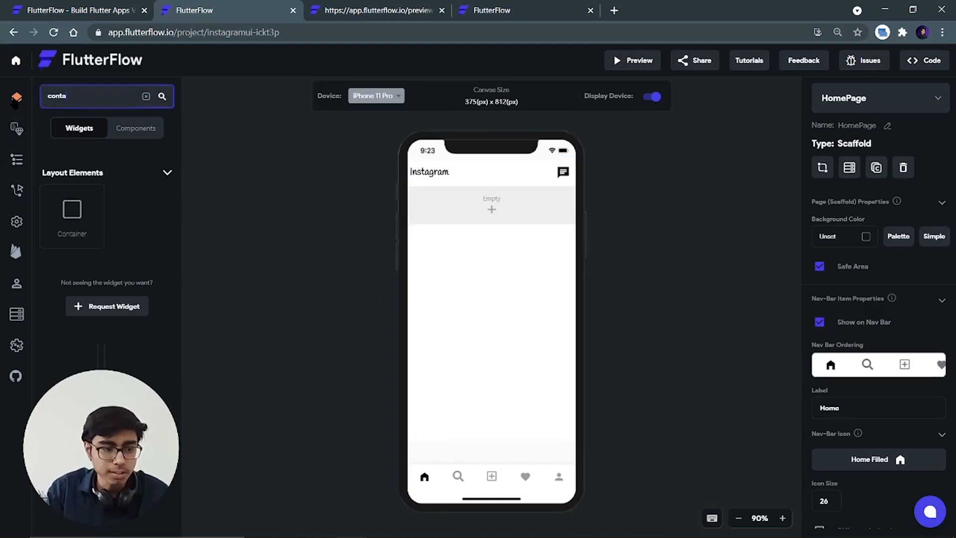
{"action": "type", "text": "circle"}
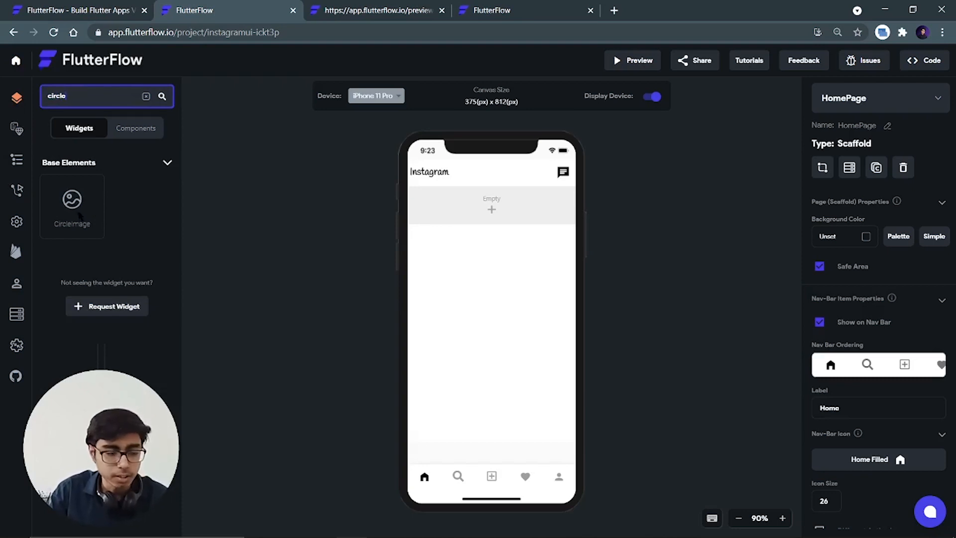
{"action": "left_click_drag", "start_coordinate": [78, 214], "coordinate": [442, 201]}
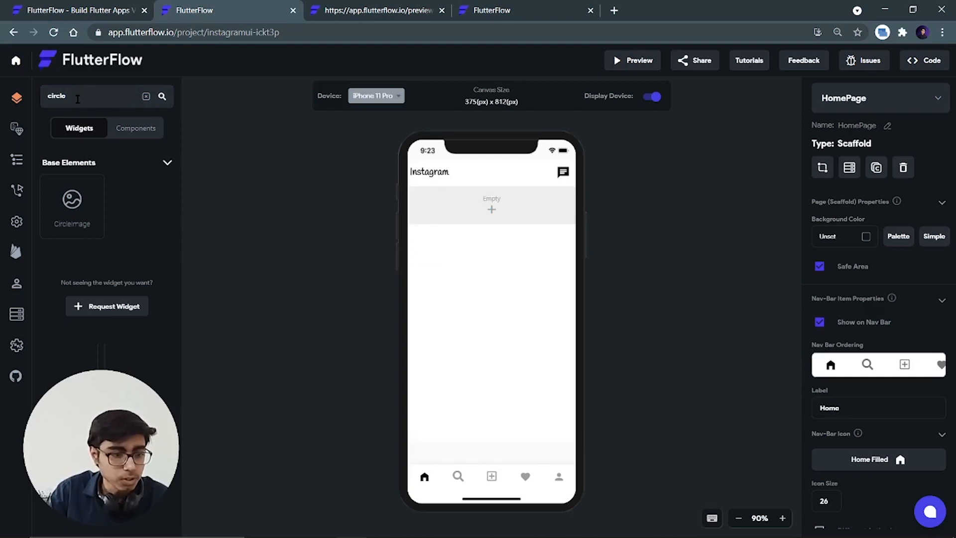
Add a ListView inside the empty container below the Instagram header and set its axis to Horizontal
{"action": "left_click_drag", "start_coordinate": [80, 99], "coordinate": [19, 104]}
{"action": "key", "text": "ctrl+a"}
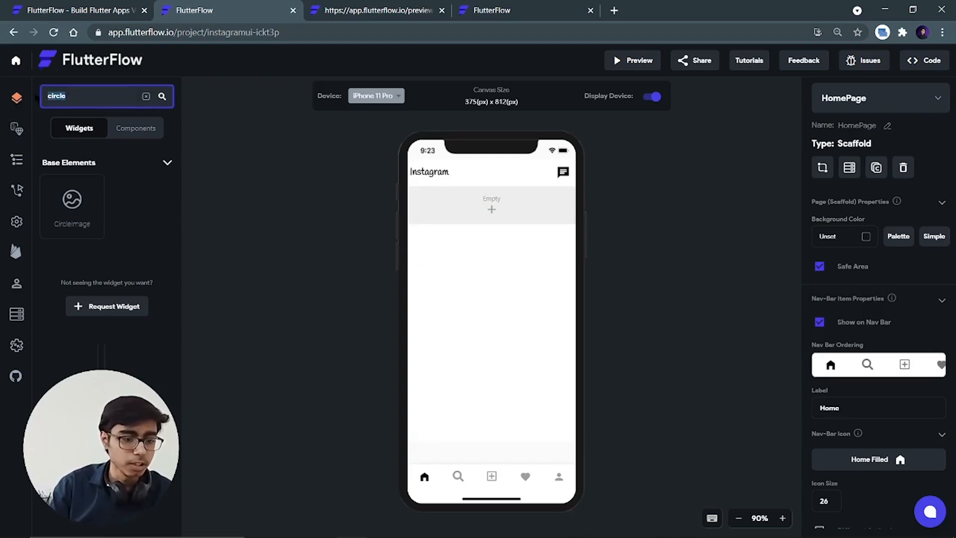
{"action": "key", "text": "BackSpace"}
{"action": "type", "text": "list"}
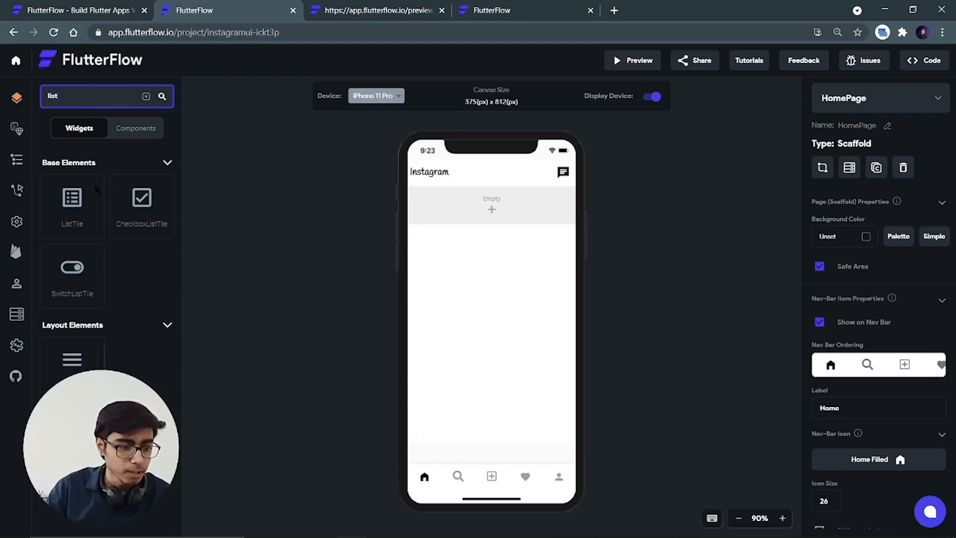
{"action": "left_click_drag", "start_coordinate": [86, 369], "coordinate": [453, 200]}
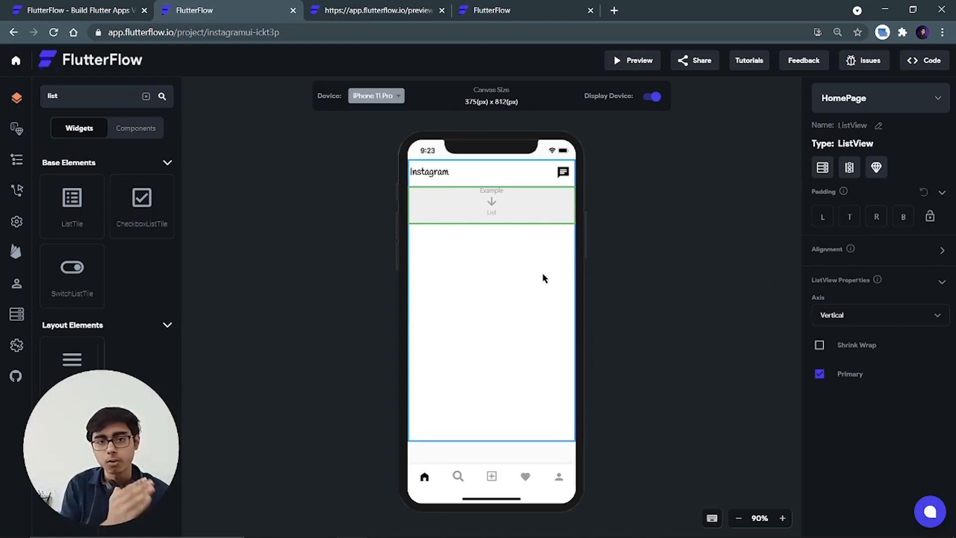
{"action": "left_click", "coordinate": [881, 321]}
{"action": "left_click", "coordinate": [879, 340]}
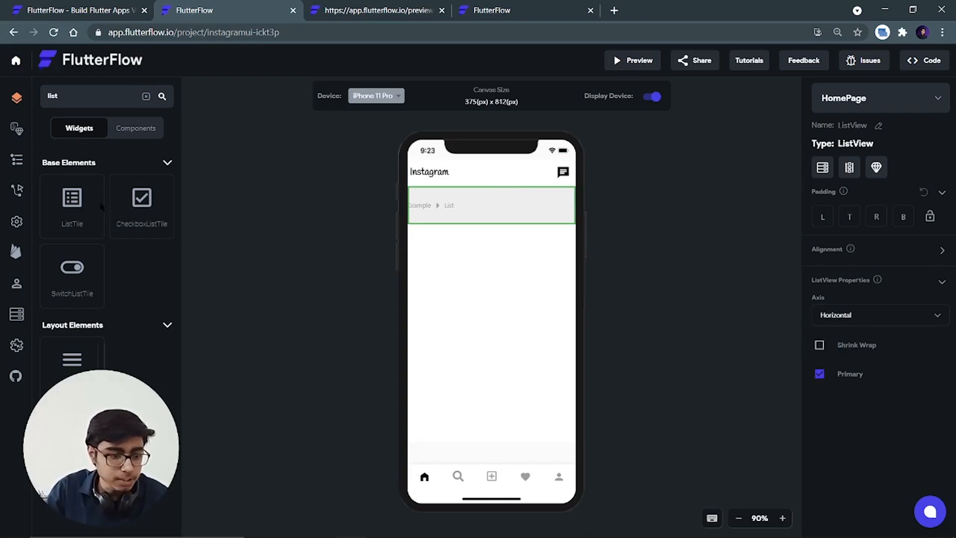
Set the padding of the container holding the ListView to 5 on all sides, and deselect it
{"action": "left_click", "coordinate": [17, 161]}
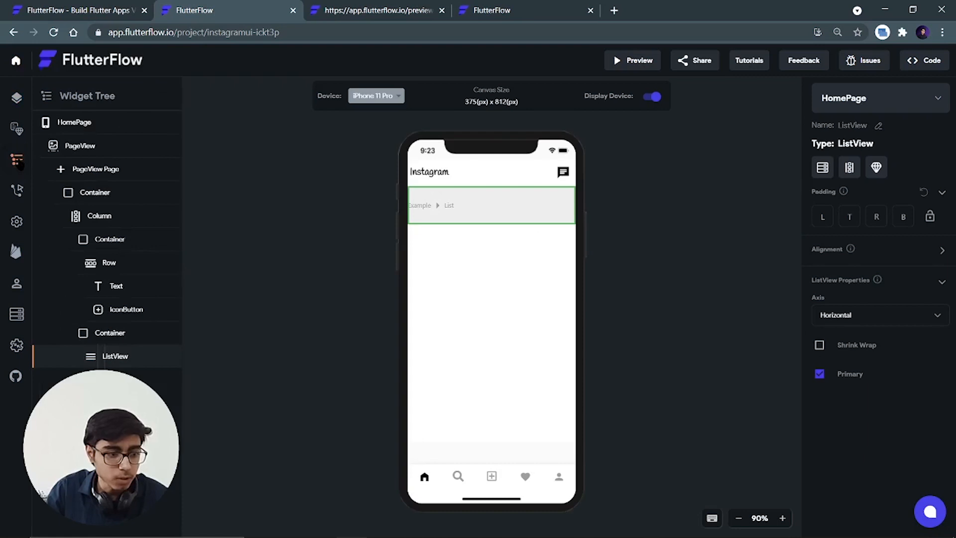
{"action": "left_click", "coordinate": [106, 333]}
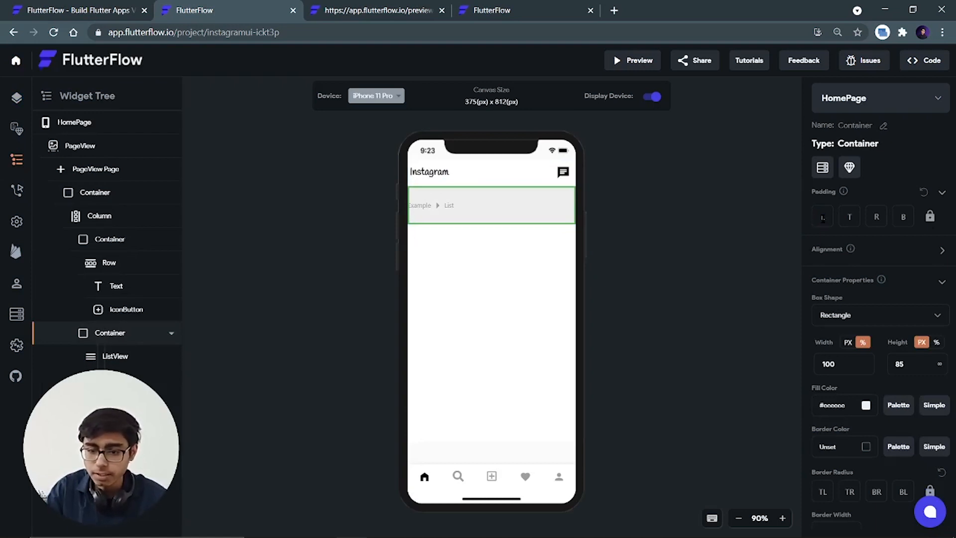
{"action": "left_click", "coordinate": [823, 217]}
{"action": "type", "text": "5"}
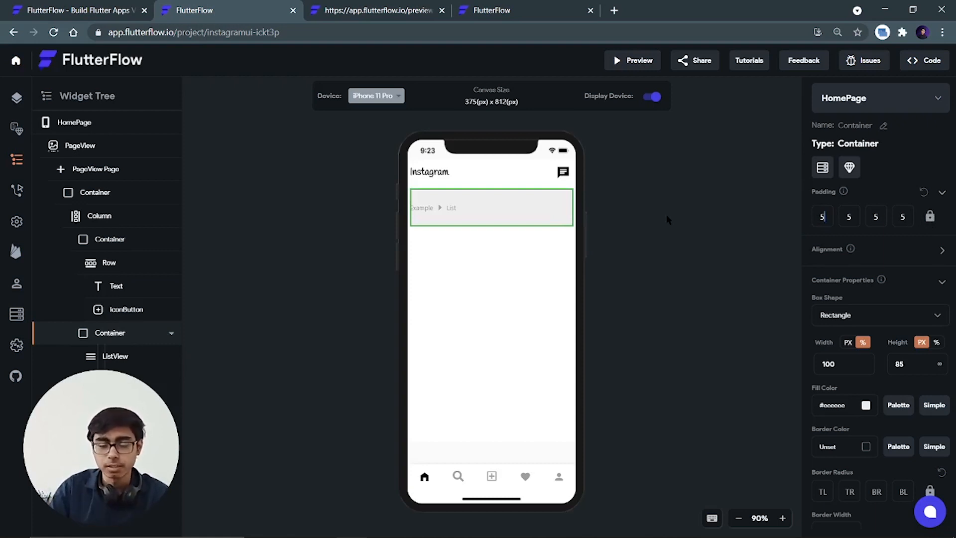
{"action": "left_click", "coordinate": [676, 253]}
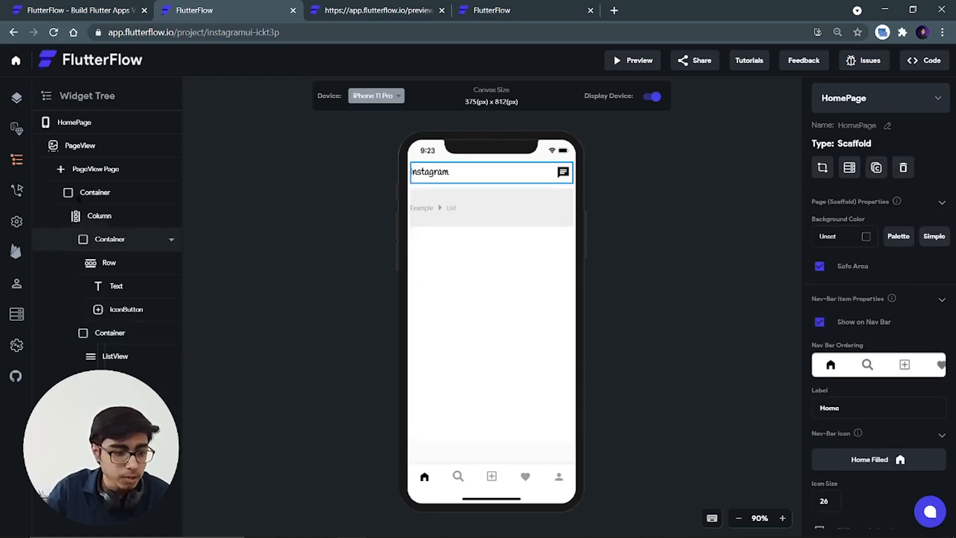
Add a CircleImage directly into the horizontal ListView, inspect it, and delete it again
{"action": "left_click", "coordinate": [117, 365]}
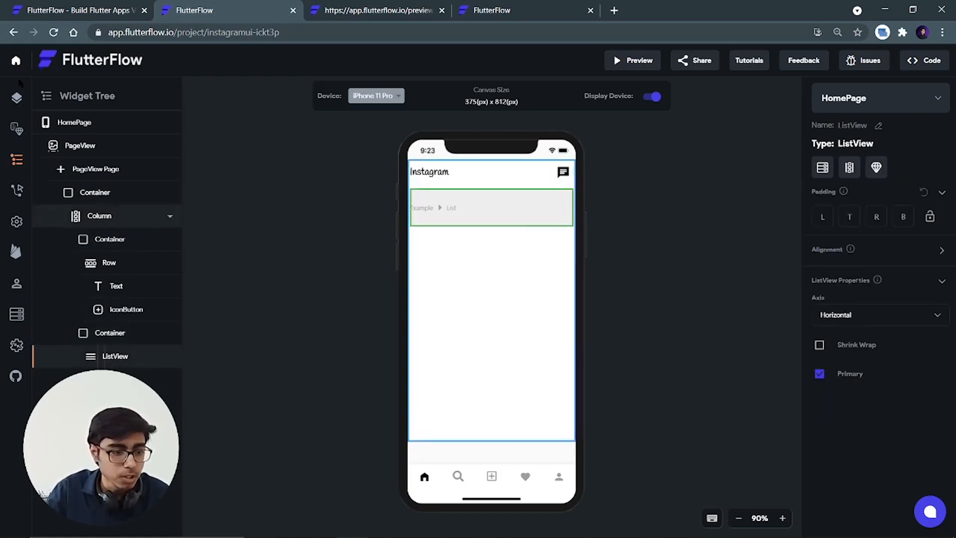
{"action": "left_click", "coordinate": [16, 98]}
{"action": "left_click", "coordinate": [94, 97]}
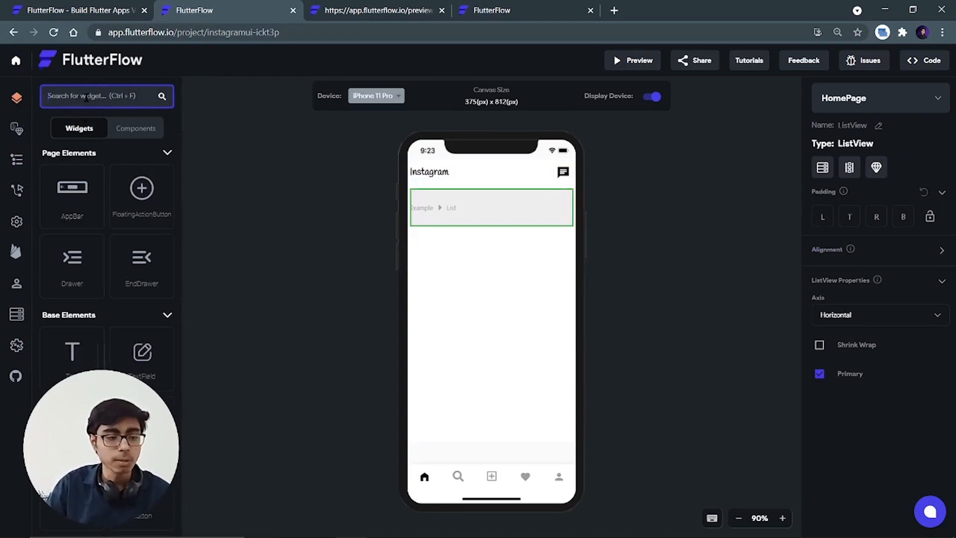
{"action": "type", "text": "cir"}
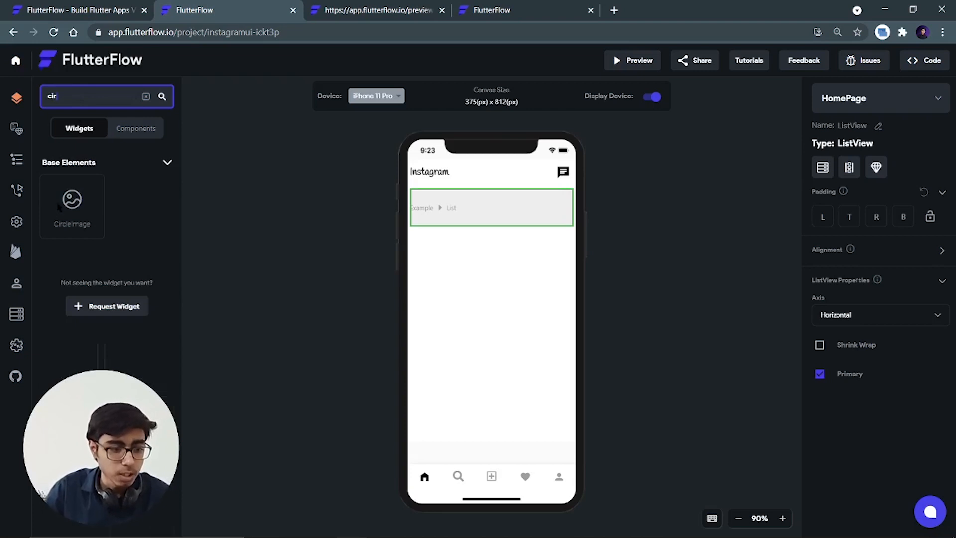
{"action": "left_click_drag", "start_coordinate": [44, 199], "coordinate": [440, 196]}
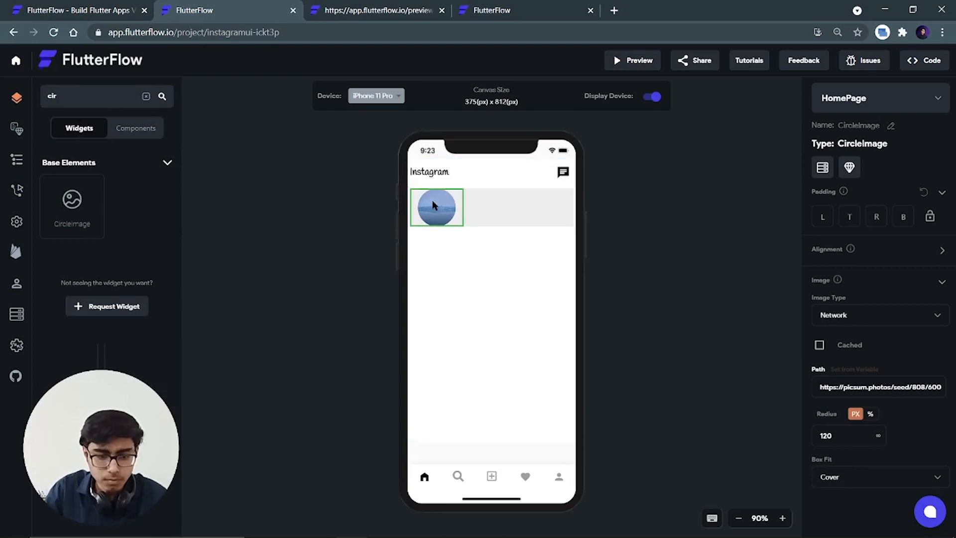
{"action": "left_click", "coordinate": [646, 279]}
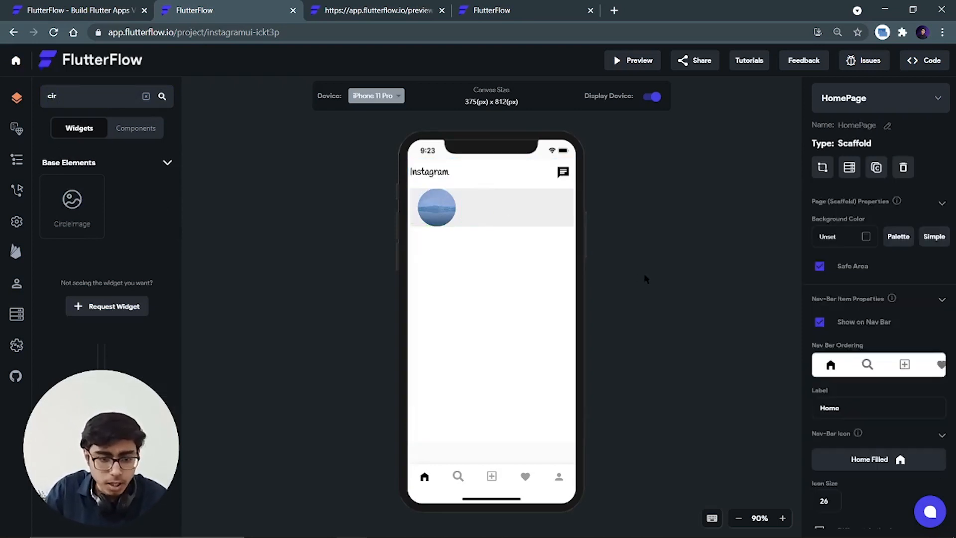
{"action": "left_click", "coordinate": [428, 202]}
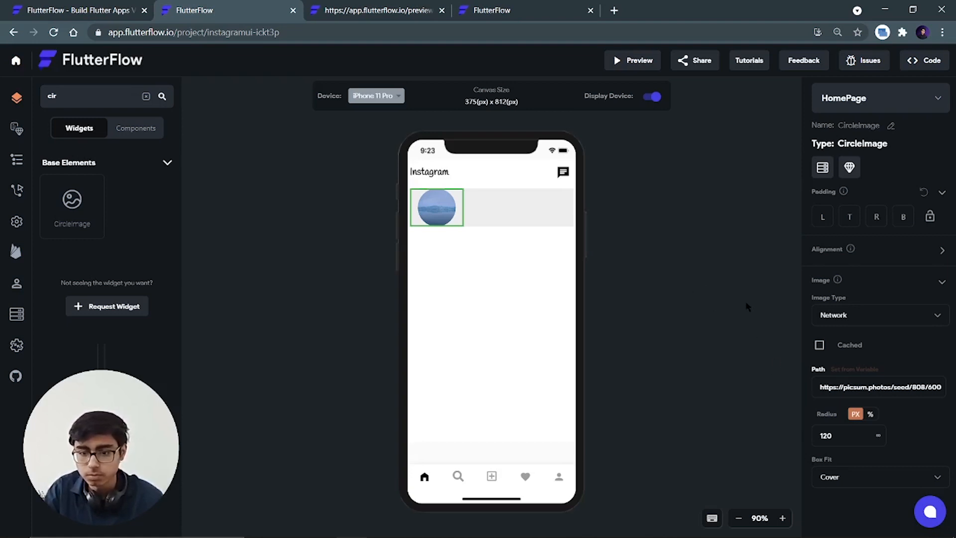
{"action": "left_click", "coordinate": [658, 286]}
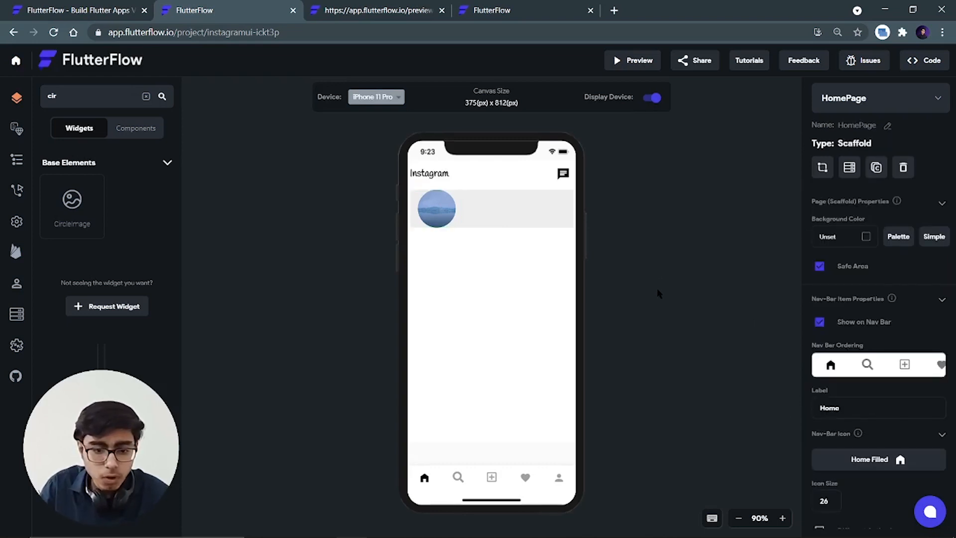
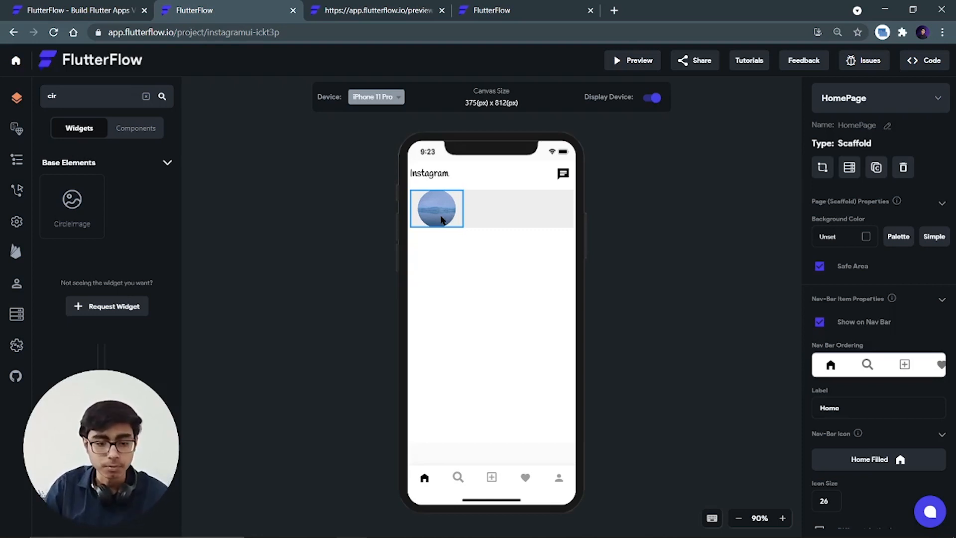
{"action": "left_click", "coordinate": [441, 220]}
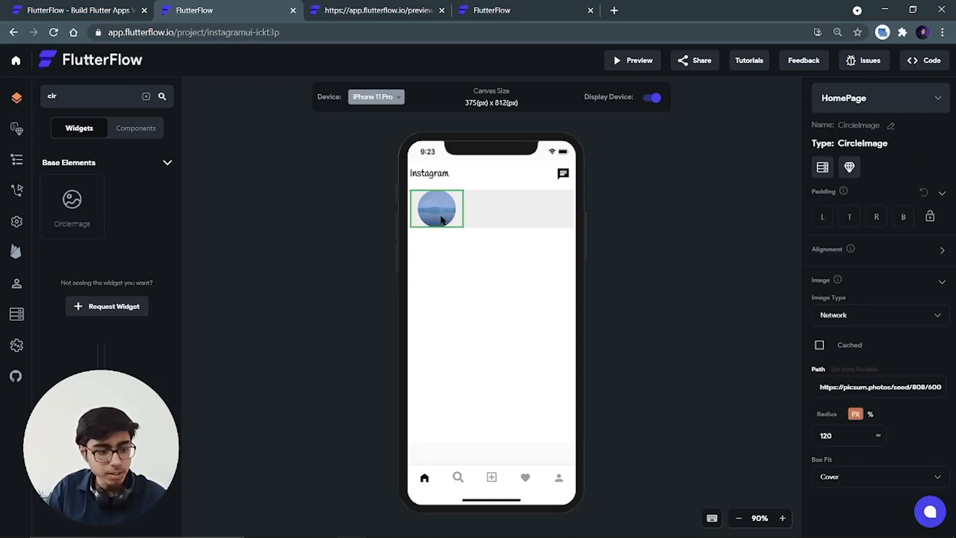
{"action": "key", "text": "Delete"}
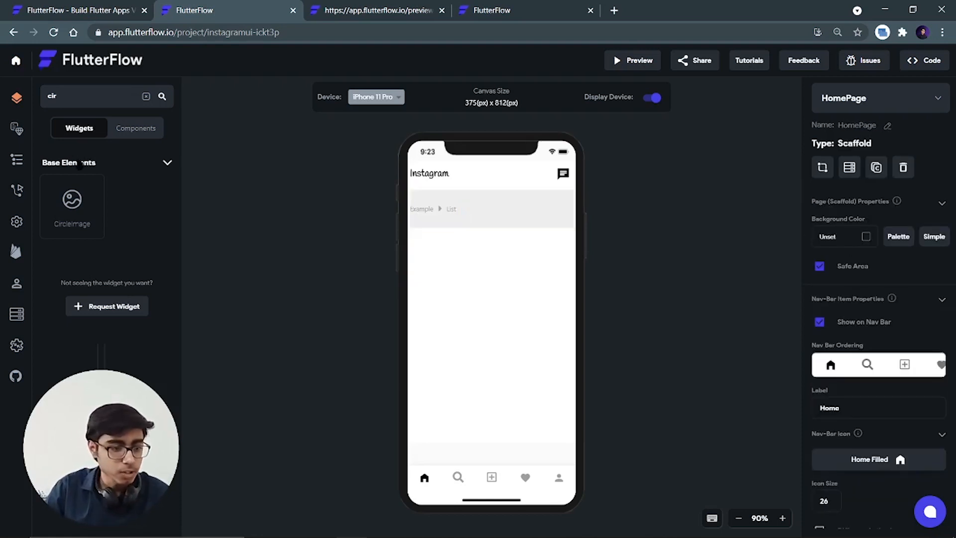
Add a Container to the horizontal ListView and place a CircleImage inside that Container
{"action": "left_click_drag", "start_coordinate": [79, 100], "coordinate": [32, 98]}
{"action": "type", "text": "conta"}
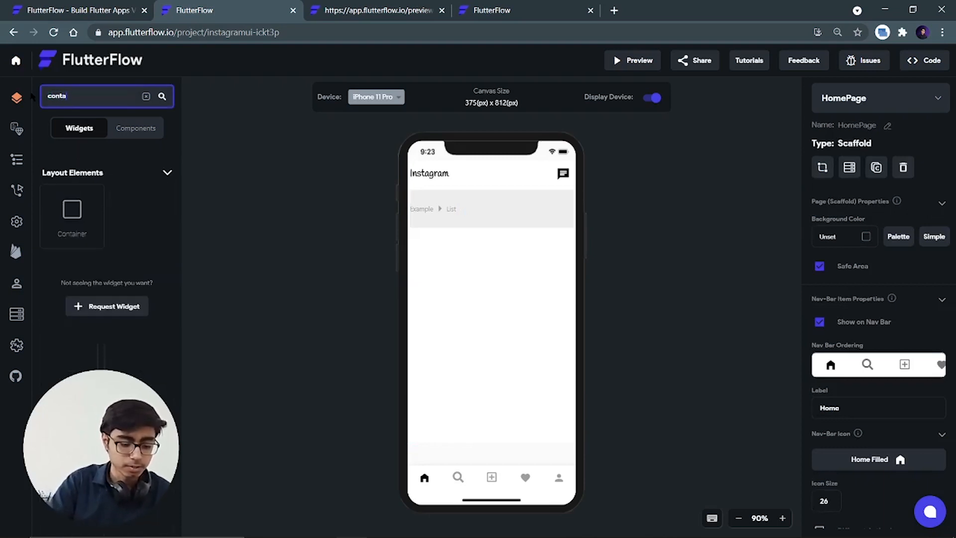
{"action": "left_click_drag", "start_coordinate": [72, 215], "coordinate": [438, 195]}
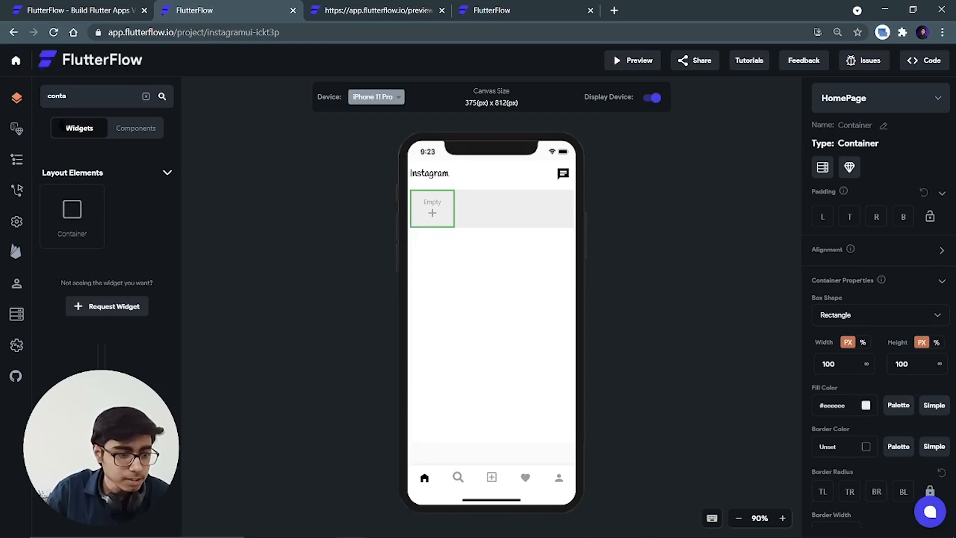
{"action": "double_click", "coordinate": [59, 100]}
{"action": "type", "text": "cir"}
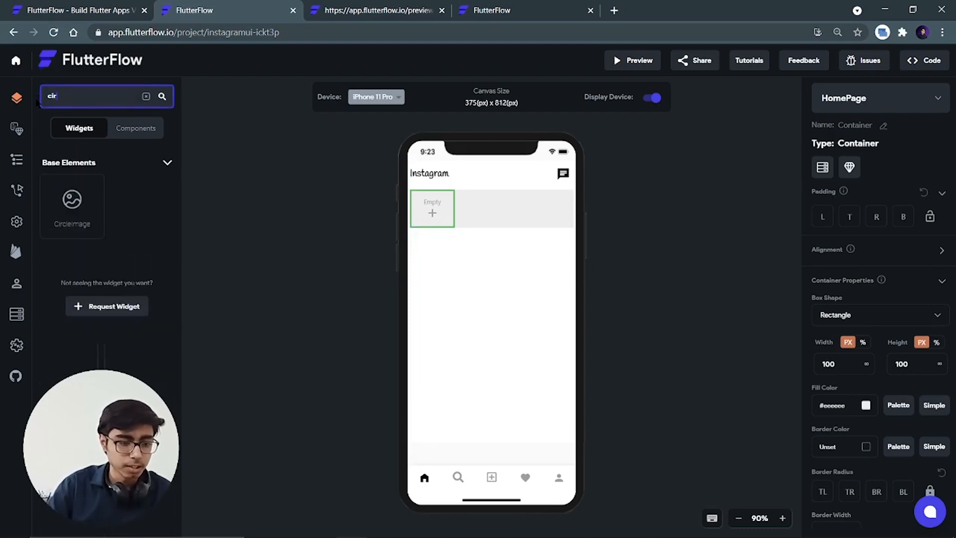
{"action": "left_click_drag", "start_coordinate": [86, 207], "coordinate": [425, 204]}
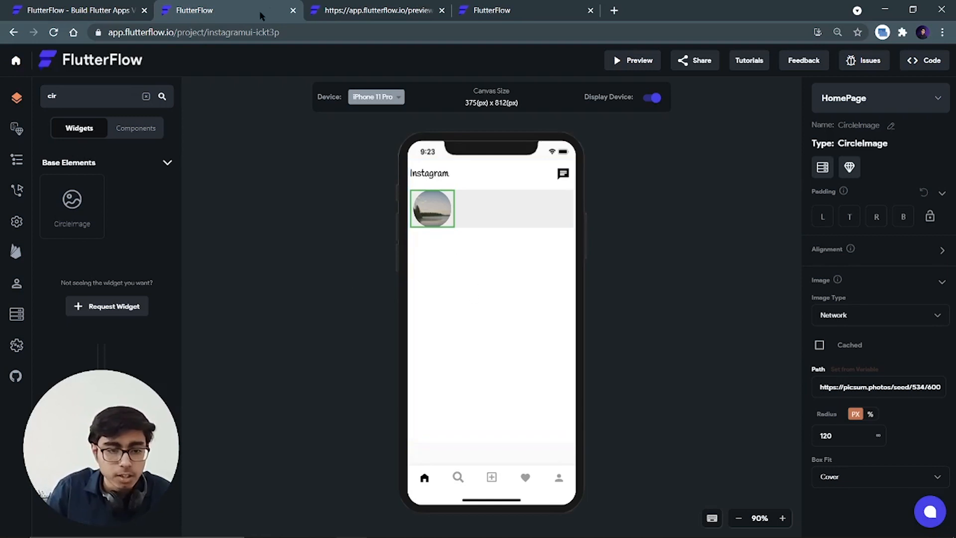
Search Google Images for "random people" in a new browser tab and open the third result's preview
{"action": "key", "text": "ctrl+t"}
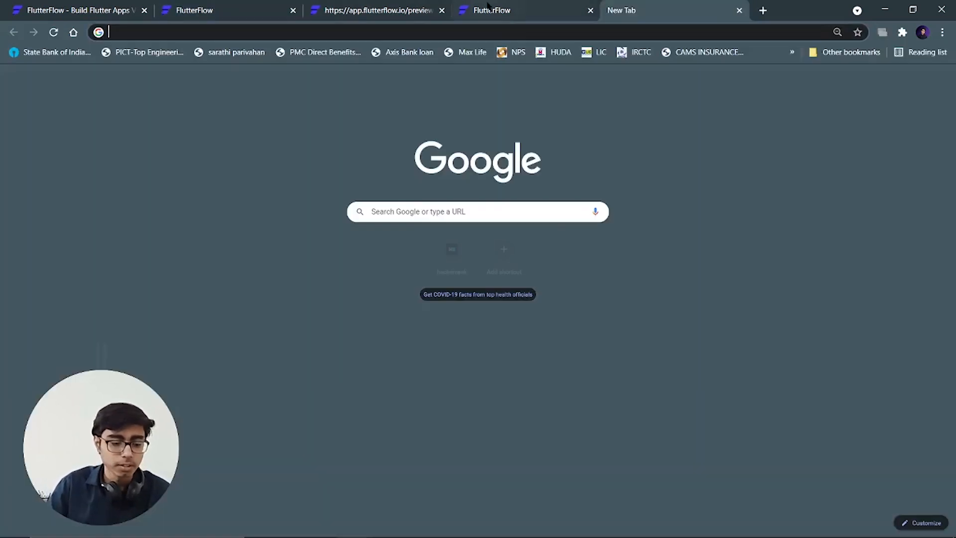
{"action": "type", "text": "random people"}
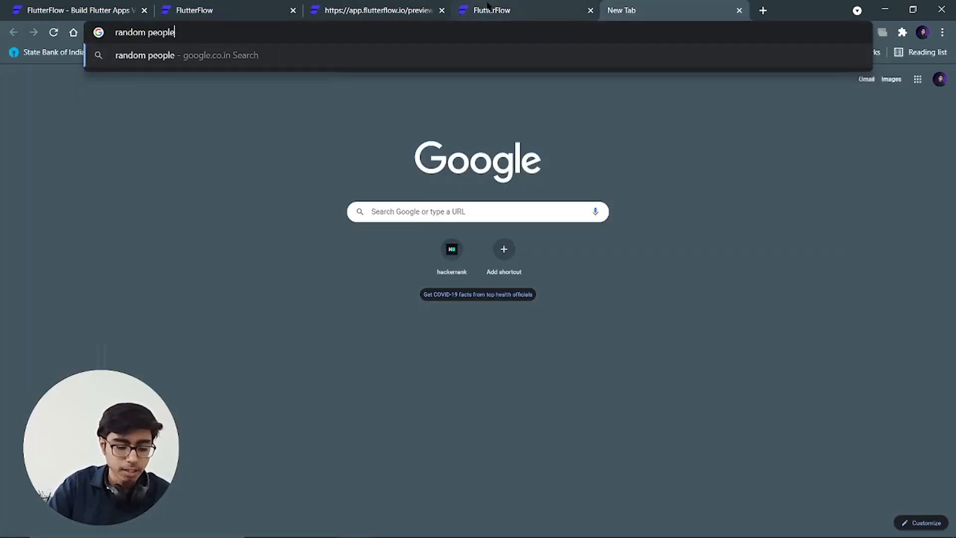
{"action": "key", "text": "Return"}
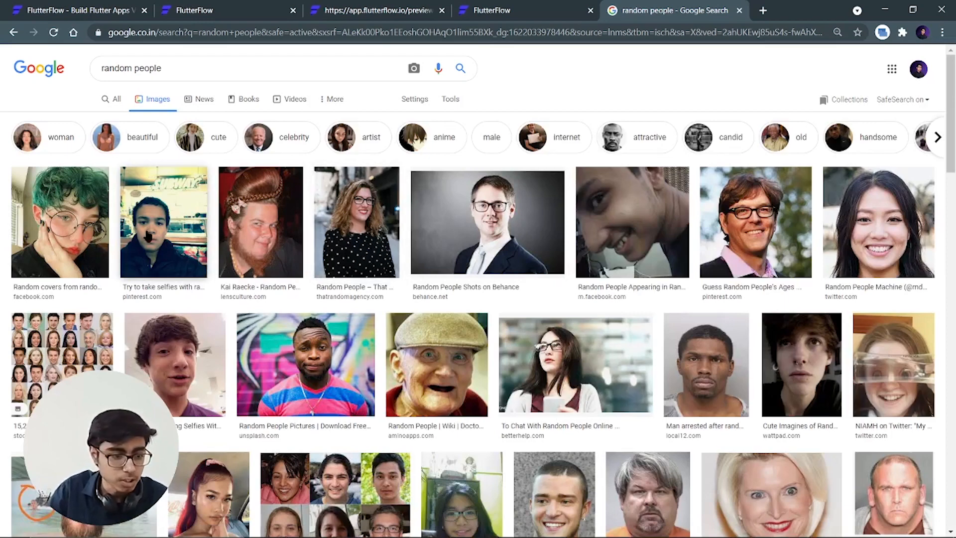
{"action": "left_click", "coordinate": [260, 224]}
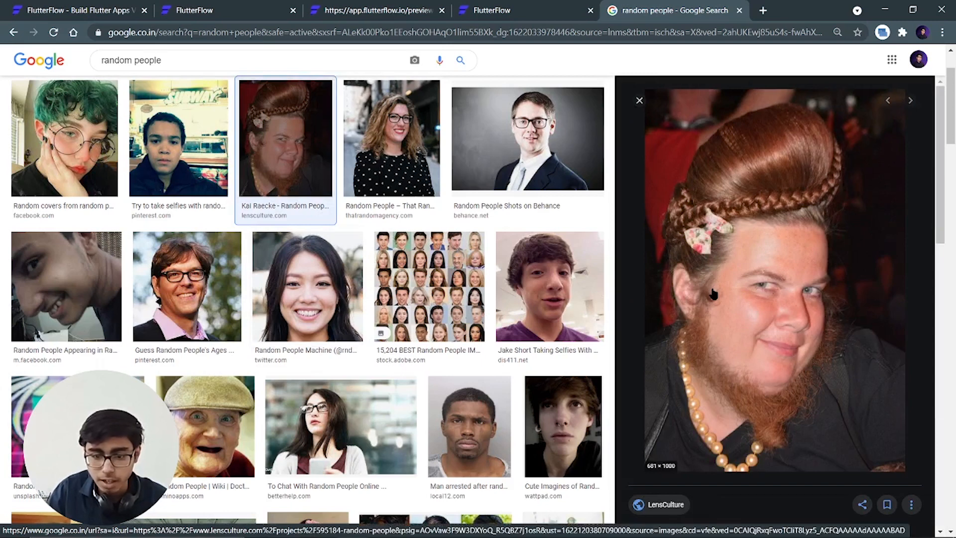
Copy the previewed portrait as an image and return to the FlutterFlow project editor
{"action": "right_click", "coordinate": [712, 289]}
{"action": "left_click", "coordinate": [758, 448]}
{"action": "left_click", "coordinate": [379, 10]}
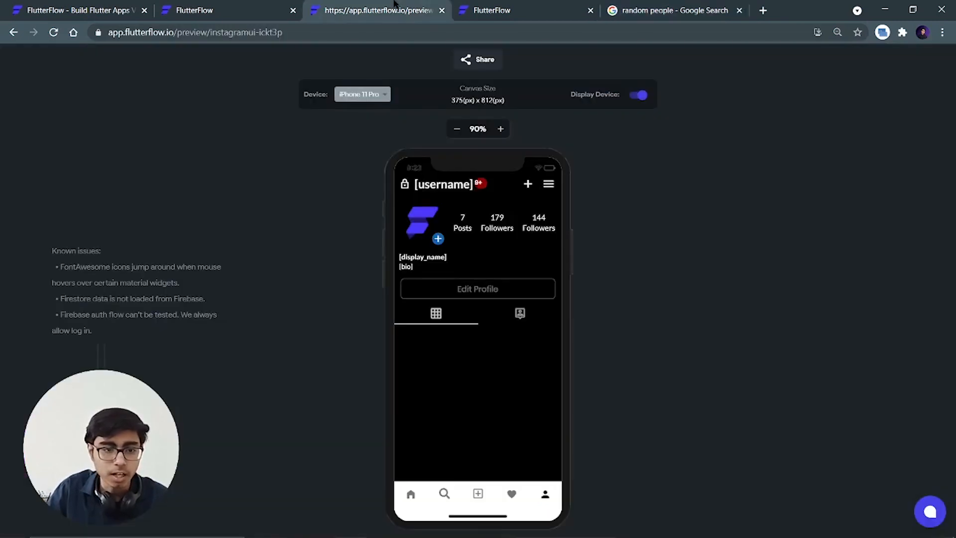
{"action": "left_click", "coordinate": [492, 10]}
{"action": "left_click", "coordinate": [264, 6]}
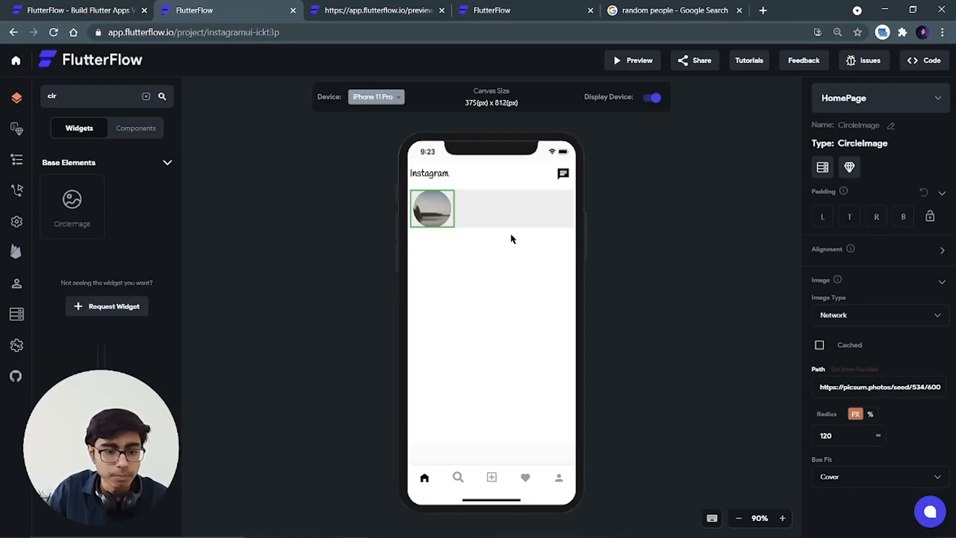
Copy the image address of the portrait previewed in Google Images and set it as the CircleImage's network path
{"action": "left_click", "coordinate": [686, 11]}
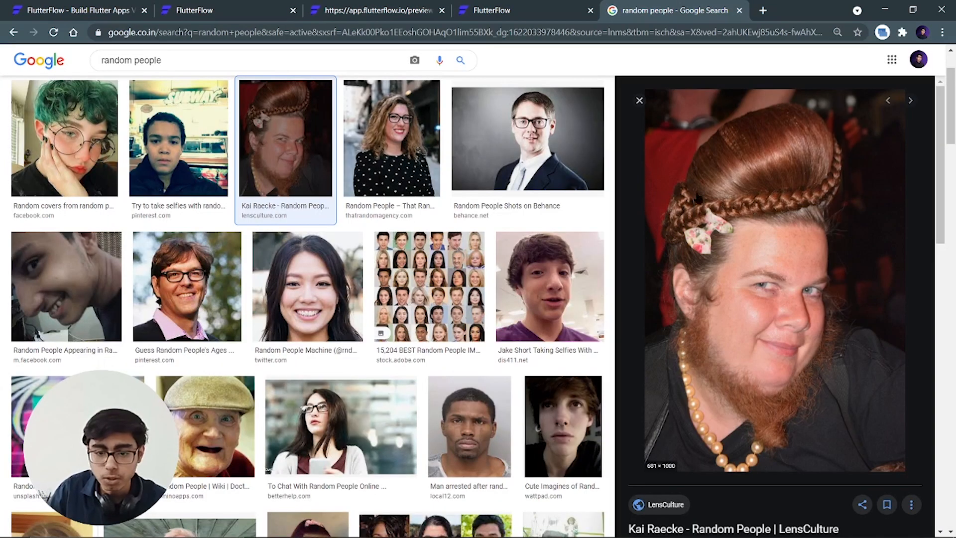
{"action": "right_click", "coordinate": [712, 225]}
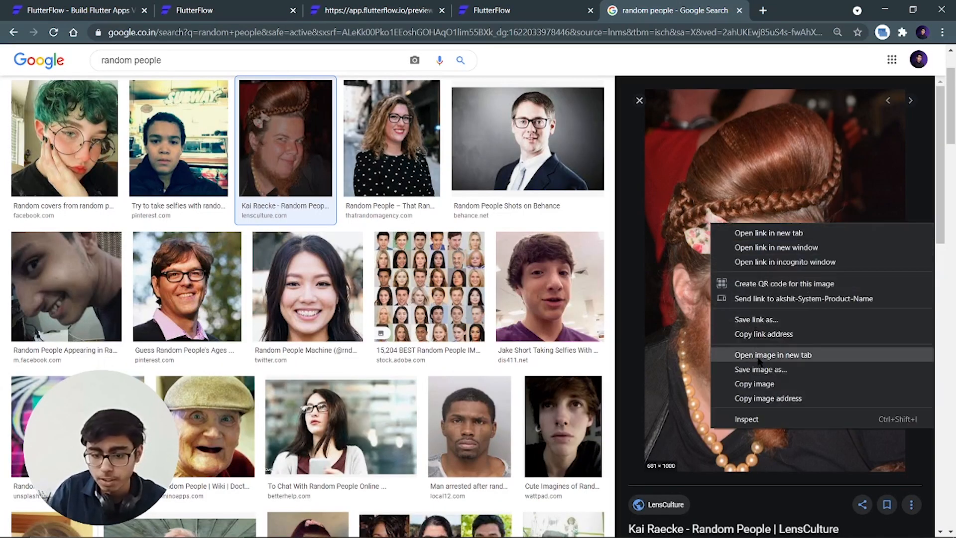
{"action": "left_click", "coordinate": [754, 398]}
{"action": "left_click", "coordinate": [234, 10]}
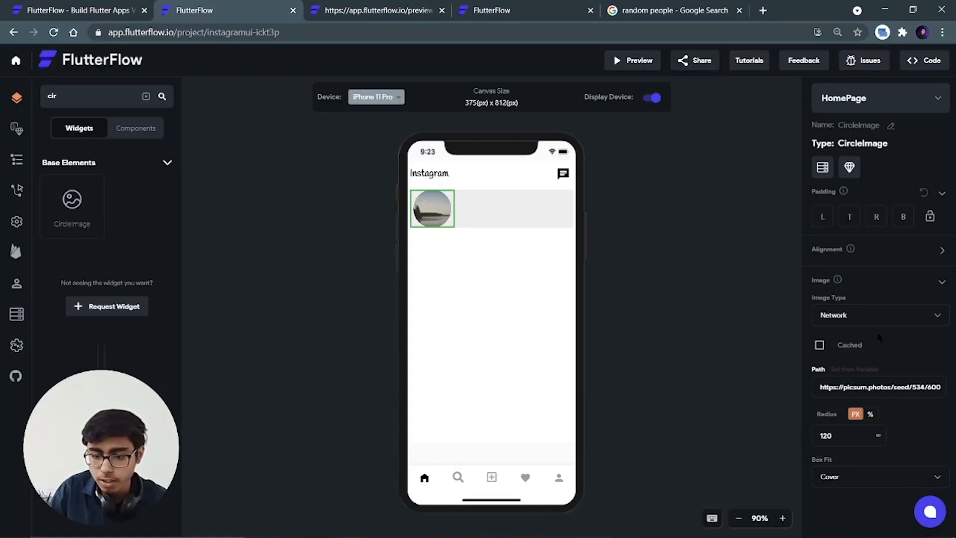
{"action": "triple_click", "coordinate": [877, 381]}
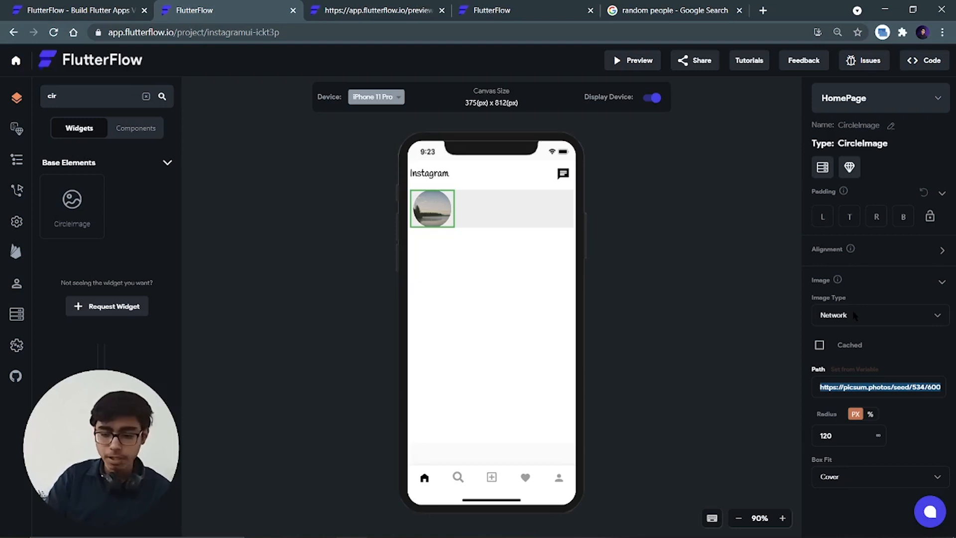
{"action": "key", "text": "ctrl+v"}
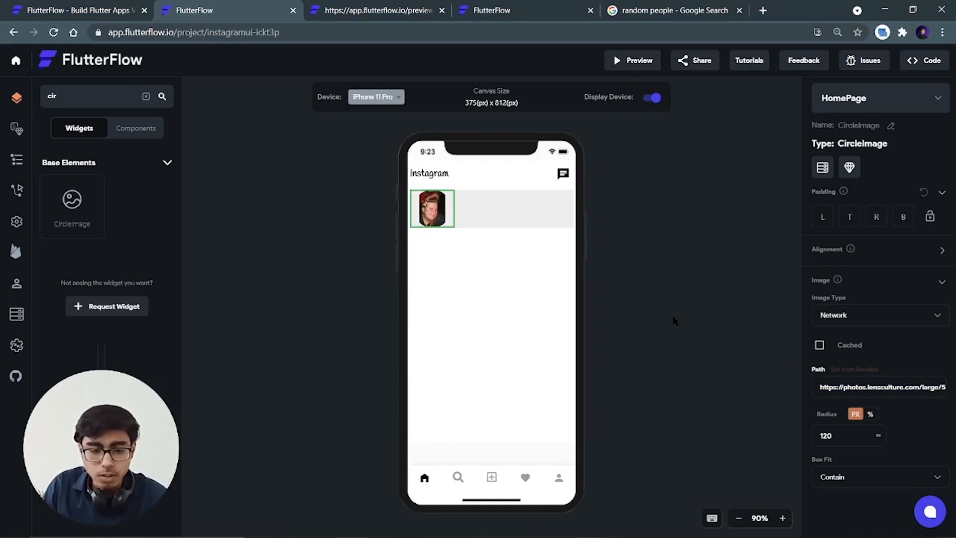
Set the CircleImage's box fit to Fit Width
{"action": "left_click", "coordinate": [830, 478]}
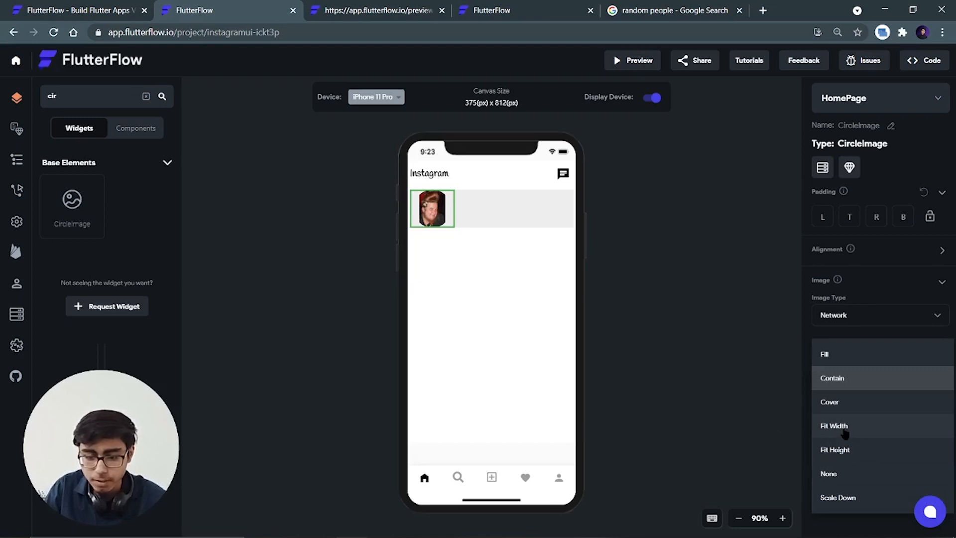
{"action": "left_click", "coordinate": [845, 433]}
{"action": "left_click", "coordinate": [643, 322]}
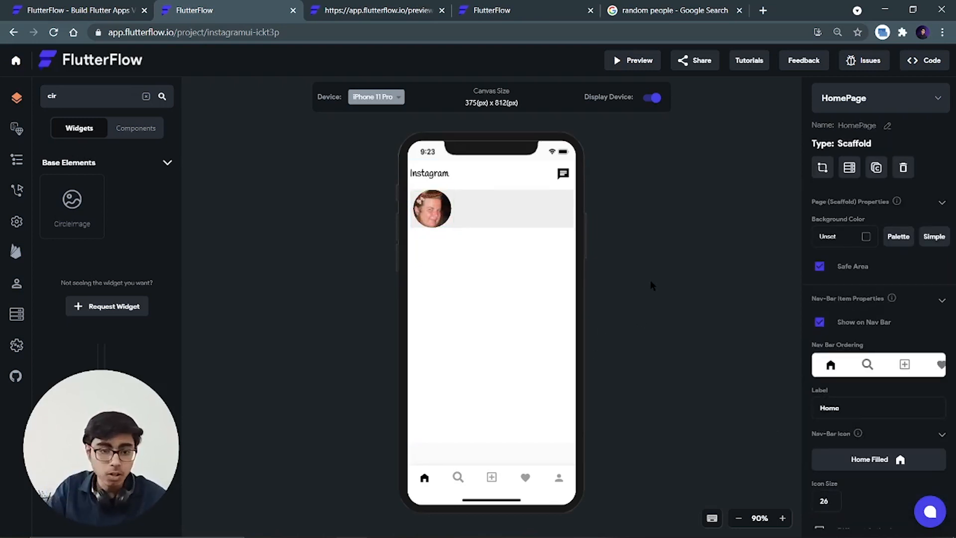
Replace the CircleImage's path with the image address of the thatrandomagency.com portrait from the Google Images results
{"action": "left_click", "coordinate": [315, 10]}
{"action": "left_click", "coordinate": [658, 10]}
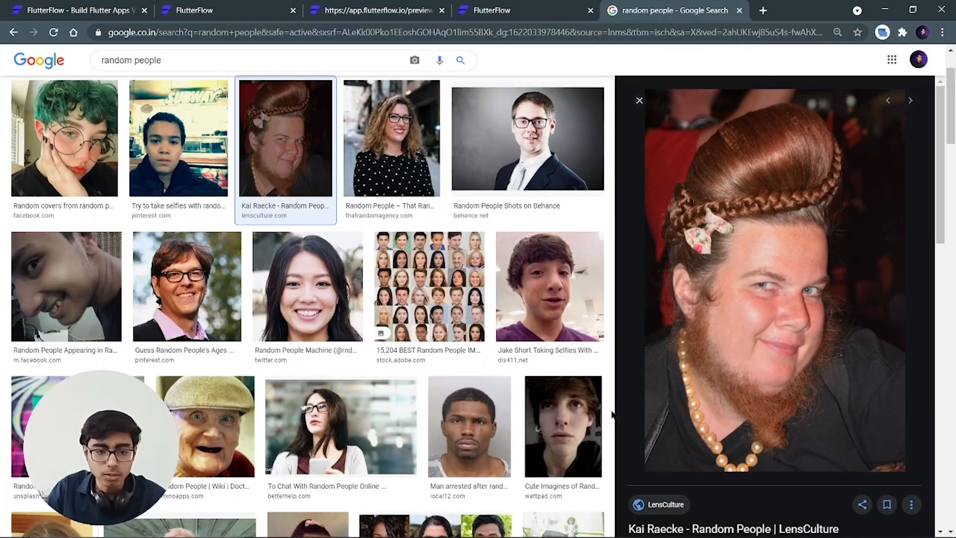
{"action": "right_click", "coordinate": [383, 145]}
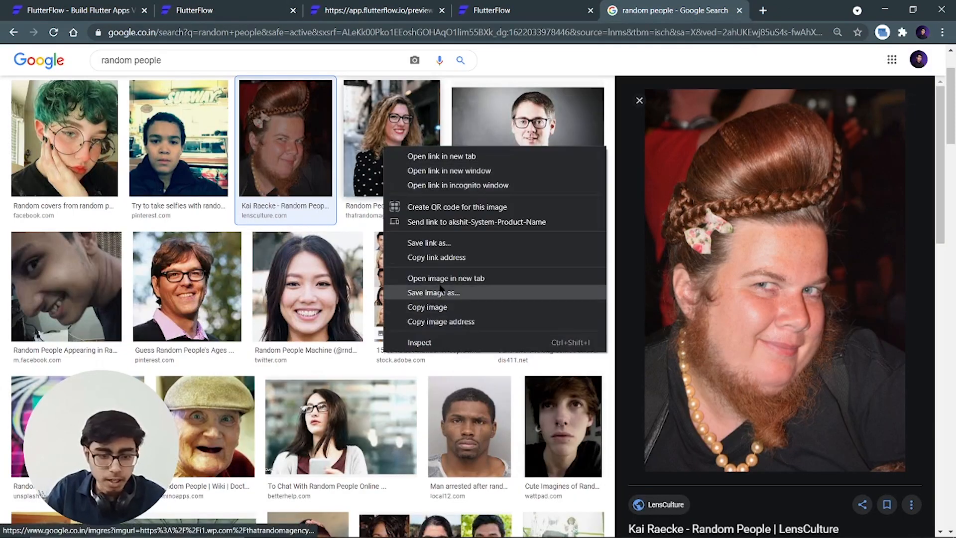
{"action": "left_click", "coordinate": [439, 321]}
{"action": "left_click", "coordinate": [197, 10]}
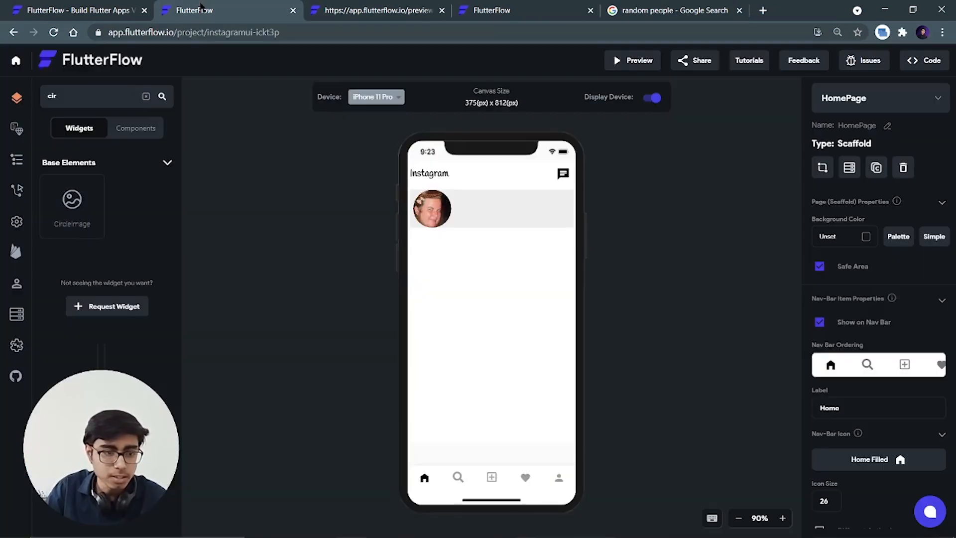
{"action": "left_click", "coordinate": [432, 209]}
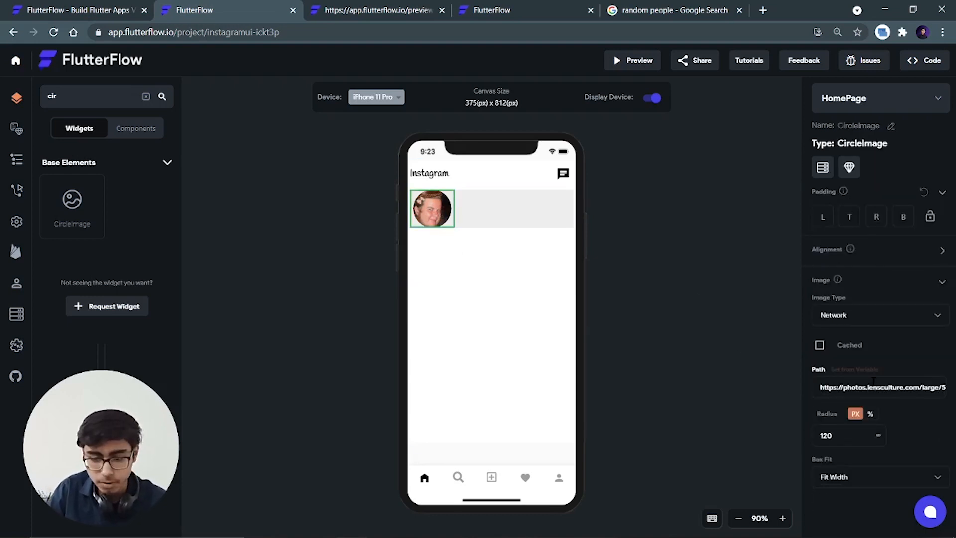
{"action": "key", "text": "ctrl+a"}
{"action": "key", "text": "ctrl+v"}
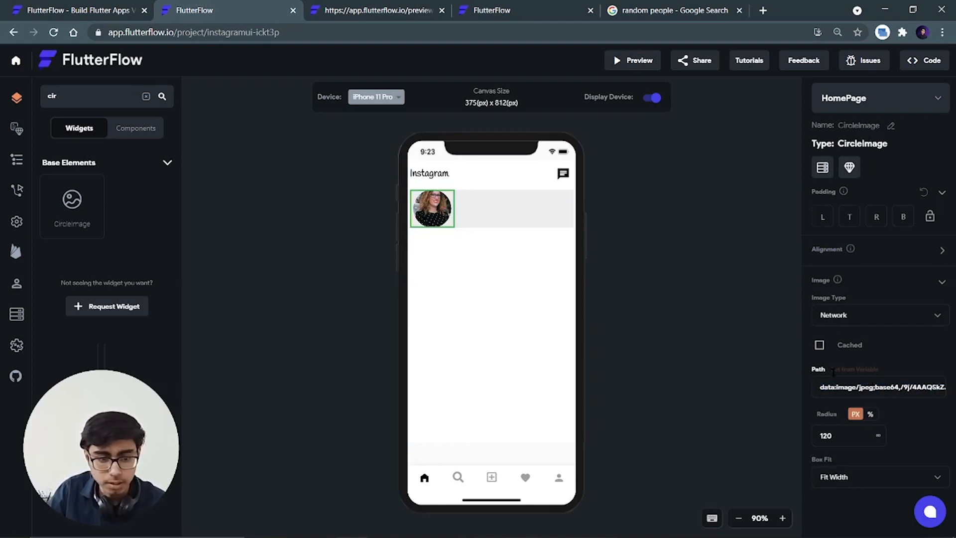
Try the Fit Height, Scale Down and Contain box fits on the CircleImage and return it to Fit Width
{"action": "left_click", "coordinate": [856, 478]}
{"action": "left_click", "coordinate": [842, 447]}
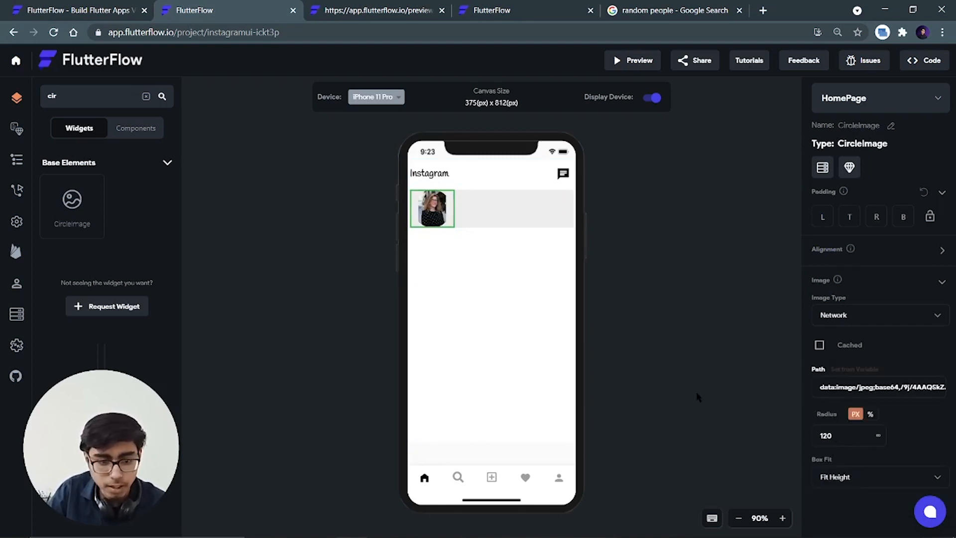
{"action": "left_click", "coordinate": [654, 317]}
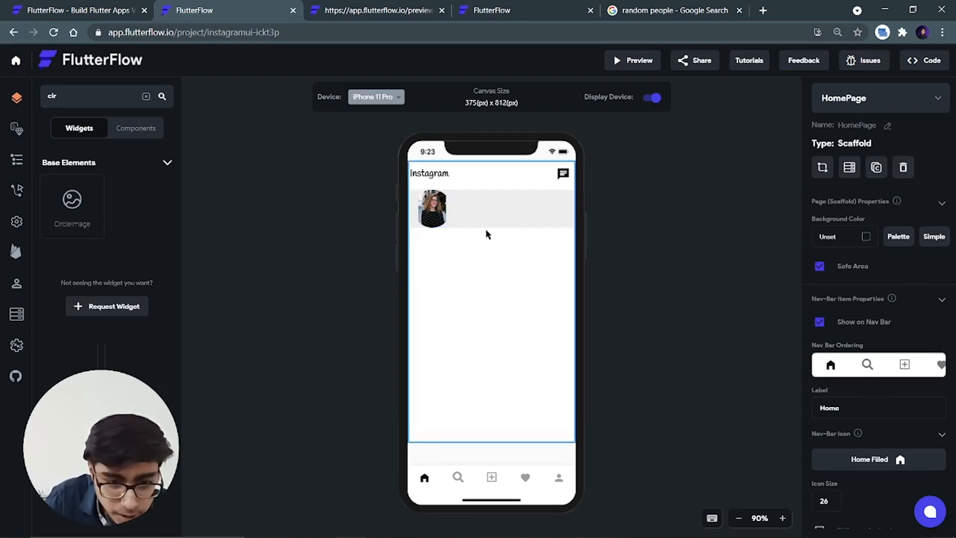
{"action": "left_click", "coordinate": [432, 208]}
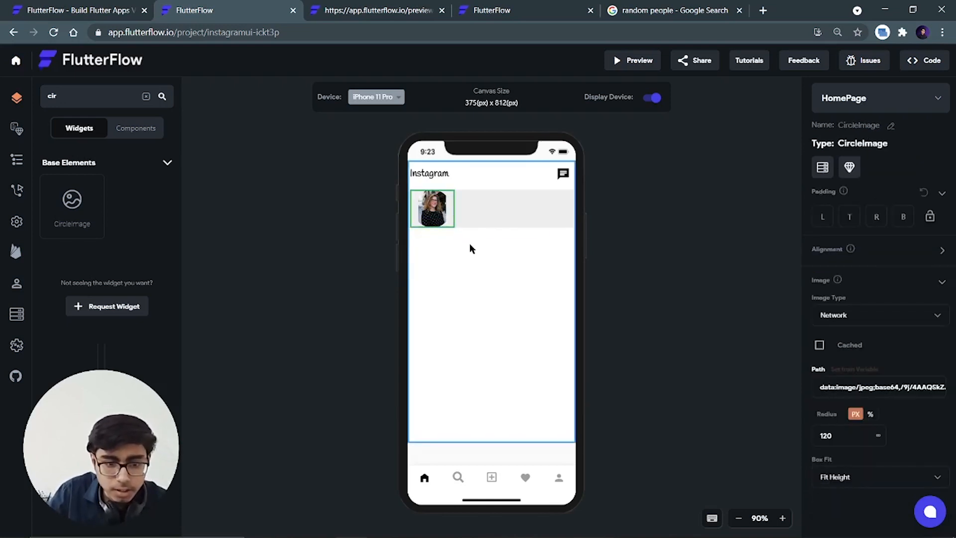
{"action": "left_click", "coordinate": [863, 481]}
{"action": "left_click", "coordinate": [852, 501]}
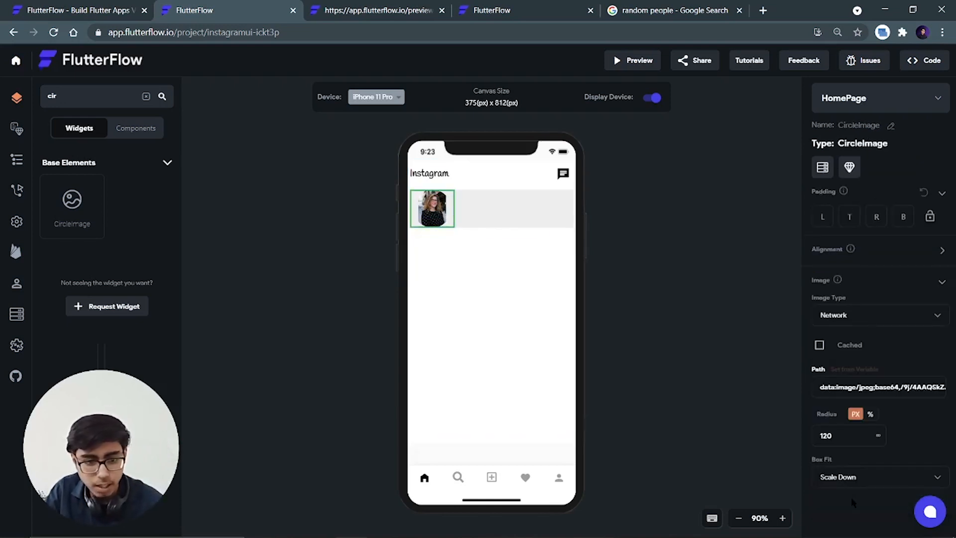
{"action": "left_click", "coordinate": [842, 479]}
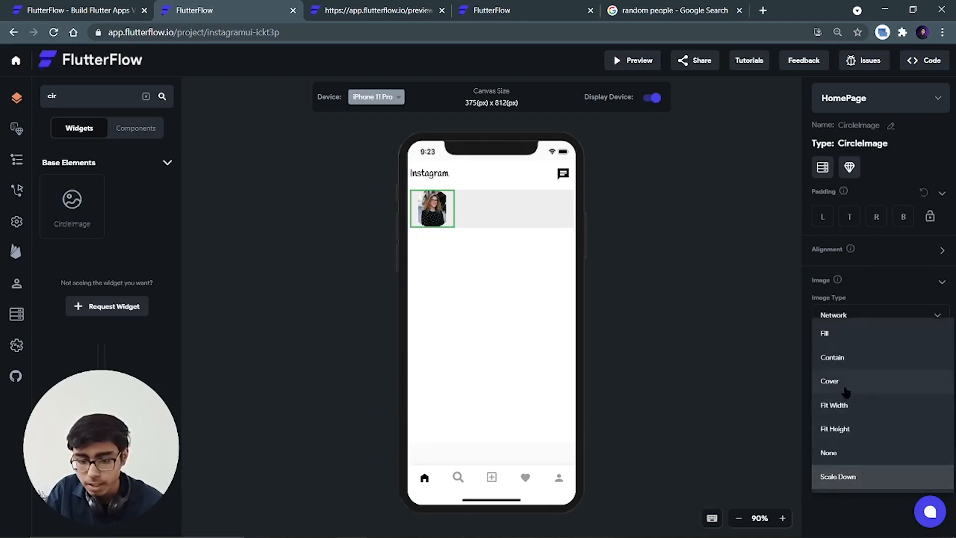
{"action": "left_click", "coordinate": [849, 362]}
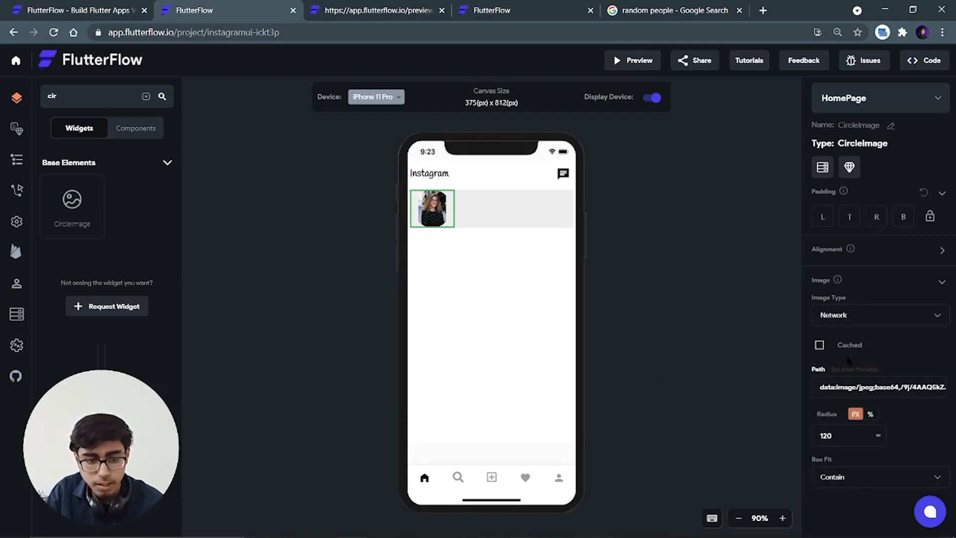
{"action": "left_click", "coordinate": [852, 478]}
{"action": "left_click", "coordinate": [846, 423]}
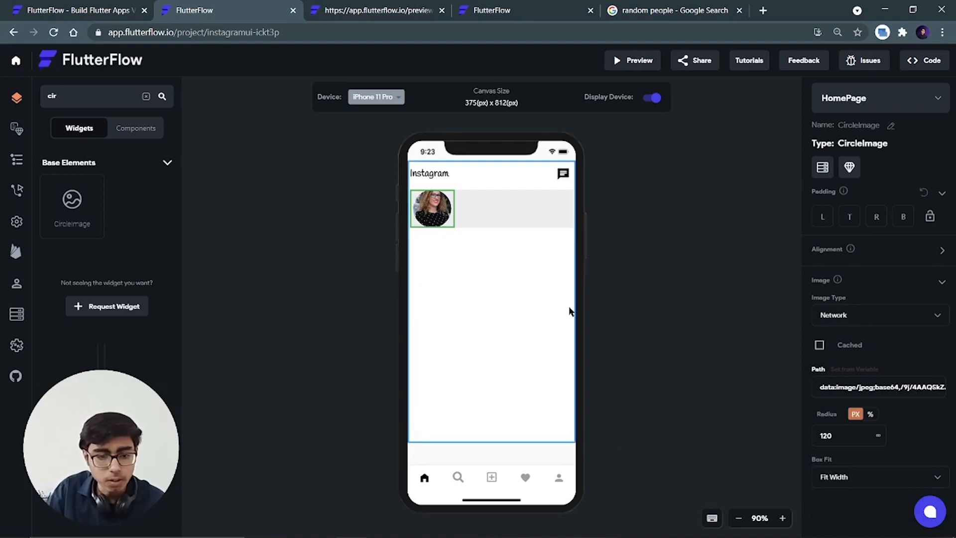
{"action": "left_click", "coordinate": [659, 275]}
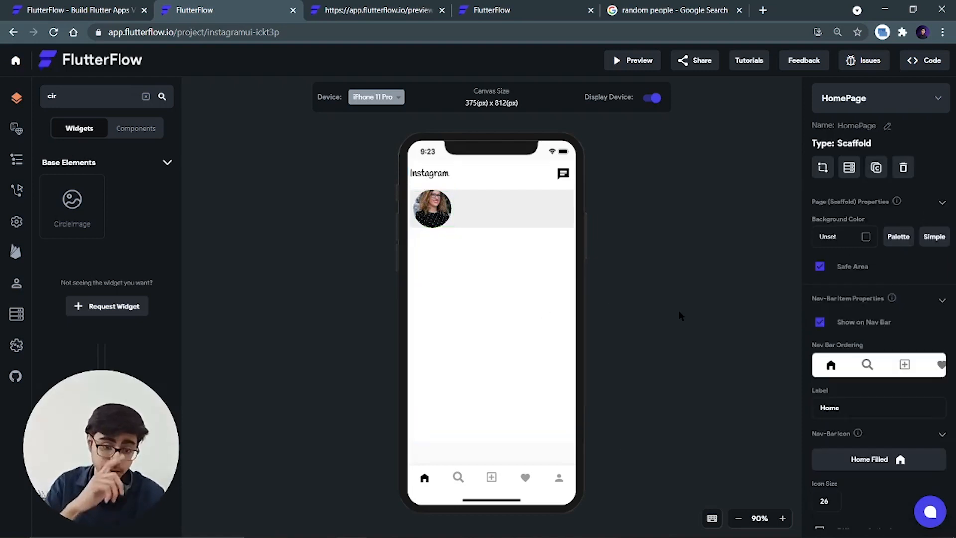
Preview the "Random People Machine" portrait in Google Images, copy its image address and return to the FlutterFlow project editor
{"action": "left_click", "coordinate": [673, 10]}
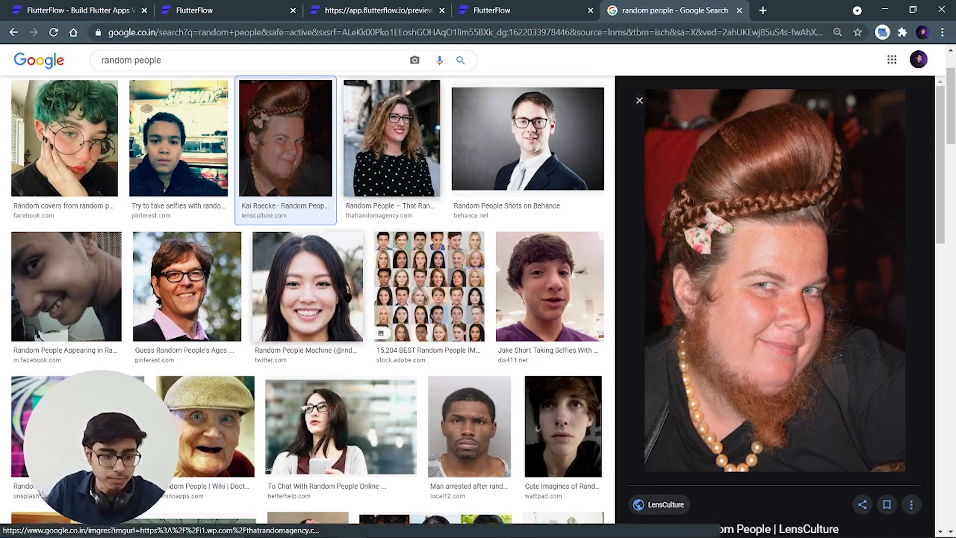
{"action": "left_click", "coordinate": [344, 297]}
{"action": "right_click", "coordinate": [815, 253]}
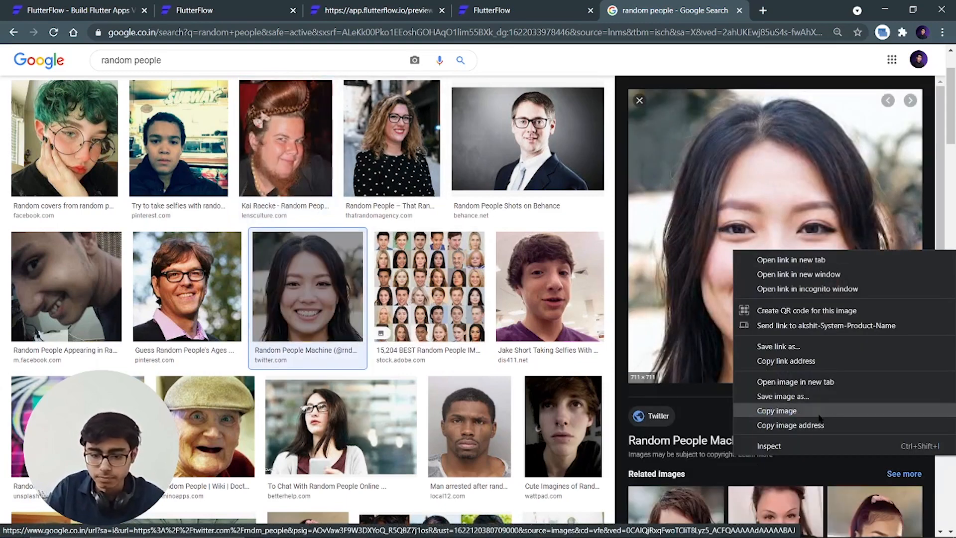
{"action": "left_click", "coordinate": [768, 416]}
{"action": "left_click", "coordinate": [249, 10]}
{"action": "left_click", "coordinate": [348, 10]}
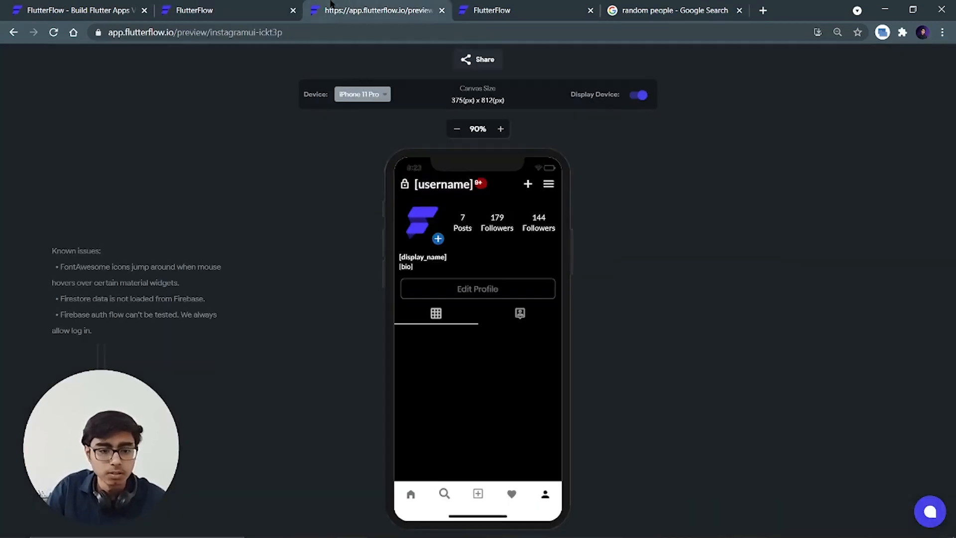
{"action": "left_click", "coordinate": [283, 10]}
Replace the CircleImage's network path with the copied image address
{"action": "left_click", "coordinate": [432, 208]}
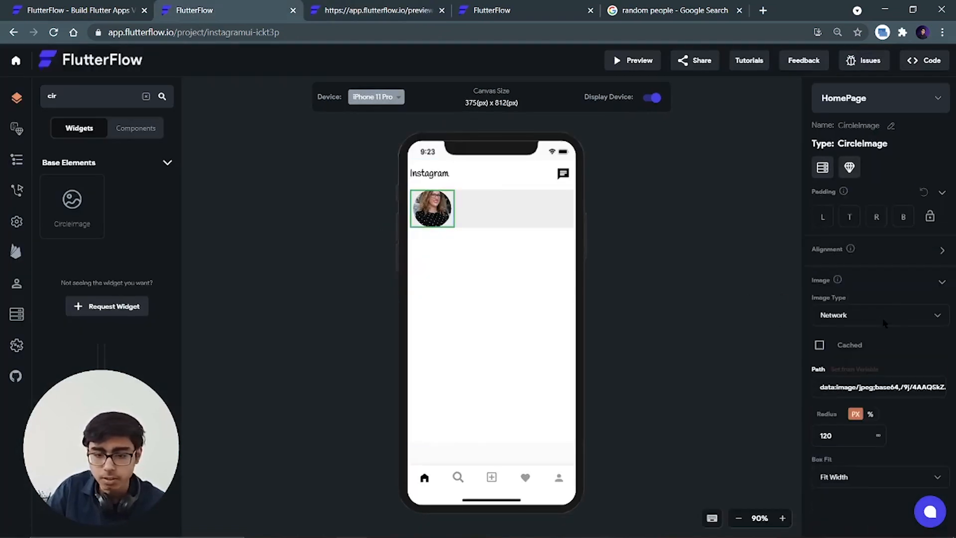
{"action": "key", "text": "ctrl+a"}
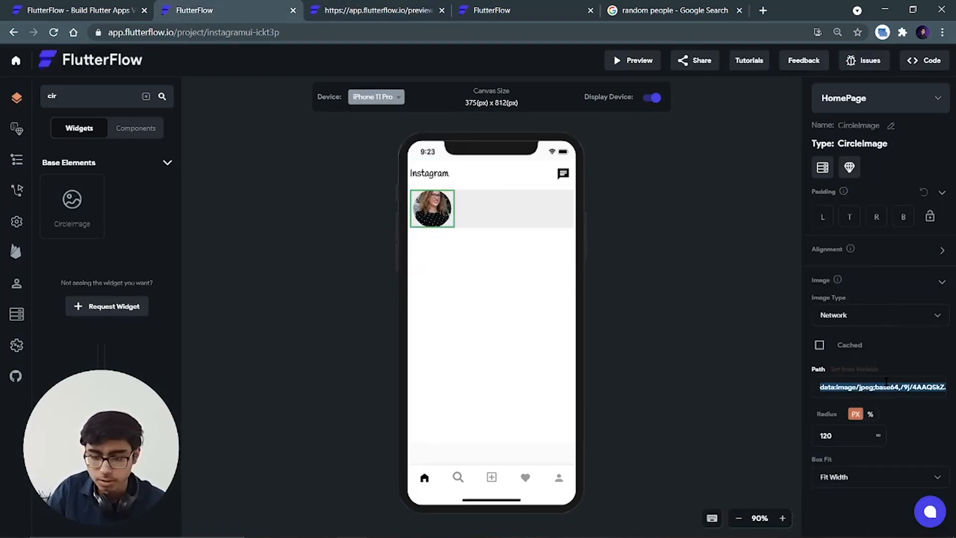
{"action": "key", "text": "ctrl+v"}
{"action": "left_click", "coordinate": [685, 307]}
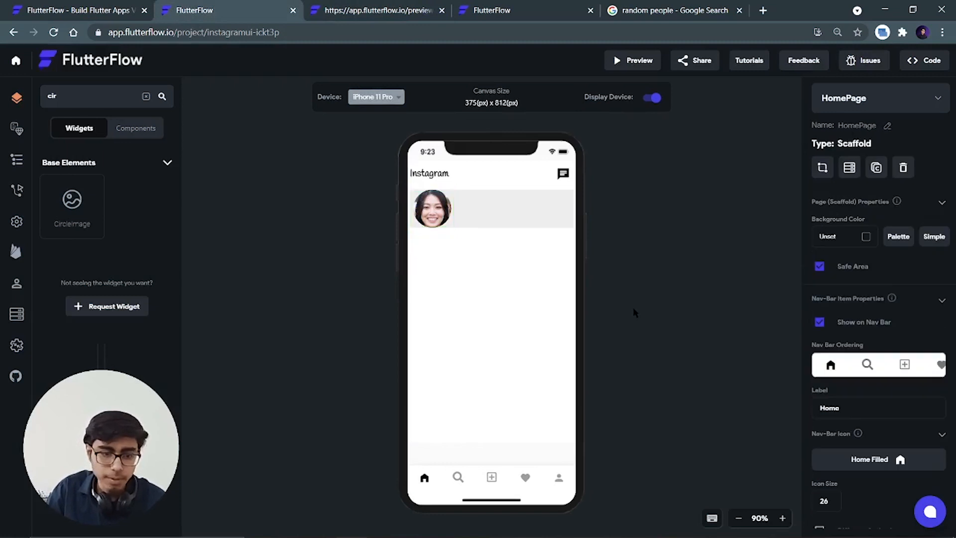
Set the fill color of the Container holding the horizontal ListView to white (#ffffff)
{"action": "left_click", "coordinate": [525, 207]}
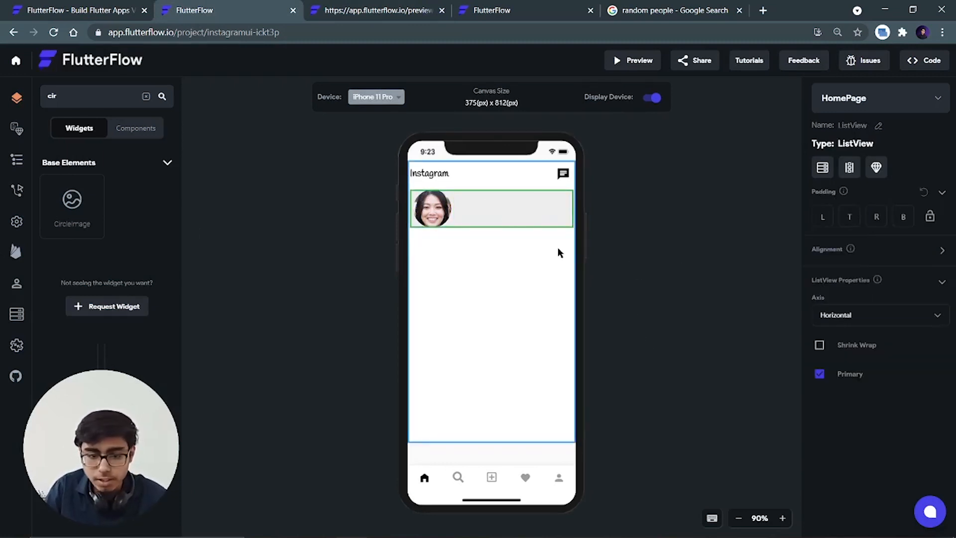
{"action": "left_click", "coordinate": [16, 160]}
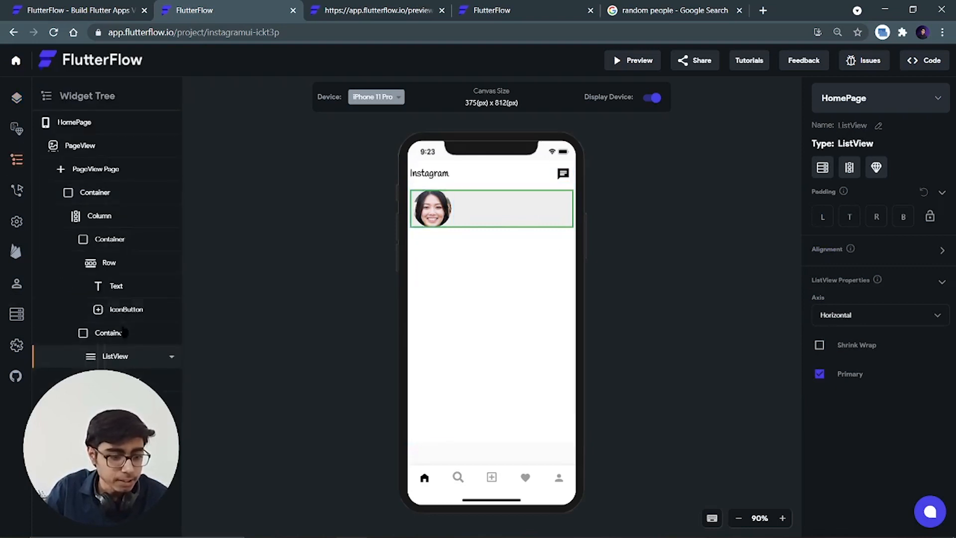
{"action": "left_click", "coordinate": [109, 333]}
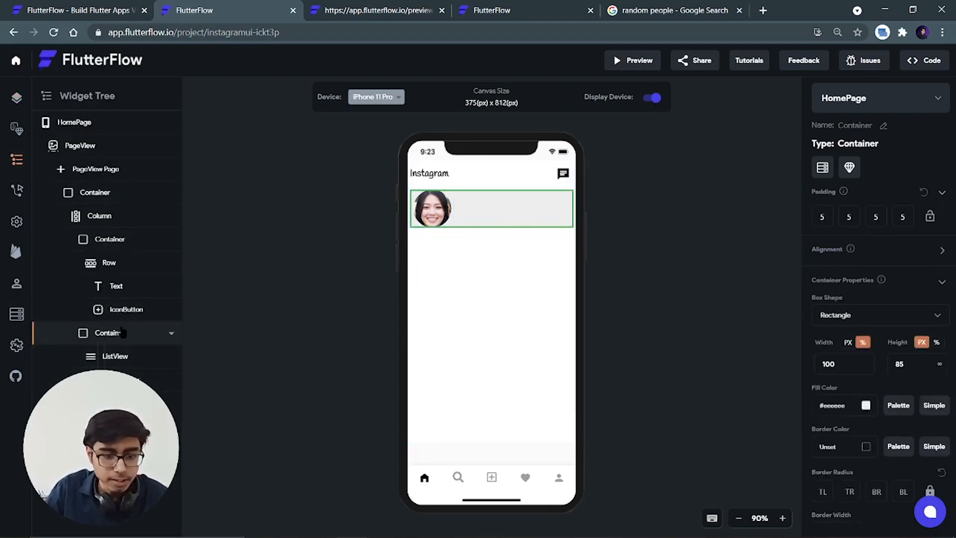
{"action": "left_click", "coordinate": [866, 407]}
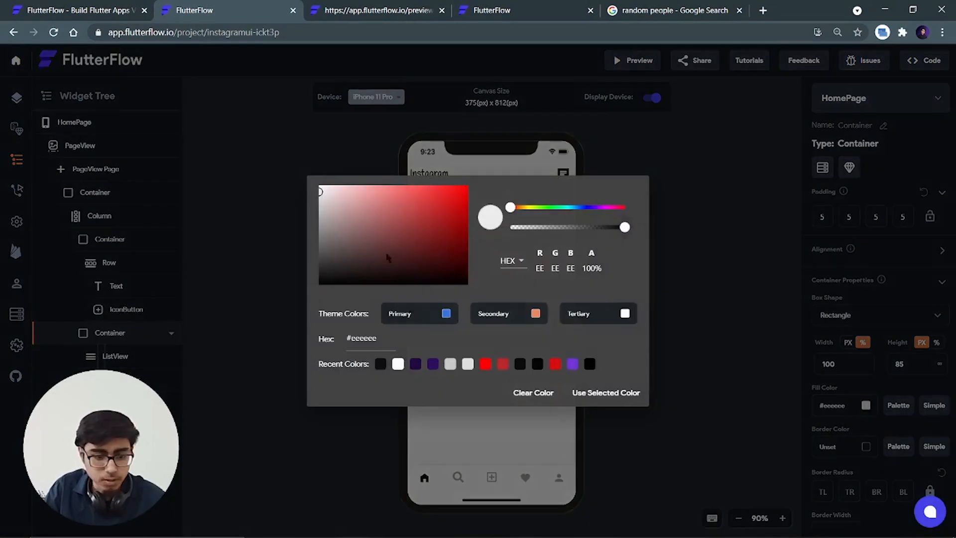
{"action": "left_click_drag", "start_coordinate": [369, 237], "coordinate": [318, 184]}
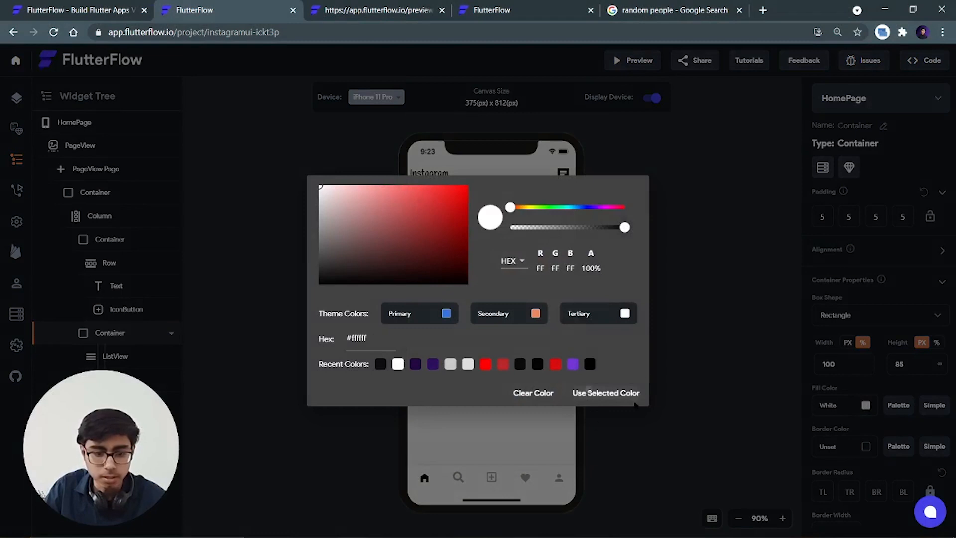
{"action": "left_click", "coordinate": [590, 394]}
{"action": "left_click", "coordinate": [647, 301]}
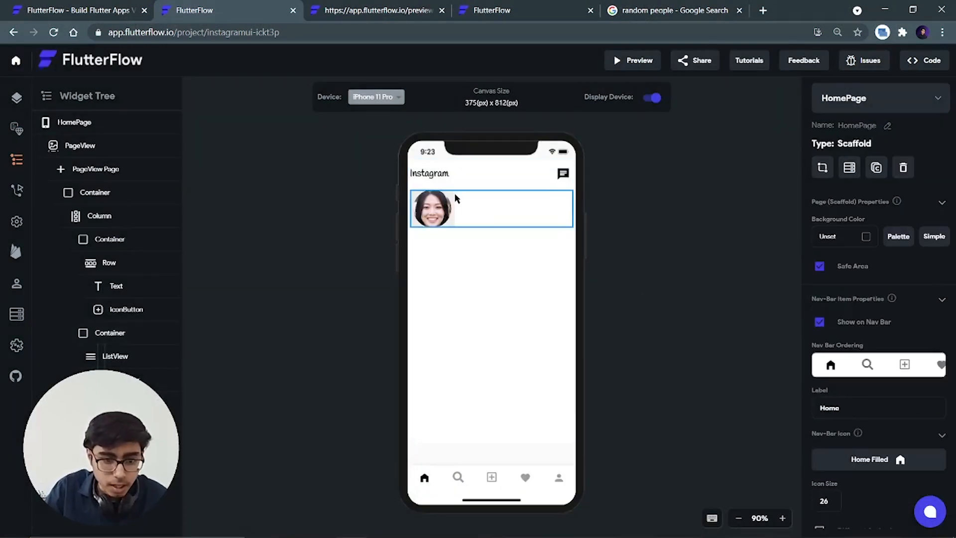
Set the fill color of the inner Container holding the CircleImage to white
{"action": "left_click", "coordinate": [117, 380]}
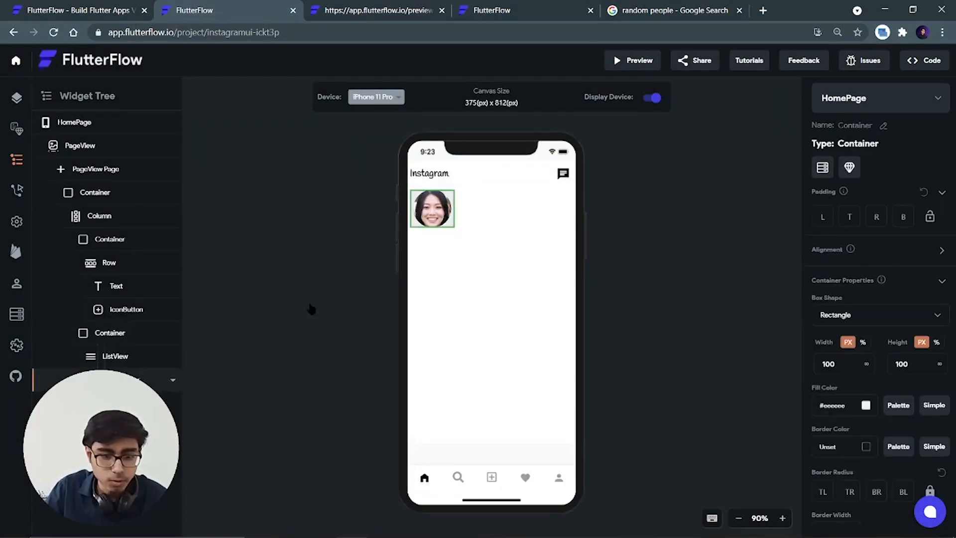
{"action": "left_click", "coordinate": [864, 407]}
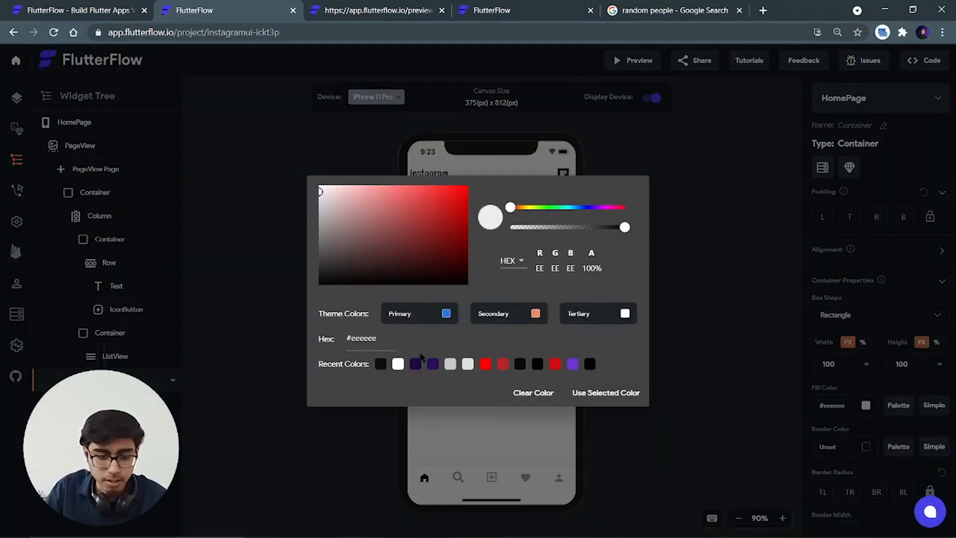
{"action": "left_click", "coordinate": [398, 364]}
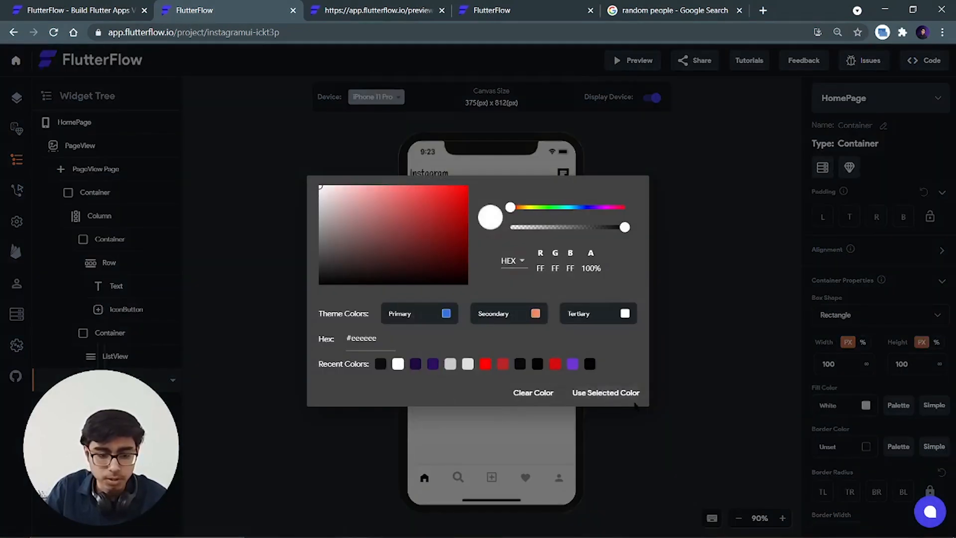
{"action": "left_click", "coordinate": [604, 394]}
{"action": "left_click", "coordinate": [693, 329]}
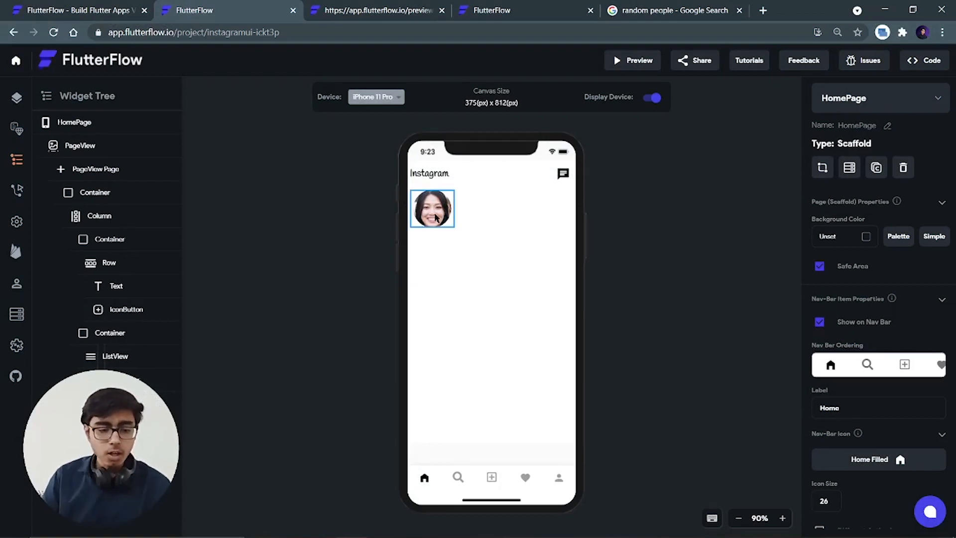
Duplicate the Container holding the CircleImage inside the horizontal ListView
{"action": "left_click", "coordinate": [85, 333]}
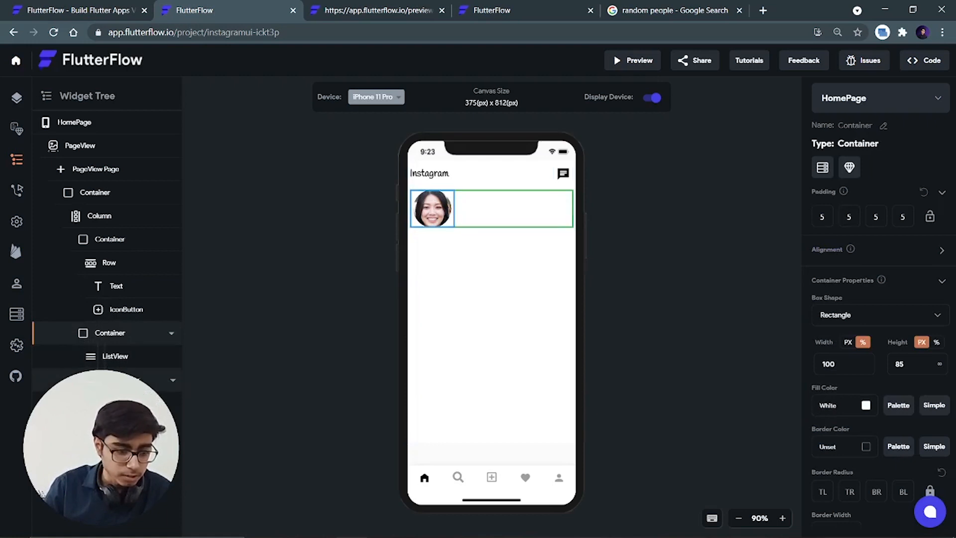
{"action": "left_click", "coordinate": [100, 380]}
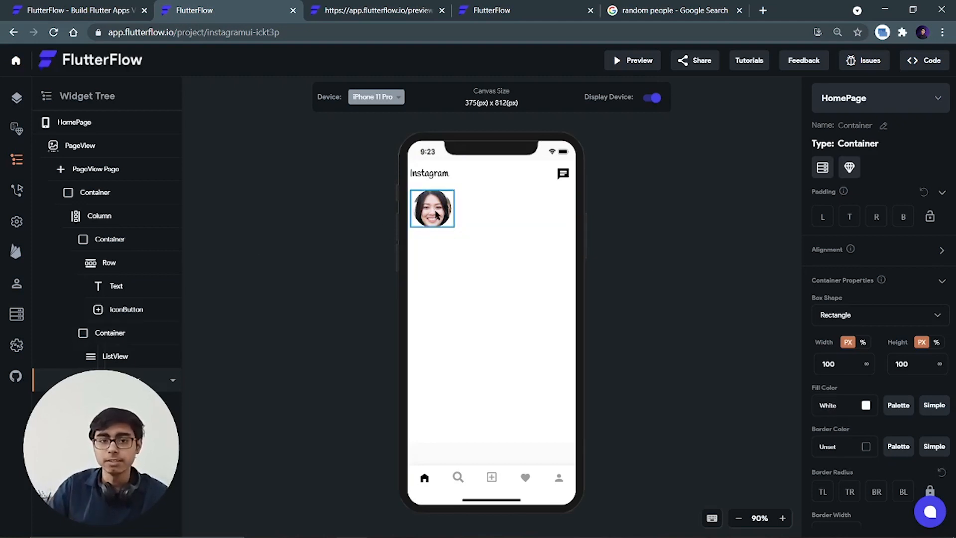
{"action": "left_click", "coordinate": [173, 380]}
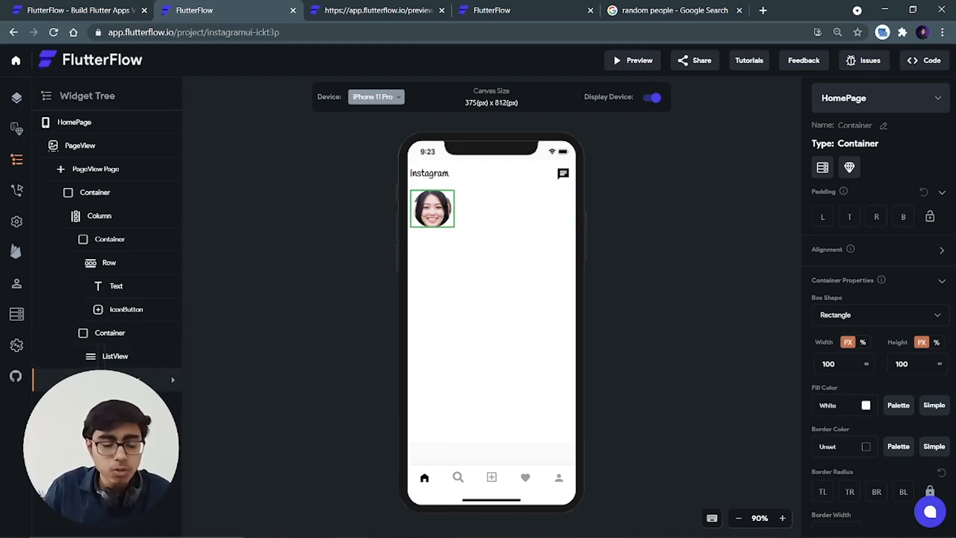
{"action": "right_click", "coordinate": [127, 382]}
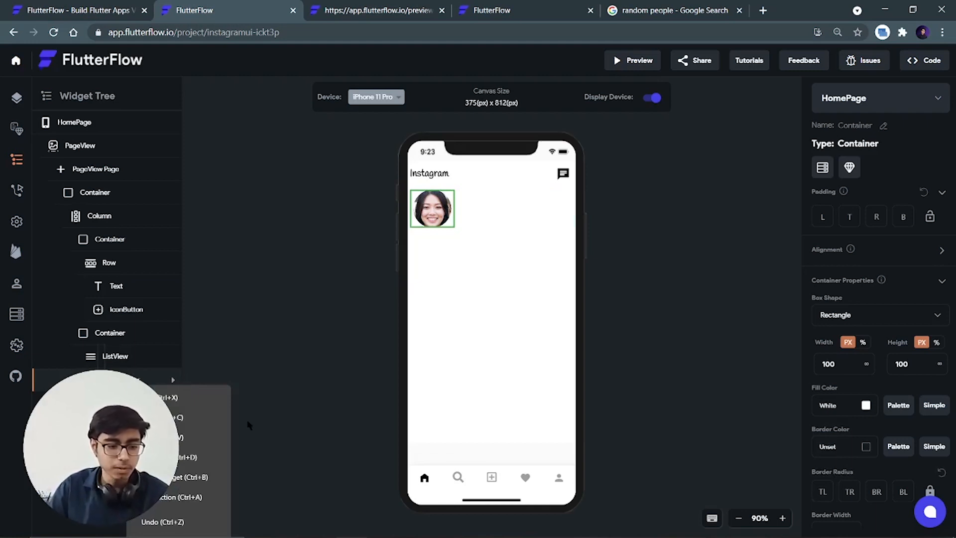
{"action": "left_click", "coordinate": [296, 358]}
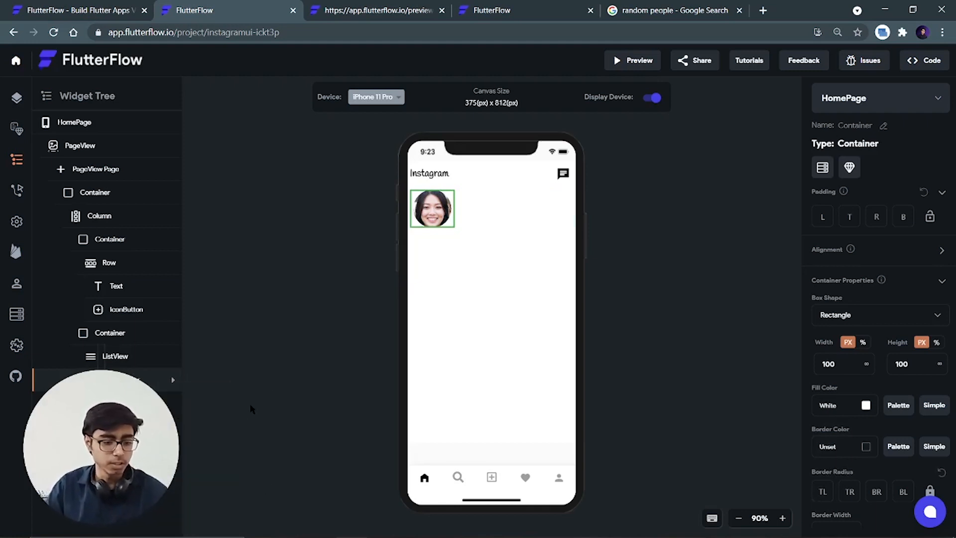
{"action": "key", "text": "ctrl+minus"}
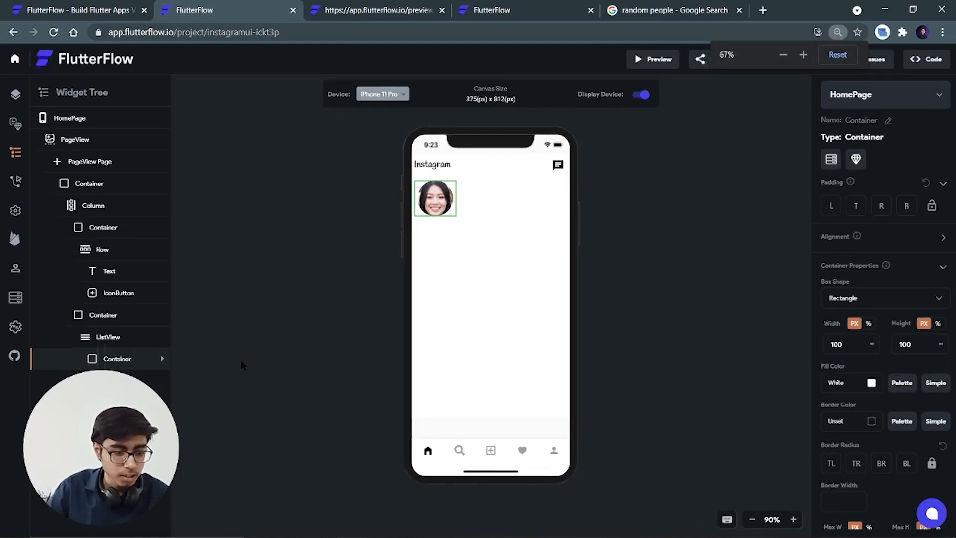
{"action": "key", "text": "ctrl+minus"}
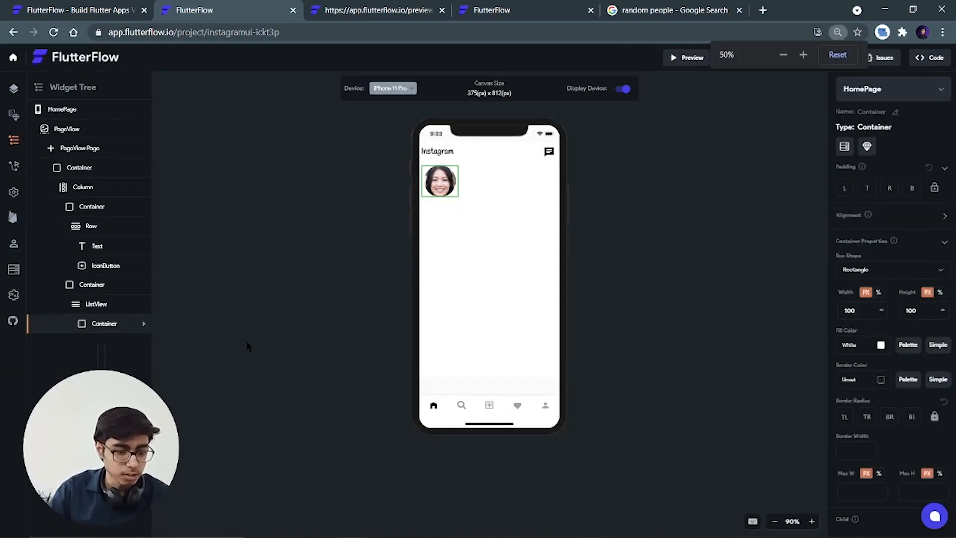
{"action": "key", "text": "ctrl+plus"}
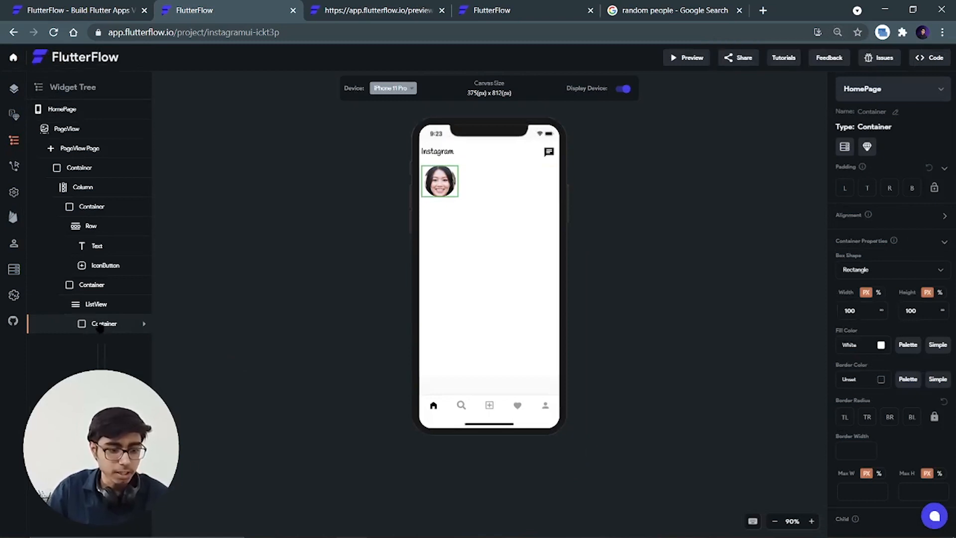
{"action": "right_click", "coordinate": [122, 328]}
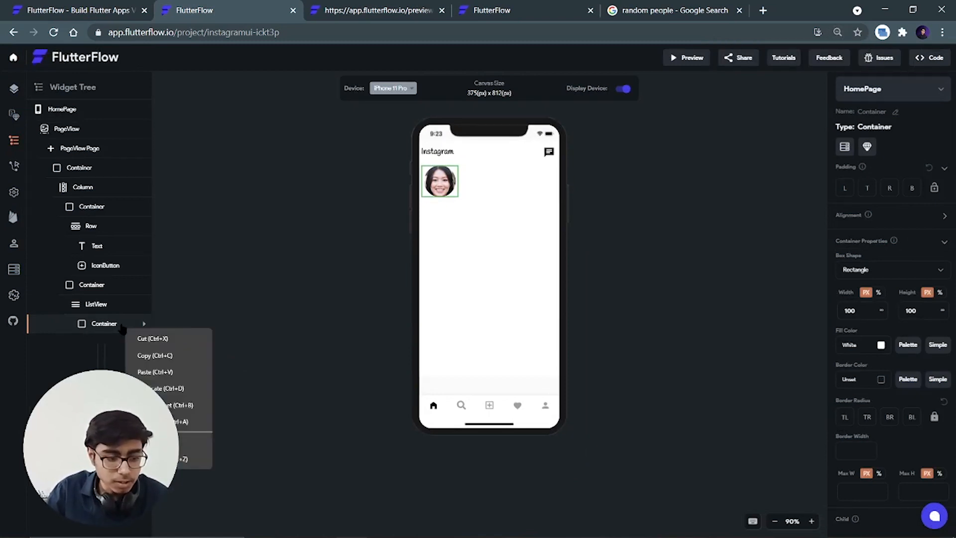
{"action": "left_click", "coordinate": [190, 386]}
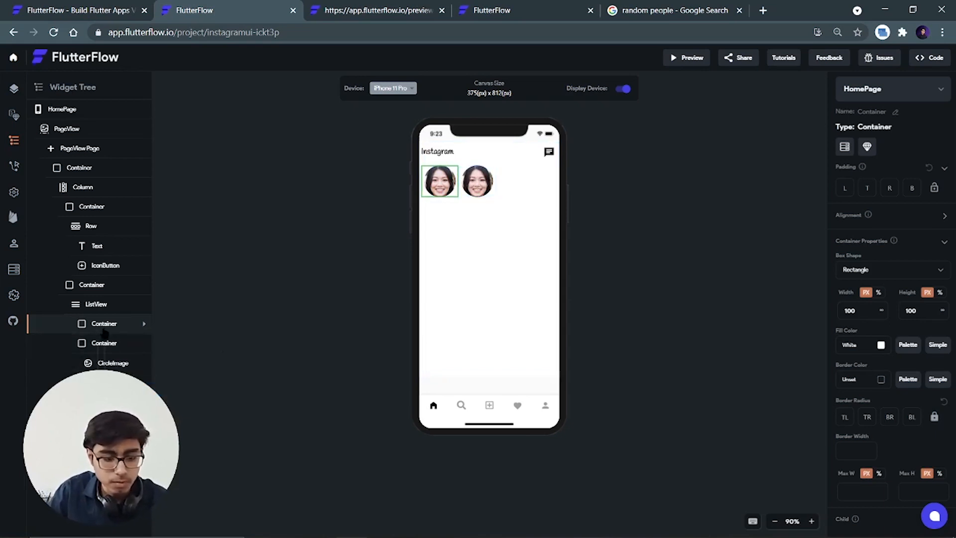
Add further copies of the portrait Container to the ListView so the stories row fills the phone's width
{"action": "left_click", "coordinate": [99, 326]}
{"action": "key", "text": "ctrl+v"}
{"action": "key", "text": "ctrl+v"}
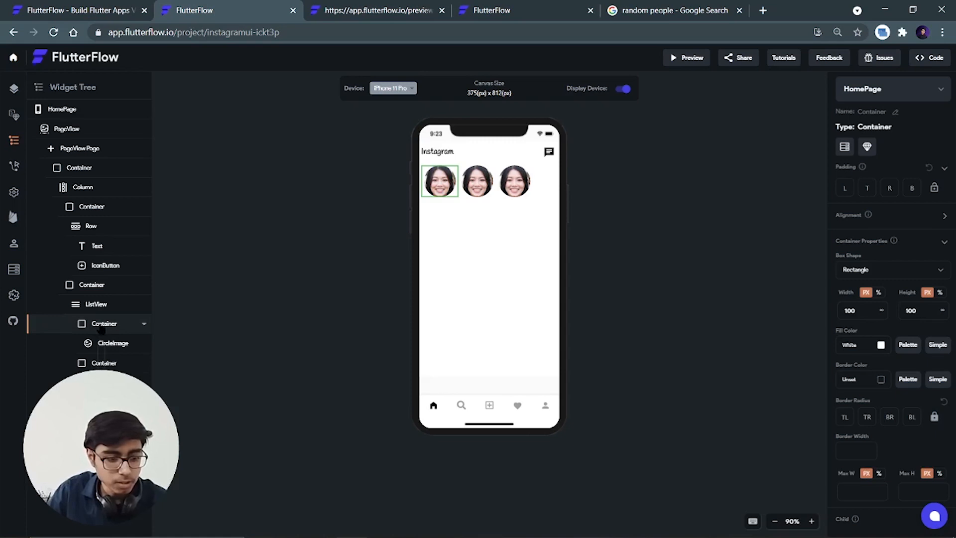
{"action": "scroll", "coordinate": [102, 329], "scroll_direction": "down", "scroll_amount": 1}
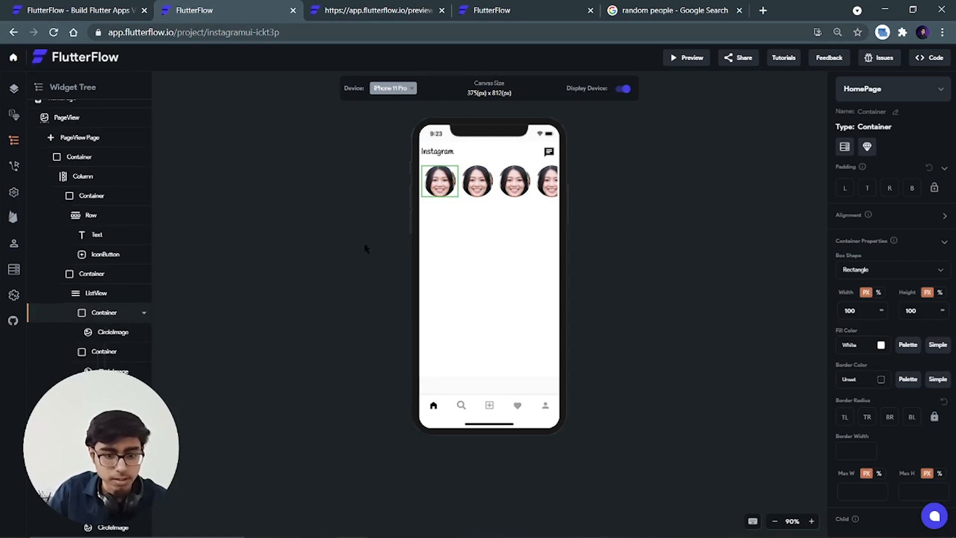
{"action": "scroll", "coordinate": [109, 434], "scroll_direction": "down", "scroll_amount": 1}
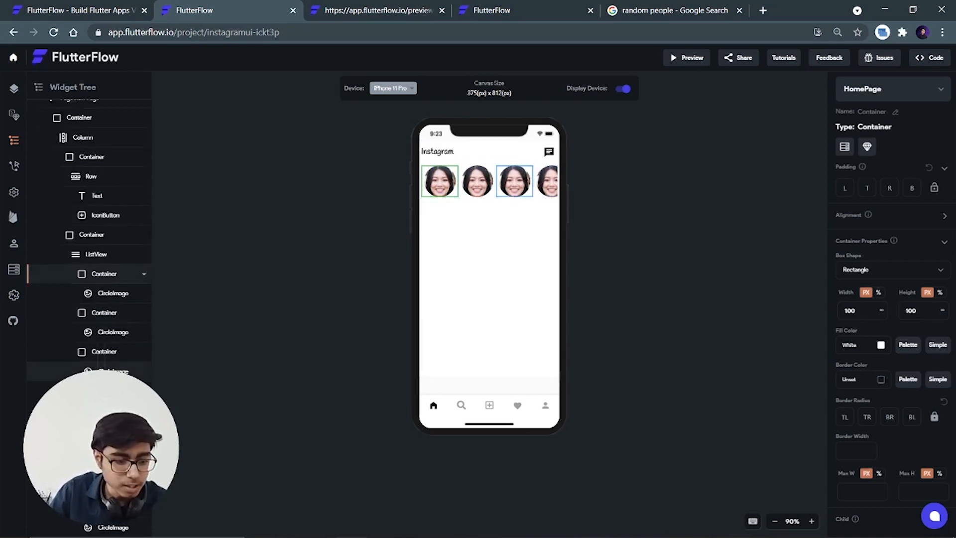
Select the CircleImage inside the ListView's second Container
{"action": "key", "text": "ctrl+plus"}
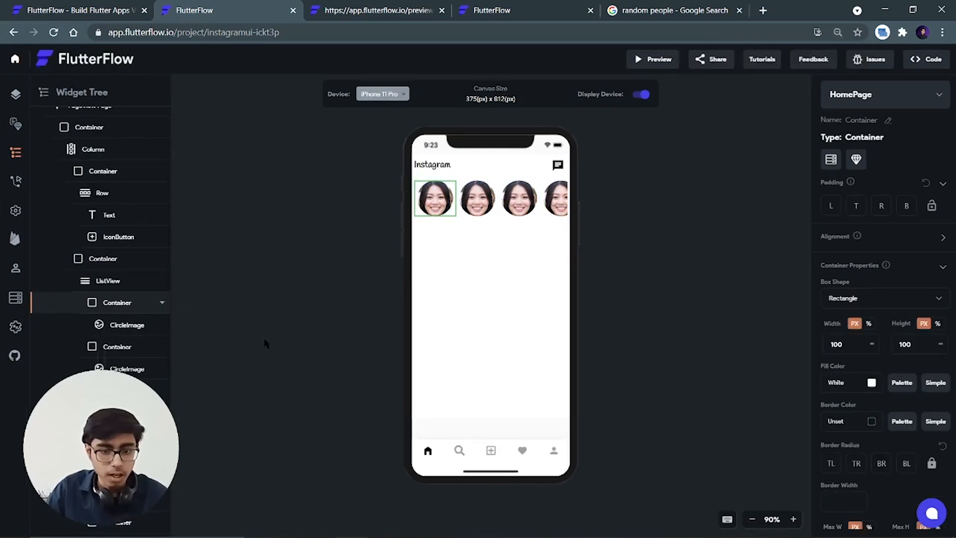
{"action": "key", "text": "ctrl+plus"}
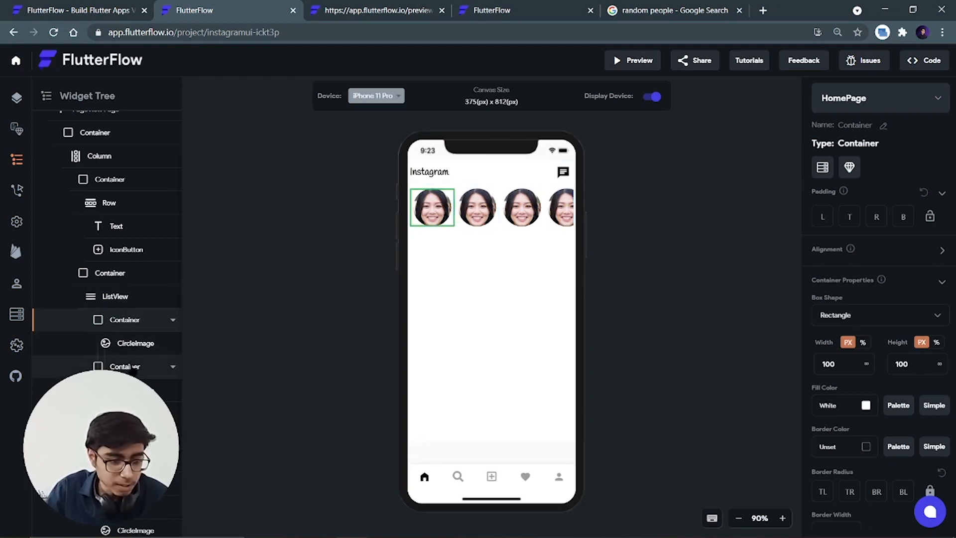
{"action": "left_click", "coordinate": [124, 366]}
{"action": "left_click", "coordinate": [133, 389]}
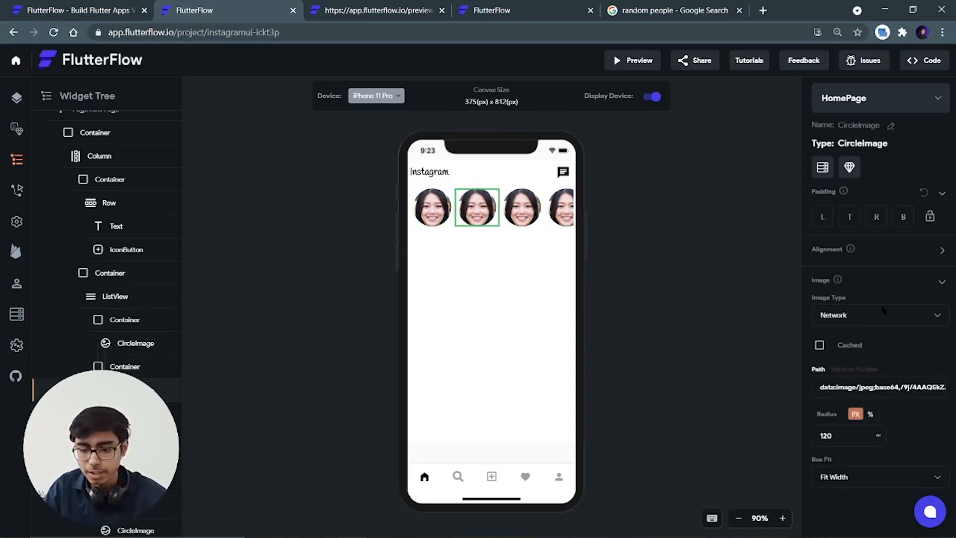
Try to replace the second CircleImage's path with the image address of the dis411.net selfie from Google Images
{"action": "left_click", "coordinate": [648, 10]}
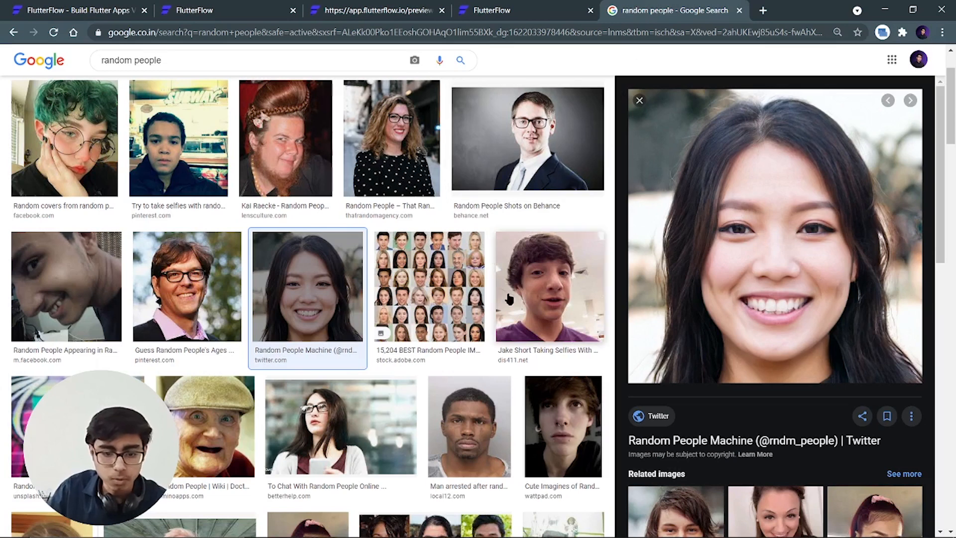
{"action": "right_click", "coordinate": [521, 287]}
{"action": "left_click", "coordinate": [566, 446]}
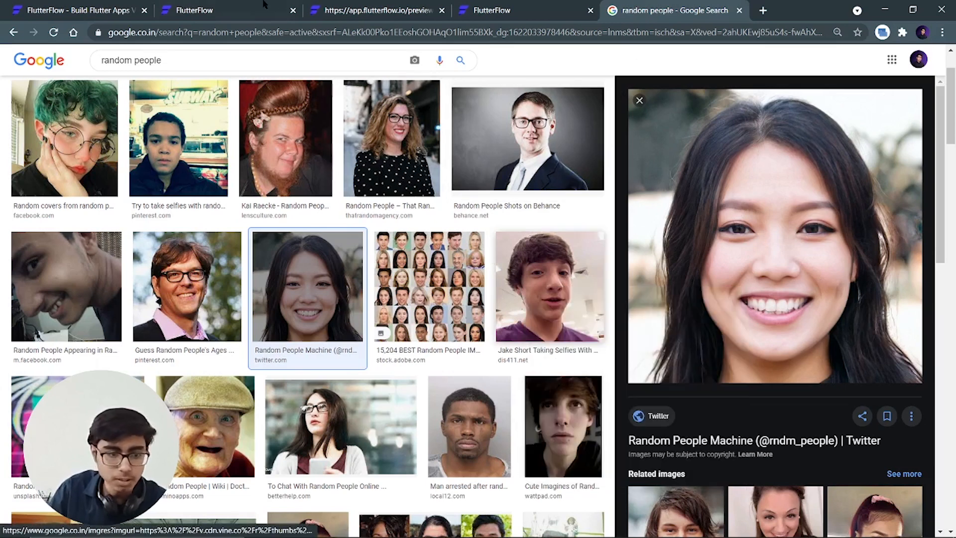
{"action": "left_click", "coordinate": [214, 10]}
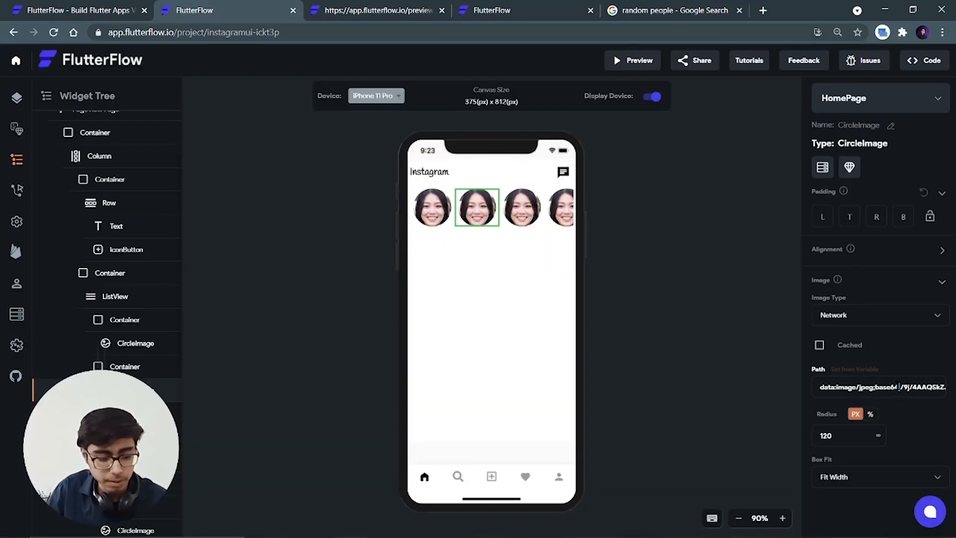
{"action": "key", "text": "ctrl+a"}
{"action": "key", "text": "BackSpace"}
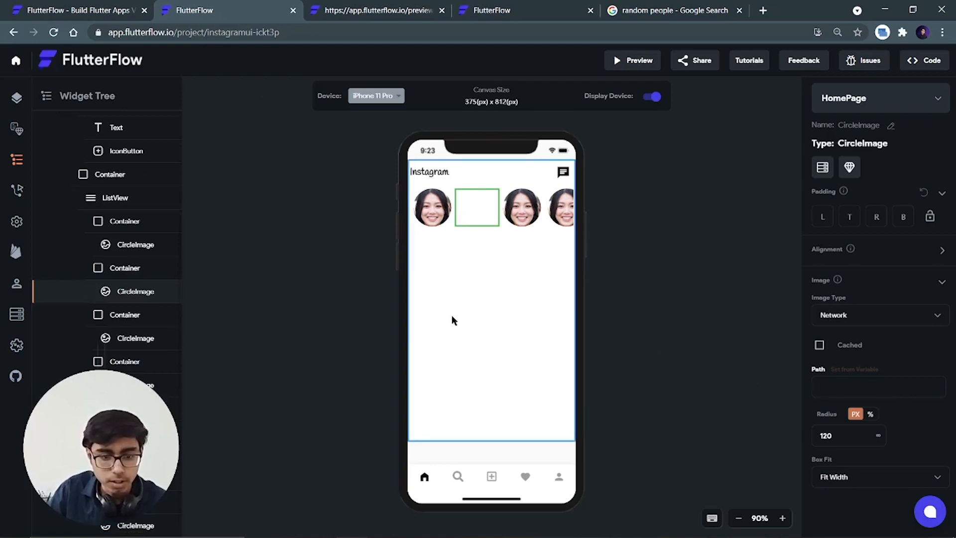
Copy the image address of the Wattpad "Cute Imagines of Random People" portrait from Google Images and paste it as the second CircleImage's path
{"action": "left_click", "coordinate": [652, 11]}
{"action": "right_click", "coordinate": [471, 423]}
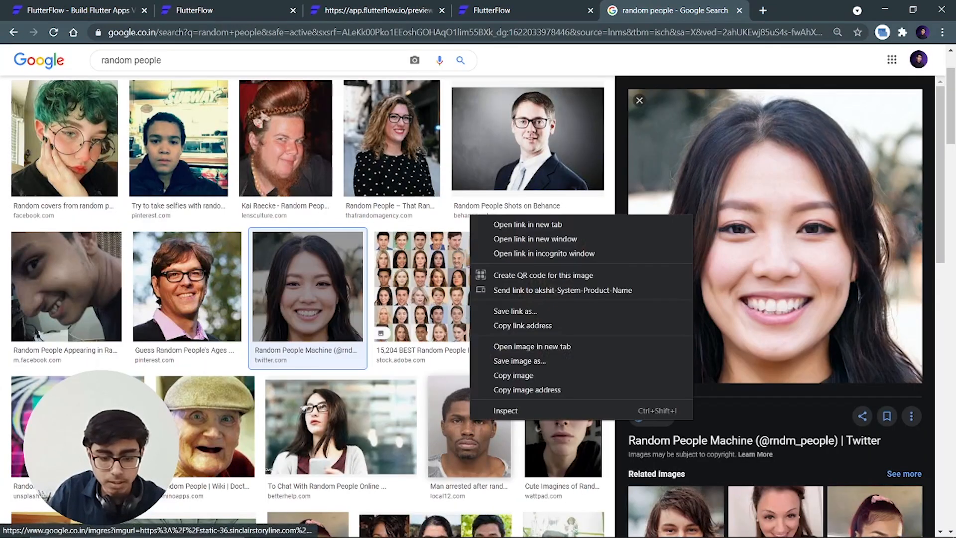
{"action": "left_click", "coordinate": [563, 424]}
{"action": "right_click", "coordinate": [734, 244]}
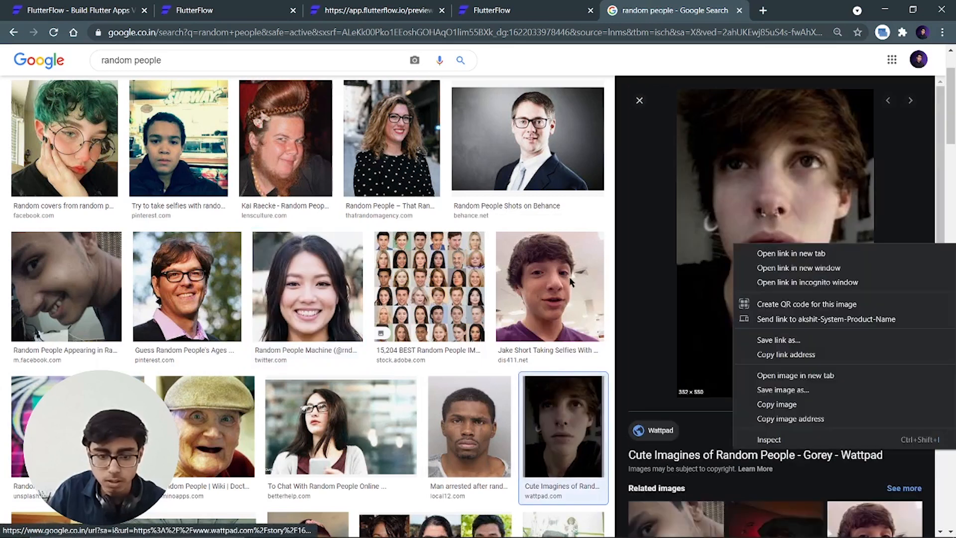
{"action": "left_click", "coordinate": [787, 404]}
{"action": "right_click", "coordinate": [730, 154]}
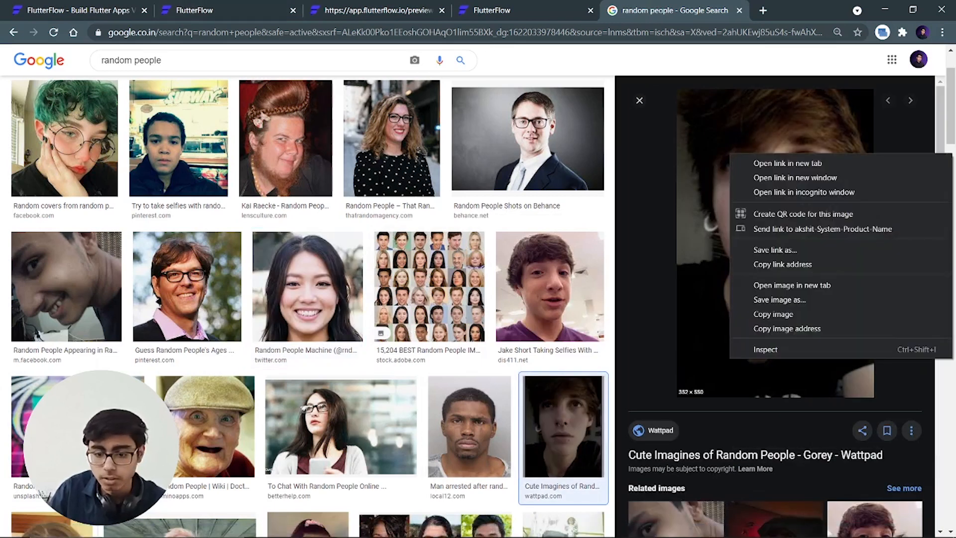
{"action": "left_click", "coordinate": [787, 328]}
{"action": "left_click", "coordinate": [214, 9]}
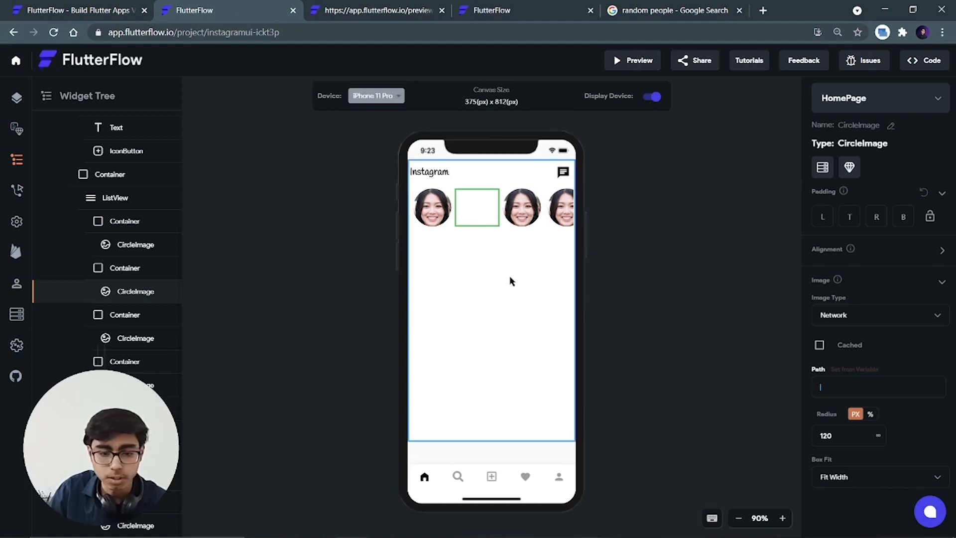
{"action": "key", "text": "ctrl+v"}
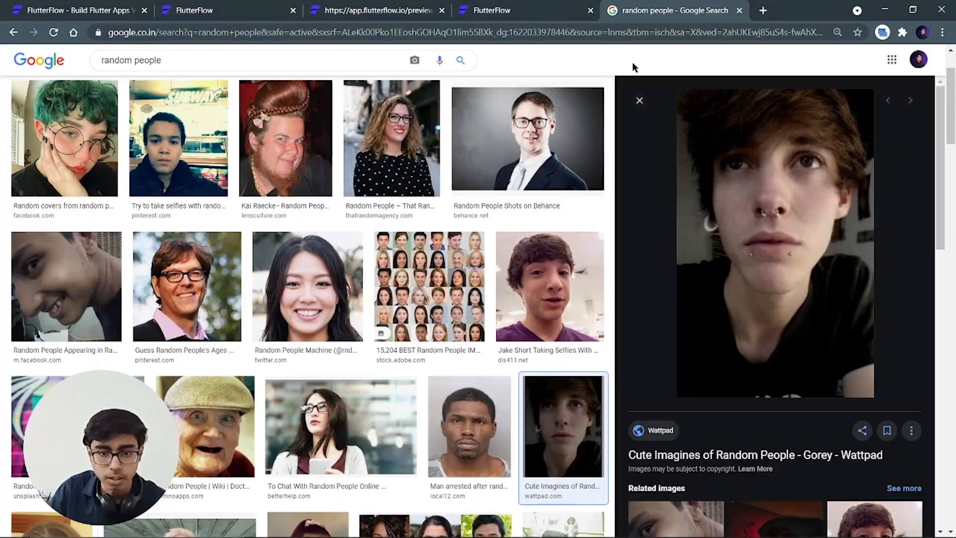
Replace the second CircleImage's path with the image address of the green-haired "Random covers from random people" portrait from Google Images
{"action": "left_click", "coordinate": [675, 10]}
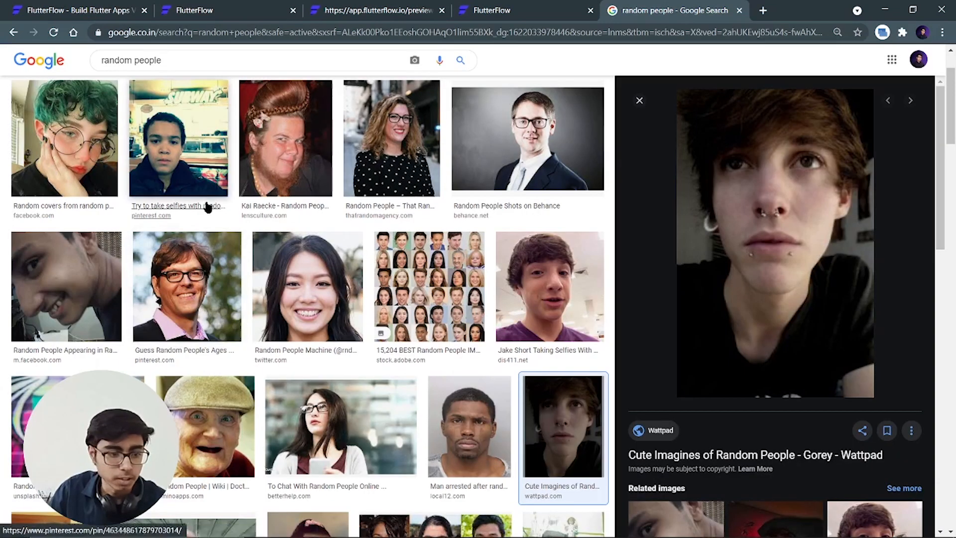
{"action": "left_click", "coordinate": [100, 149]}
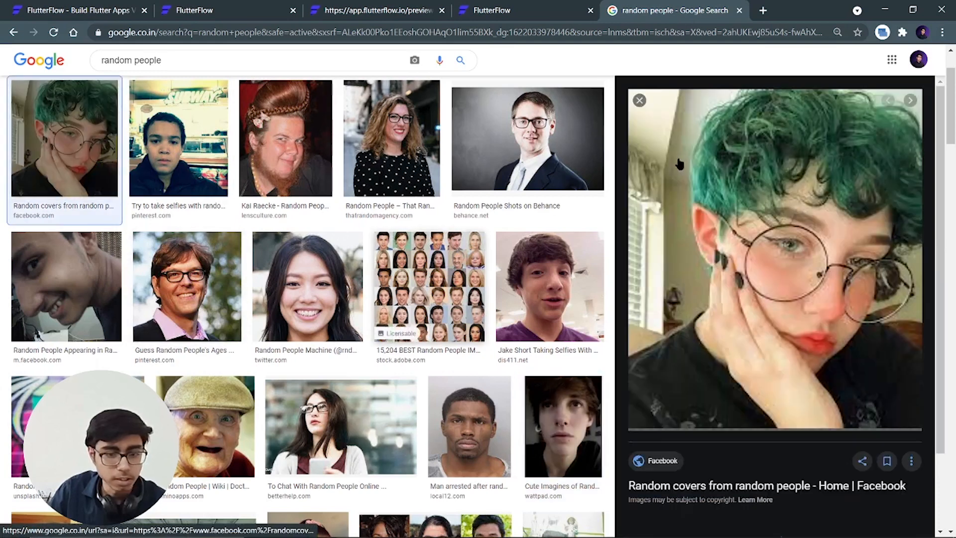
{"action": "right_click", "coordinate": [728, 226]}
{"action": "left_click", "coordinate": [764, 394]}
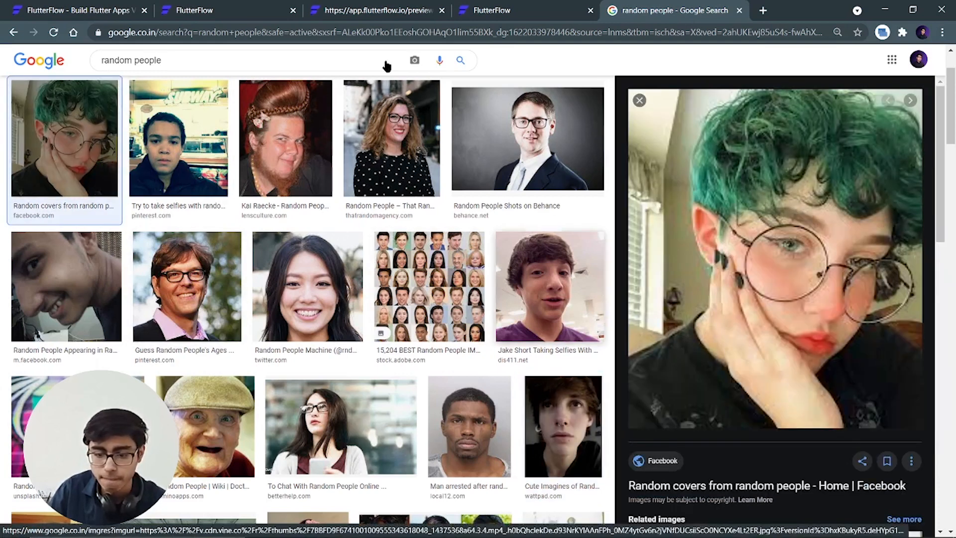
{"action": "left_click", "coordinate": [268, 6]}
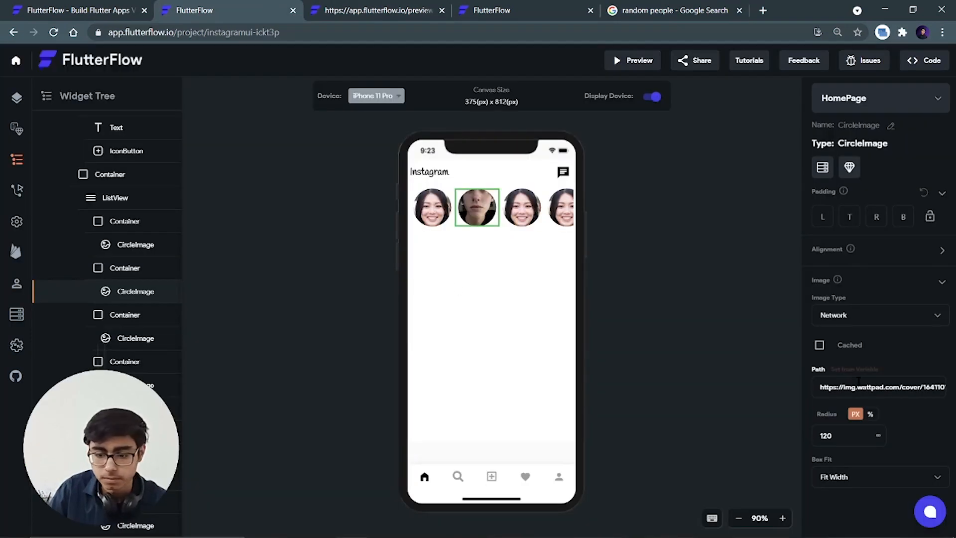
{"action": "key", "text": "ctrl+a"}
{"action": "key", "text": "ctrl+v"}
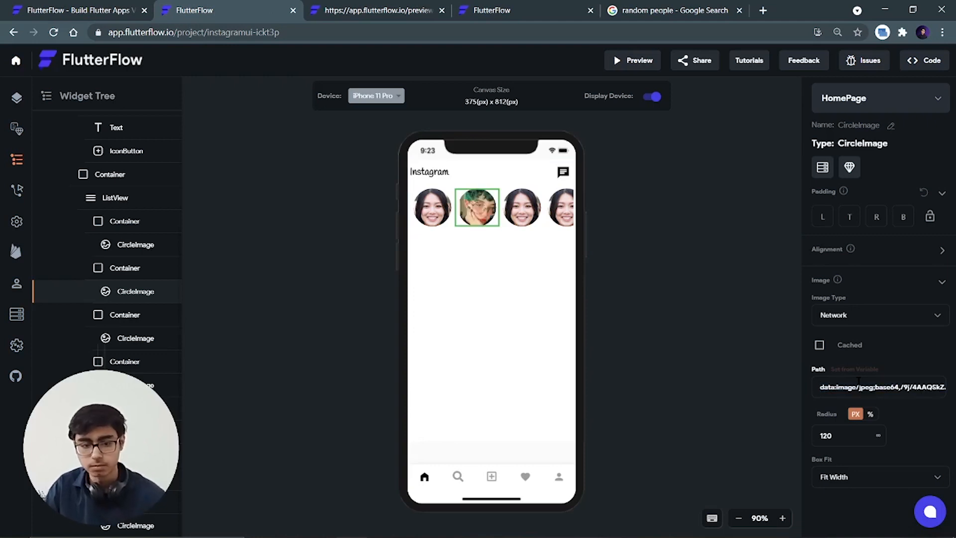
Replace the third CircleImage's path with the image address of the red-haired "Curious to see what random people think of me" Reddit portrait from Google Images
{"action": "left_click", "coordinate": [520, 222]}
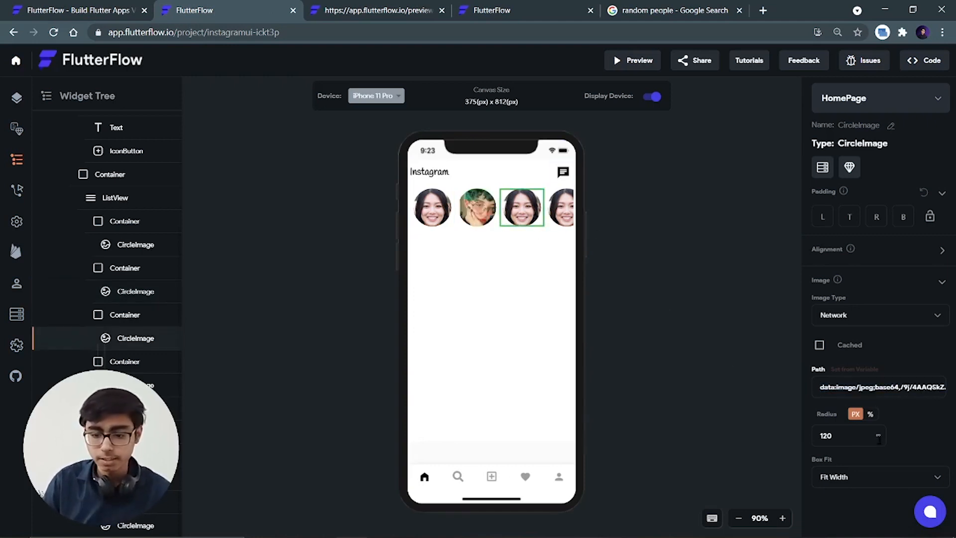
{"action": "left_click", "coordinate": [663, 10]}
{"action": "scroll", "coordinate": [429, 319], "scroll_direction": "down", "scroll_amount": 6}
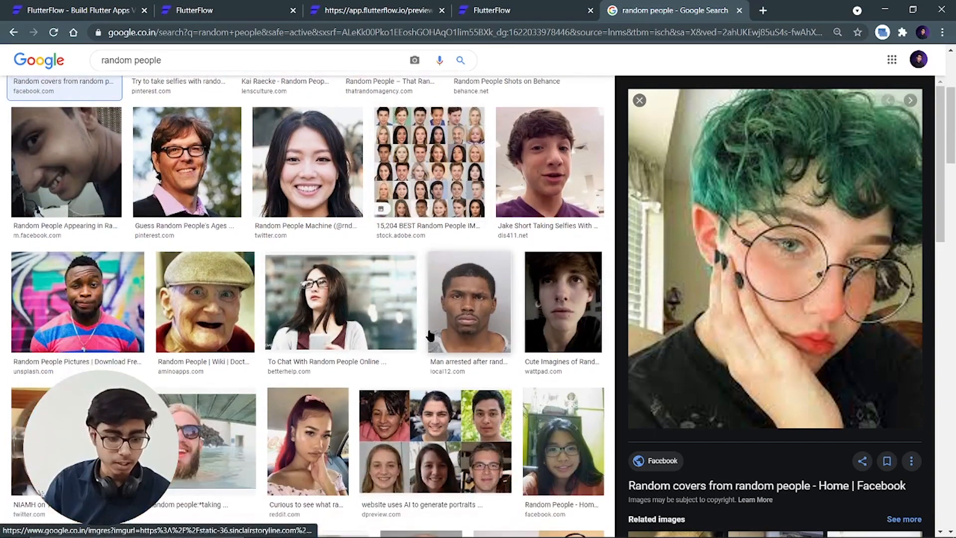
{"action": "left_click", "coordinate": [326, 254]}
{"action": "right_click", "coordinate": [809, 286]}
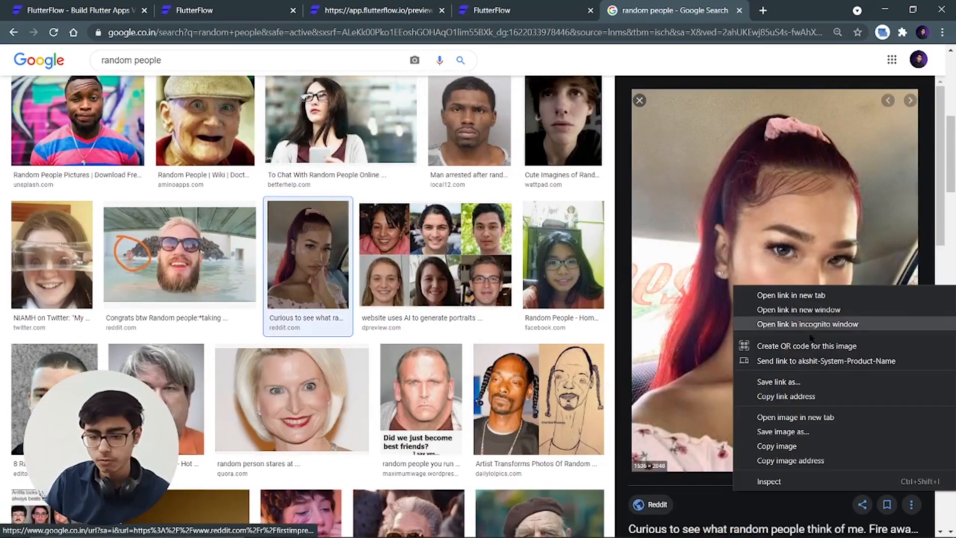
{"action": "left_click", "coordinate": [807, 445]}
{"action": "left_click", "coordinate": [238, 5]}
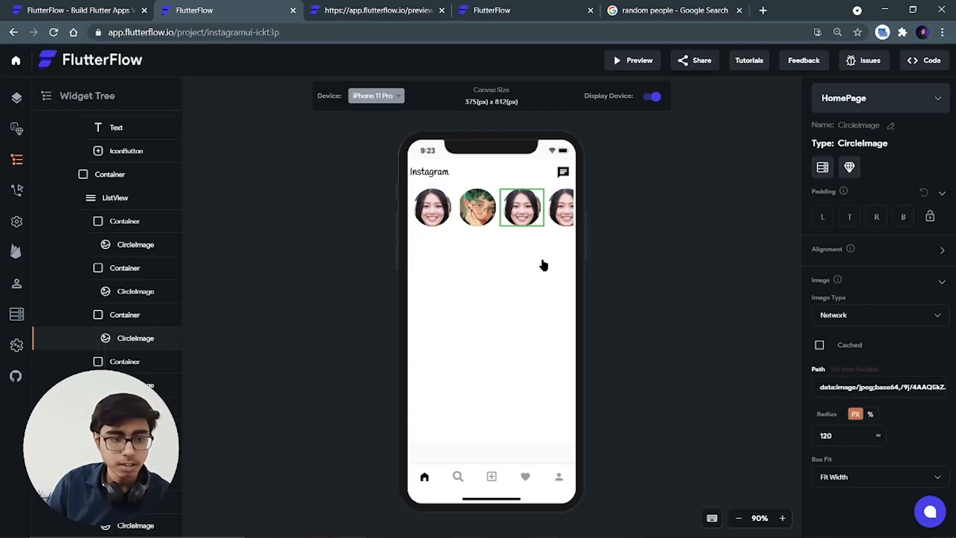
{"action": "key", "text": "ctrl+a"}
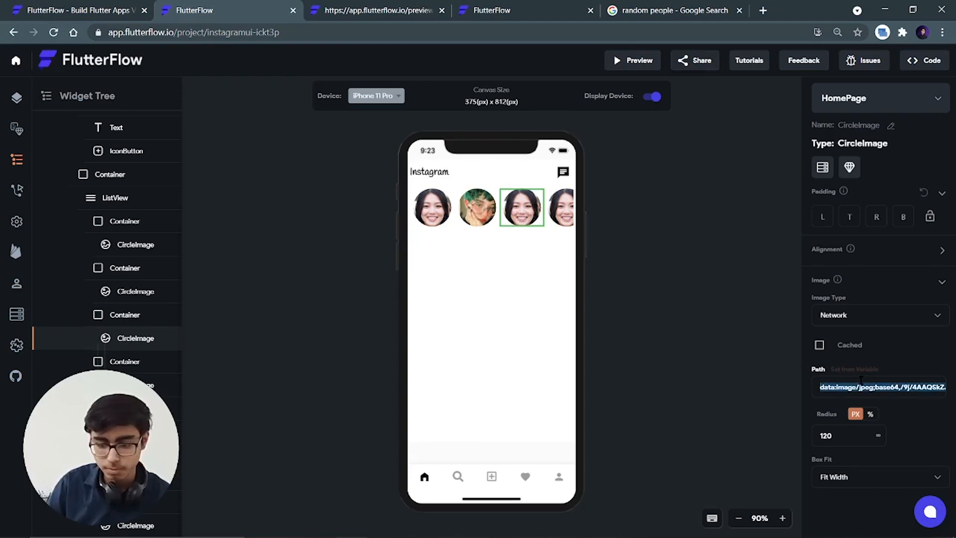
{"action": "key", "text": "ctrl+v"}
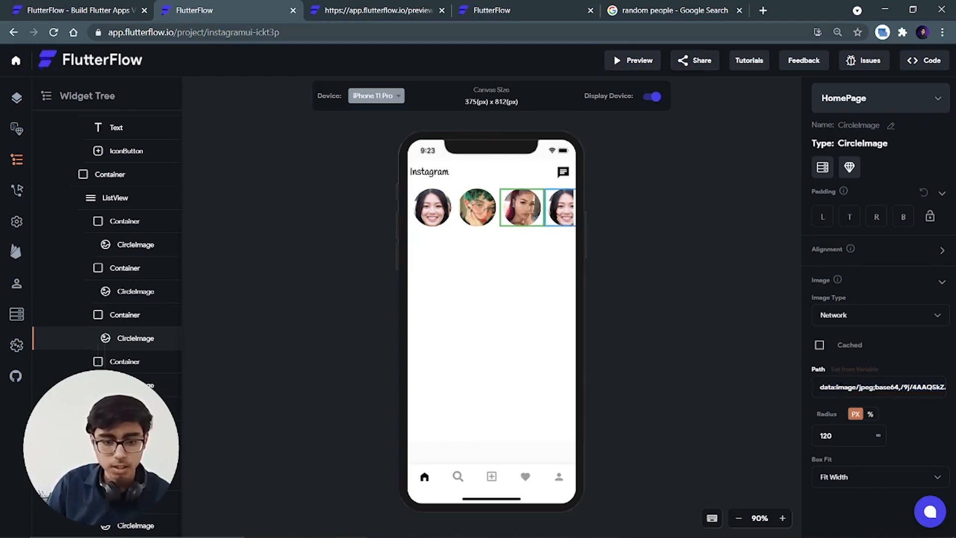
Replace the fourth CircleImage's path with the image address of the curly-haired "I frequently experience" Reddit portrait from Google Images
{"action": "left_click", "coordinate": [560, 216]}
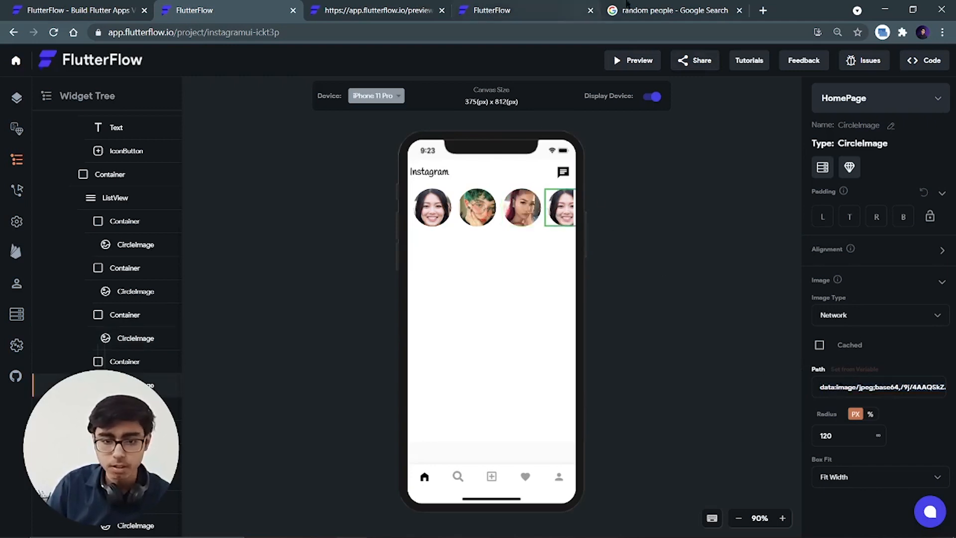
{"action": "left_click", "coordinate": [673, 10]}
{"action": "scroll", "coordinate": [459, 305], "scroll_direction": "down", "scroll_amount": 2}
{"action": "scroll", "coordinate": [458, 304], "scroll_direction": "down", "scroll_amount": 5}
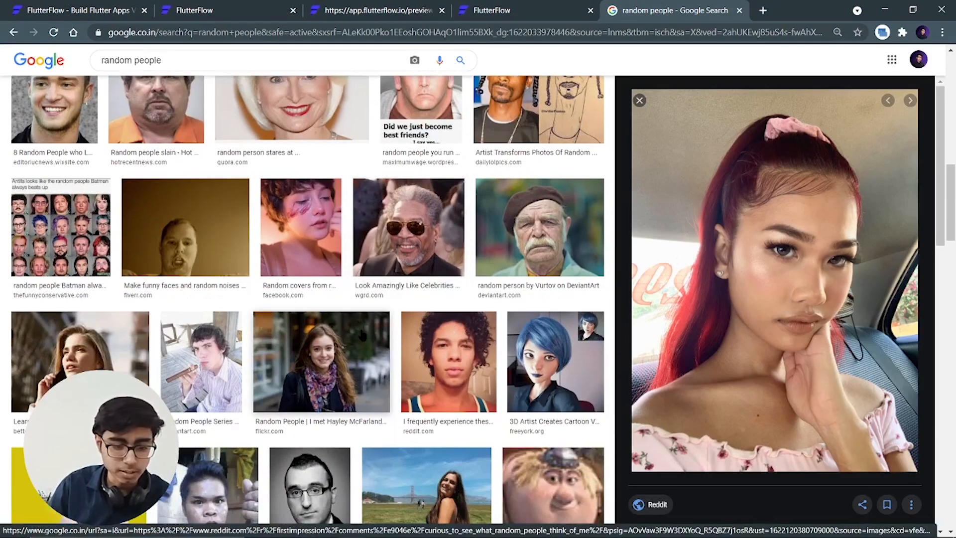
{"action": "left_click", "coordinate": [435, 355]}
{"action": "left_click", "coordinate": [209, 10]}
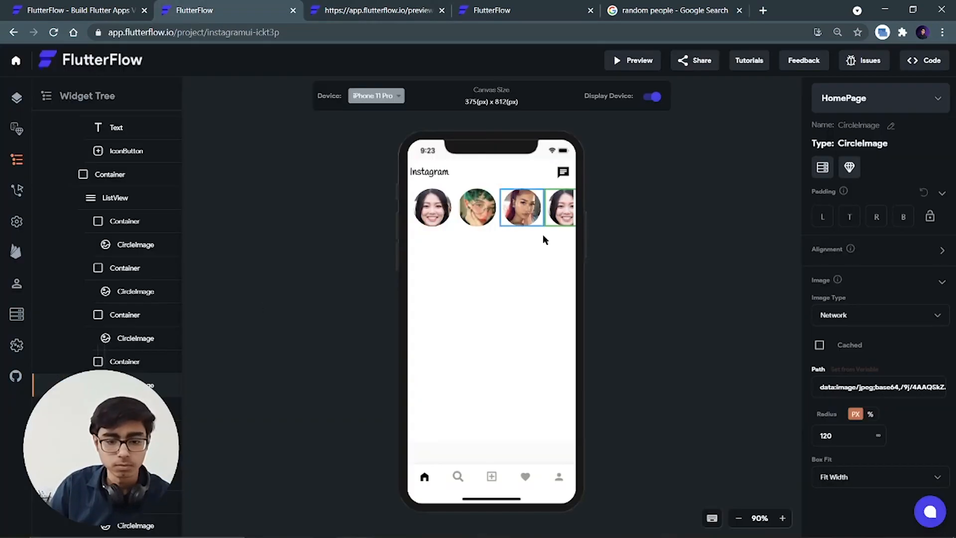
{"action": "left_click", "coordinate": [869, 387]}
{"action": "key", "text": "ctrl+a"}
{"action": "key", "text": "ctrl+v"}
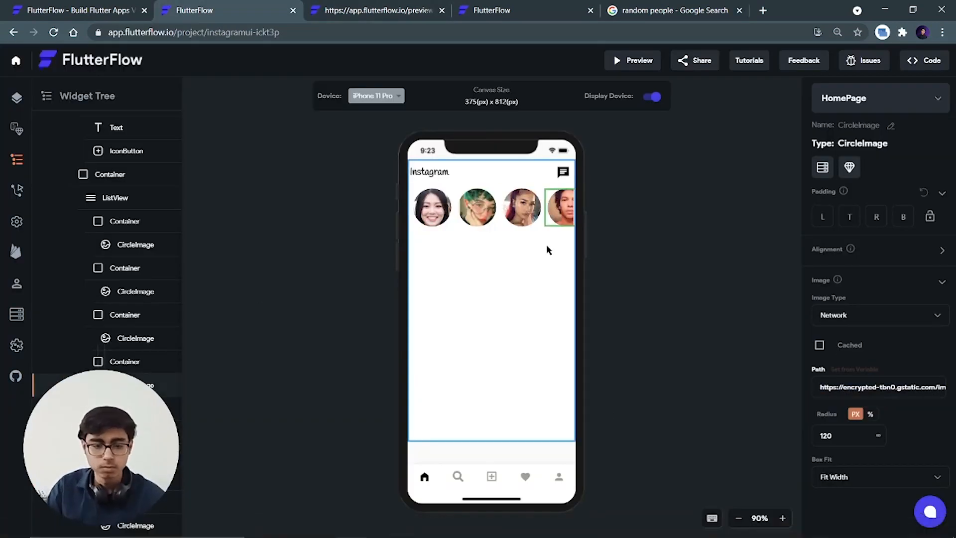
Replace the fifth CircleImage's path with the image address of the DeviantArt portrait of a mustached man in a beret
{"action": "left_click", "coordinate": [136, 432]}
{"action": "left_click", "coordinate": [675, 10]}
{"action": "left_click", "coordinate": [540, 227]}
{"action": "right_click", "coordinate": [734, 224]}
{"action": "left_click", "coordinate": [791, 401]}
{"action": "left_click", "coordinate": [214, 10]}
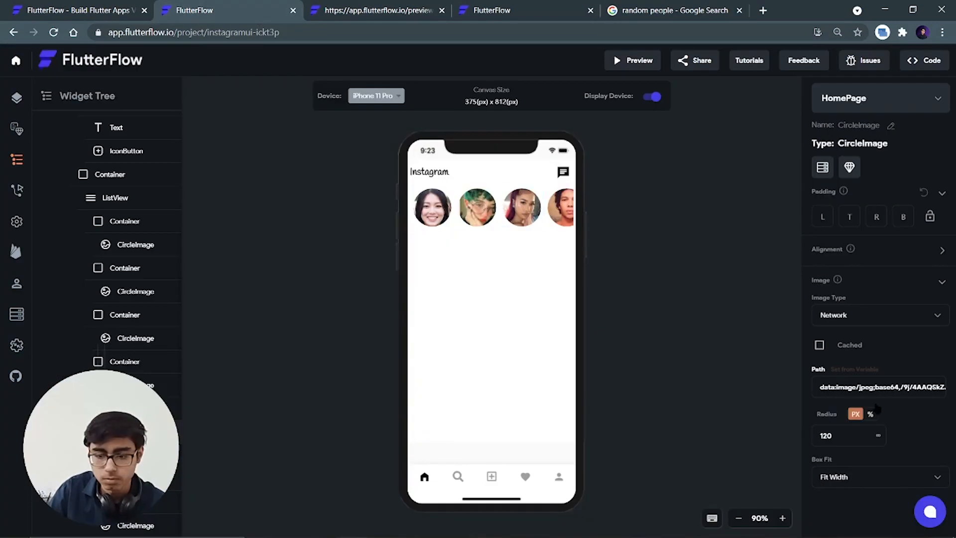
{"action": "left_click", "coordinate": [875, 388]}
{"action": "key", "text": "ctrl+a"}
{"action": "key", "text": "ctrl+v"}
Replace the sixth CircleImage's path with the image address of the blue-haired "3D Artist Creates Cartoon" portrait from Google Images
{"action": "left_click", "coordinate": [135, 479]}
{"action": "left_click", "coordinate": [653, 11]}
{"action": "left_click", "coordinate": [555, 362]}
{"action": "left_click", "coordinate": [873, 388]}
{"action": "key", "text": "ctrl+a"}
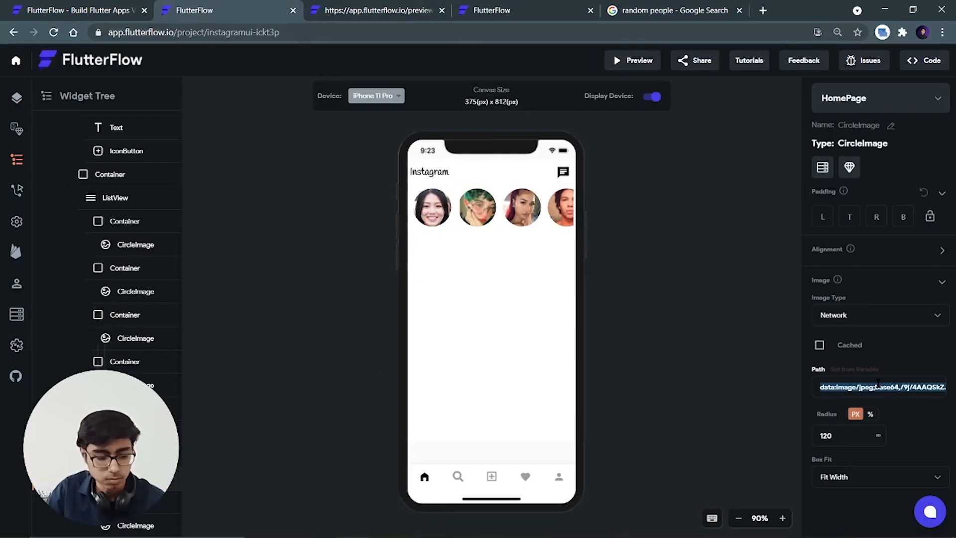
{"action": "key", "text": "ctrl+v"}
Replace the seventh CircleImage's path with the image address of the black-and-white "Random people on Behance" portrait from Google Images
{"action": "left_click", "coordinate": [660, 10]}
{"action": "left_click", "coordinate": [309, 385]}
{"action": "right_click", "coordinate": [734, 248]}
{"action": "left_click", "coordinate": [787, 405]}
{"action": "left_click", "coordinate": [234, 8]}
{"action": "left_click", "coordinate": [136, 525]}
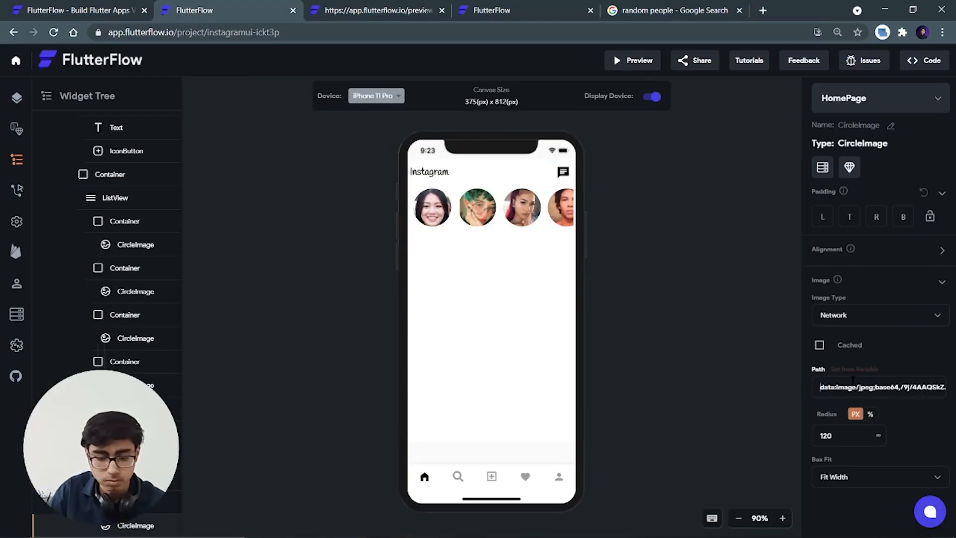
{"action": "left_click", "coordinate": [876, 388]}
{"action": "key", "text": "ctrl+a"}
{"action": "key", "text": "ctrl+v"}
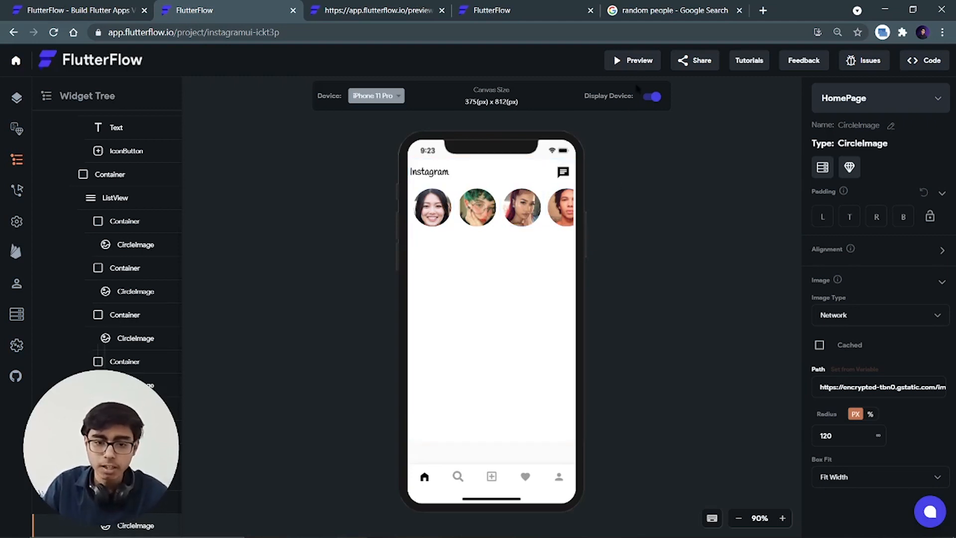
Preview the app and scroll the stories list back and forth to check every circular portrait
{"action": "left_click", "coordinate": [638, 64]}
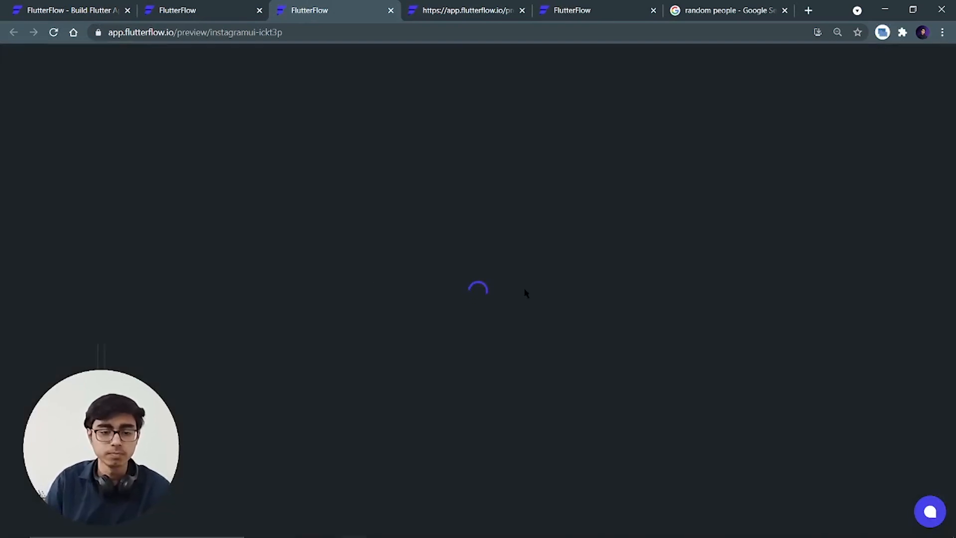
{"action": "left_click_drag", "start_coordinate": [527, 233], "coordinate": [366, 232]}
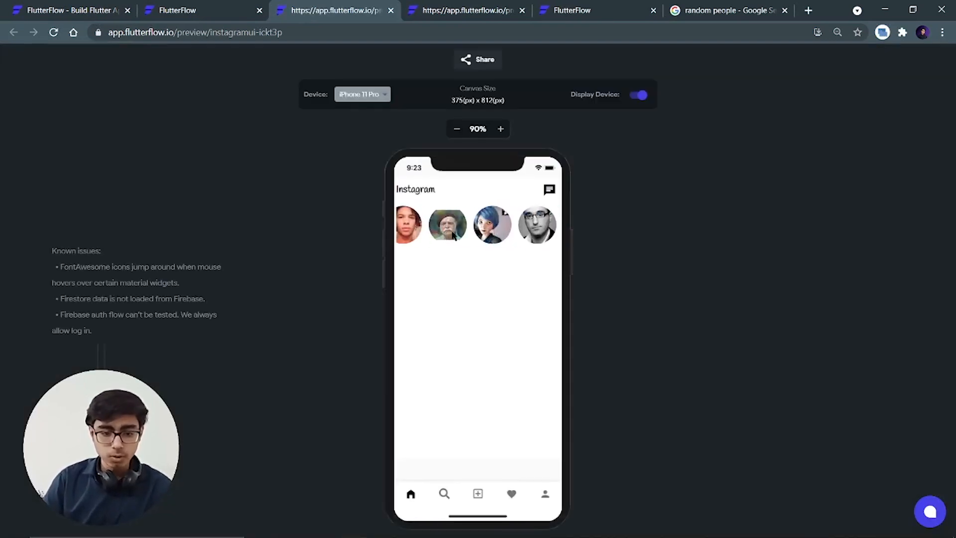
{"action": "left_click_drag", "start_coordinate": [452, 232], "coordinate": [597, 234]}
{"action": "left_click_drag", "start_coordinate": [538, 233], "coordinate": [339, 229]}
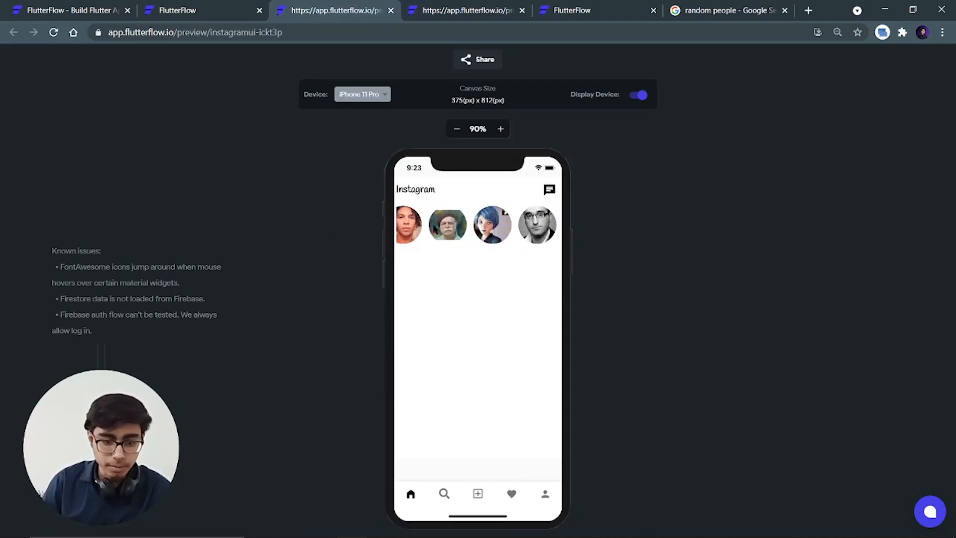
{"action": "left_click_drag", "start_coordinate": [435, 229], "coordinate": [406, 232]}
{"action": "left_click_drag", "start_coordinate": [490, 231], "coordinate": [469, 242]}
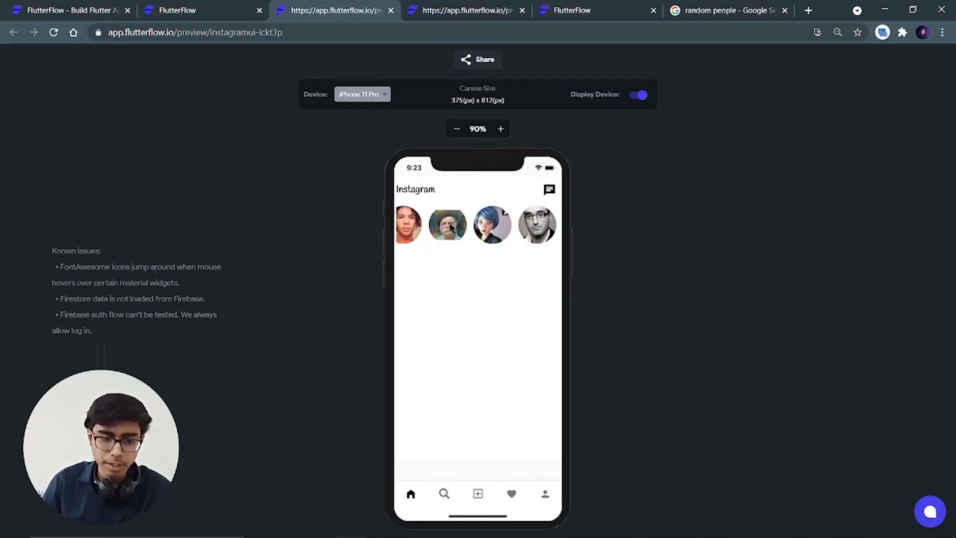
Replace the fifth CircleImage's path with the image address of the Twitter portrait of a man in a backwards cap from Google Images
{"action": "left_click", "coordinate": [707, 10]}
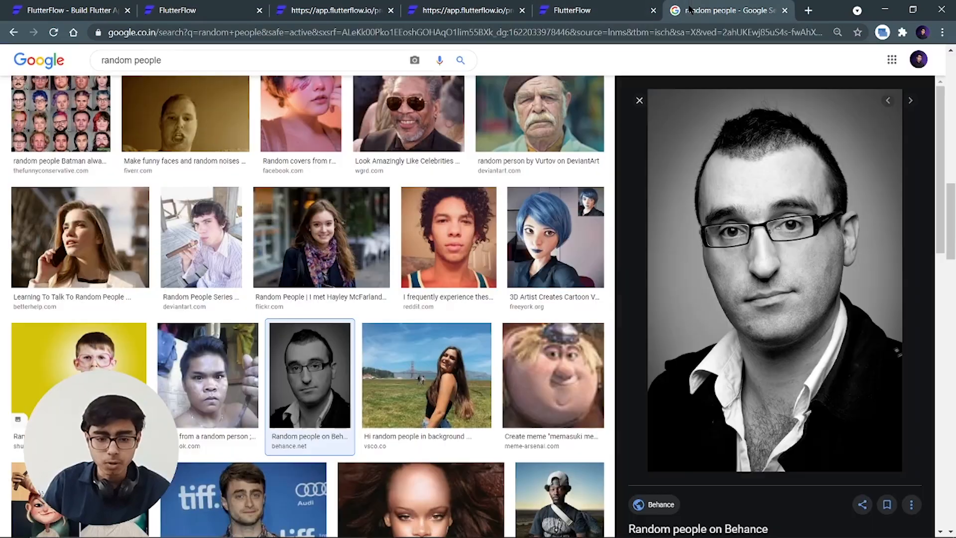
{"action": "scroll", "coordinate": [442, 413], "scroll_direction": "down", "scroll_amount": 3}
{"action": "scroll", "coordinate": [442, 413], "scroll_direction": "down", "scroll_amount": 10}
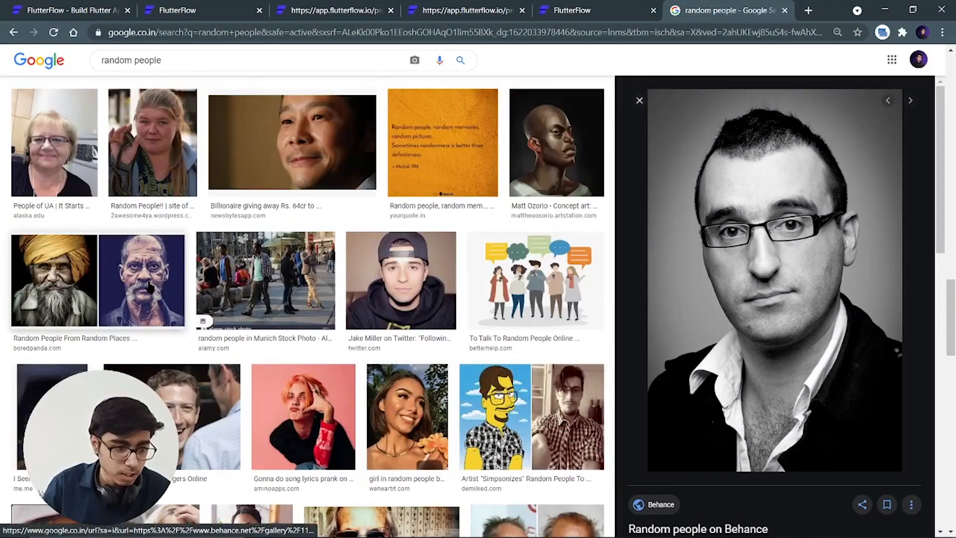
{"action": "scroll", "coordinate": [150, 288], "scroll_direction": "up", "scroll_amount": 1}
{"action": "scroll", "coordinate": [393, 215], "scroll_direction": "down", "scroll_amount": 2}
{"action": "left_click", "coordinate": [393, 214]}
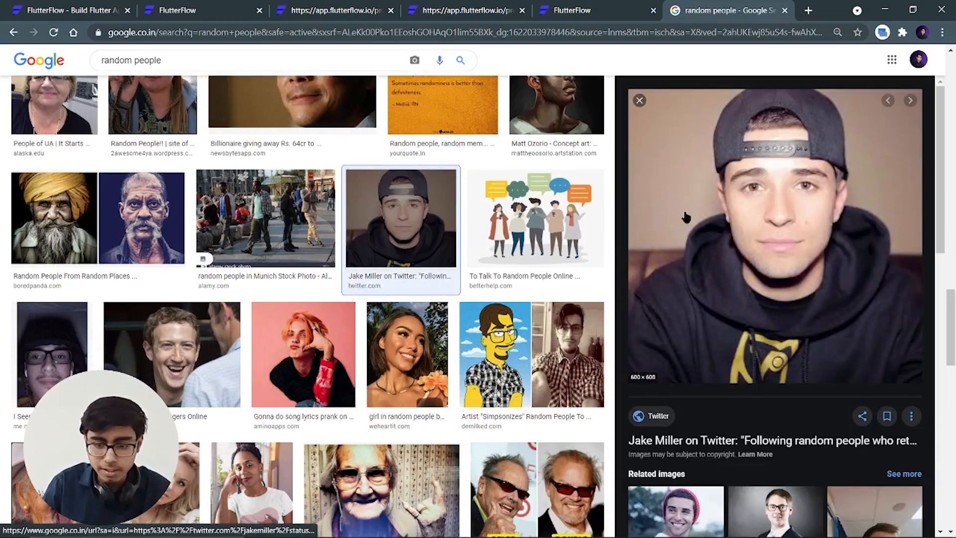
{"action": "right_click", "coordinate": [713, 211]}
{"action": "left_click", "coordinate": [775, 387]}
{"action": "left_click", "coordinate": [210, 10]}
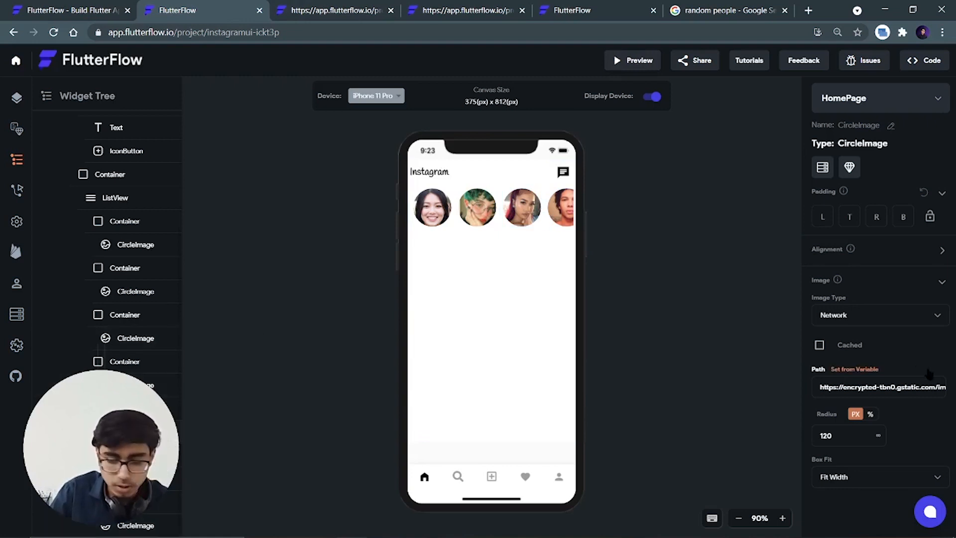
{"action": "key", "text": "ctrl+a"}
{"action": "key", "text": "ctrl+v"}
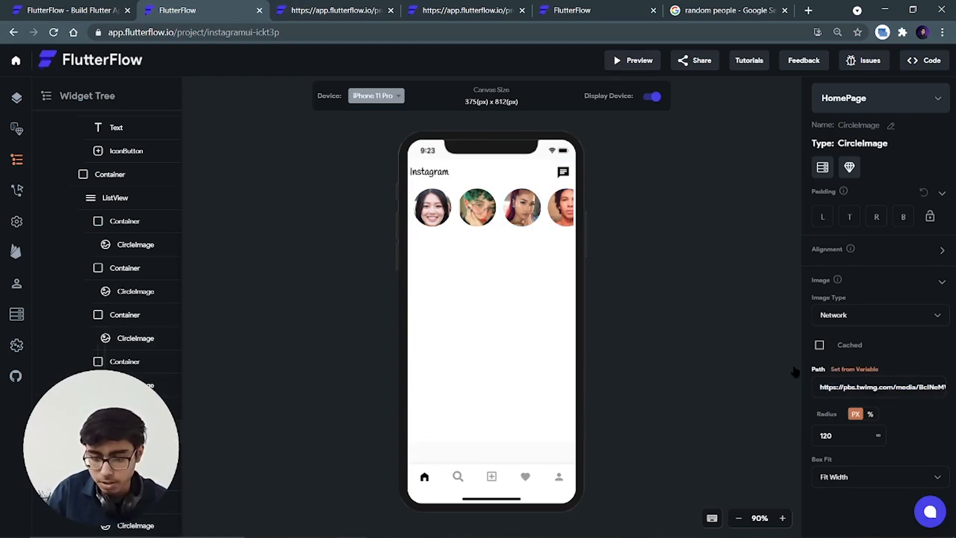
Close the old preview tabs, preview the app again and scroll the stories list to check the fifth portrait
{"action": "left_click", "coordinate": [654, 10]}
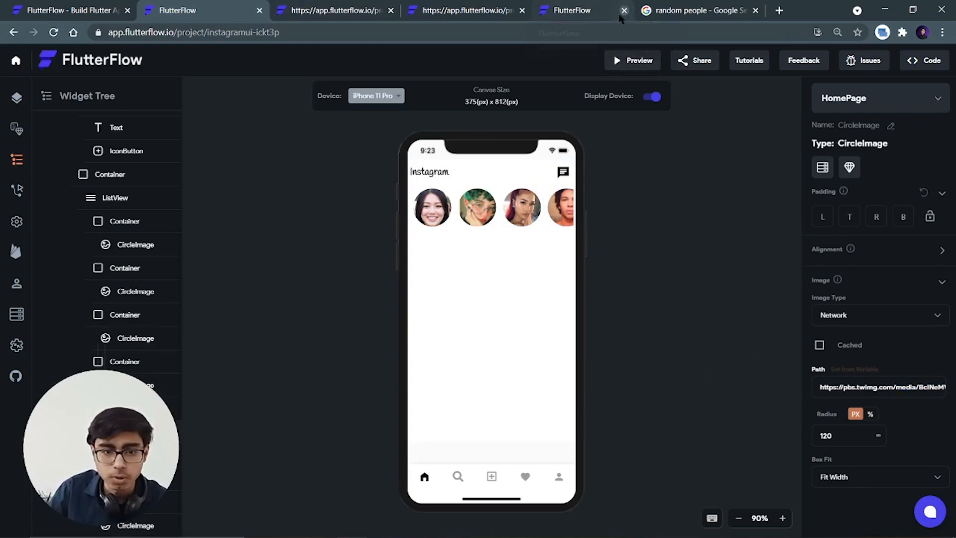
{"action": "left_click", "coordinate": [522, 10]}
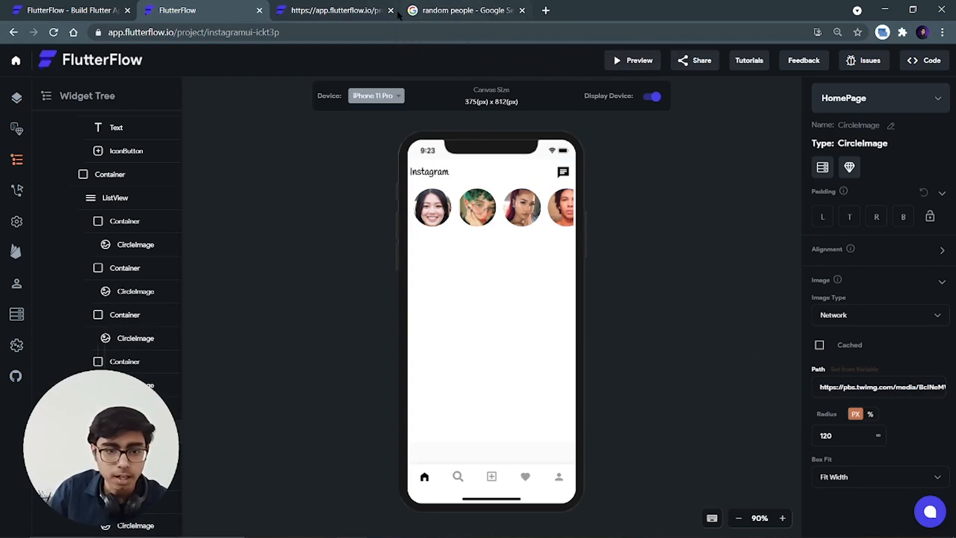
{"action": "left_click", "coordinate": [355, 10]}
{"action": "left_click", "coordinate": [632, 60]}
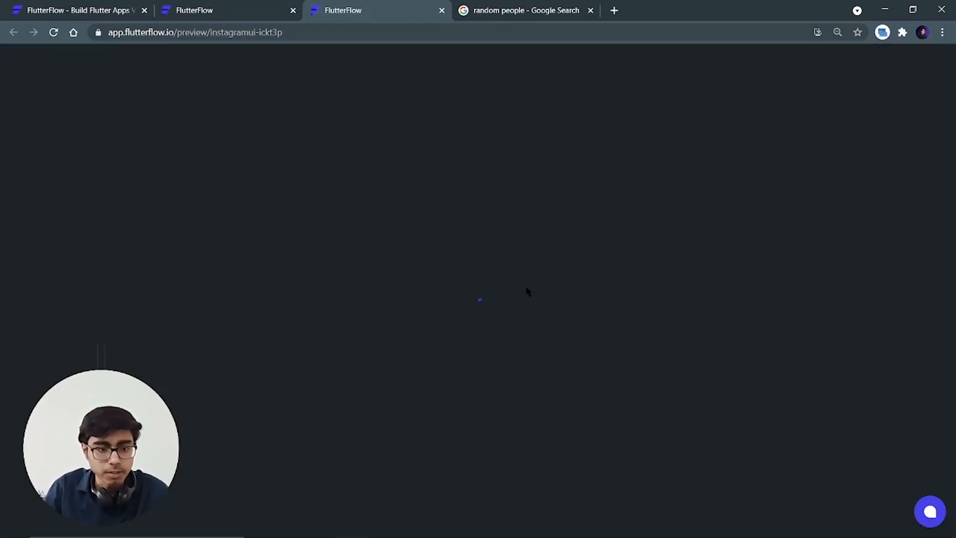
{"action": "left_click_drag", "start_coordinate": [540, 239], "coordinate": [495, 258]}
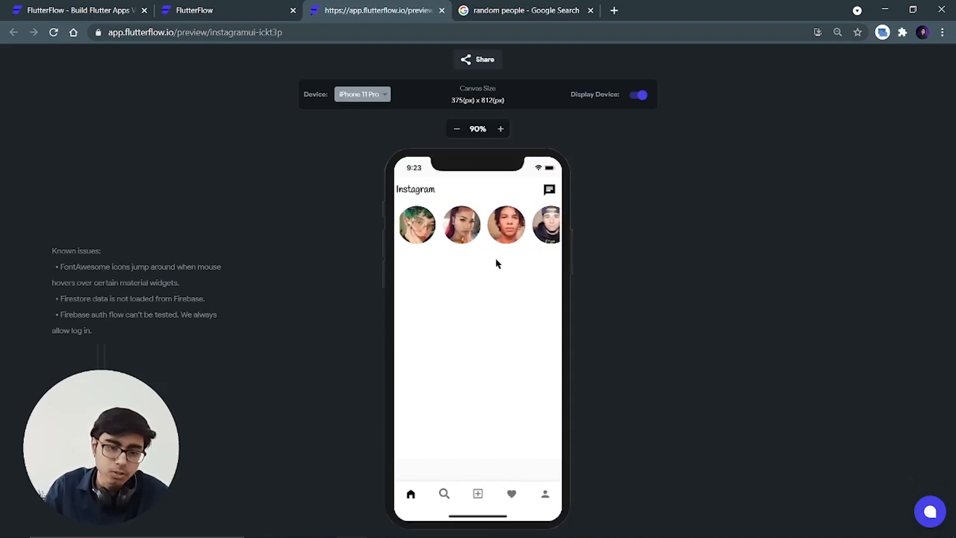
Open the project's generated code and examine the HomePage widget's Dart code for the header row and the stories list
{"action": "left_click", "coordinate": [165, 4]}
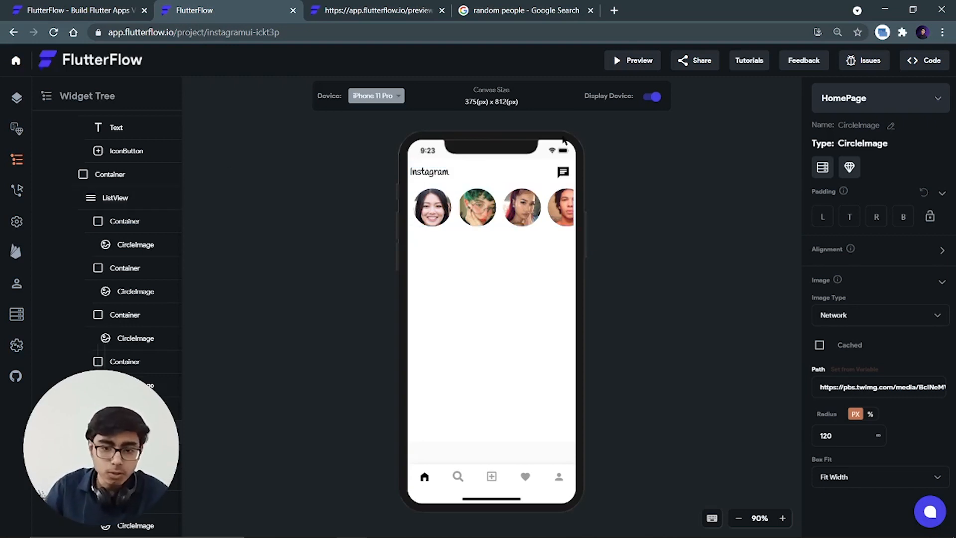
{"action": "left_click", "coordinate": [924, 60]}
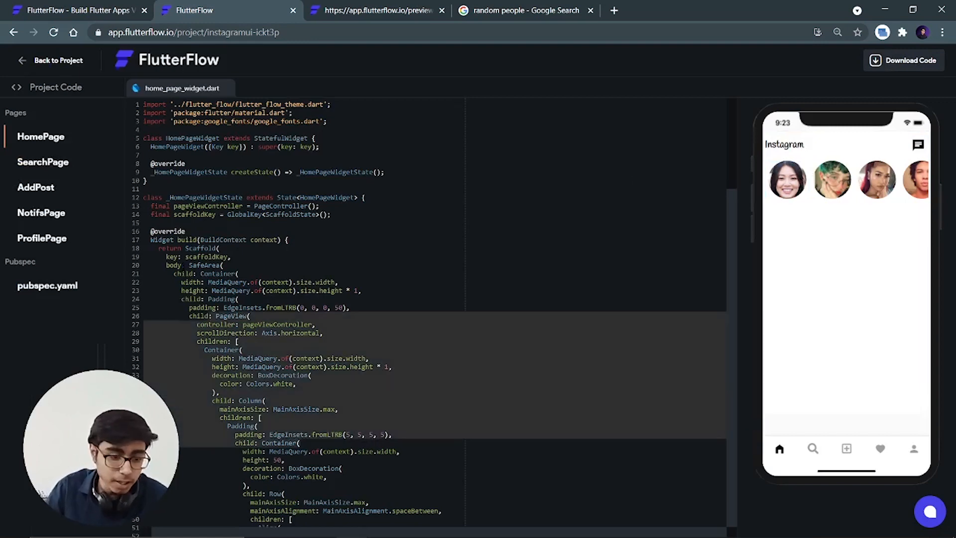
{"action": "scroll", "coordinate": [227, 244], "scroll_direction": "down", "scroll_amount": 4}
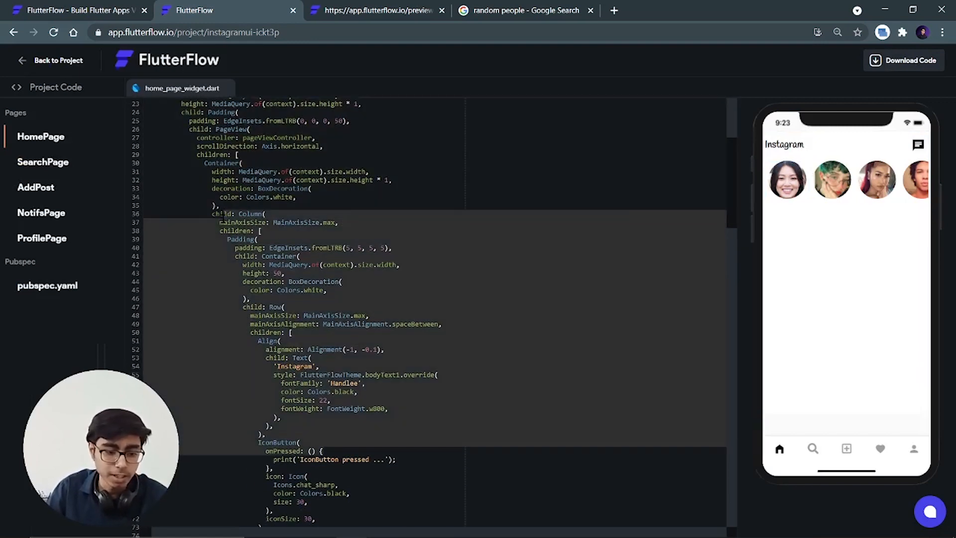
{"action": "scroll", "coordinate": [304, 325], "scroll_direction": "down", "scroll_amount": 15}
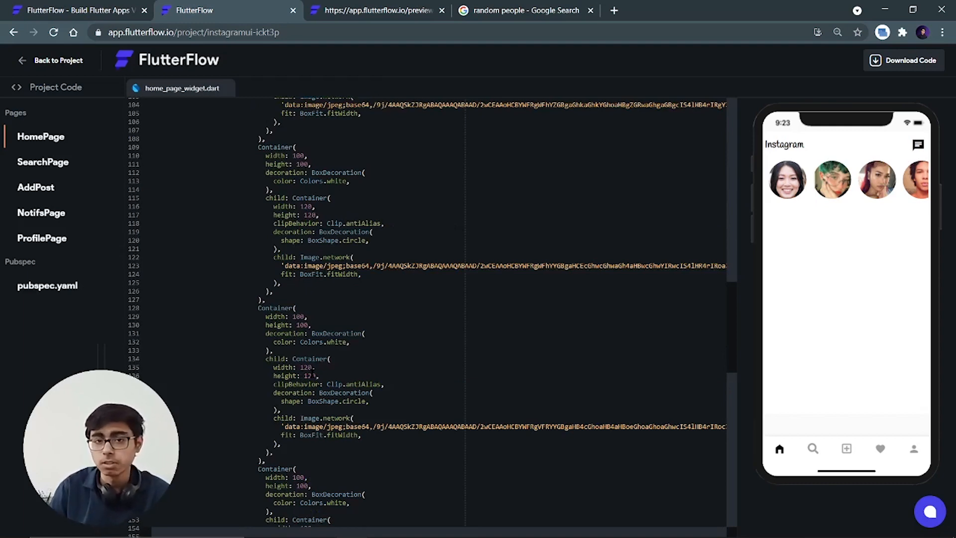
{"action": "scroll", "coordinate": [262, 390], "scroll_direction": "up", "scroll_amount": 12}
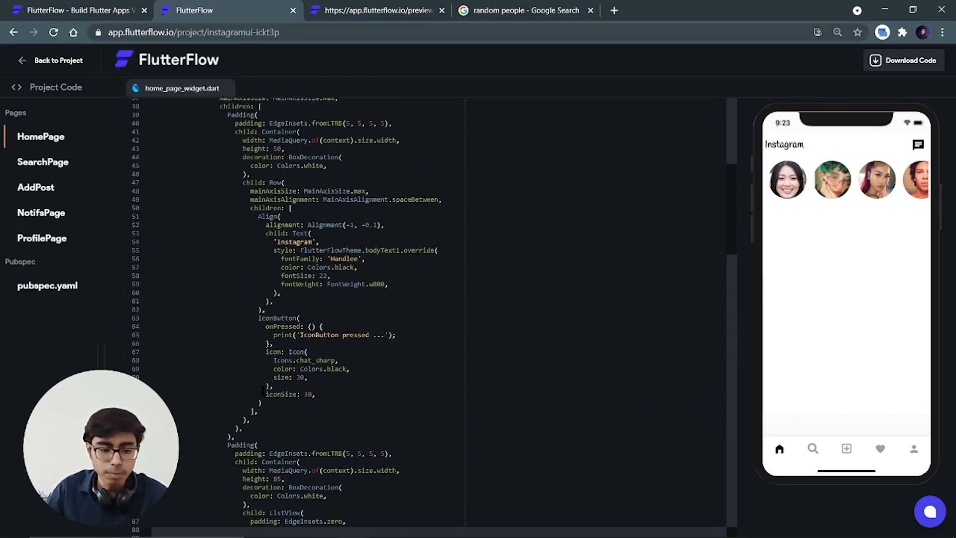
{"action": "left_click_drag", "start_coordinate": [150, 181], "coordinate": [367, 463]}
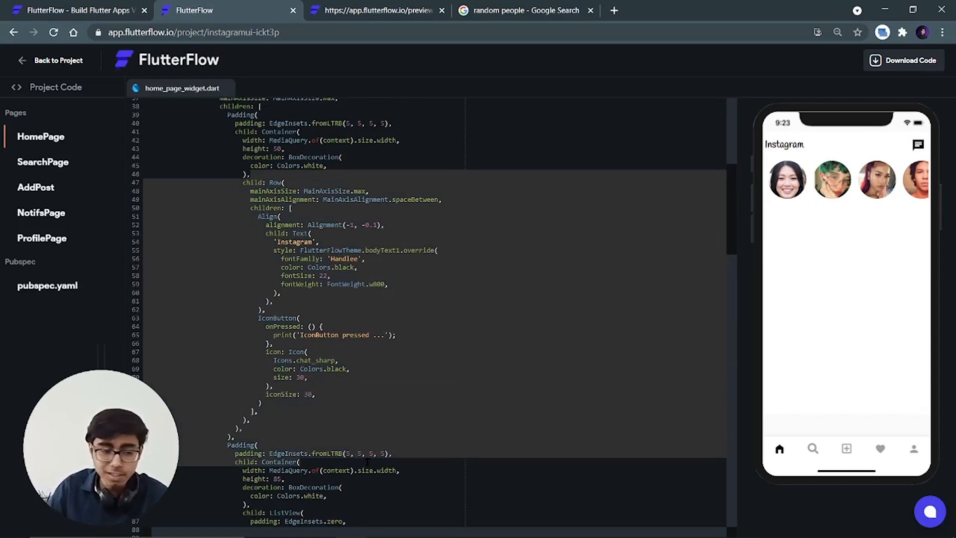
{"action": "left_click", "coordinate": [100, 6]}
{"action": "left_click", "coordinate": [239, 9]}
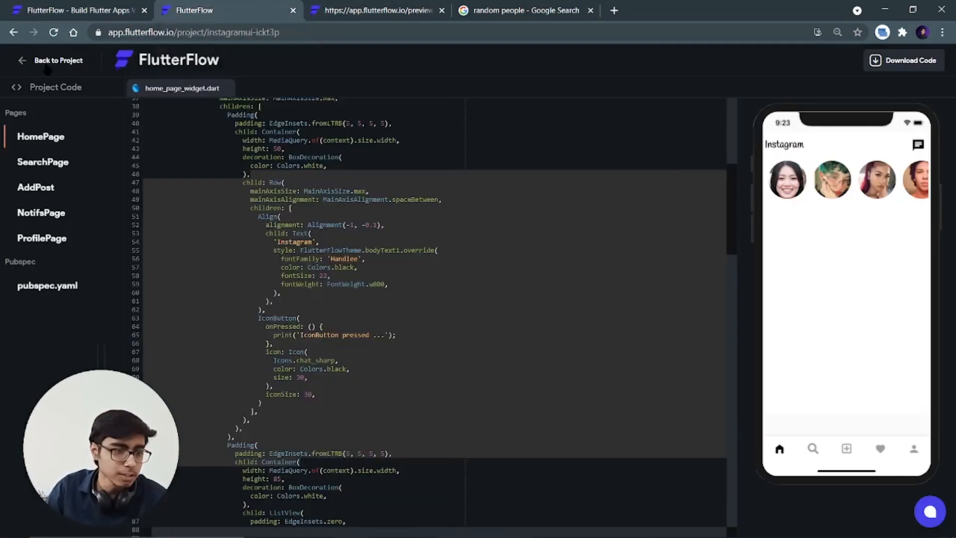